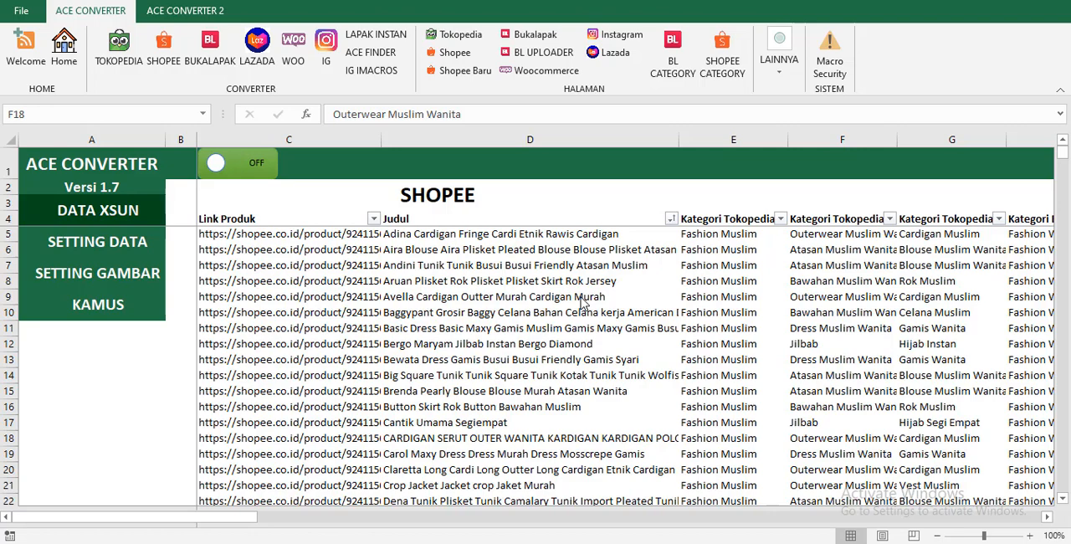
Open the SETTING DATA sheet and look over the title prefix and suffix fields.
{"action": "left_click", "coordinate": [98, 252]}
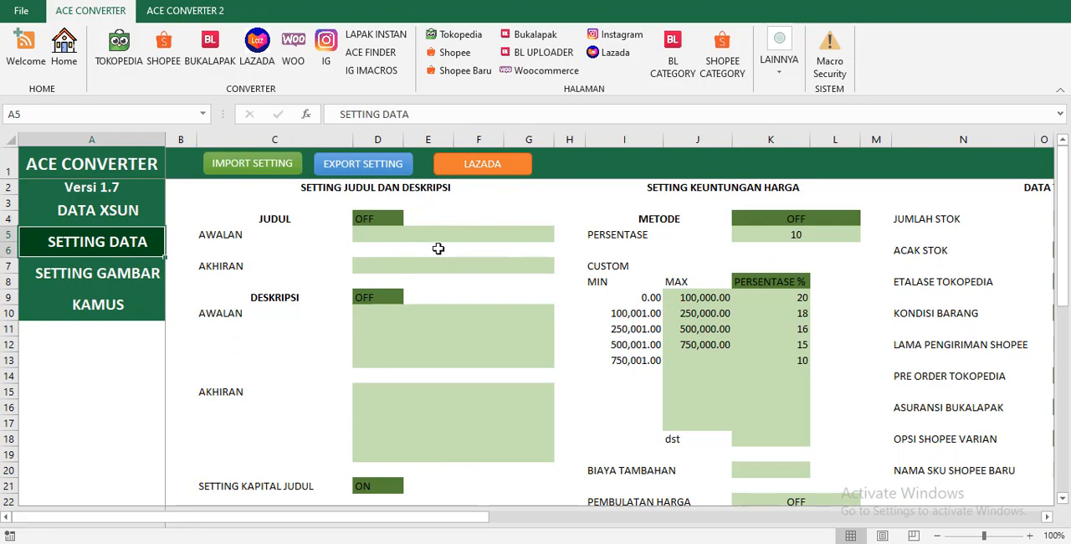
{"action": "scroll", "coordinate": [426, 290], "scroll_direction": "down", "scroll_amount": 3}
{"action": "scroll", "coordinate": [423, 276], "scroll_direction": "up", "scroll_amount": 3}
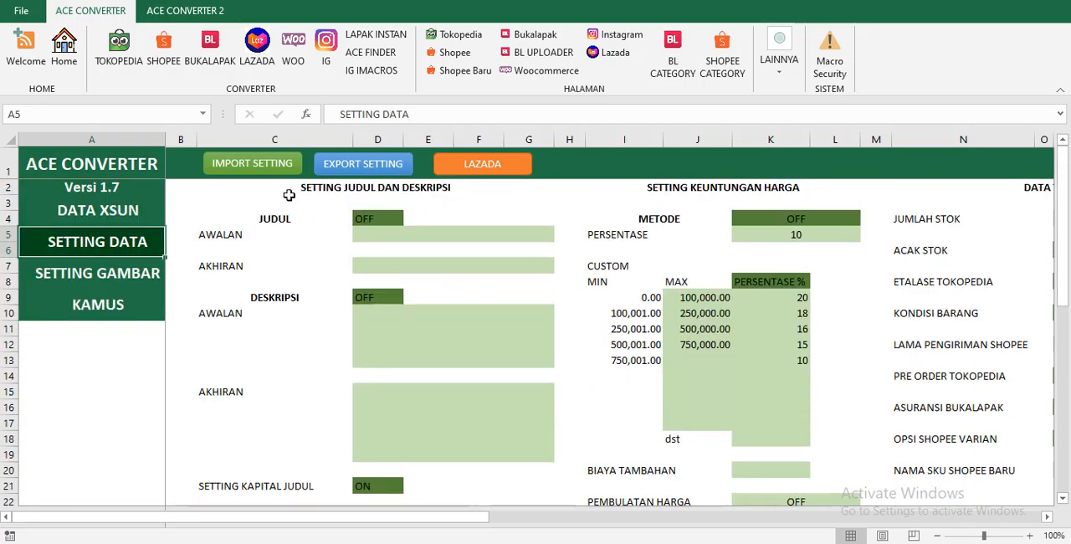
{"action": "left_click", "coordinate": [410, 236]}
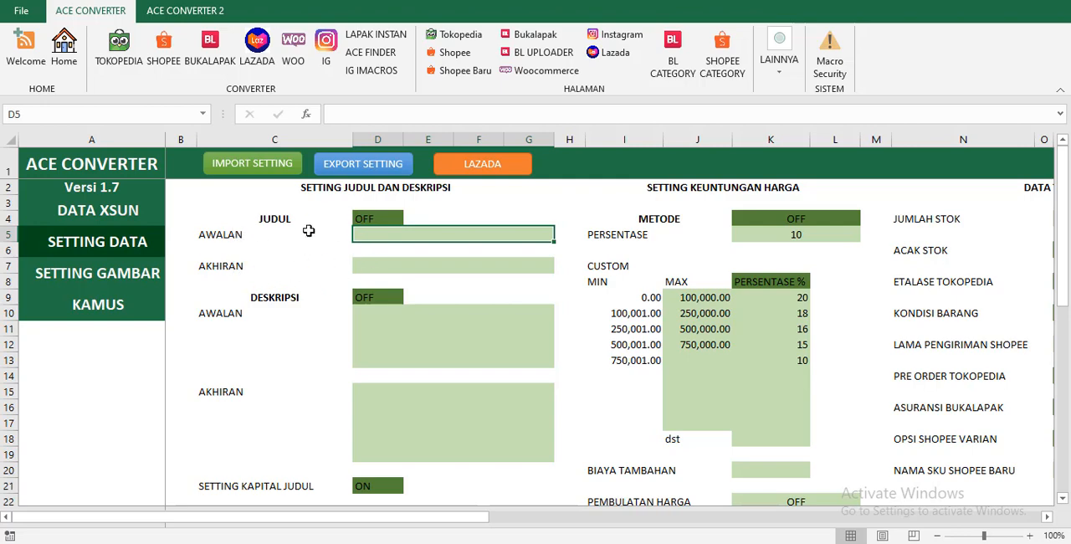
{"action": "left_click", "coordinate": [420, 265]}
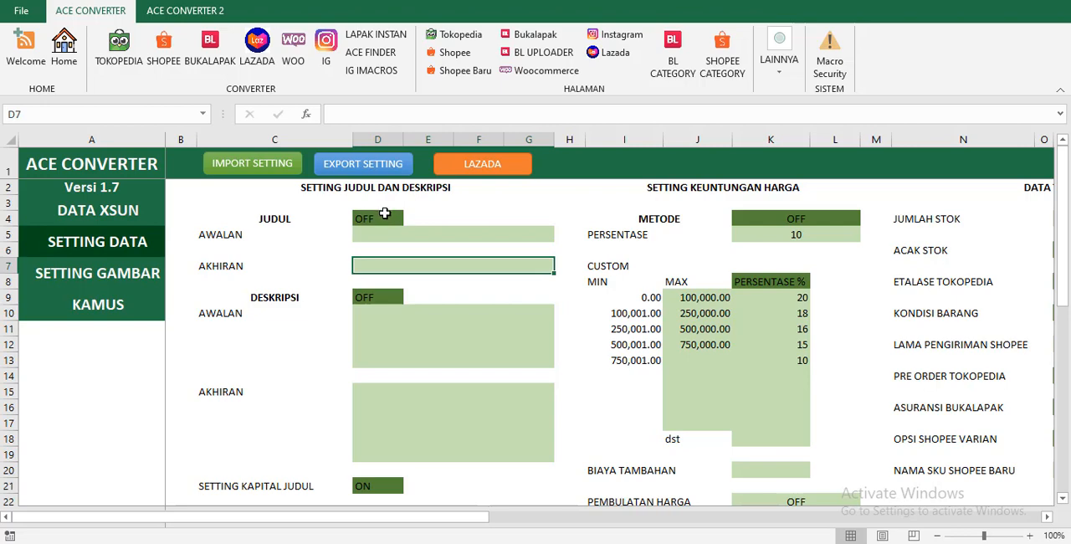
Set the JUDUL option to OFF in the title and description settings.
{"action": "left_click", "coordinate": [385, 220]}
{"action": "left_click", "coordinate": [410, 219]}
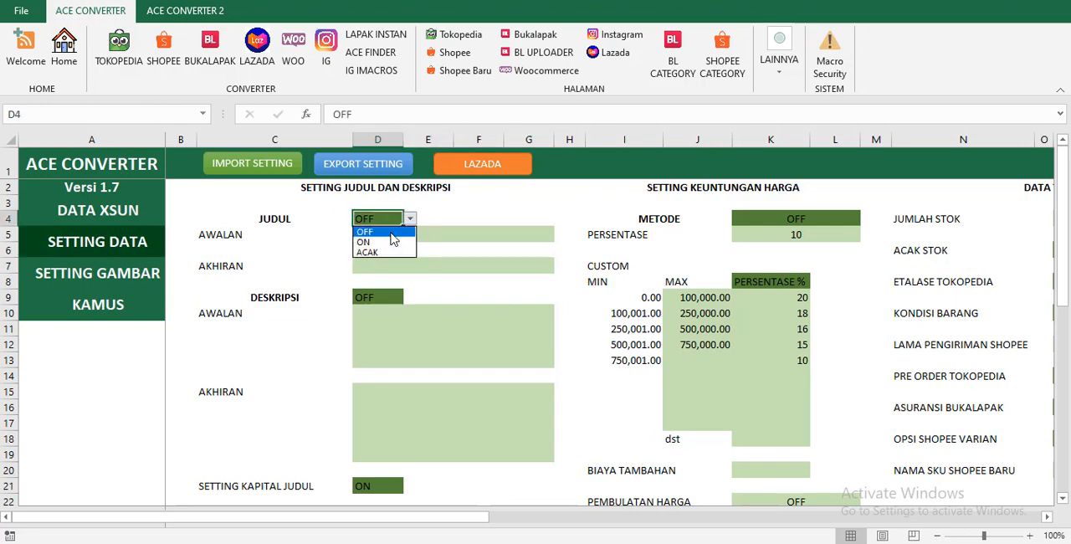
{"action": "left_click", "coordinate": [391, 232]}
{"action": "left_click", "coordinate": [383, 295]}
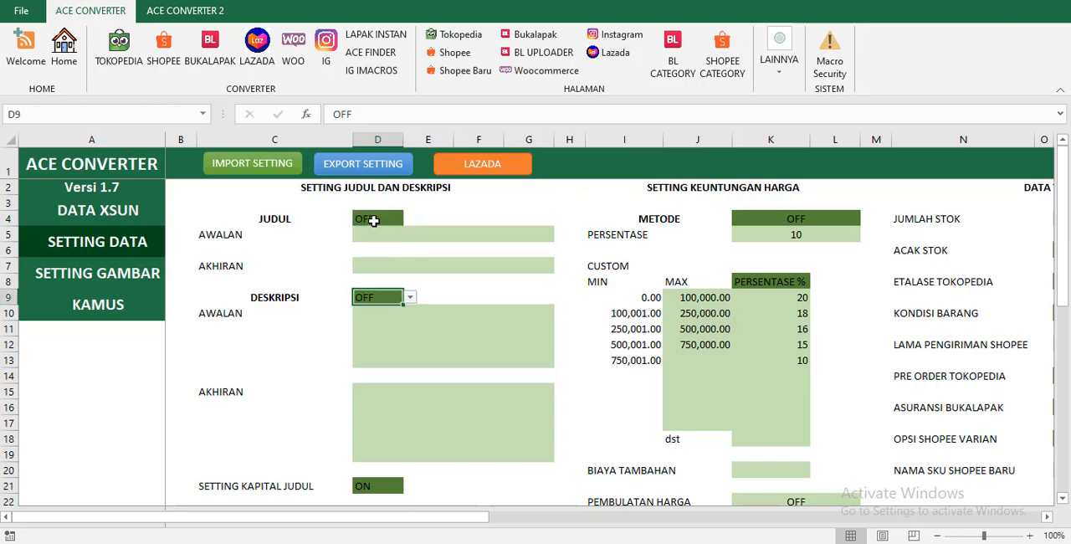
Switch the JUDUL option to ON in the title and description settings.
{"action": "left_click", "coordinate": [375, 219]}
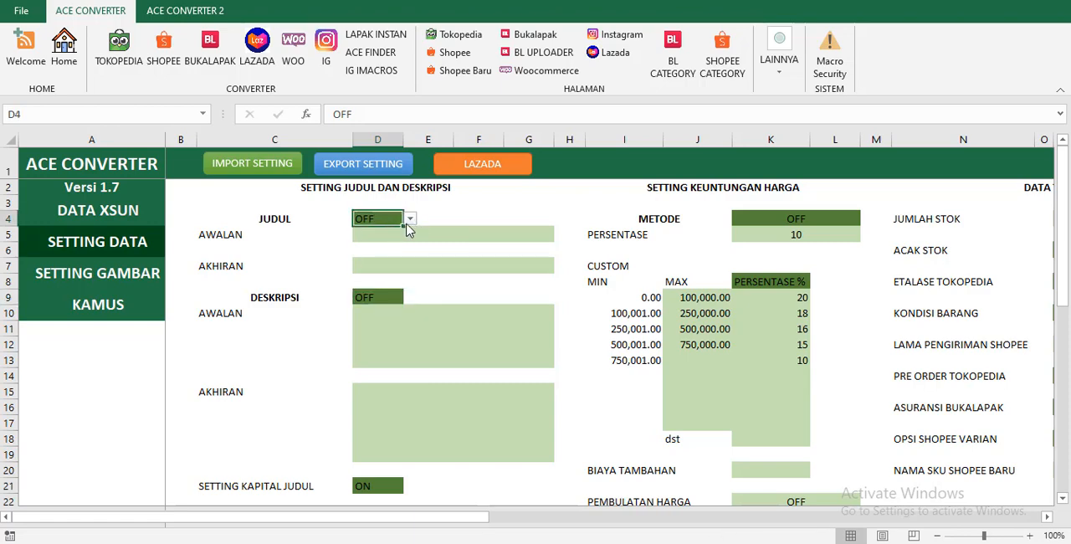
{"action": "left_click", "coordinate": [409, 220]}
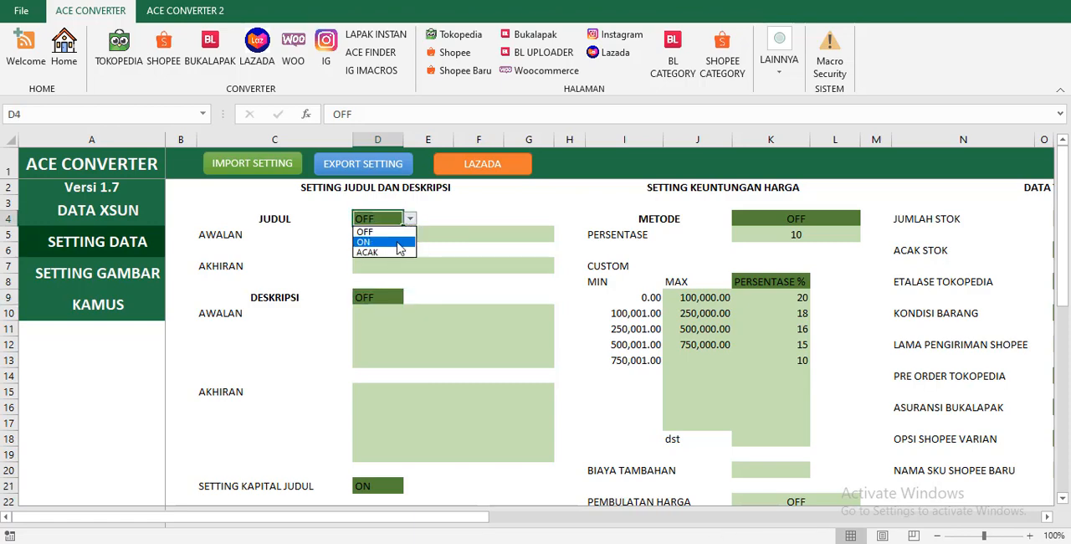
{"action": "left_click", "coordinate": [398, 243]}
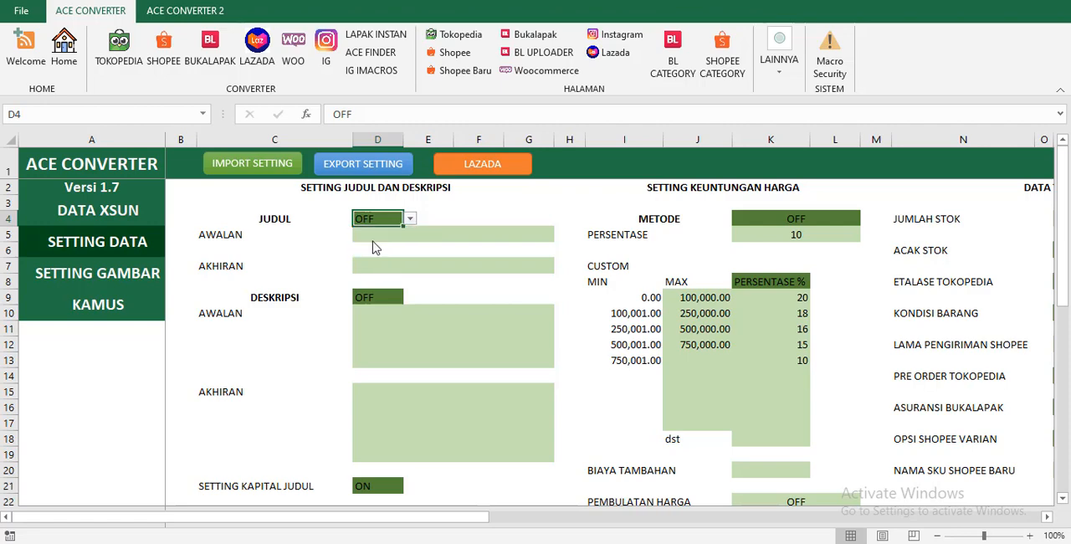
{"action": "left_click", "coordinate": [395, 244]}
Enter PERTAMA as the title's AWALAN text and AKHIR as its AKHIRAN text.
{"action": "left_click", "coordinate": [393, 237]}
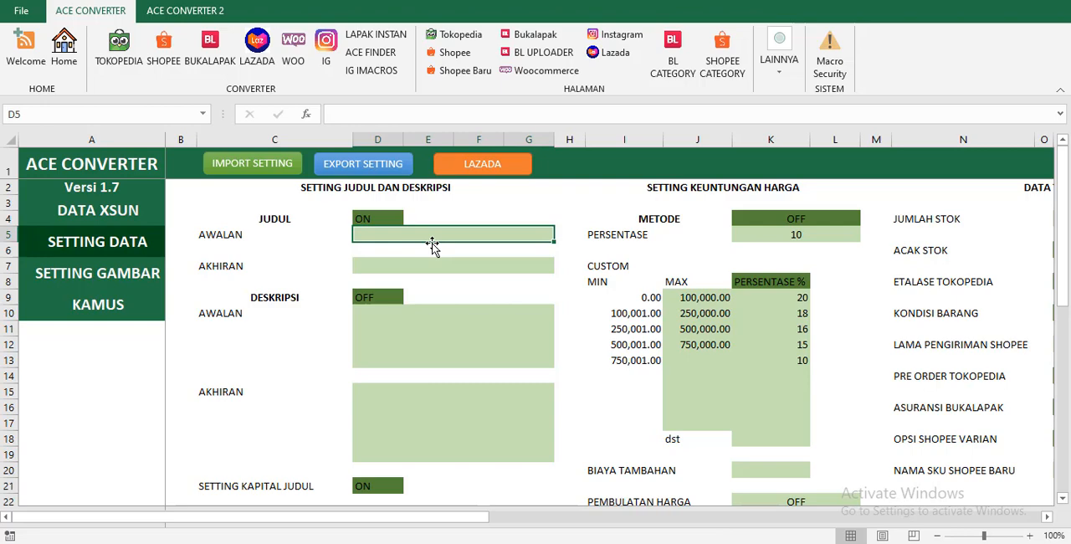
{"action": "type", "text": "PERTAMA"}
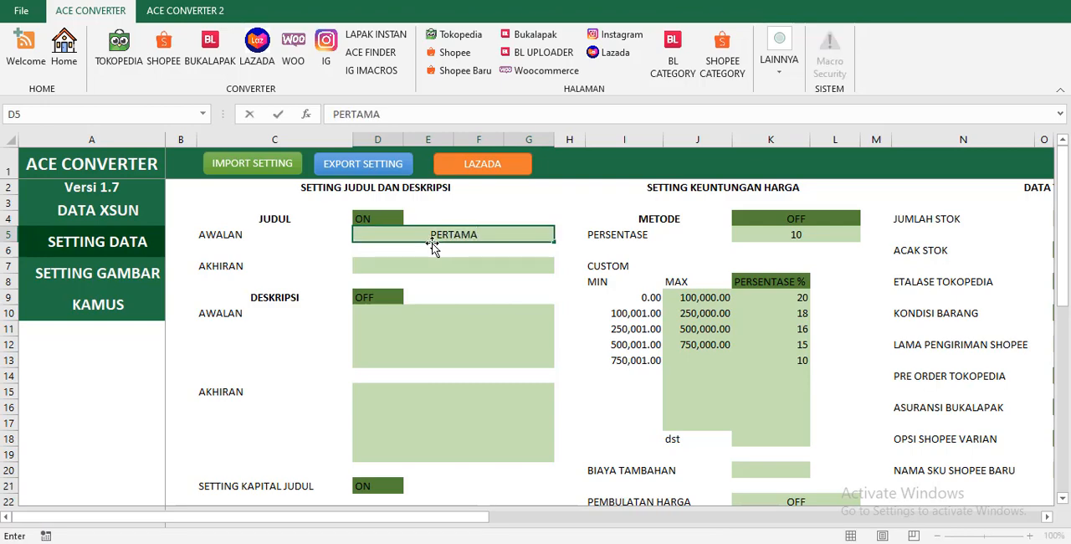
{"action": "key", "text": "Return"}
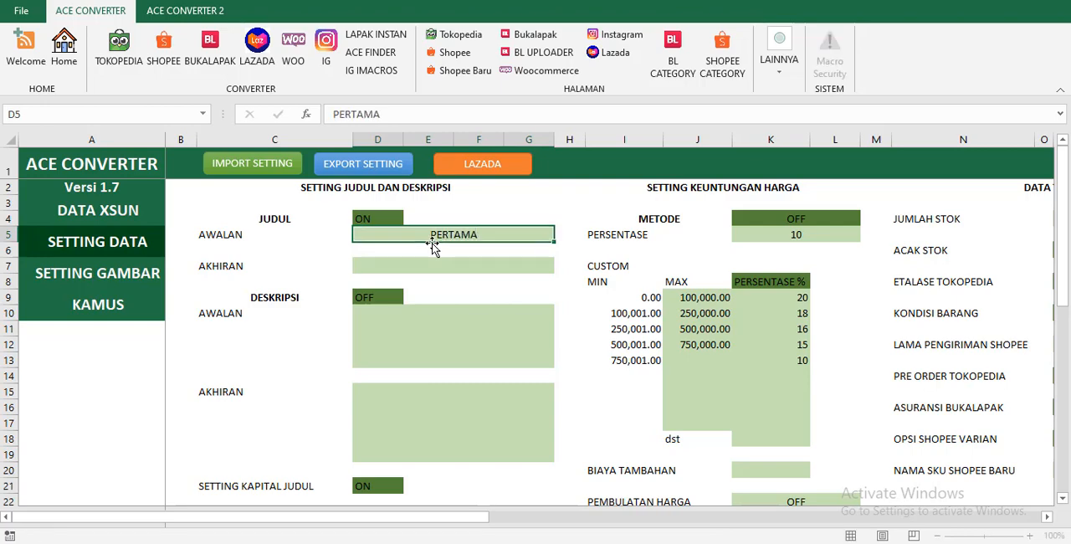
{"action": "type", "text": "AKHIR"}
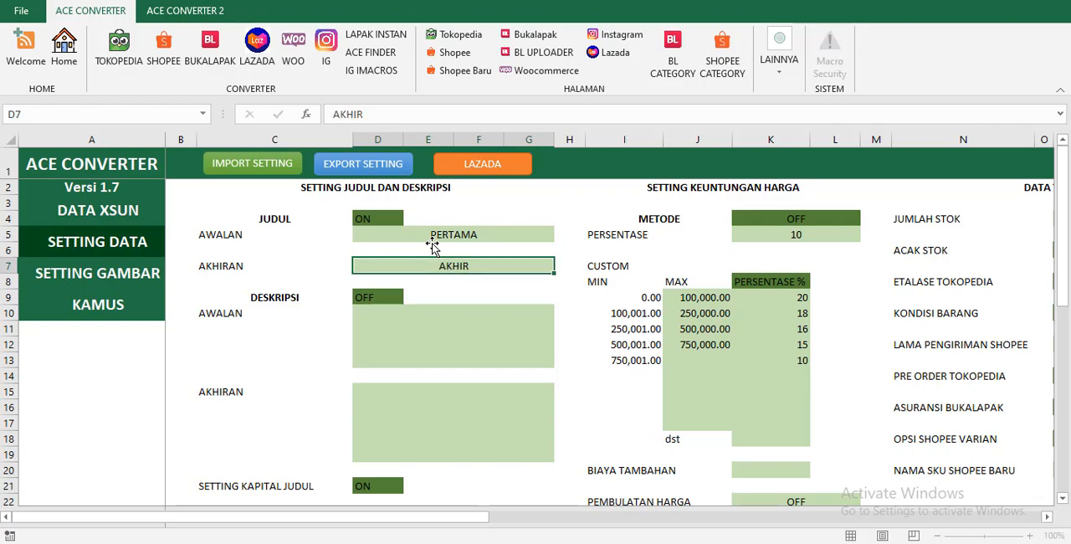
{"action": "key", "text": "Return"}
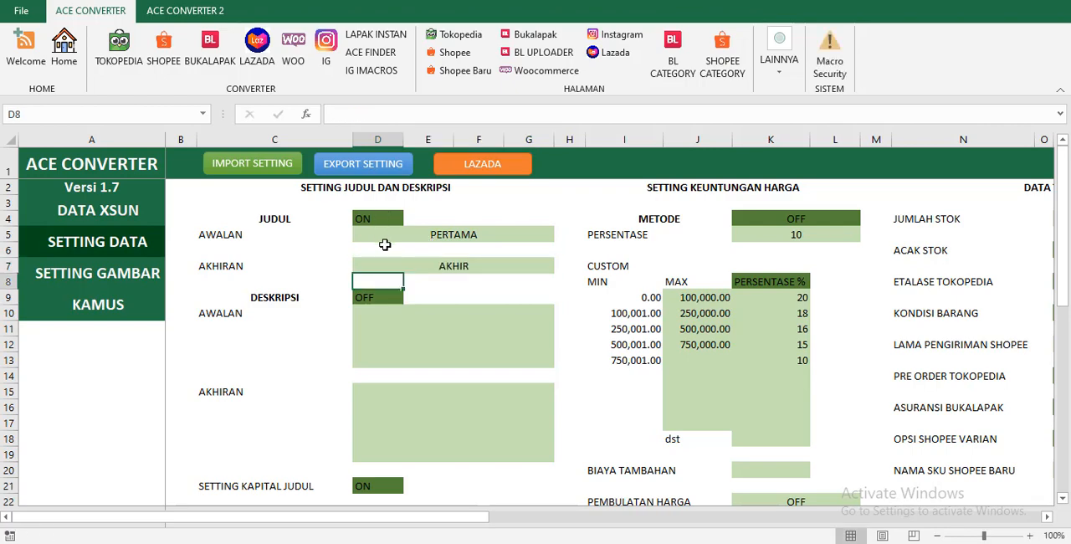
Switch the DESKRIPSI option to ON.
{"action": "left_click", "coordinate": [381, 297]}
{"action": "left_click", "coordinate": [410, 297]}
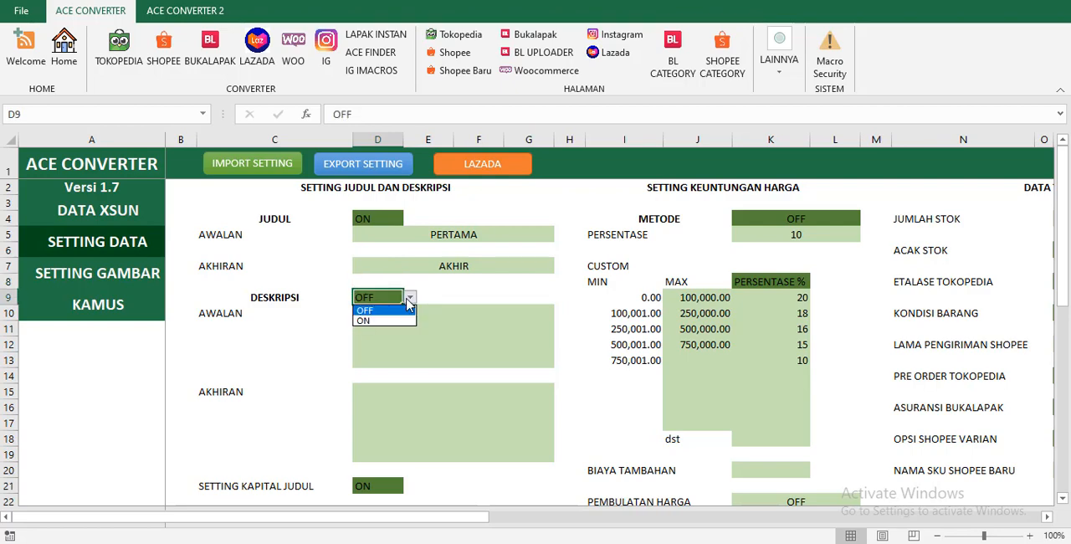
{"action": "left_click", "coordinate": [375, 319]}
Enter INI AWALAN DESKRIPSI as the description's AWALAN text and INI AKHIRAN DESKRIPSI as its AKHIRAN text.
{"action": "left_click", "coordinate": [383, 327]}
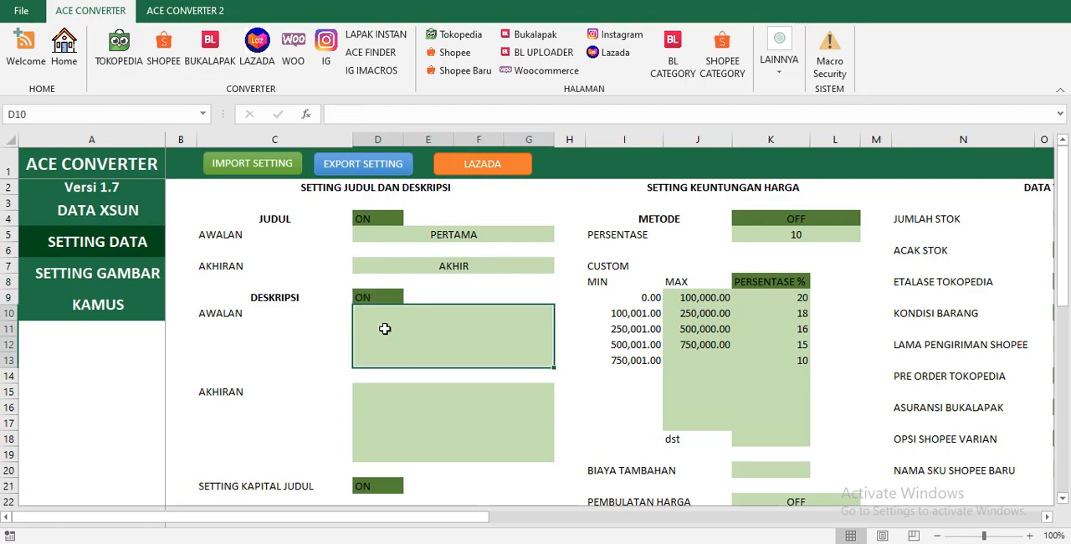
{"action": "type", "text": "INI AWALAN DESKRIP"}
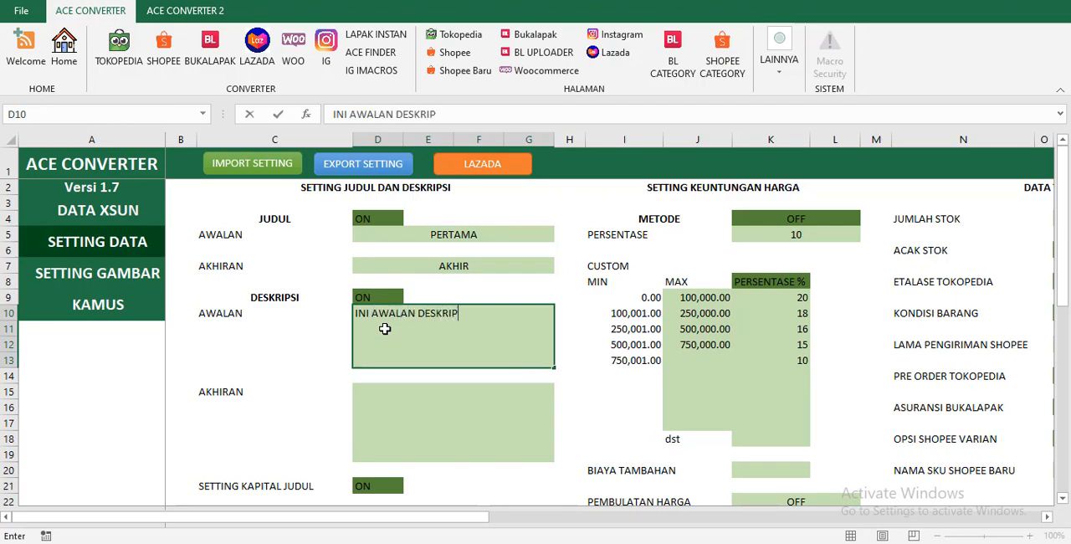
{"action": "type", "text": "SI"}
{"action": "key", "text": "Return"}
{"action": "type", "text": "INI"}
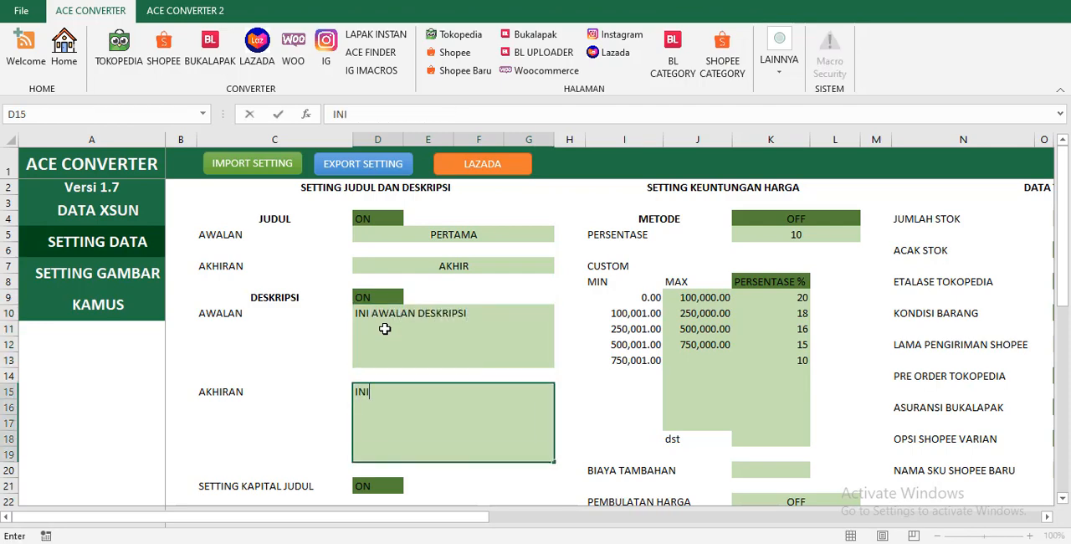
{"action": "type", "text": " AKHIRAN DESKRIPSI"}
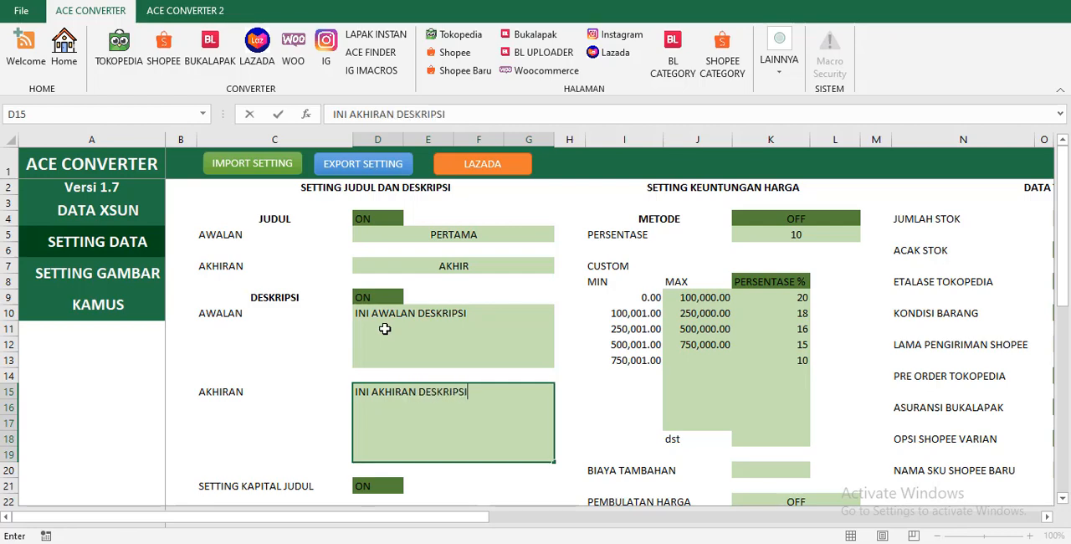
{"action": "key", "text": "Return"}
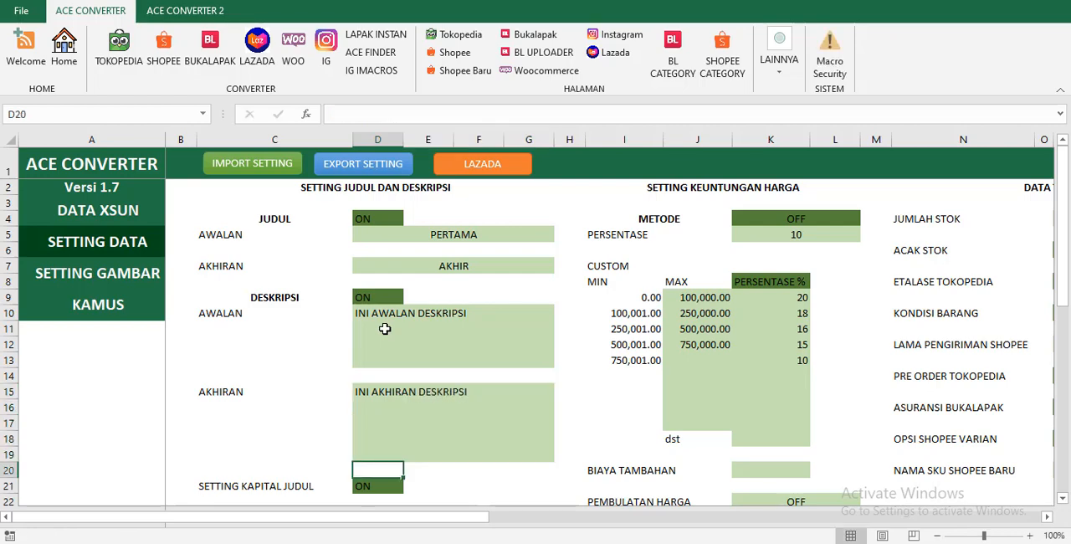
{"action": "left_click", "coordinate": [384, 329]}
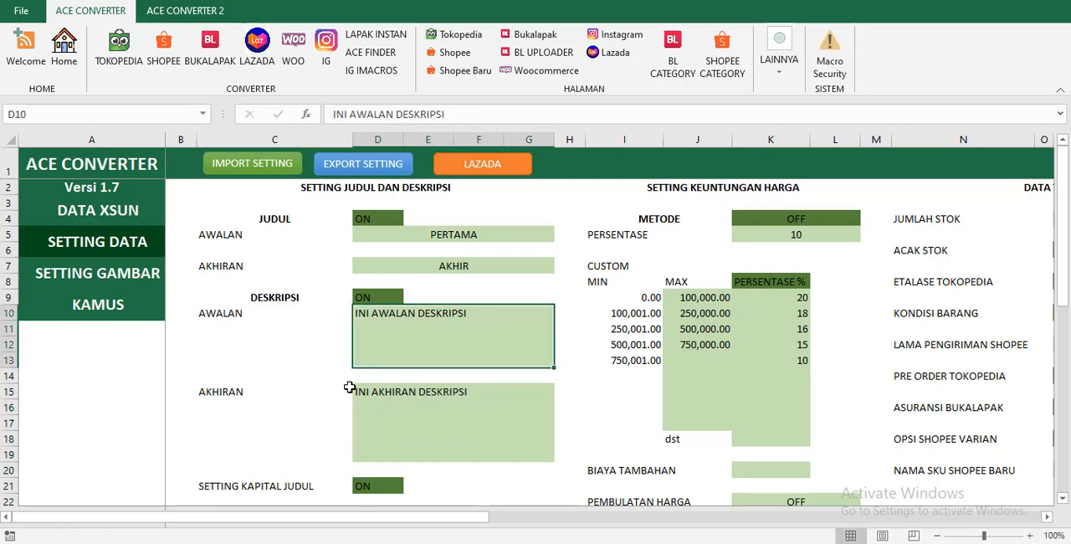
{"action": "left_click", "coordinate": [408, 299]}
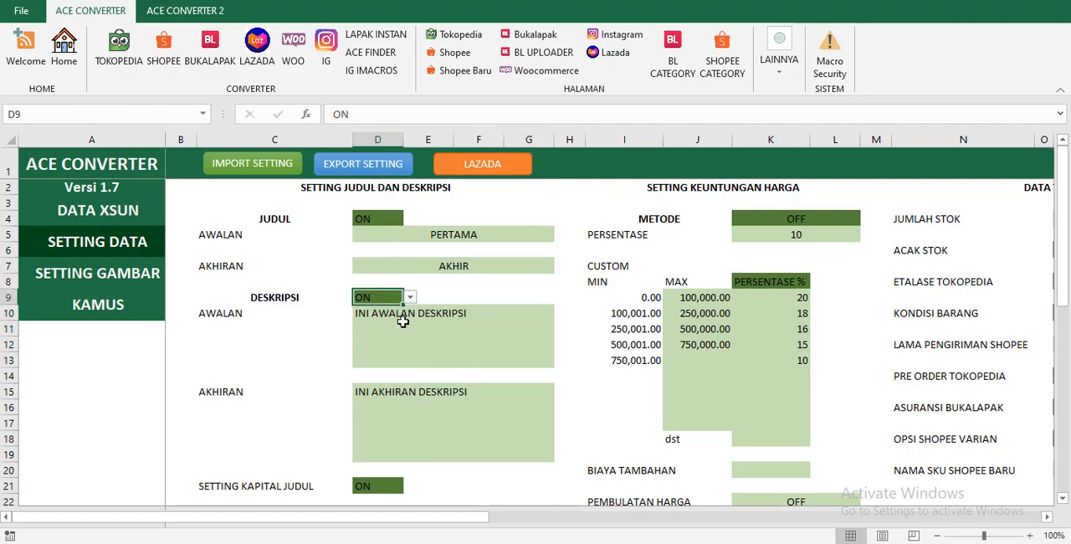
{"action": "scroll", "coordinate": [390, 345], "scroll_direction": "down", "scroll_amount": 2}
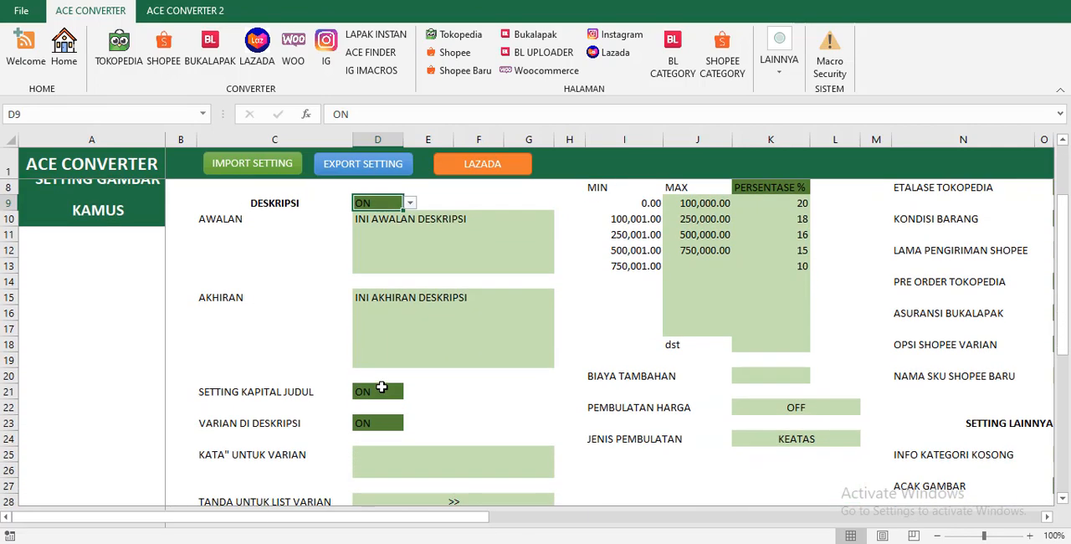
{"action": "scroll", "coordinate": [388, 369], "scroll_direction": "up", "scroll_amount": 2}
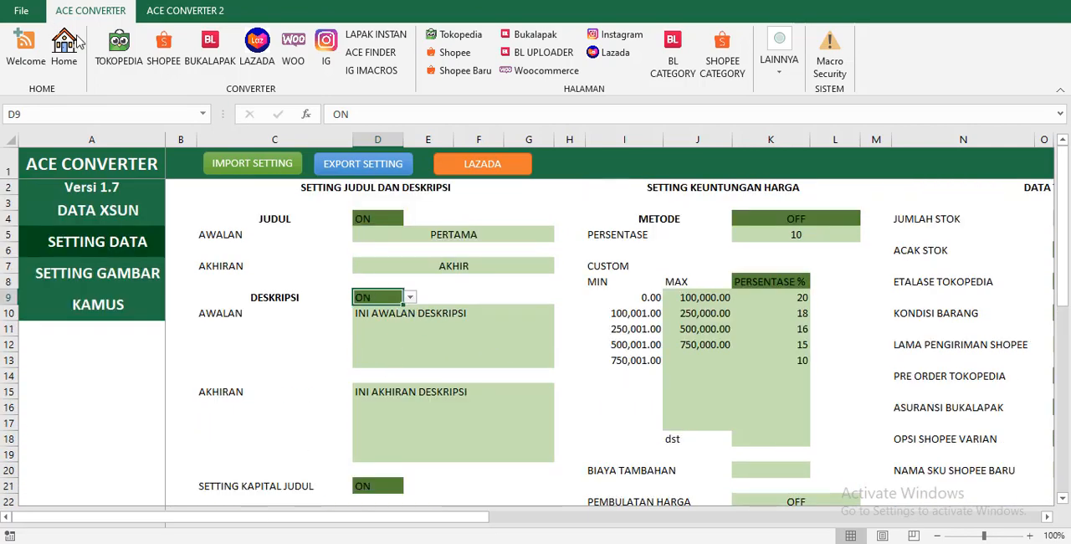
Convert the Shopee product data on the DATA XSUN sheet to the Tokopedia template, accepting the conversion dialogs.
{"action": "left_click", "coordinate": [119, 50]}
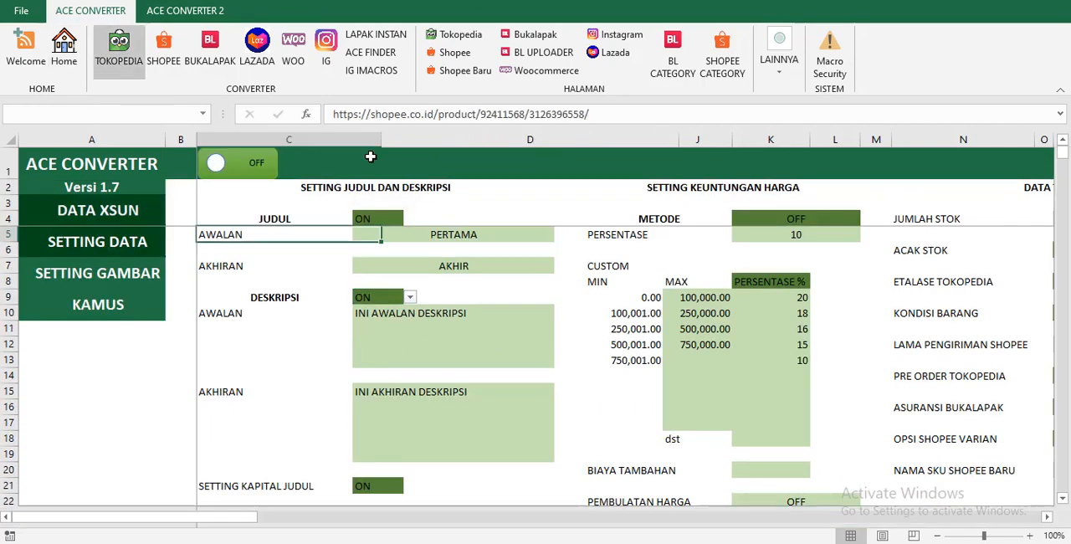
{"action": "left_click", "coordinate": [423, 235]}
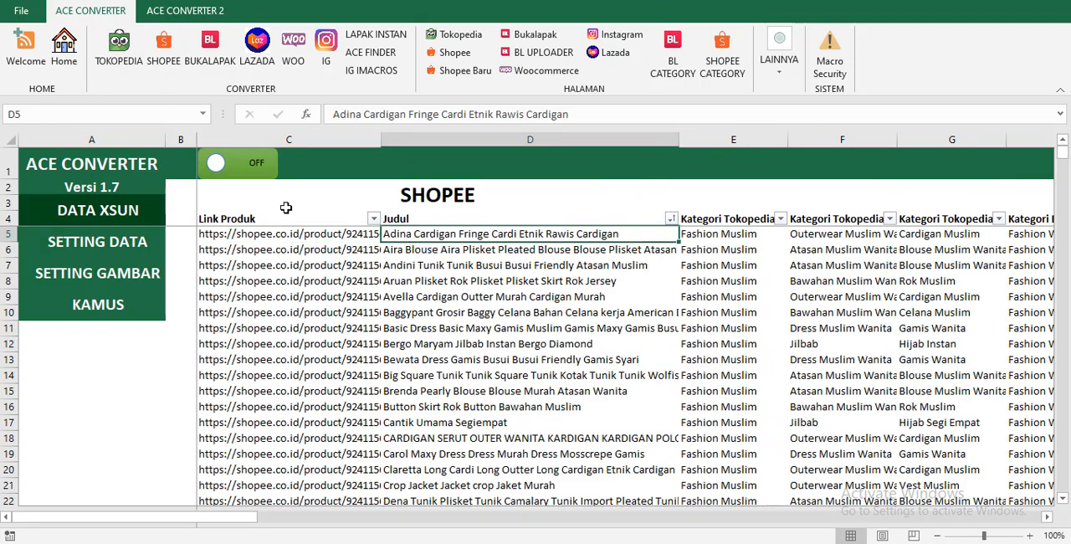
{"action": "left_click", "coordinate": [130, 54]}
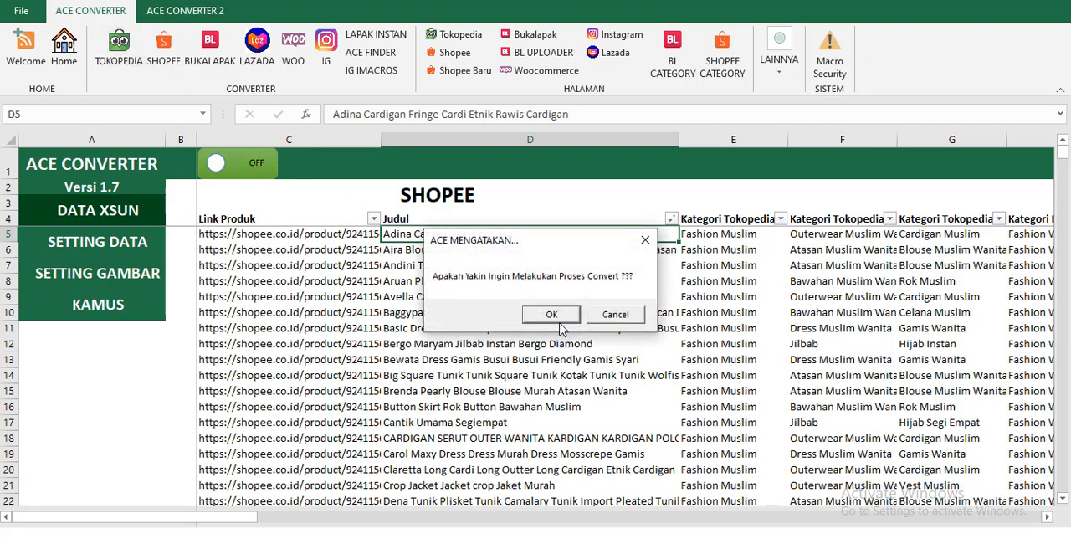
{"action": "left_click", "coordinate": [557, 322]}
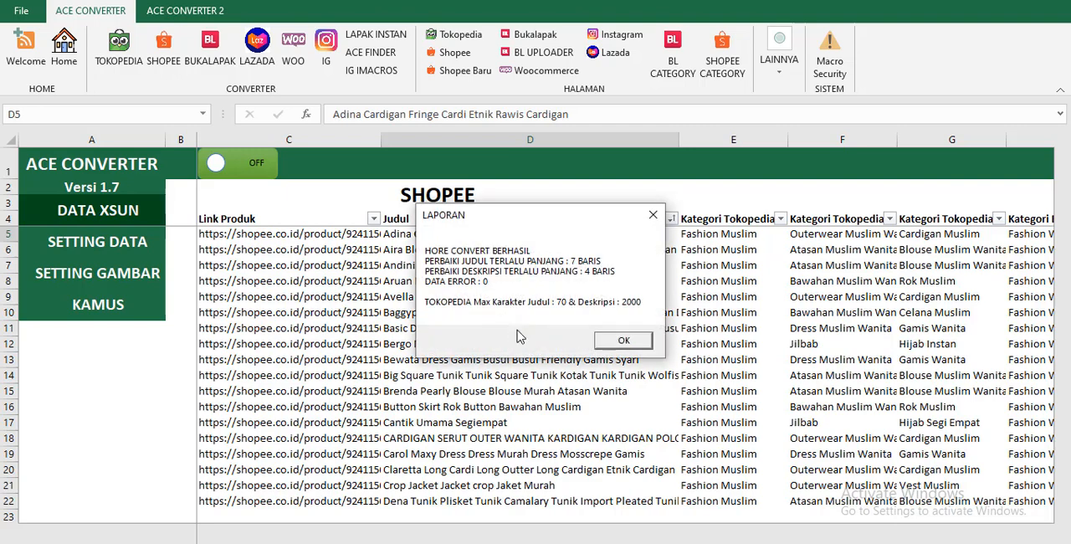
{"action": "left_click", "coordinate": [627, 345]}
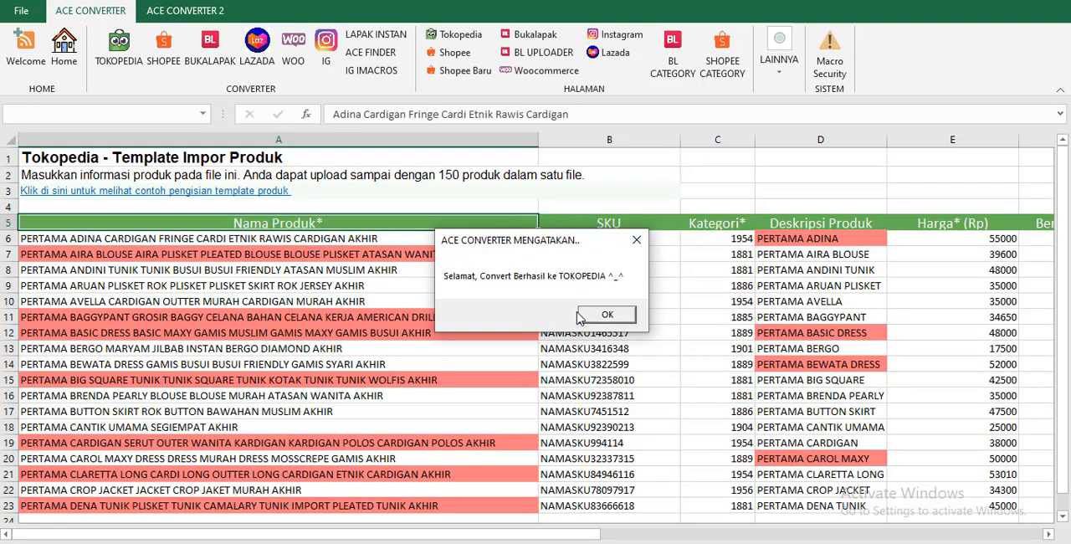
{"action": "left_click", "coordinate": [604, 316]}
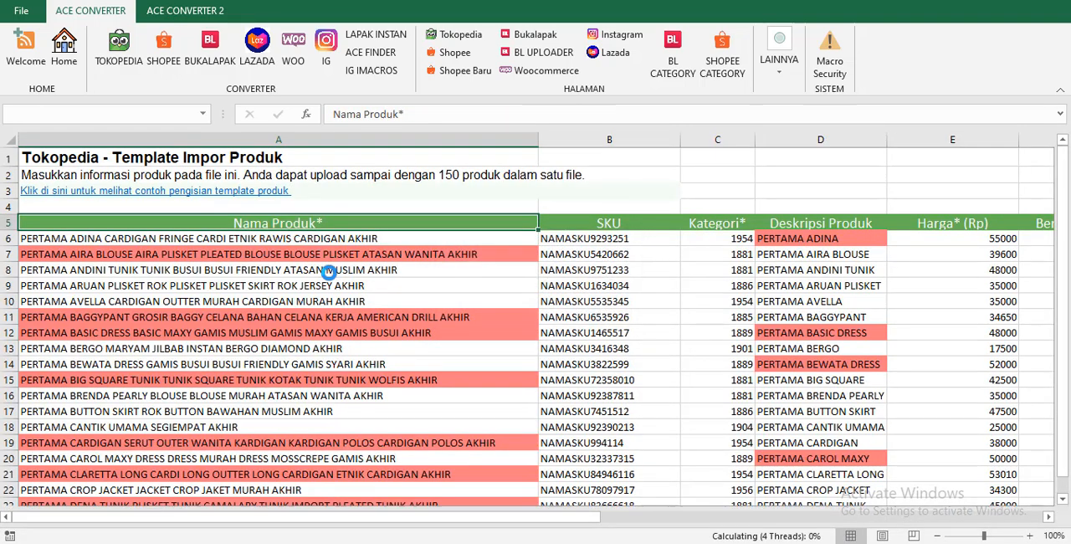
Examine the converted product names and the first product's full description for the added prefix and suffix texts.
{"action": "left_click", "coordinate": [62, 240]}
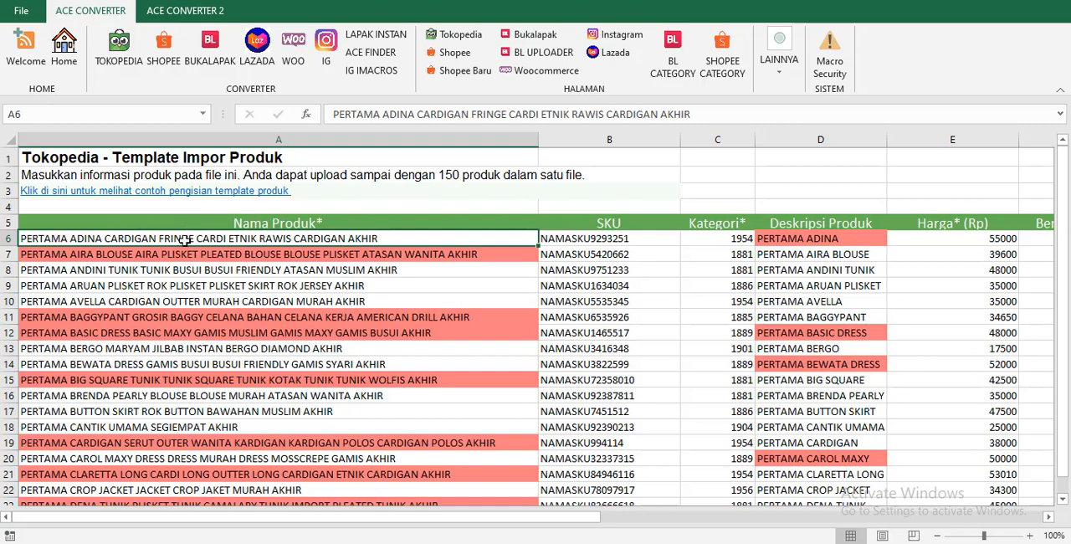
{"action": "left_click", "coordinate": [47, 255]}
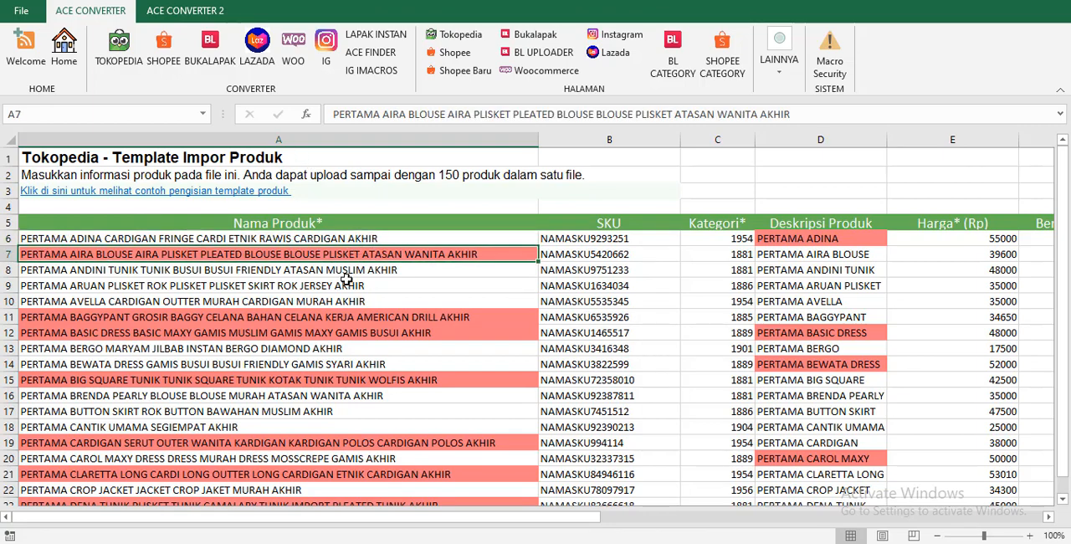
{"action": "left_click", "coordinate": [799, 241]}
{"action": "left_click", "coordinate": [1061, 114]}
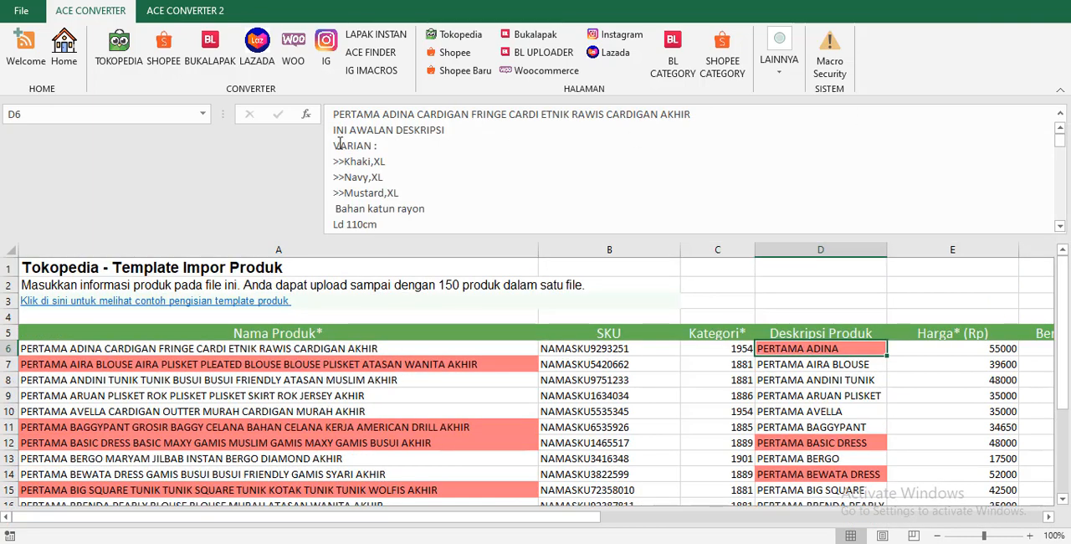
{"action": "scroll", "coordinate": [469, 201], "scroll_direction": "down", "scroll_amount": 5}
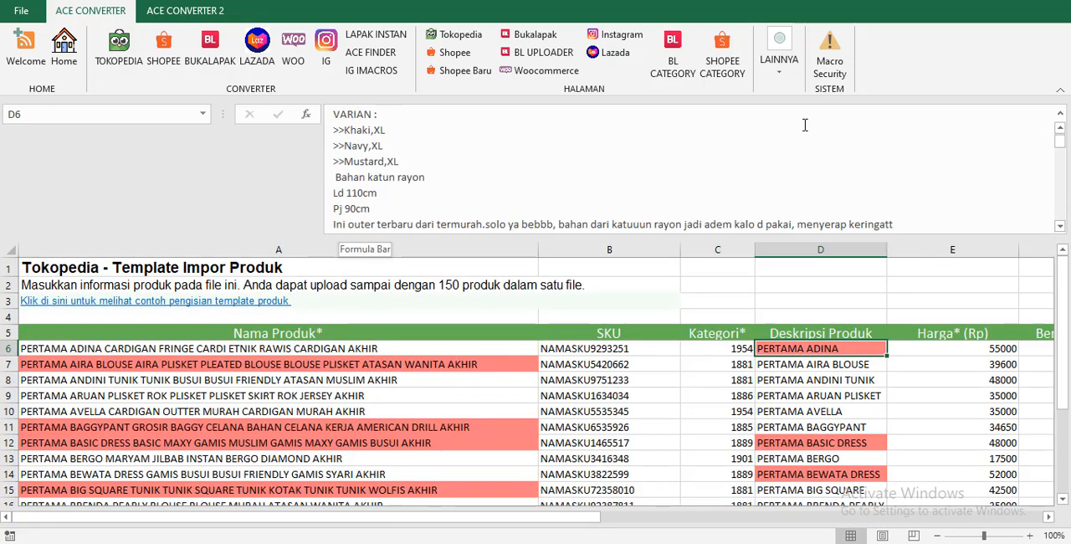
{"action": "scroll", "coordinate": [393, 226], "scroll_direction": "down", "scroll_amount": 8}
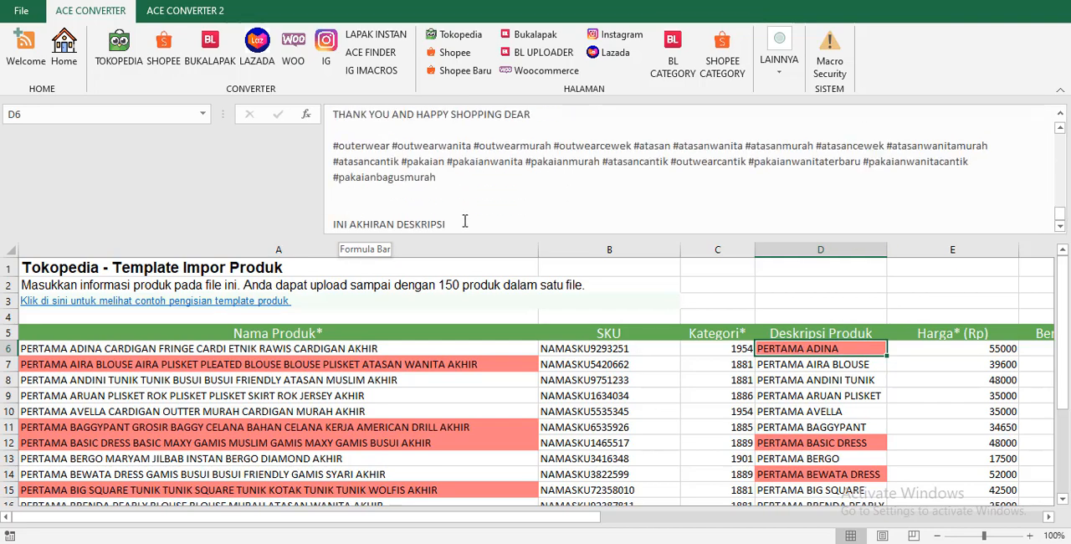
Set the JUDUL option on the SETTING DATA sheet to ACAK.
{"action": "left_click", "coordinate": [1062, 114]}
{"action": "left_click", "coordinate": [63, 46]}
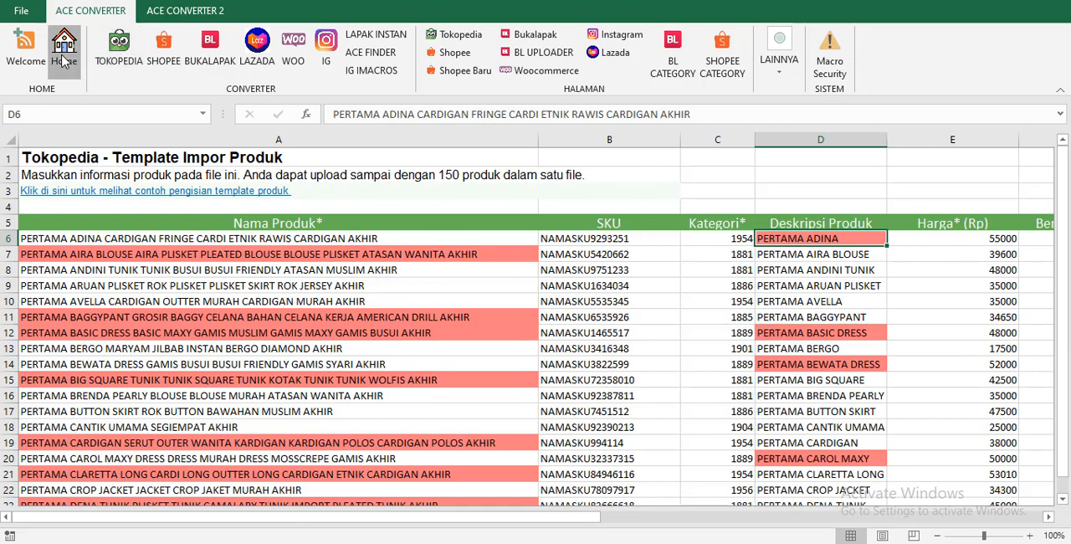
{"action": "left_click", "coordinate": [124, 248]}
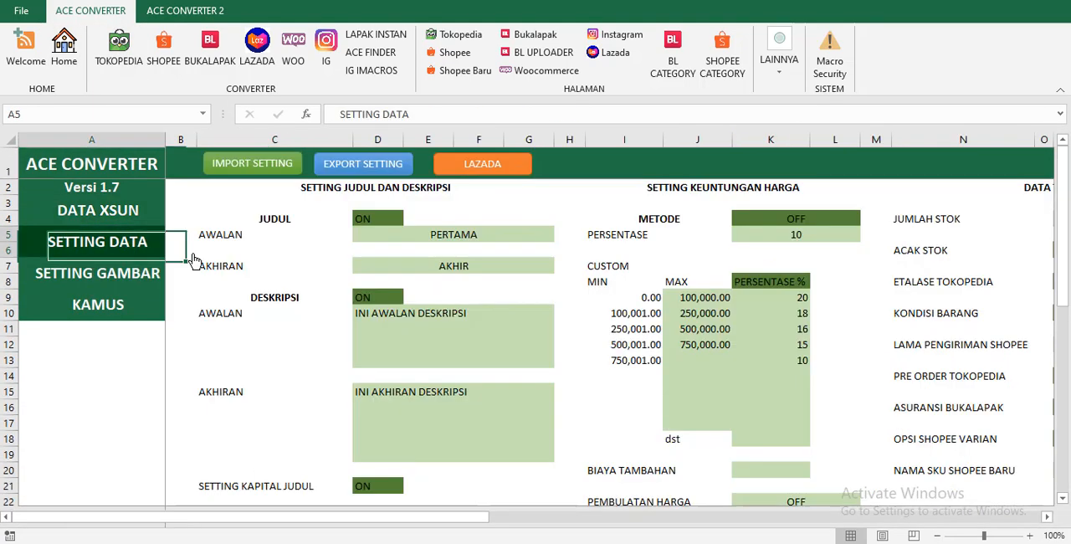
{"action": "left_click", "coordinate": [413, 317]}
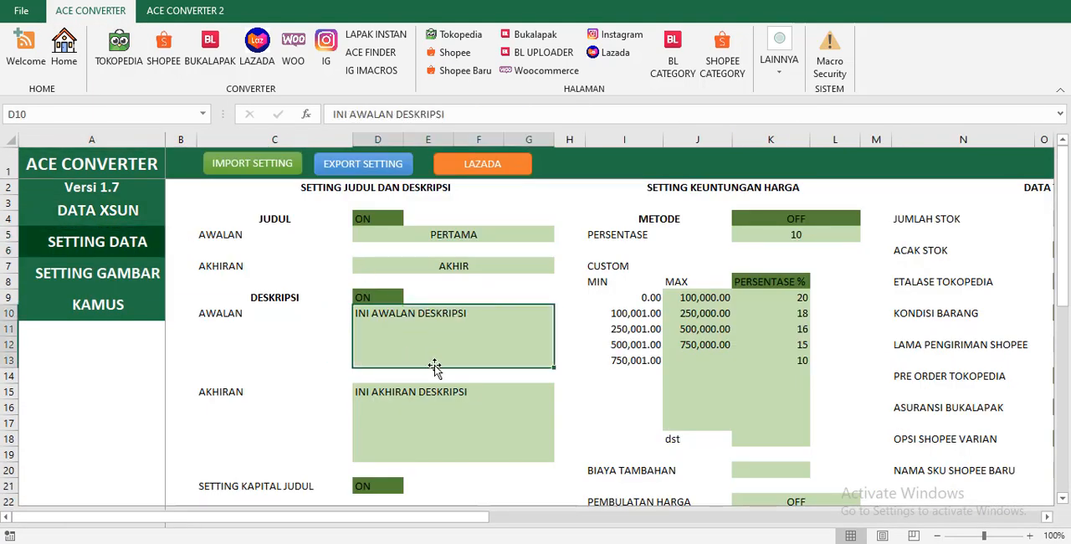
{"action": "left_click", "coordinate": [390, 224]}
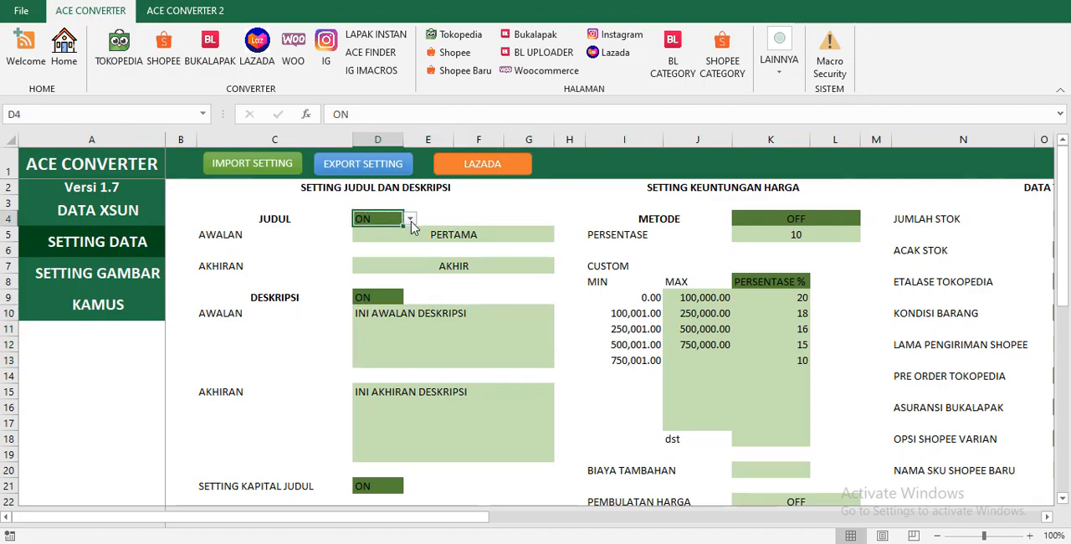
{"action": "left_click", "coordinate": [410, 219]}
{"action": "left_click", "coordinate": [381, 252]}
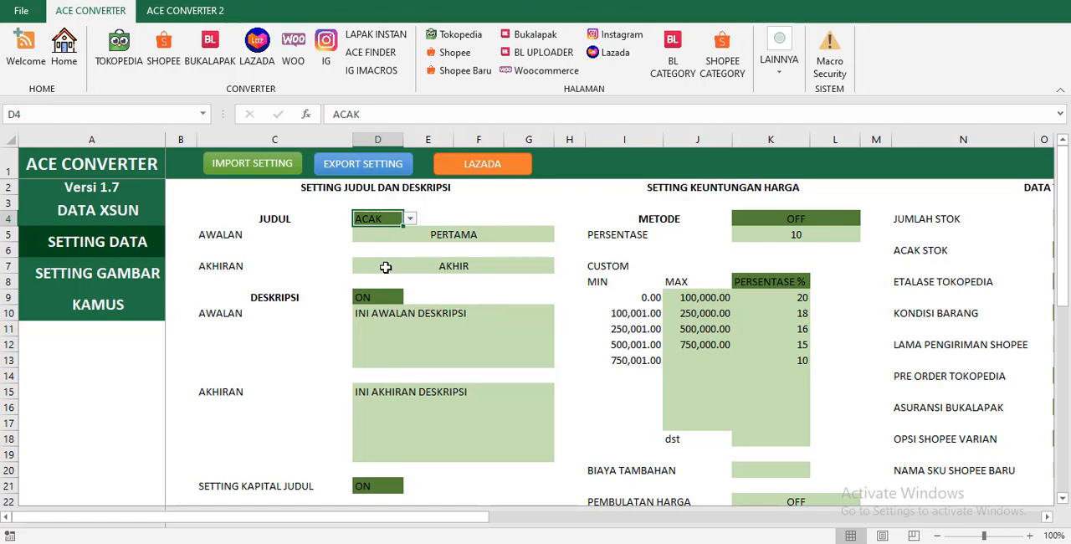
{"action": "left_click", "coordinate": [400, 235]}
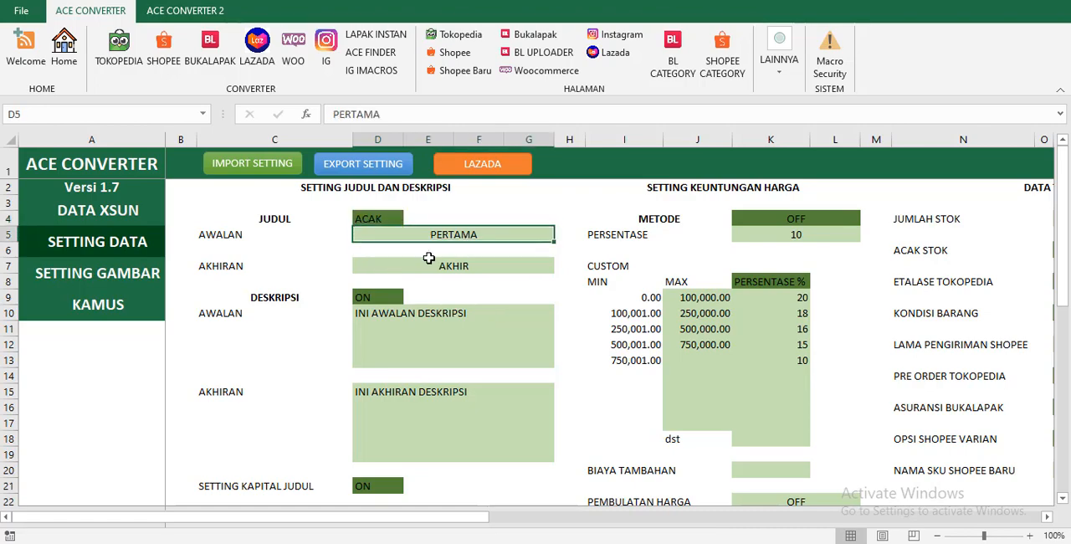
{"action": "left_click", "coordinate": [369, 219]}
Fill the SPIN JUDUL AWALAN list on the KAMUS sheet with PERTAMA, KEDUA, KETIGA and KEEMPAT, one per row.
{"action": "left_click", "coordinate": [87, 308]}
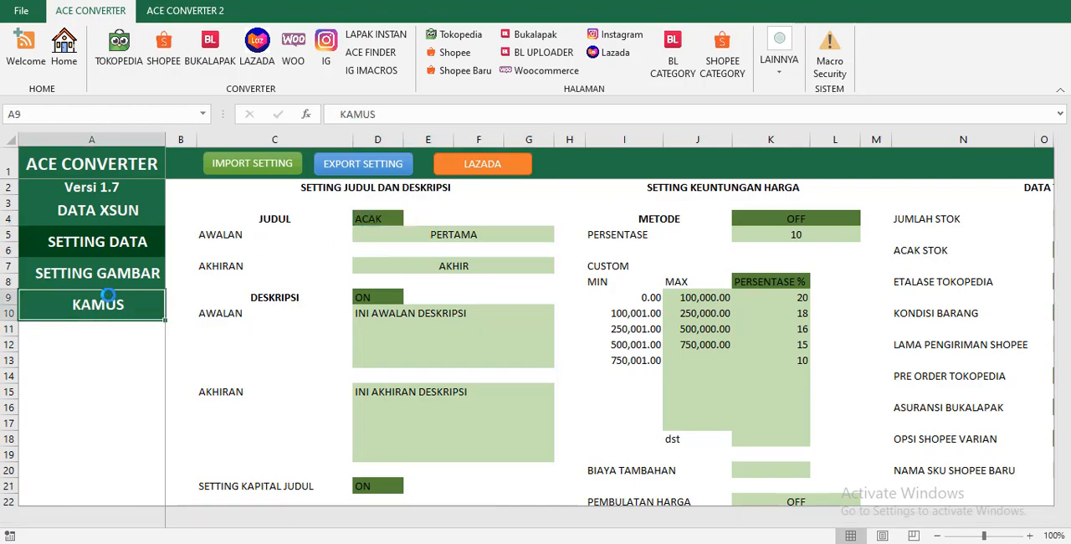
{"action": "left_click", "coordinate": [295, 189]}
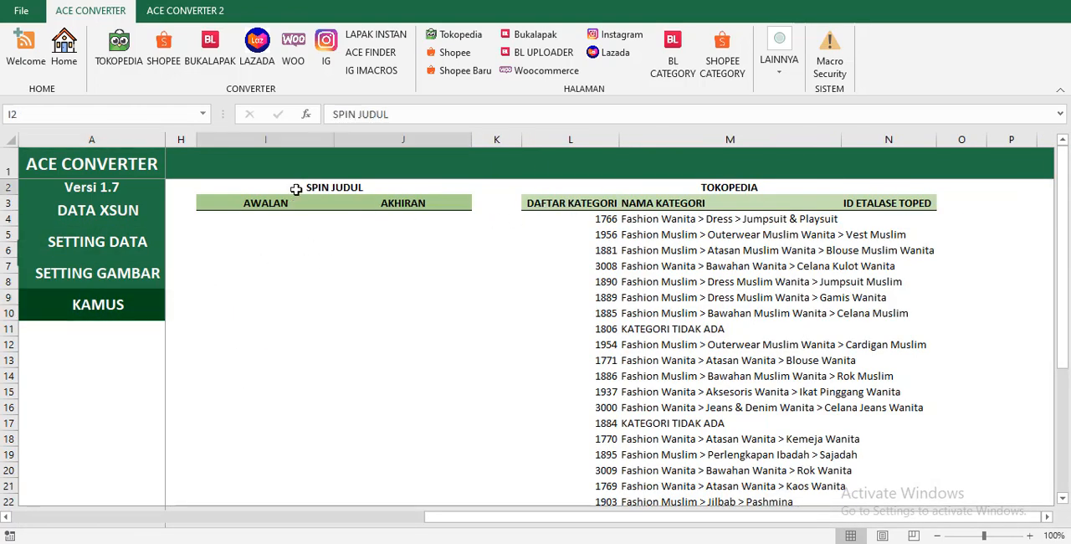
{"action": "left_click", "coordinate": [260, 220]}
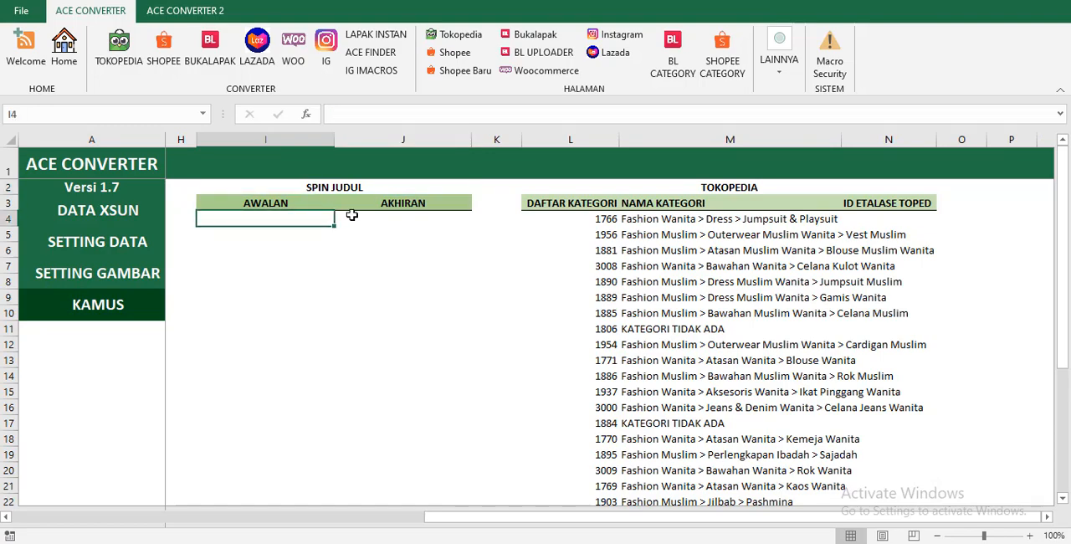
{"action": "type", "text": "PERTAMA"}
{"action": "key", "text": "Return"}
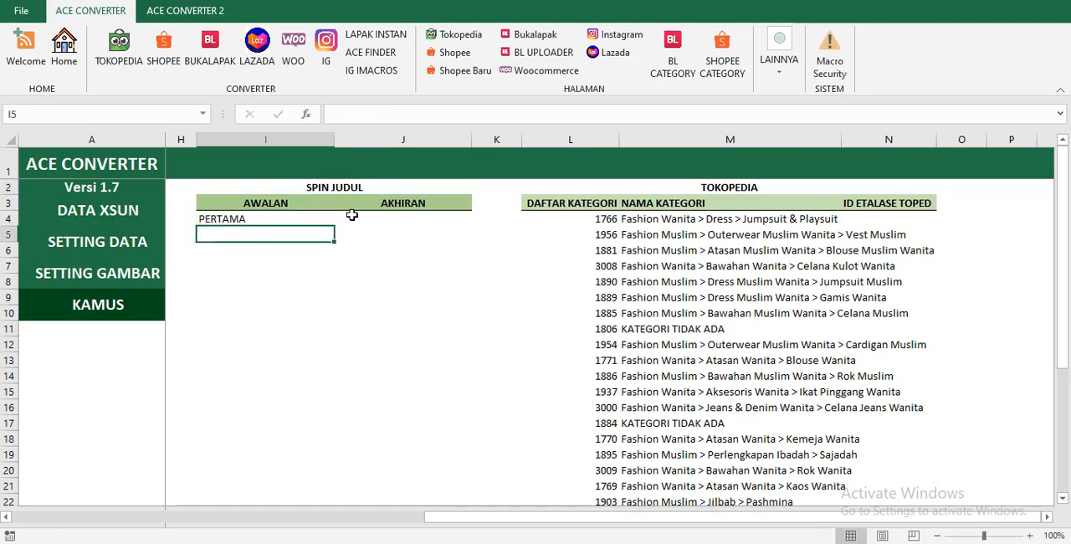
{"action": "type", "text": "KEDUA"}
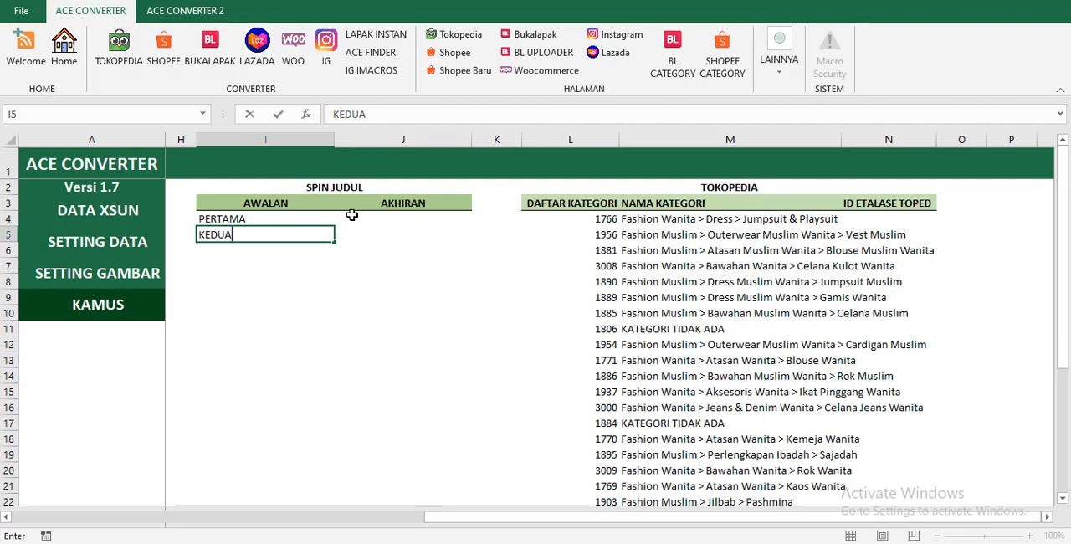
{"action": "key", "text": "Return"}
{"action": "type", "text": "KETIGA"}
{"action": "key", "text": "Return"}
{"action": "type", "text": "KEEMPAT"}
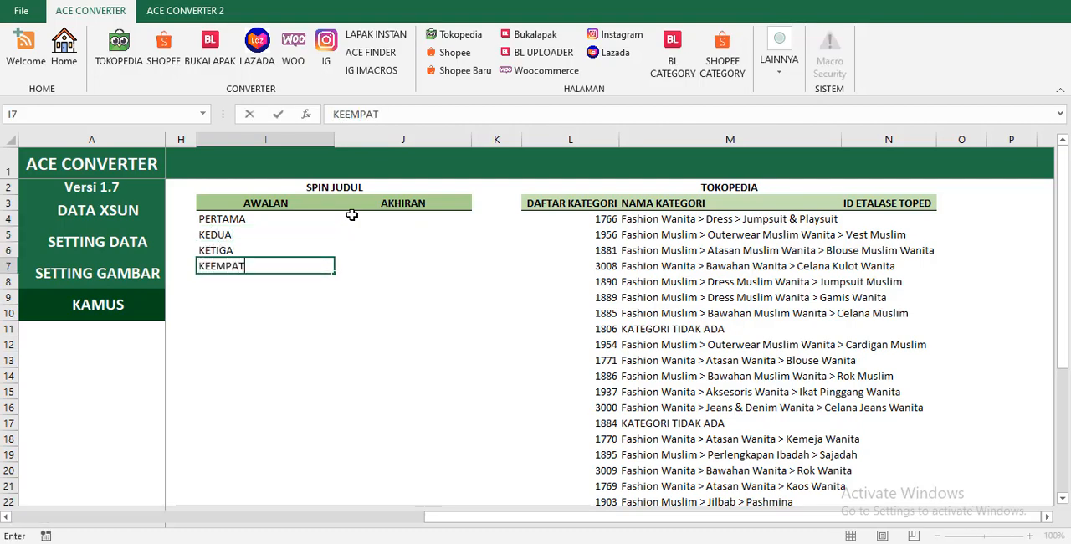
{"action": "key", "text": "Return"}
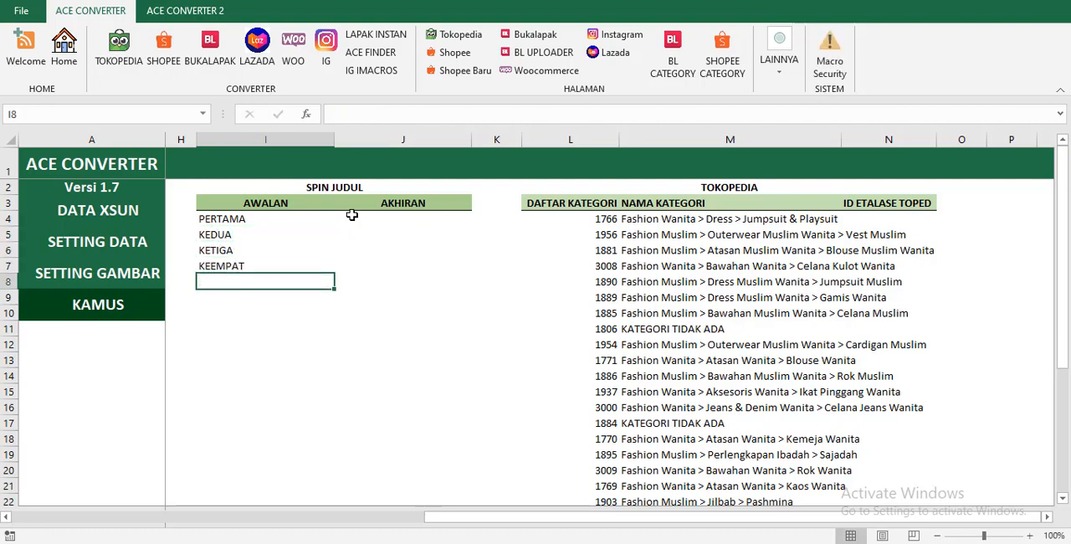
Enter AKHIRAN SATU and AKHIRAN DUA as the first two rows of the SPIN JUDUL AKHIRAN list.
{"action": "left_click", "coordinate": [402, 220]}
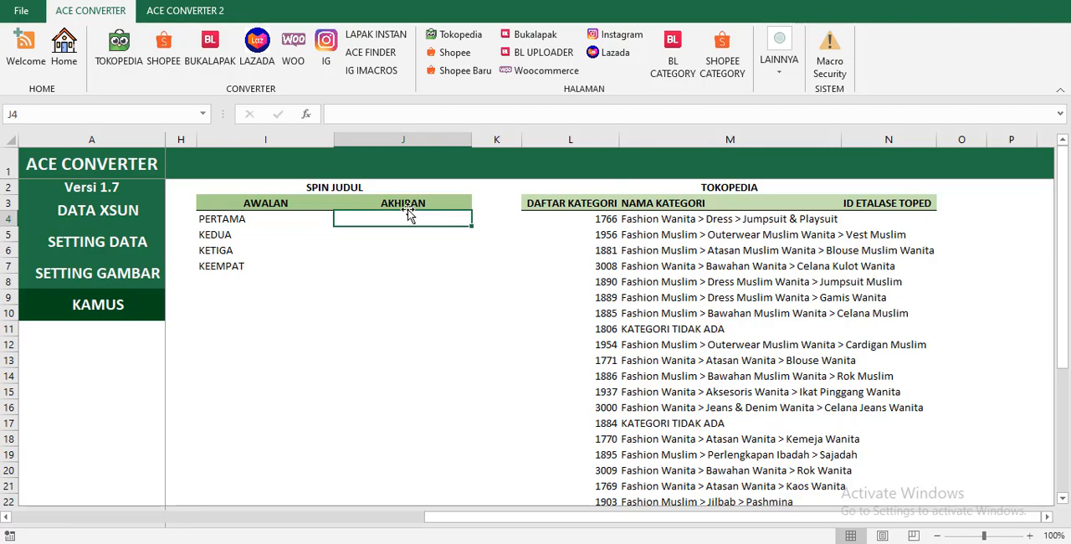
{"action": "type", "text": "AK"}
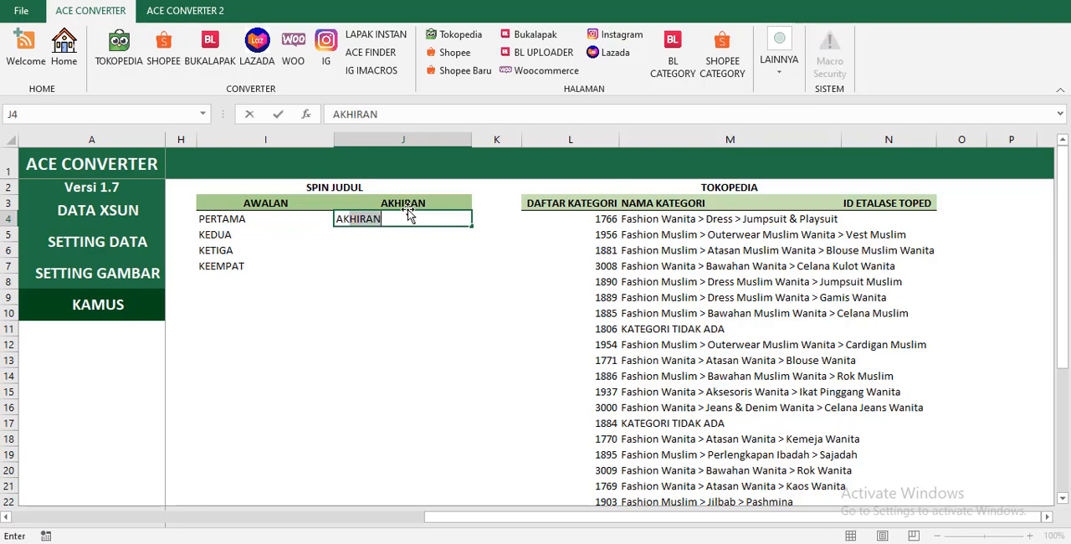
{"action": "key", "text": "Right"}
{"action": "key", "text": "Left"}
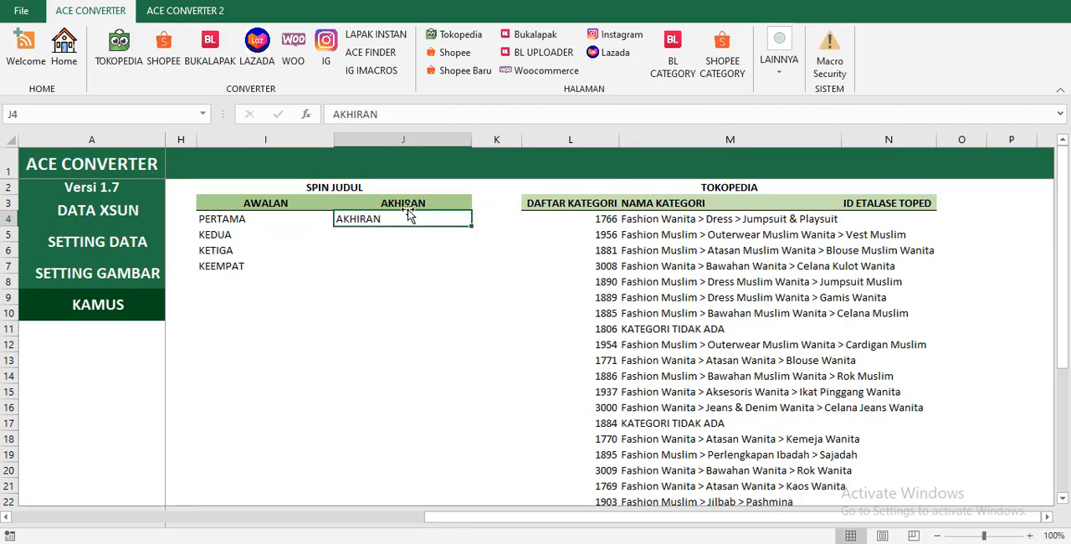
{"action": "left_click", "coordinate": [441, 120]}
{"action": "type", "text": "SATU"}
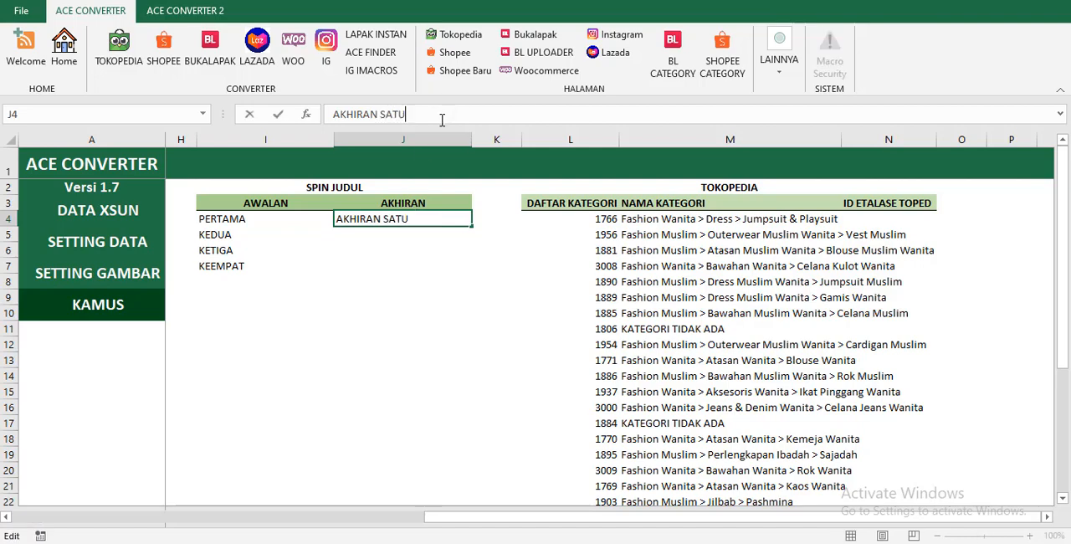
{"action": "key", "text": "Return"}
{"action": "type", "text": "AKH"}
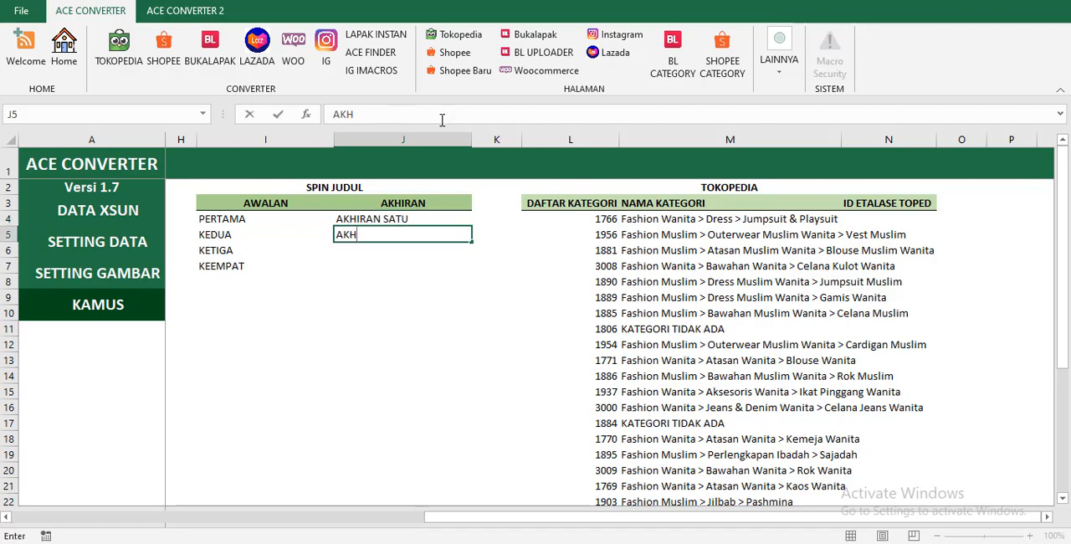
{"action": "type", "text": "IRAN DUA"}
{"action": "key", "text": "Return"}
Add AKHIRTAN TIGA and AKHIRAN EMPAT as the third and fourth rows of the SPIN JUDUL AKHIRAN list.
{"action": "type", "text": "AKHIRTAN"}
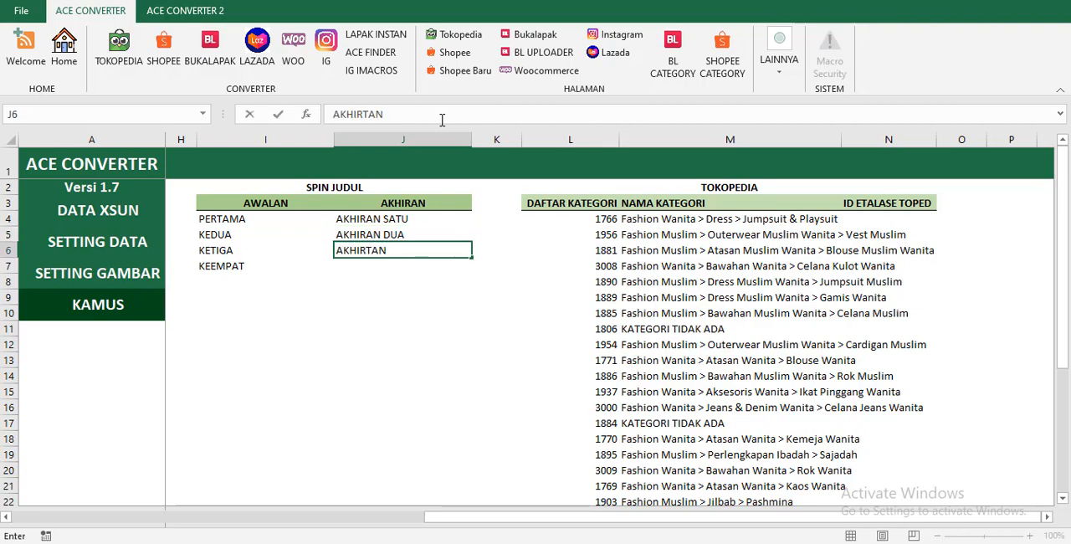
{"action": "type", "text": " TIGA"}
{"action": "key", "text": "Return"}
{"action": "type", "text": "AKH"}
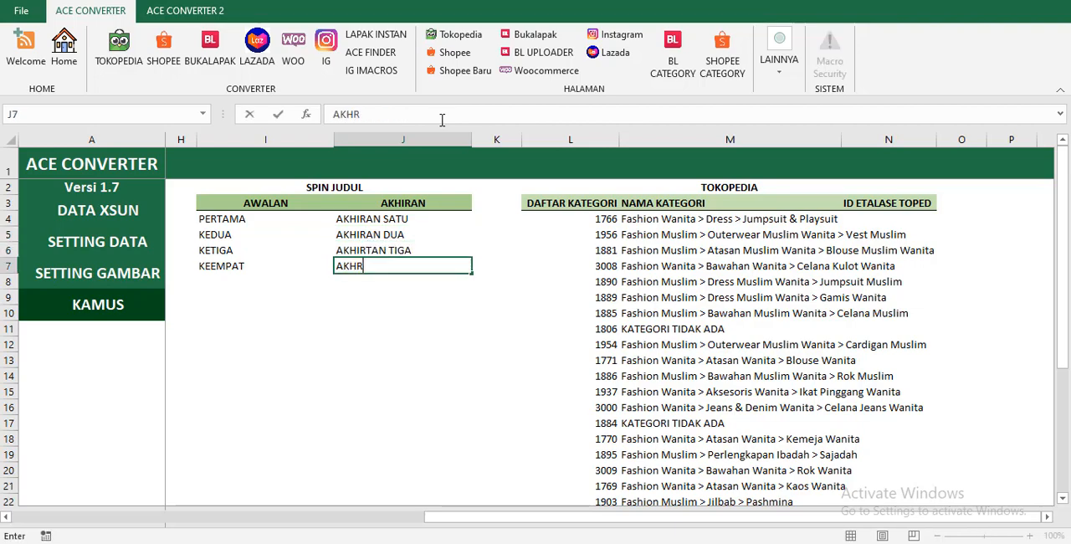
{"action": "type", "text": "IRAN EM"}
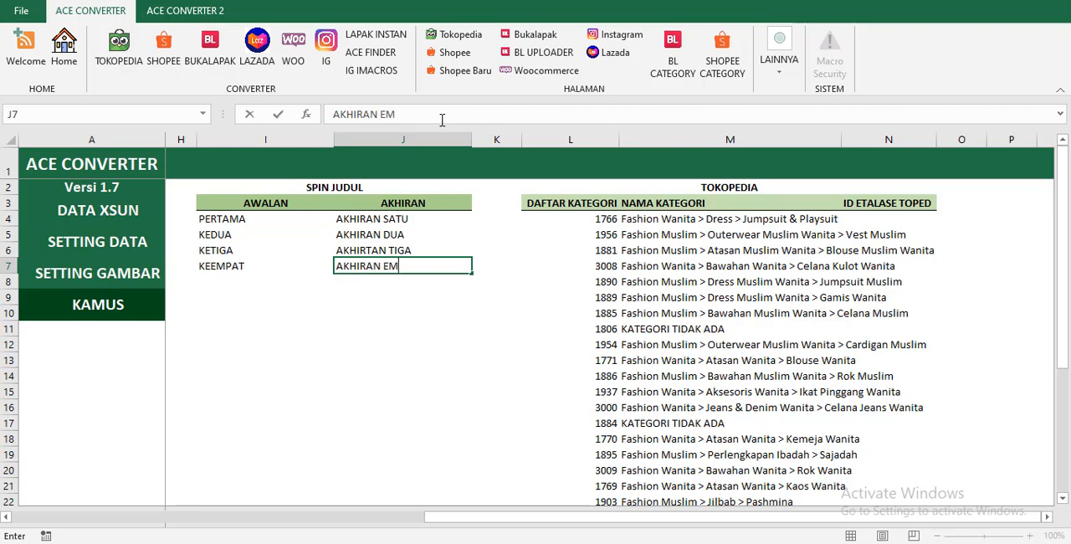
{"action": "type", "text": "PAT"}
{"action": "key", "text": "Return"}
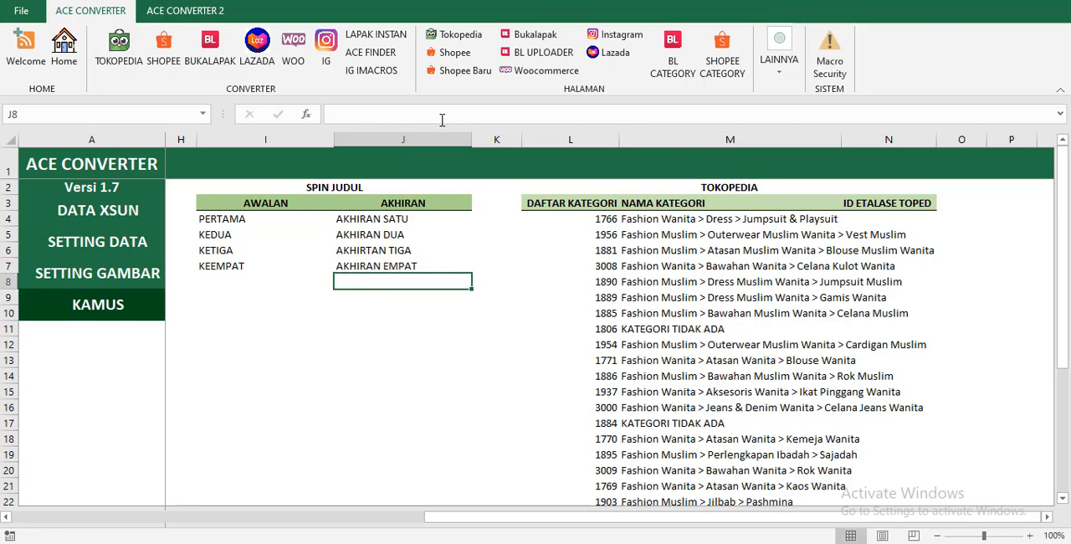
Review the title and description options on the SETTING DATA sheet, choosing ON for DESKRIPSI.
{"action": "left_click", "coordinate": [117, 219]}
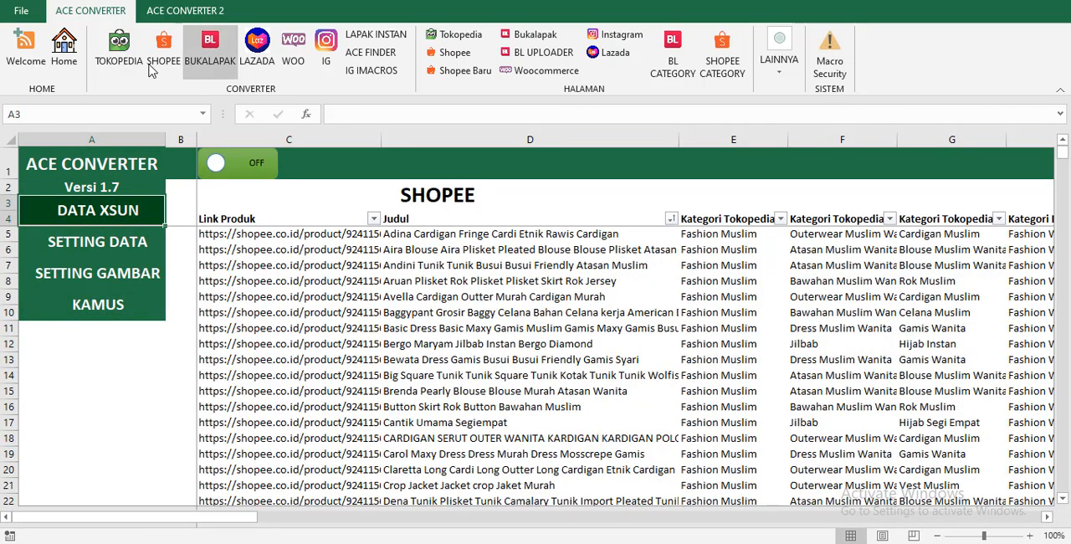
{"action": "left_click", "coordinate": [118, 247]}
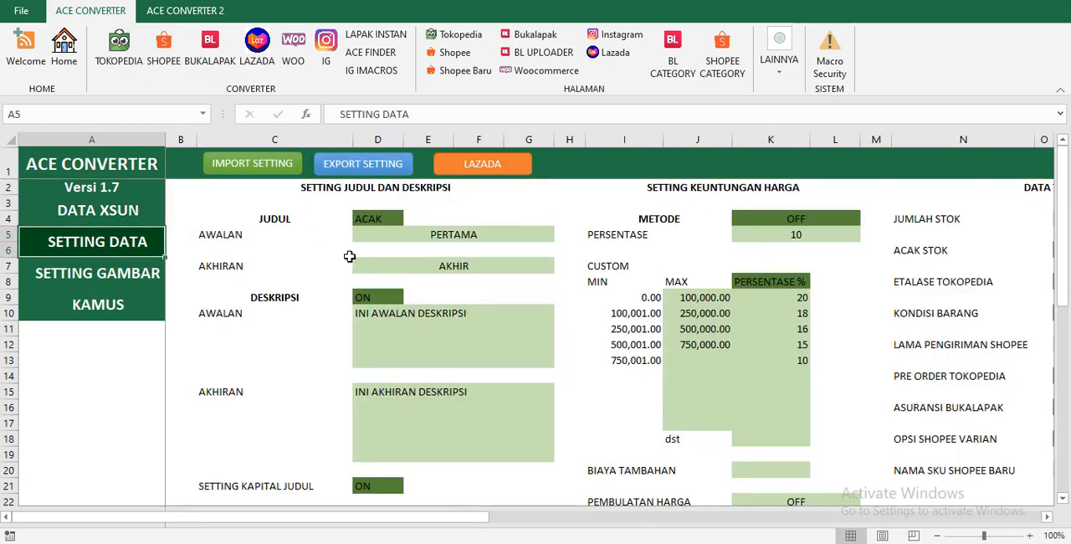
{"action": "left_click", "coordinate": [138, 223]}
{"action": "left_click", "coordinate": [115, 253]}
{"action": "left_click", "coordinate": [393, 300]}
{"action": "left_click", "coordinate": [410, 297]}
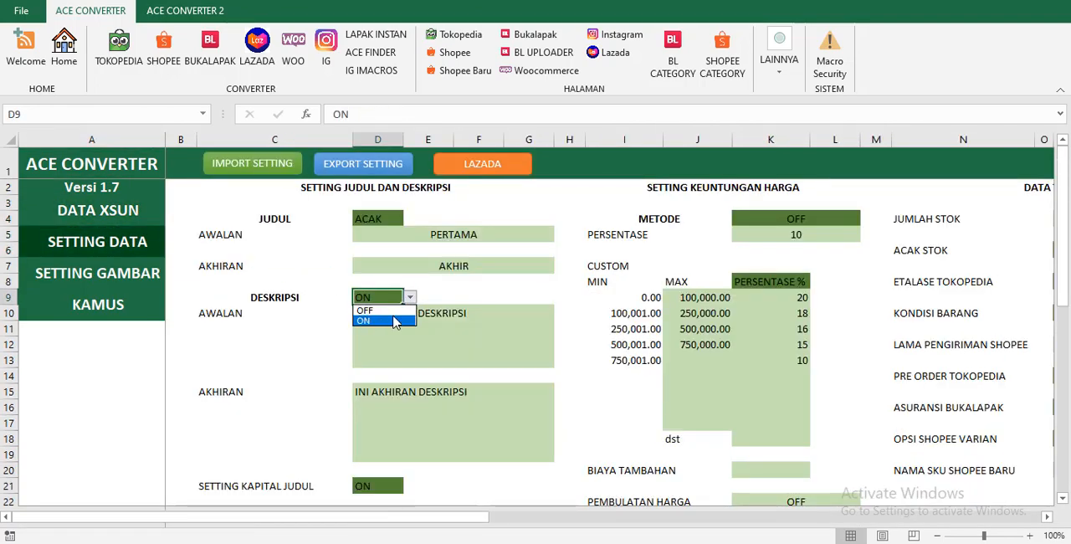
{"action": "left_click", "coordinate": [393, 321]}
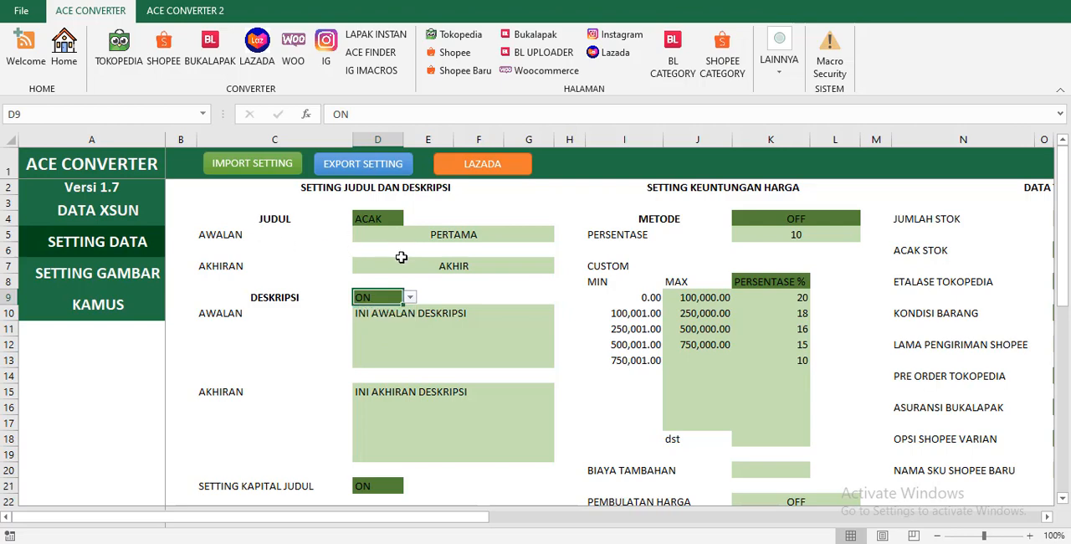
{"action": "left_click", "coordinate": [402, 257]}
Convert the Shopee products on the DATA XSUN sheet to the Tokopedia template with the random title settings, accepting the conversion dialogs.
{"action": "left_click", "coordinate": [149, 213]}
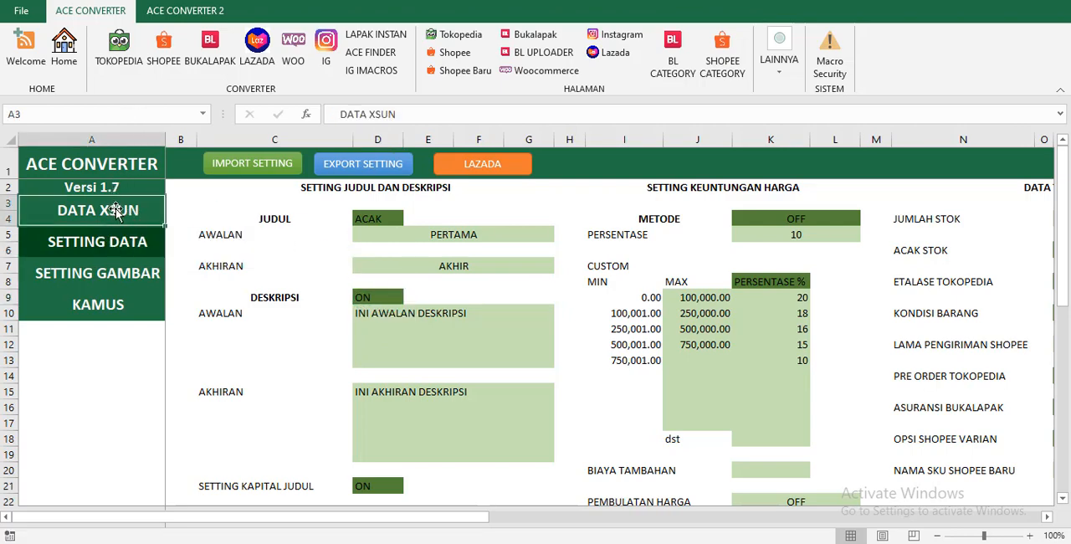
{"action": "left_click", "coordinate": [116, 212]}
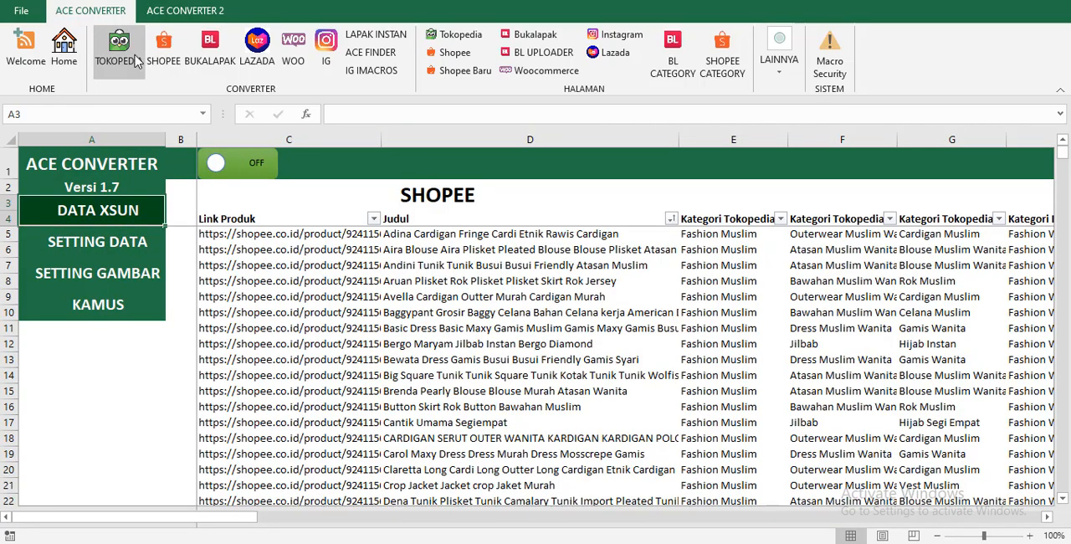
{"action": "left_click", "coordinate": [140, 72]}
{"action": "left_click", "coordinate": [550, 315]}
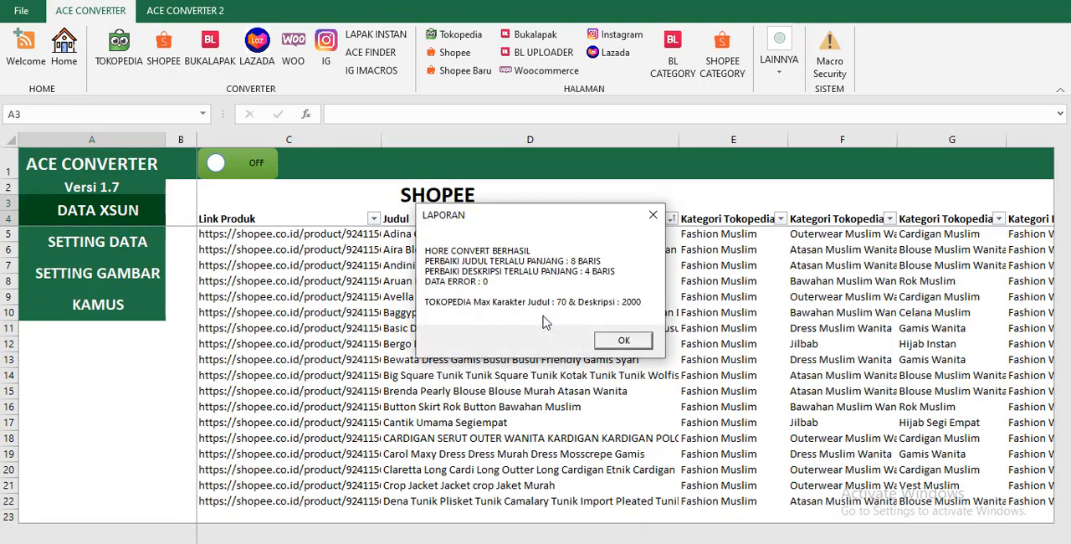
{"action": "left_click", "coordinate": [619, 341]}
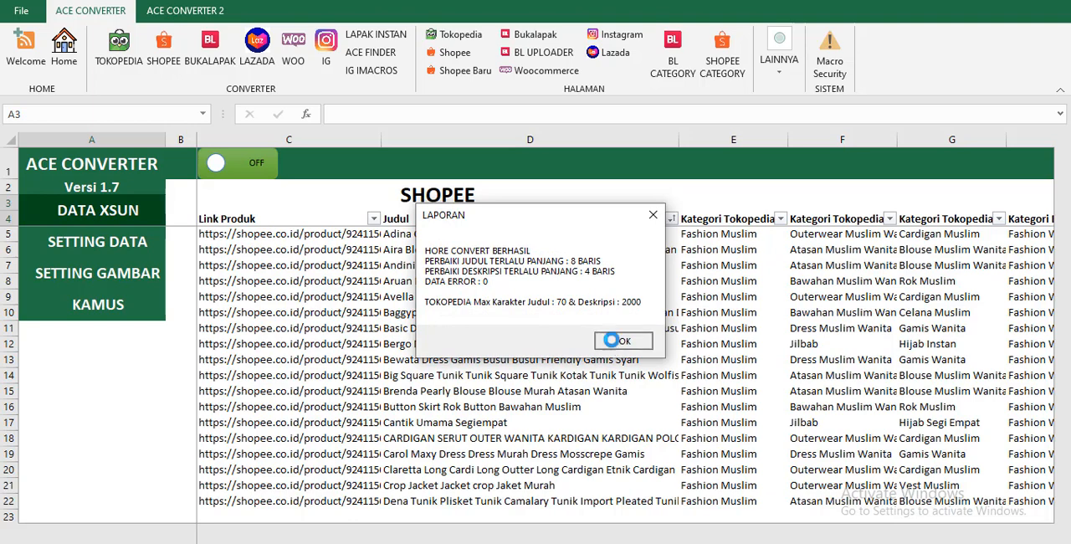
{"action": "left_click", "coordinate": [610, 318]}
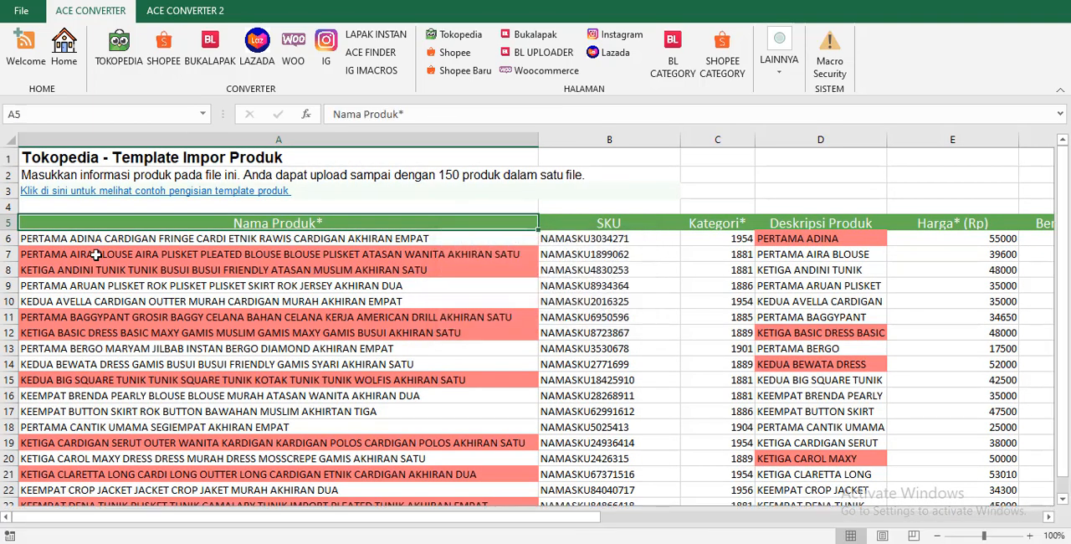
Examine the converted names in the Nama Produk column for the randomly assigned prefixes and suffixes.
{"action": "left_click", "coordinate": [67, 240]}
{"action": "left_click", "coordinate": [59, 257]}
{"action": "left_click", "coordinate": [60, 272]}
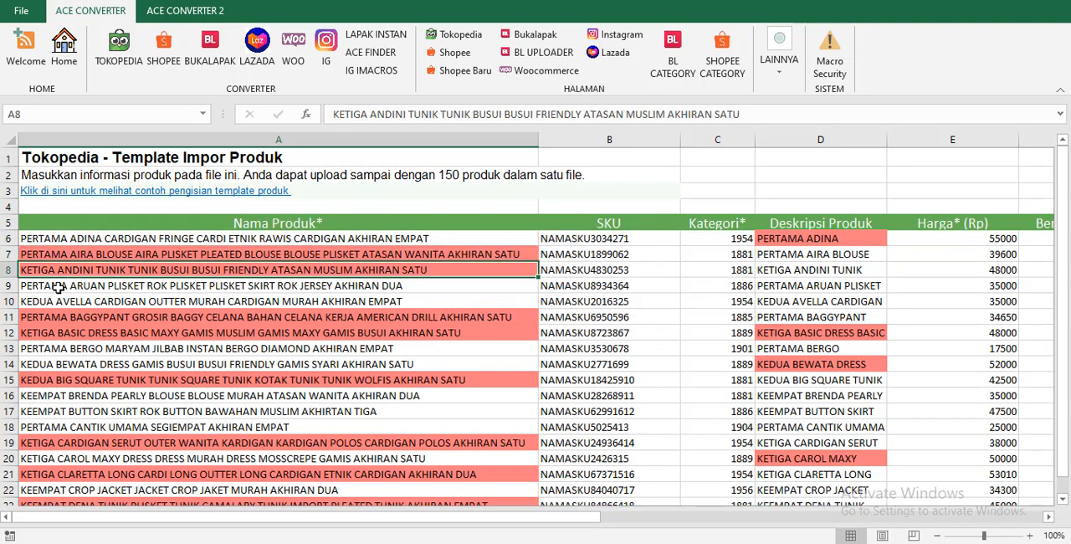
{"action": "left_click", "coordinate": [51, 286]}
{"action": "left_click", "coordinate": [46, 301]}
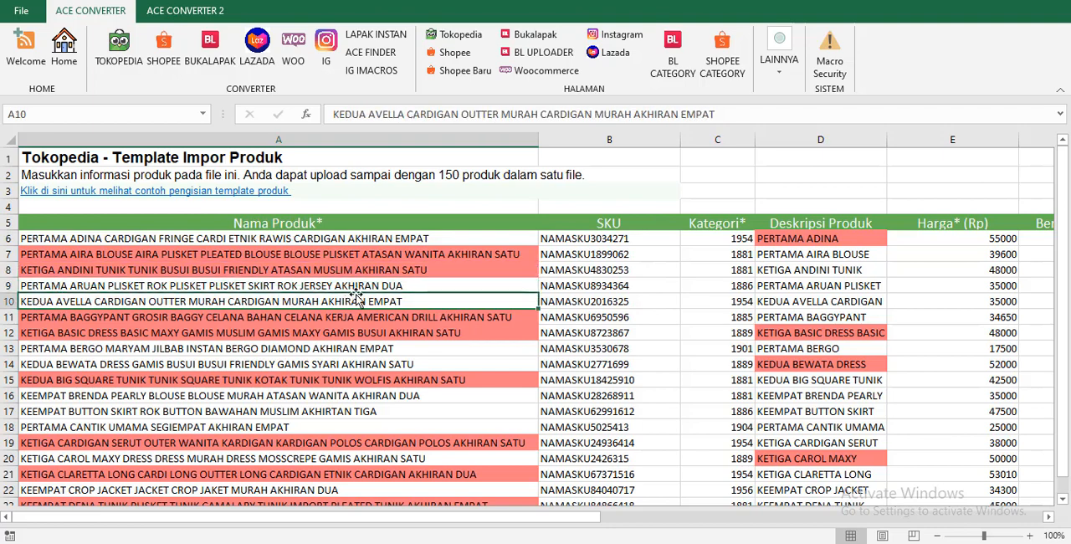
{"action": "left_click", "coordinate": [408, 240]}
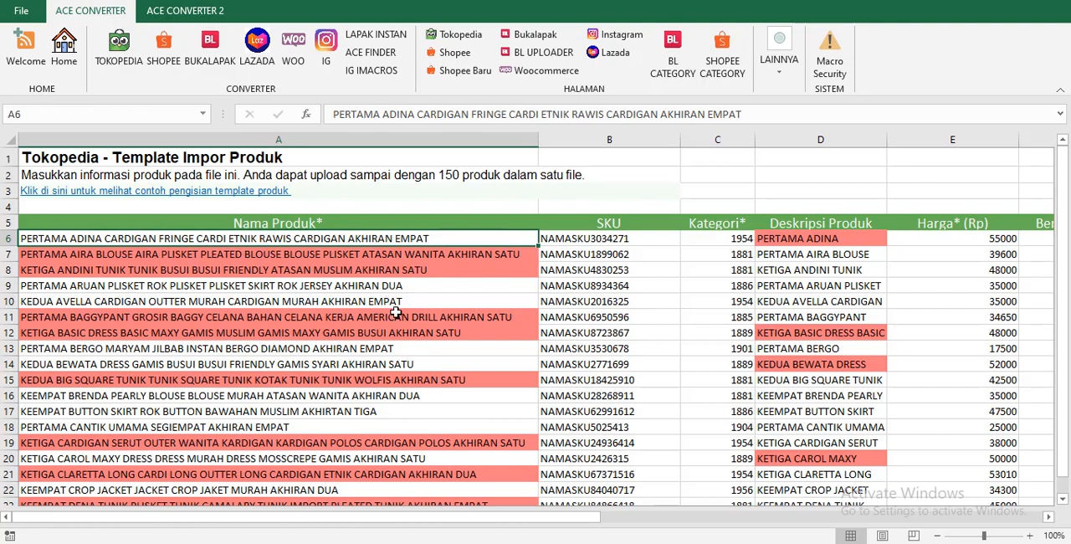
{"action": "left_click", "coordinate": [82, 299]}
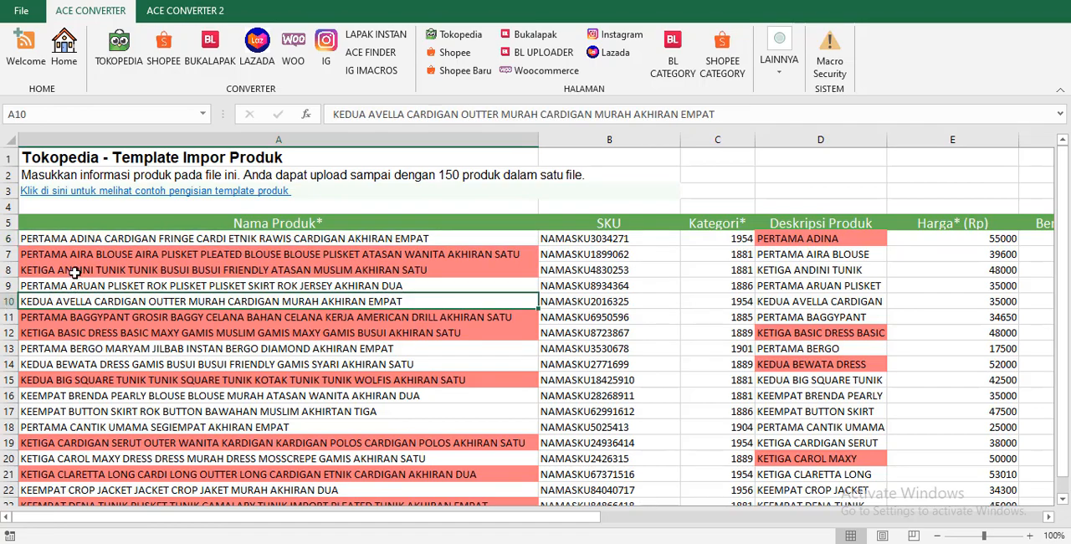
Set both the JUDUL and DESKRIPSI options to OFF on the SETTING DATA sheet.
{"action": "scroll", "coordinate": [219, 334], "scroll_direction": "down", "scroll_amount": 1}
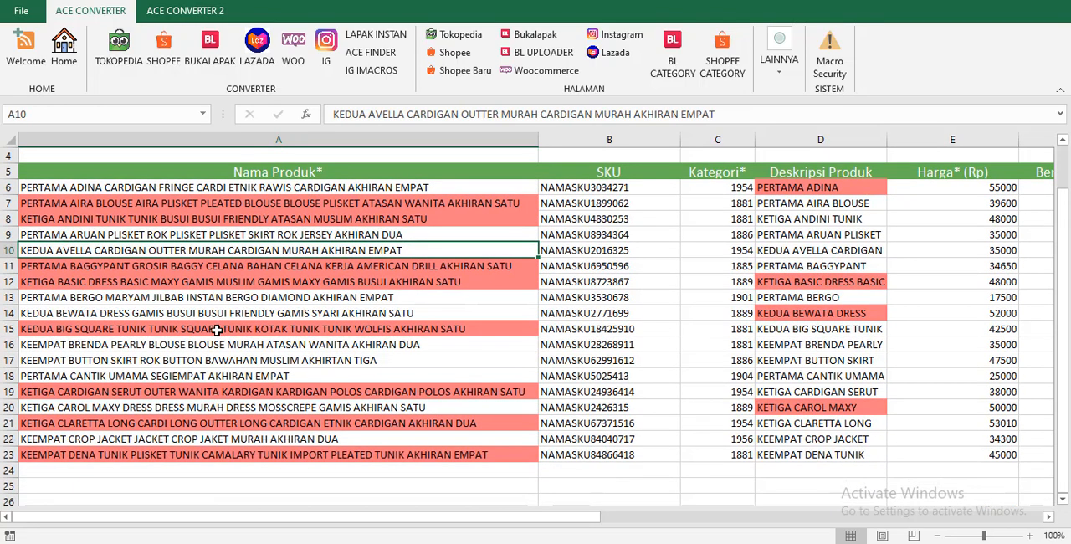
{"action": "scroll", "coordinate": [216, 330], "scroll_direction": "up", "scroll_amount": 1}
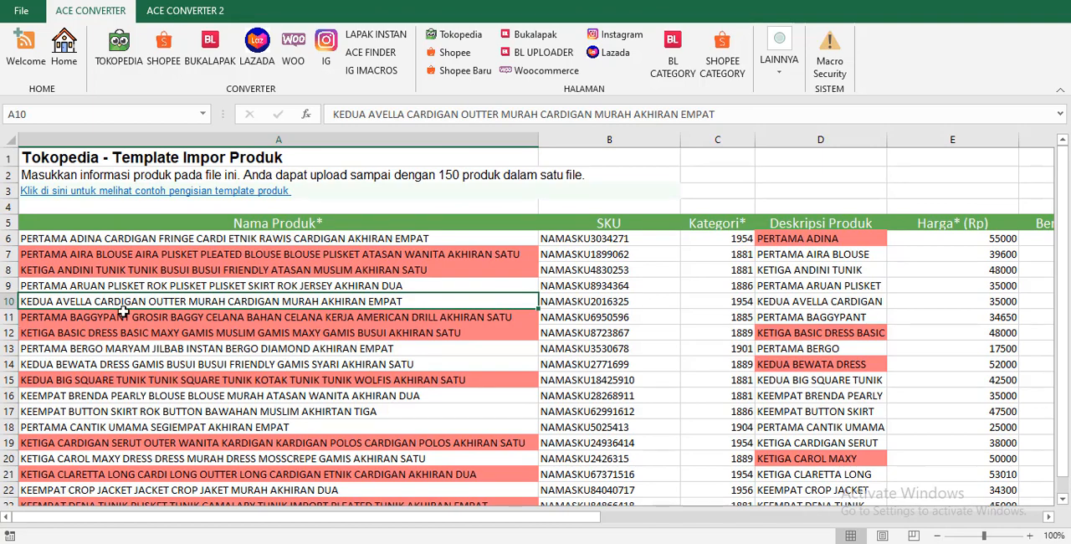
{"action": "left_click", "coordinate": [75, 43]}
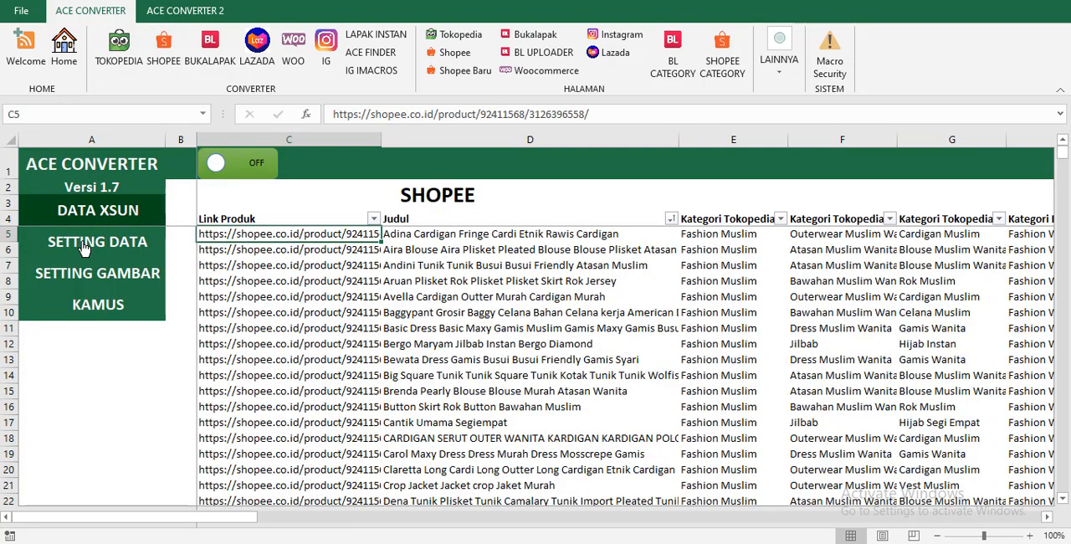
{"action": "left_click", "coordinate": [65, 246]}
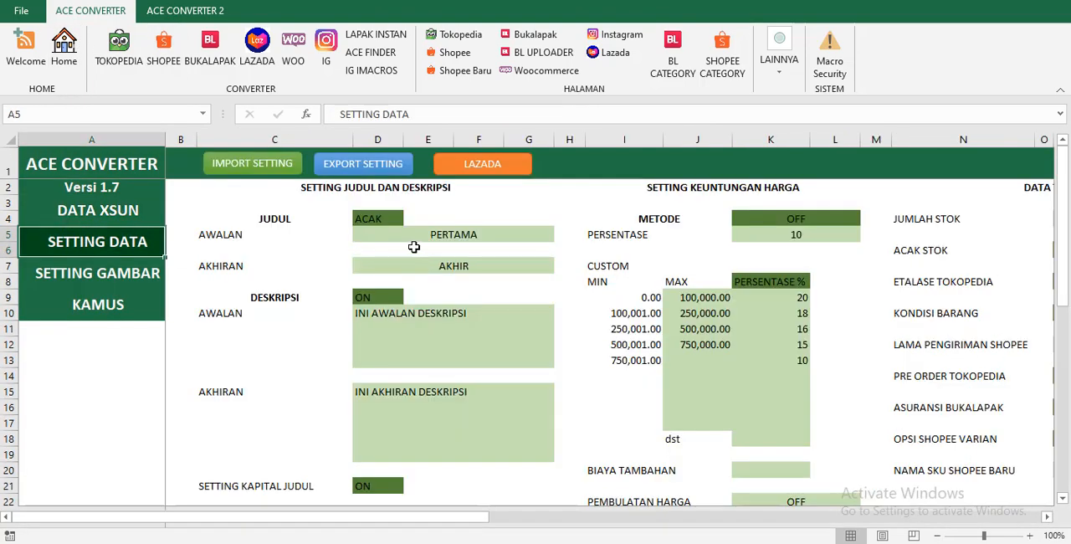
{"action": "left_click", "coordinate": [389, 219]}
{"action": "left_click", "coordinate": [410, 218]}
{"action": "left_click", "coordinate": [368, 227]}
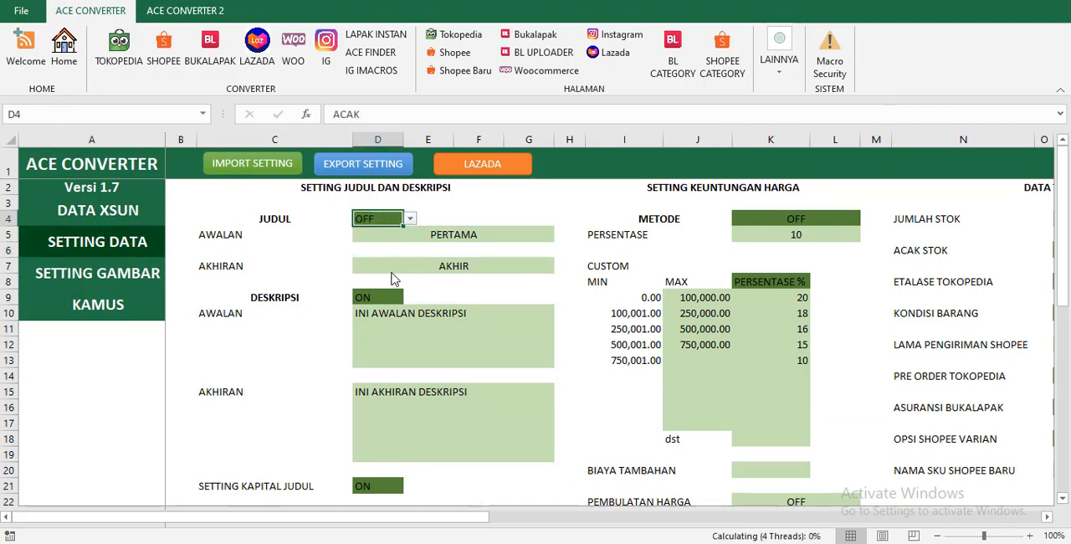
{"action": "left_click", "coordinate": [389, 294]}
{"action": "left_click", "coordinate": [410, 297]}
{"action": "left_click", "coordinate": [368, 306]}
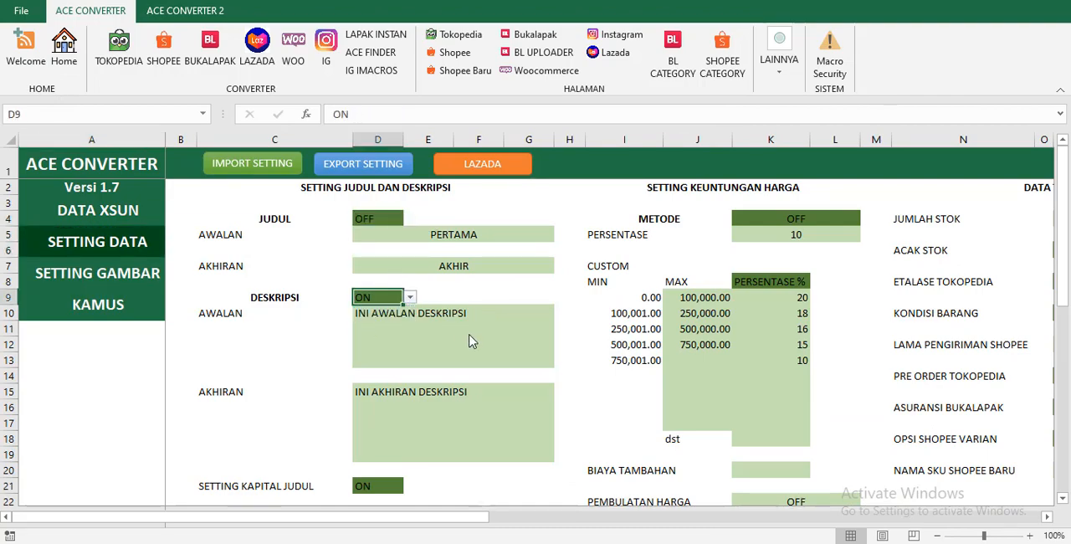
Review the SETTING KAPITAL JUDUL options on the SETTING DATA sheet, choosing ON.
{"action": "scroll", "coordinate": [449, 332], "scroll_direction": "down", "scroll_amount": 3}
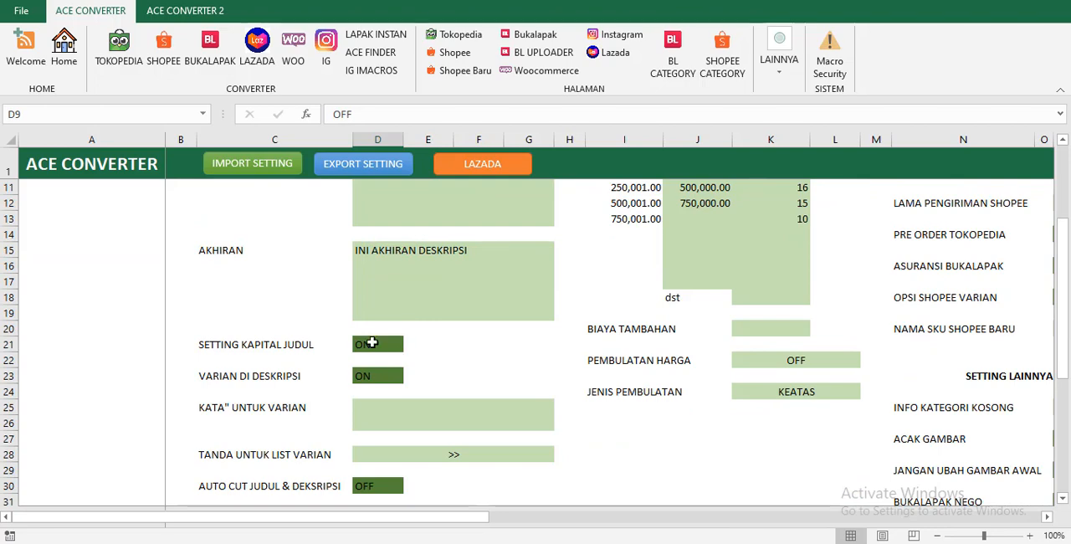
{"action": "left_click", "coordinate": [381, 344]}
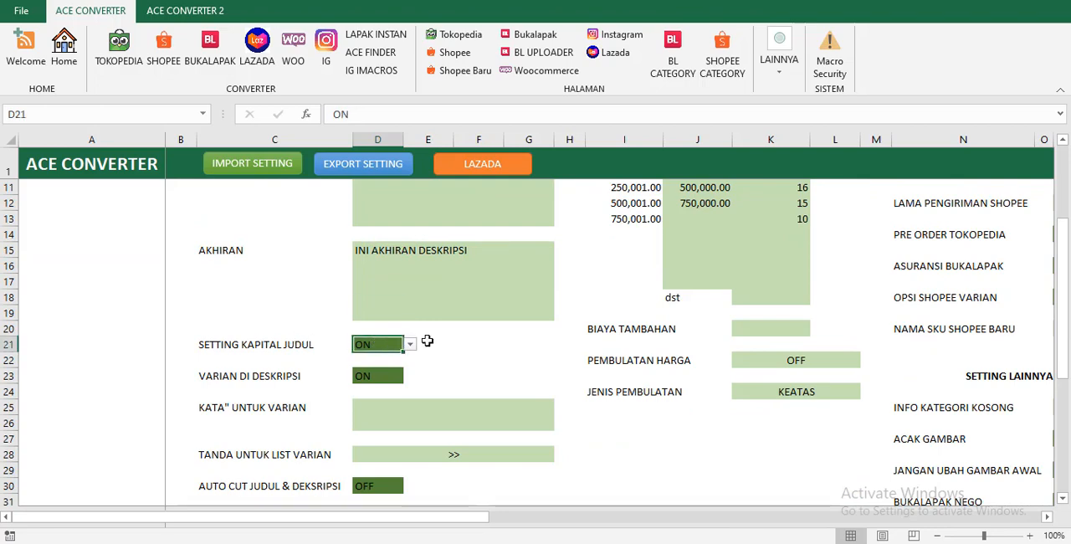
{"action": "left_click", "coordinate": [410, 344]}
{"action": "left_click", "coordinate": [378, 360]}
Compare the capitalisation of the Tokopedia product names with the original Shopee titles on the DATA XSUN sheet.
{"action": "left_click", "coordinate": [464, 38]}
{"action": "left_click", "coordinate": [209, 254]}
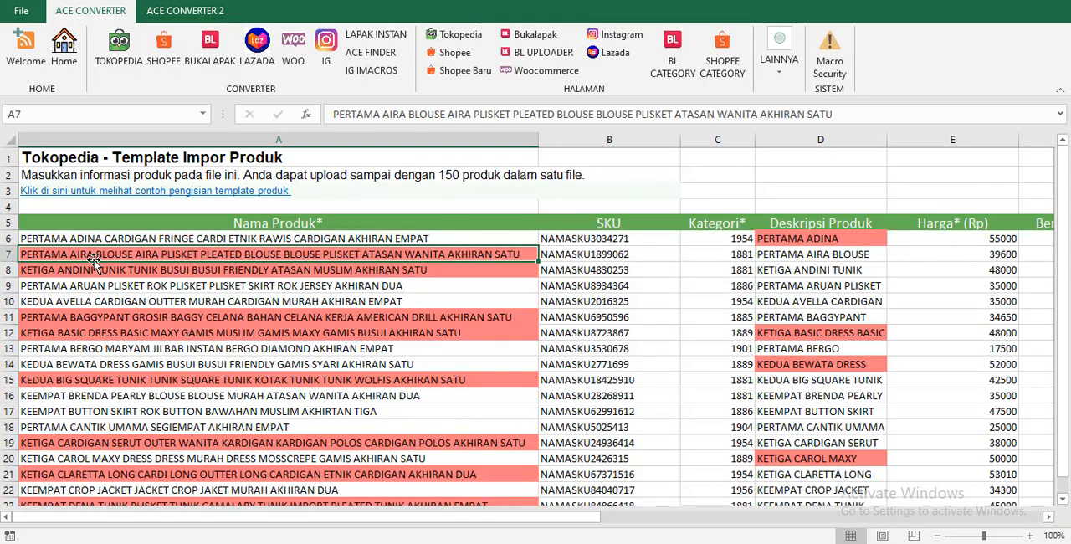
{"action": "left_click", "coordinate": [252, 317]}
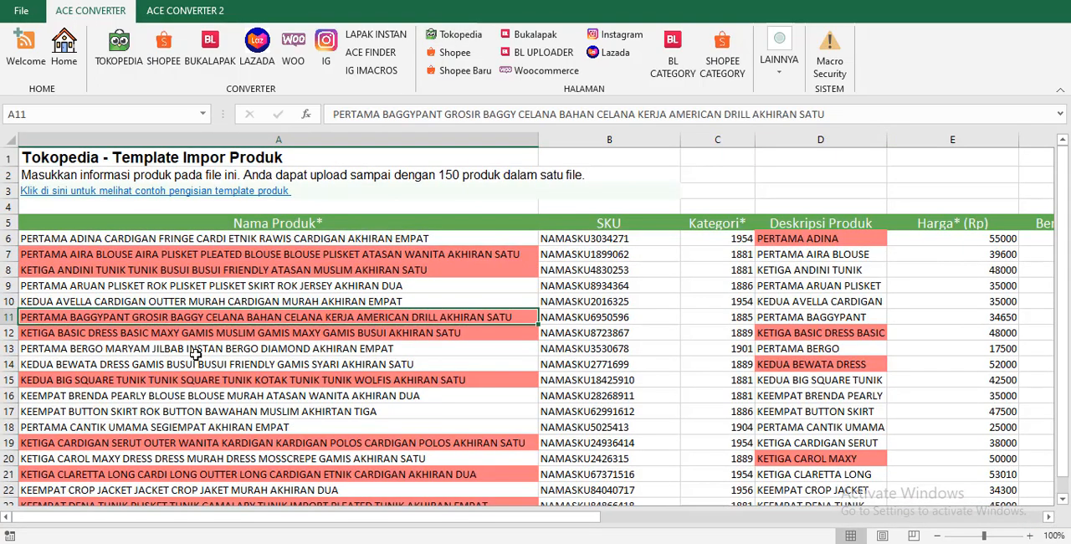
{"action": "left_click", "coordinate": [64, 46]}
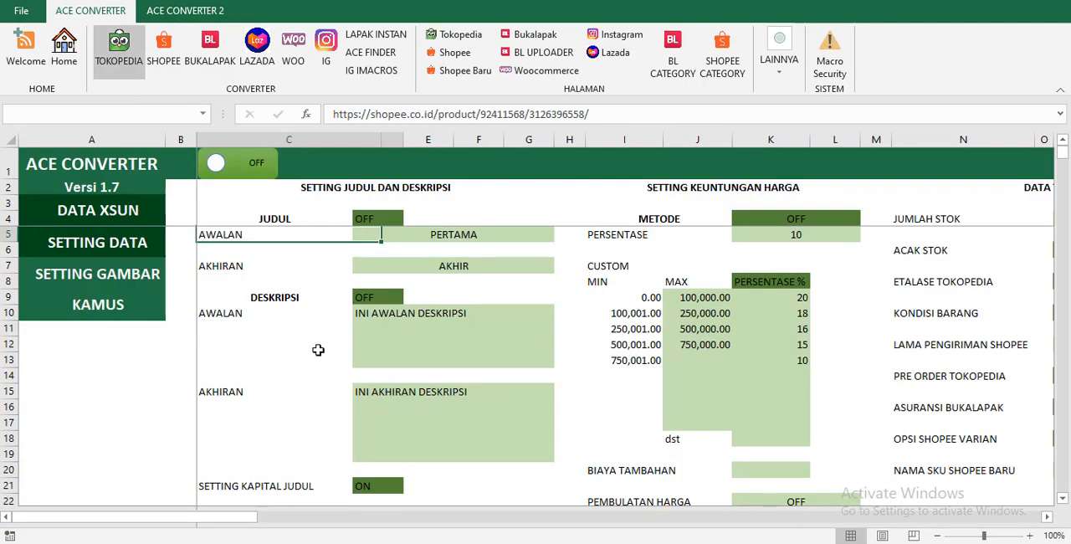
{"action": "left_click", "coordinate": [453, 252]}
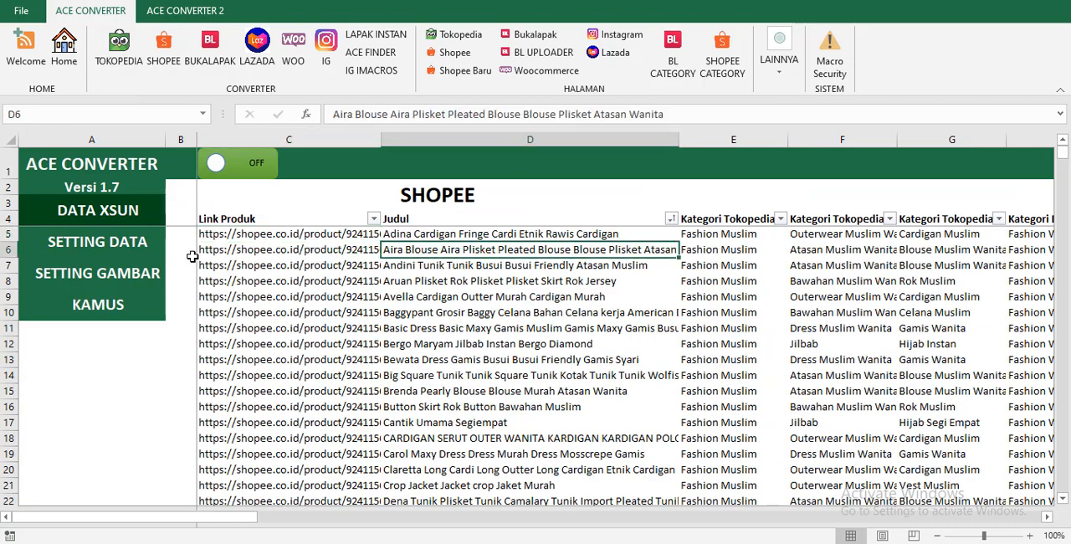
Set SETTING KAPITAL JUDUL to OFF on the SETTING DATA sheet.
{"action": "left_click", "coordinate": [126, 252]}
{"action": "left_click", "coordinate": [390, 437]}
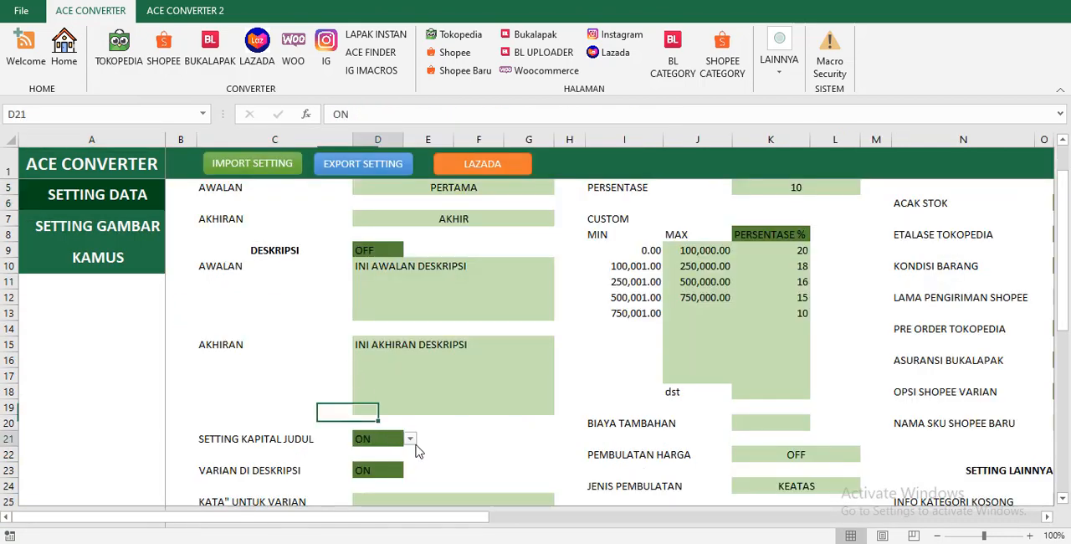
{"action": "left_click", "coordinate": [410, 438]}
{"action": "left_click", "coordinate": [374, 463]}
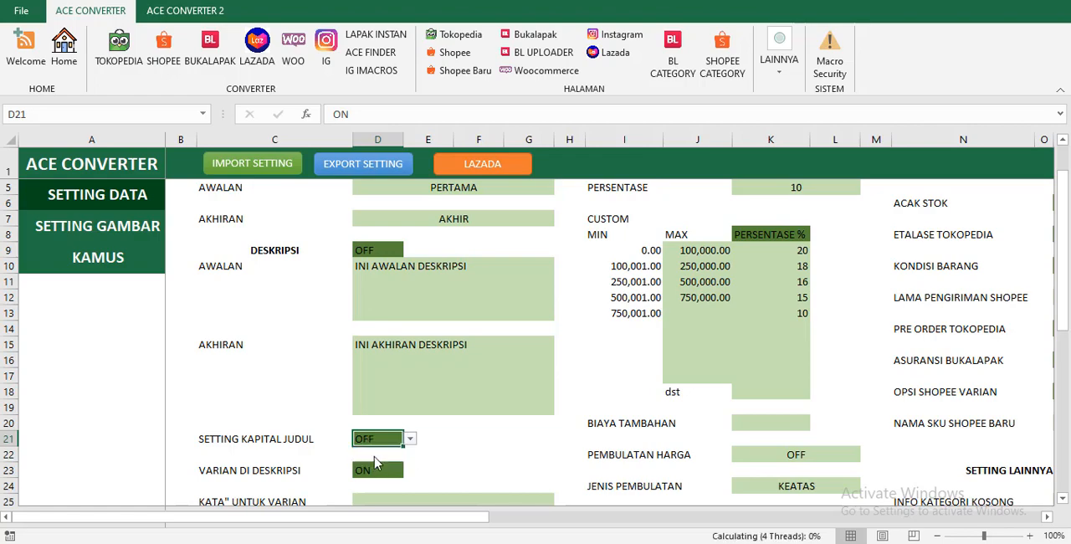
Switch the column toggle on the DATA XSUN sheet to ON and inspect the product variations in the VARIASI1 column.
{"action": "scroll", "coordinate": [293, 427], "scroll_direction": "down", "scroll_amount": 1}
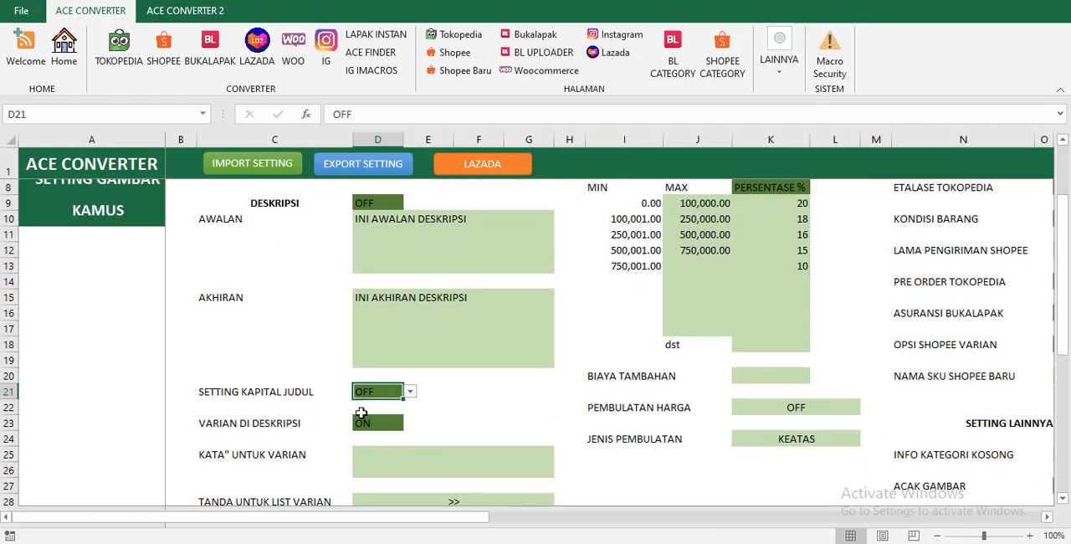
{"action": "left_click", "coordinate": [365, 425]}
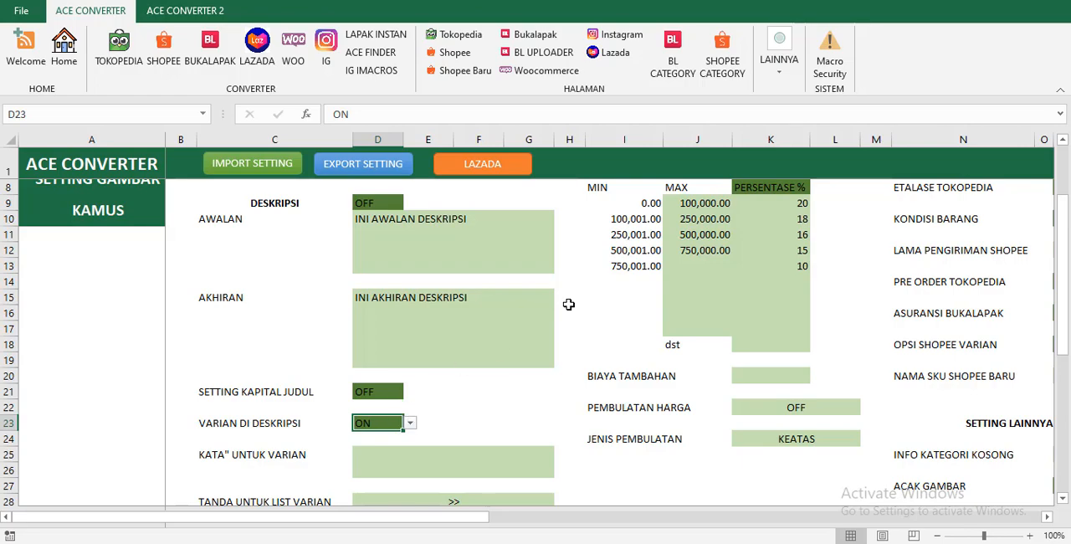
{"action": "left_click", "coordinate": [64, 48]}
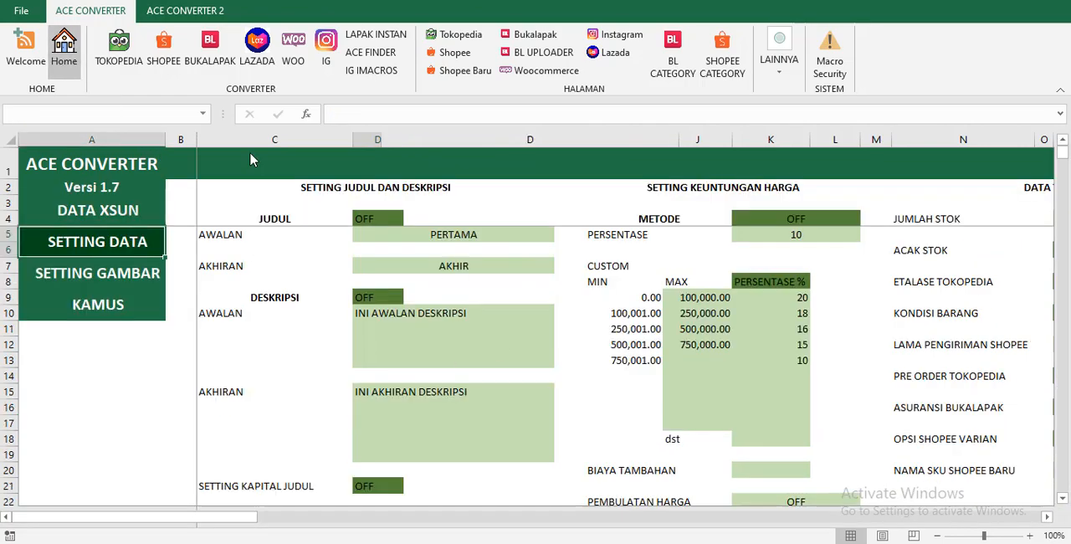
{"action": "left_click", "coordinate": [266, 175]}
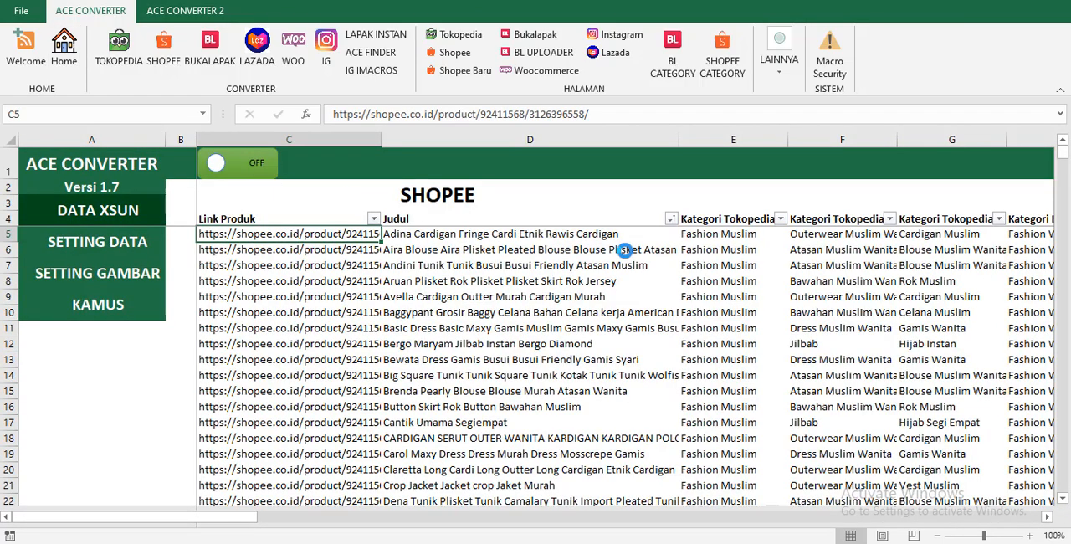
{"action": "left_click", "coordinate": [757, 234]}
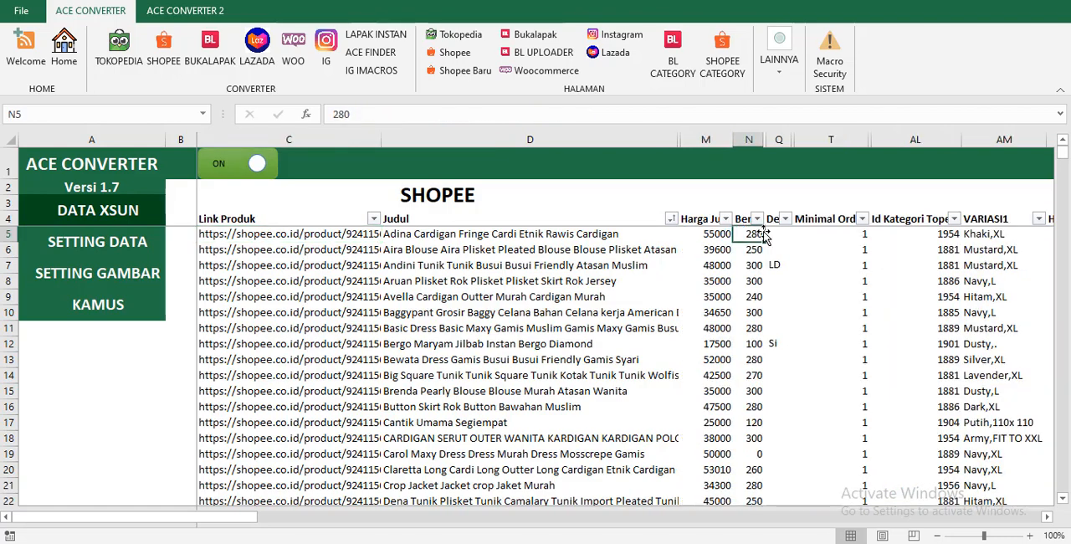
{"action": "key", "text": "Right"}
{"action": "key", "text": "Right"}
{"action": "key", "text": "Right"}
{"action": "key", "text": "Right"}
{"action": "key", "text": "Right"}
{"action": "key", "text": "Right"}
{"action": "key", "text": "Right"}
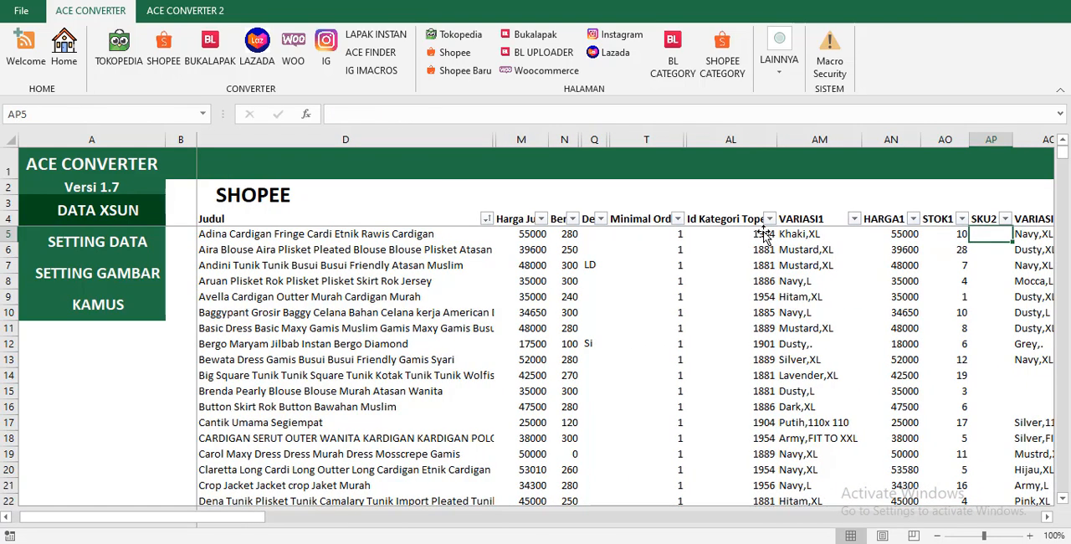
{"action": "left_click", "coordinate": [780, 234]}
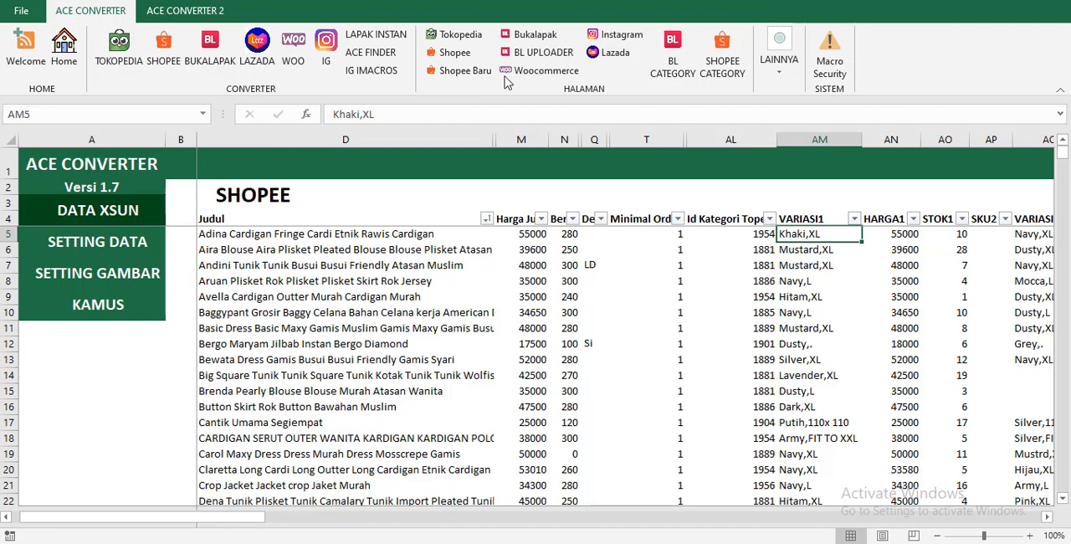
Examine the variant lists in the Deskripsi Produk text of the first and third products on the Tokopedia page.
{"action": "left_click", "coordinate": [450, 36]}
{"action": "left_click", "coordinate": [780, 222]}
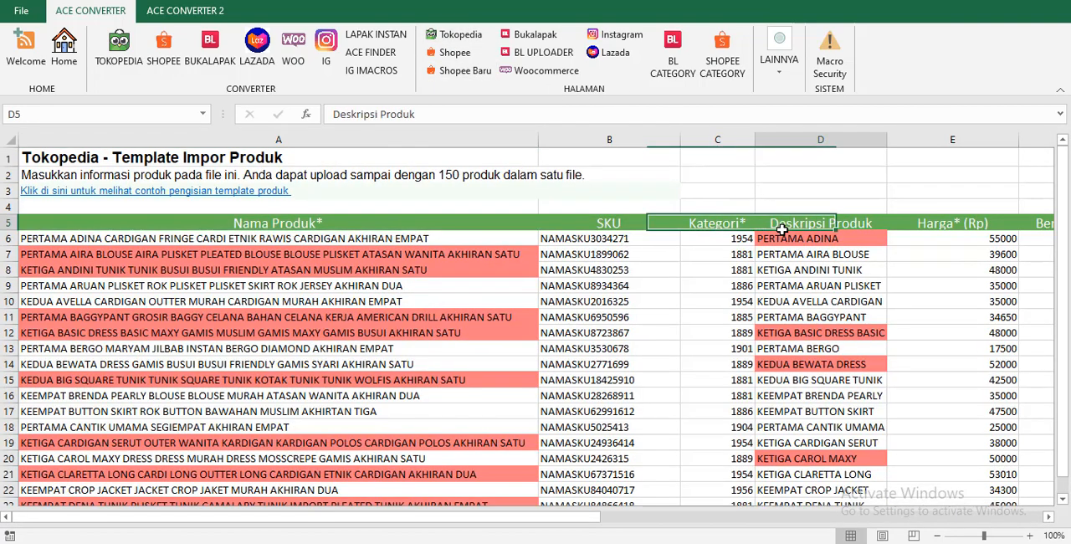
{"action": "left_click", "coordinate": [843, 238]}
{"action": "left_click", "coordinate": [1063, 115]}
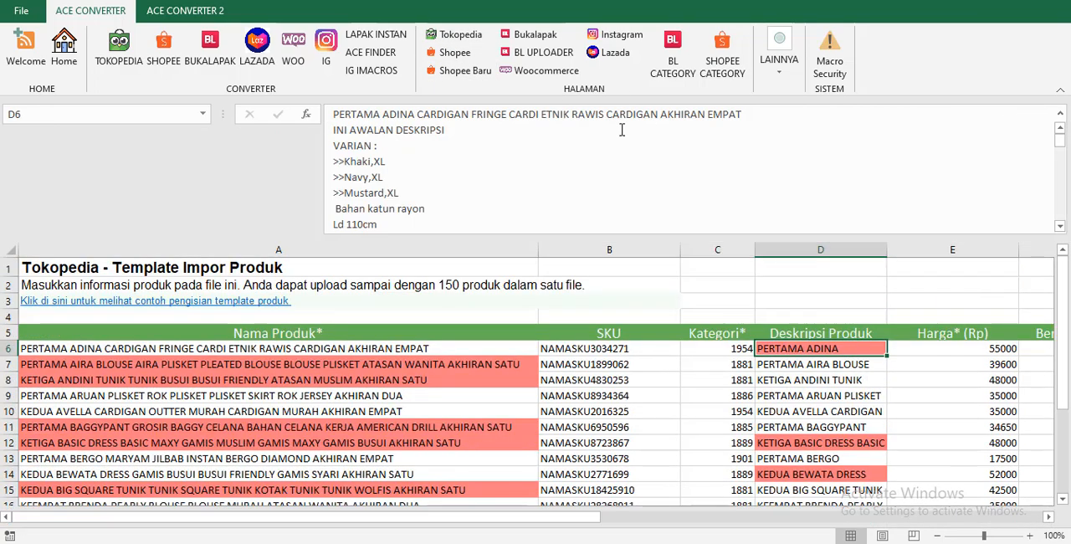
{"action": "left_click", "coordinate": [368, 161]}
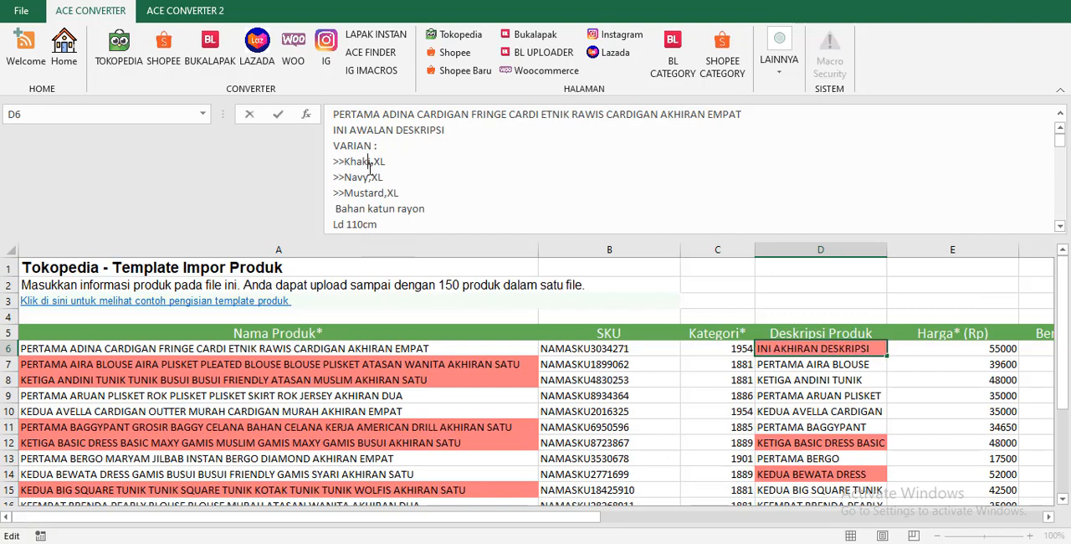
{"action": "left_click", "coordinate": [365, 195]}
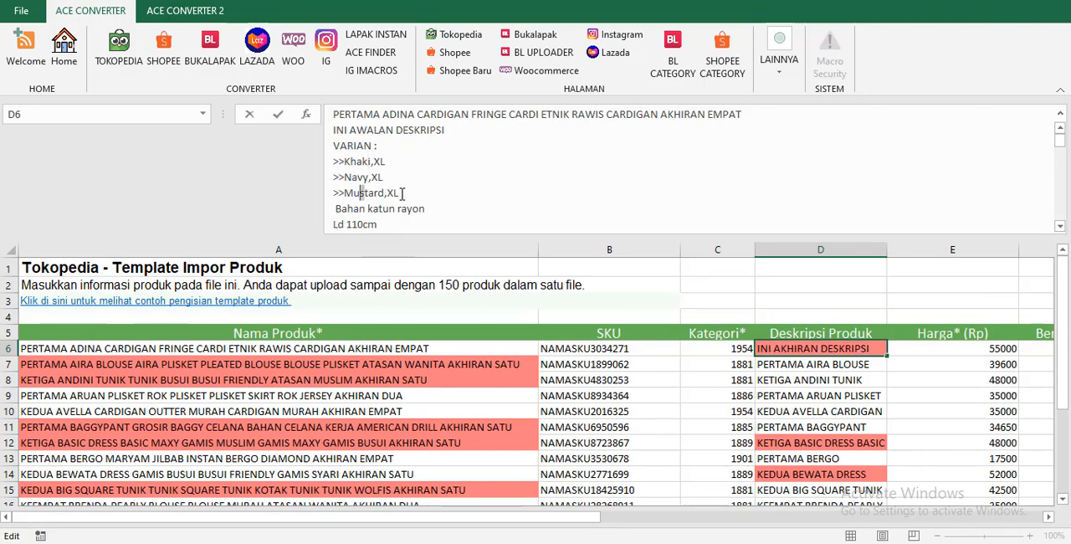
{"action": "left_click", "coordinate": [403, 194]}
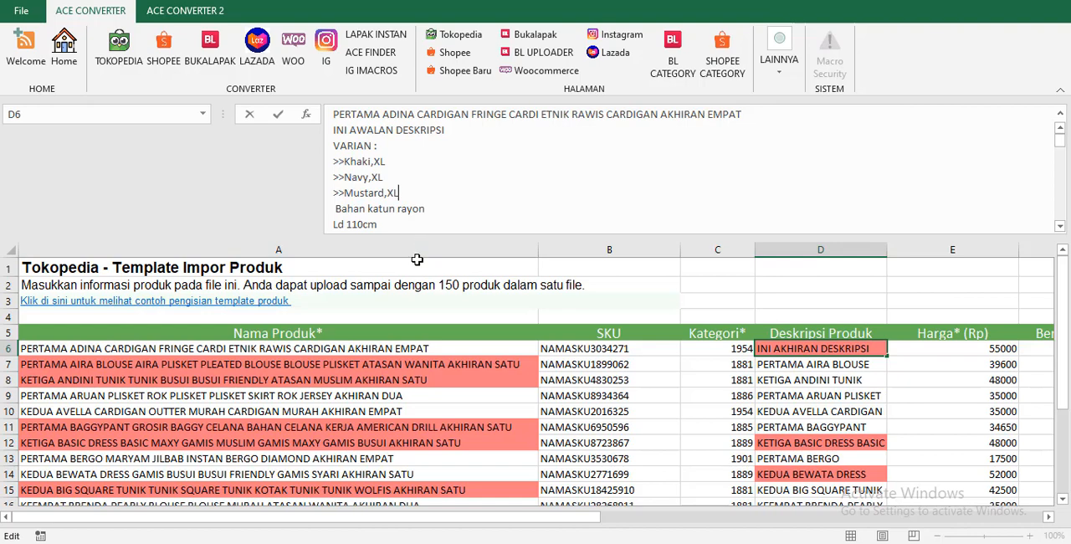
{"action": "key", "text": "Escape"}
{"action": "left_click", "coordinate": [816, 380]}
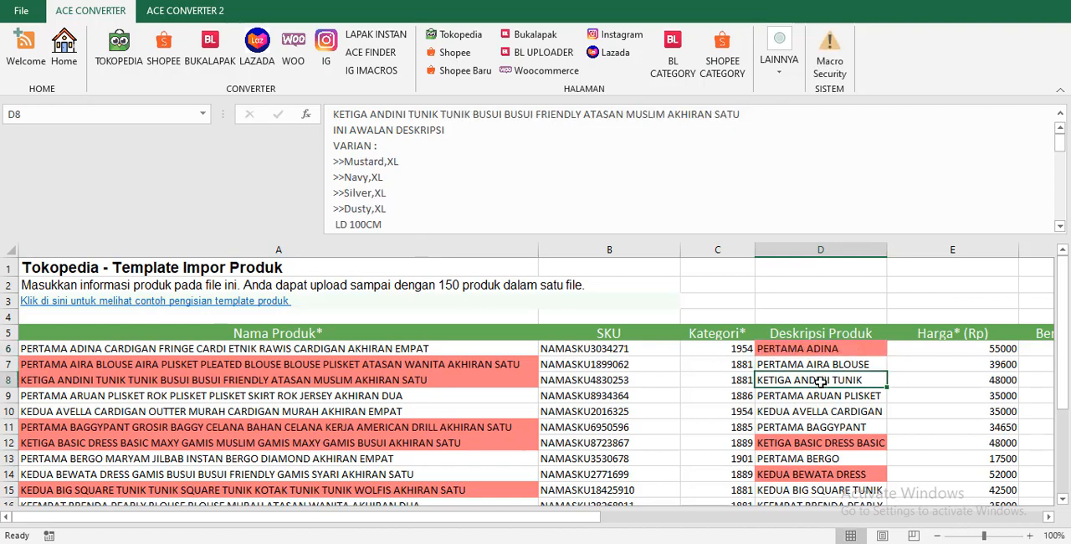
Collapse the formula bar and set VARIAN DI DESKRIPSI to OFF on the SETTING DATA sheet.
{"action": "left_click", "coordinate": [65, 48]}
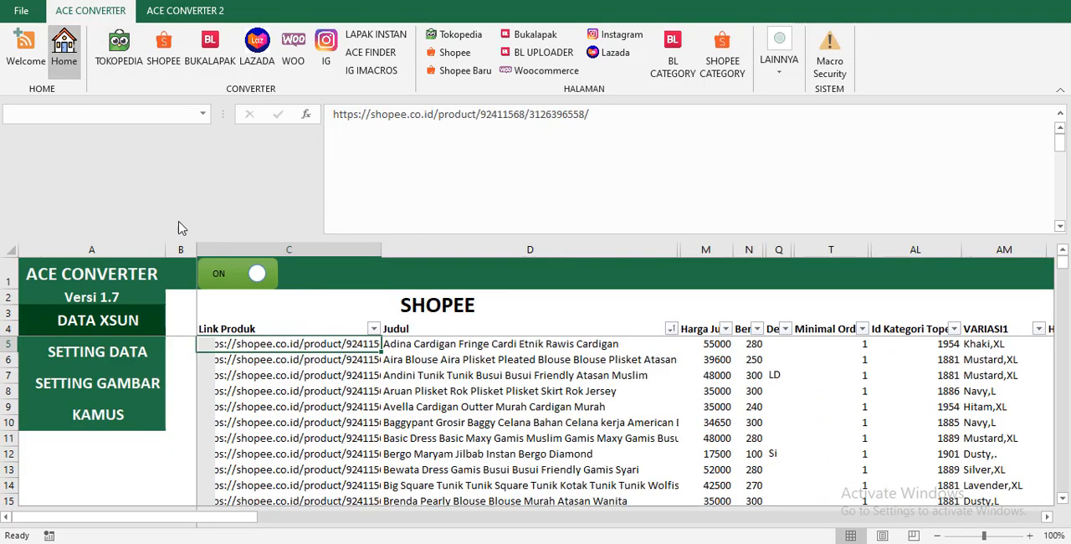
{"action": "left_click", "coordinate": [120, 356]}
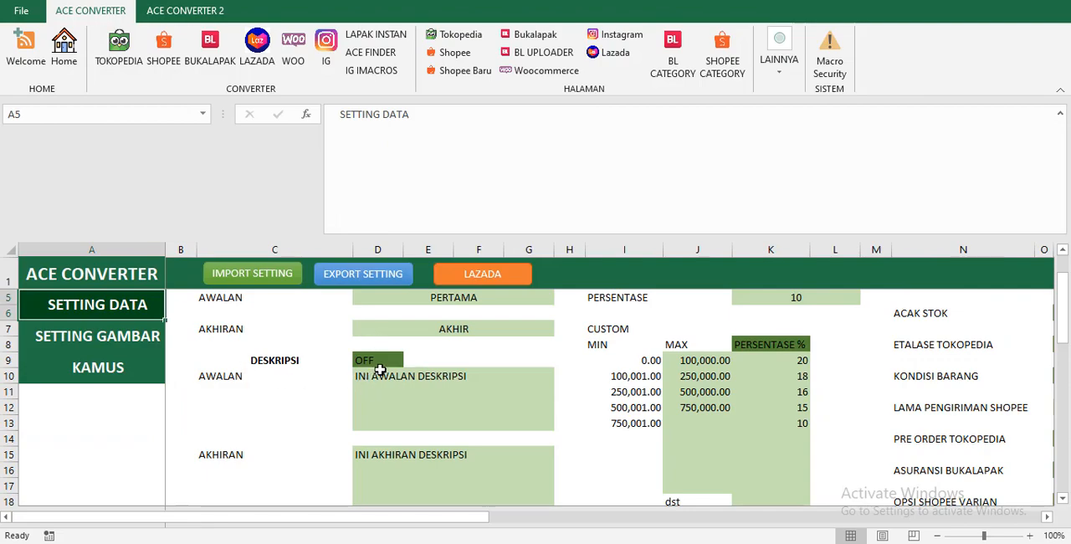
{"action": "scroll", "coordinate": [384, 362], "scroll_direction": "down", "scroll_amount": 4}
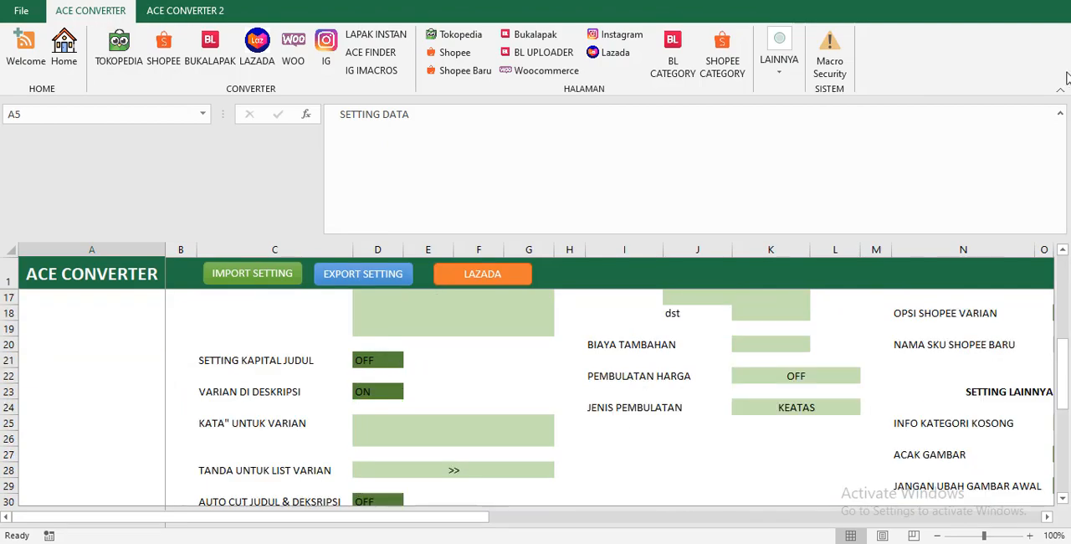
{"action": "left_click", "coordinate": [1061, 113]}
{"action": "scroll", "coordinate": [466, 352], "scroll_direction": "up", "scroll_amount": 4}
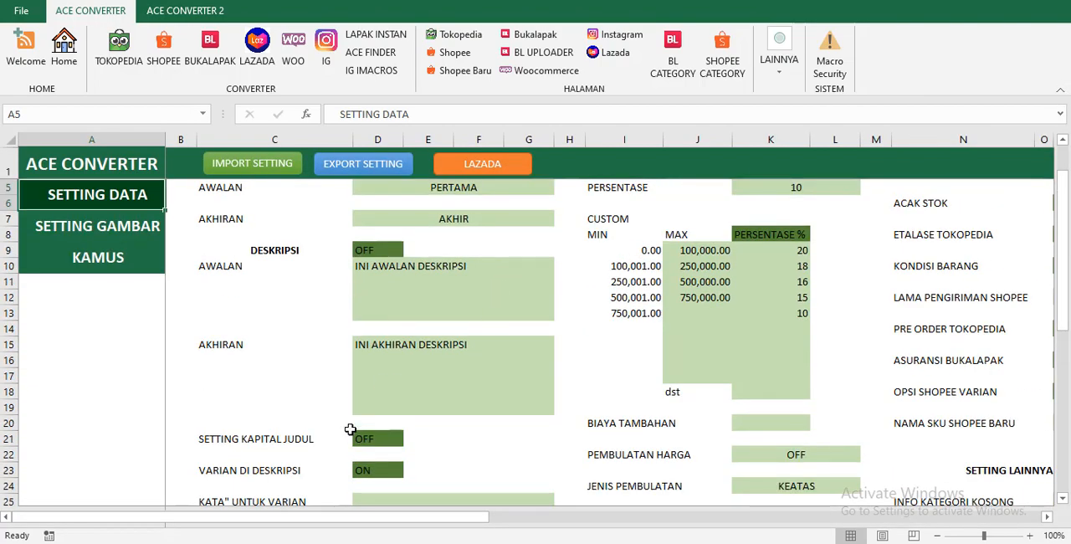
{"action": "left_click", "coordinate": [348, 425]}
{"action": "left_click", "coordinate": [365, 465]}
{"action": "scroll", "coordinate": [402, 462], "scroll_direction": "down", "scroll_amount": 3}
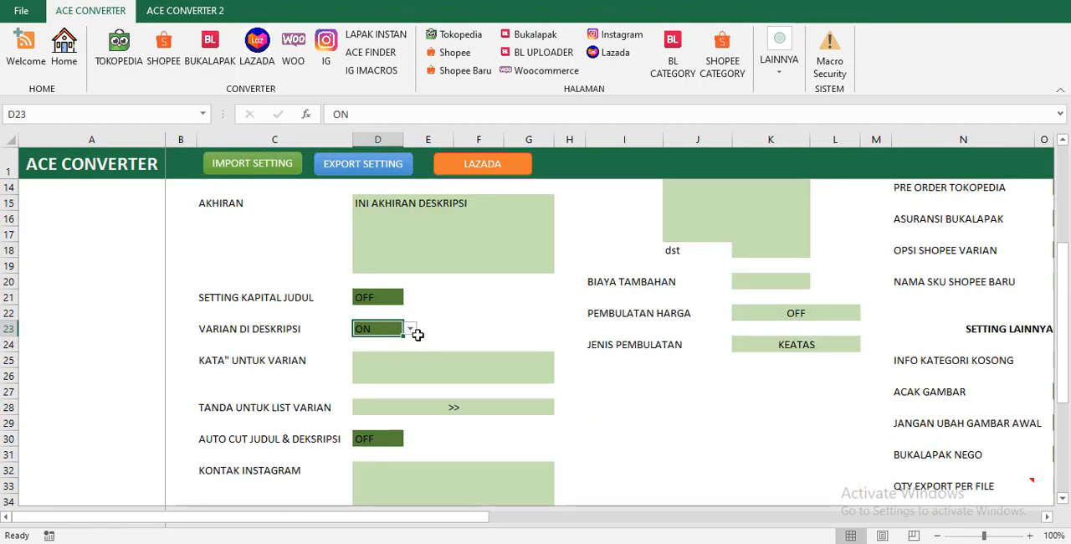
{"action": "left_click", "coordinate": [410, 328]}
{"action": "left_click", "coordinate": [386, 352]}
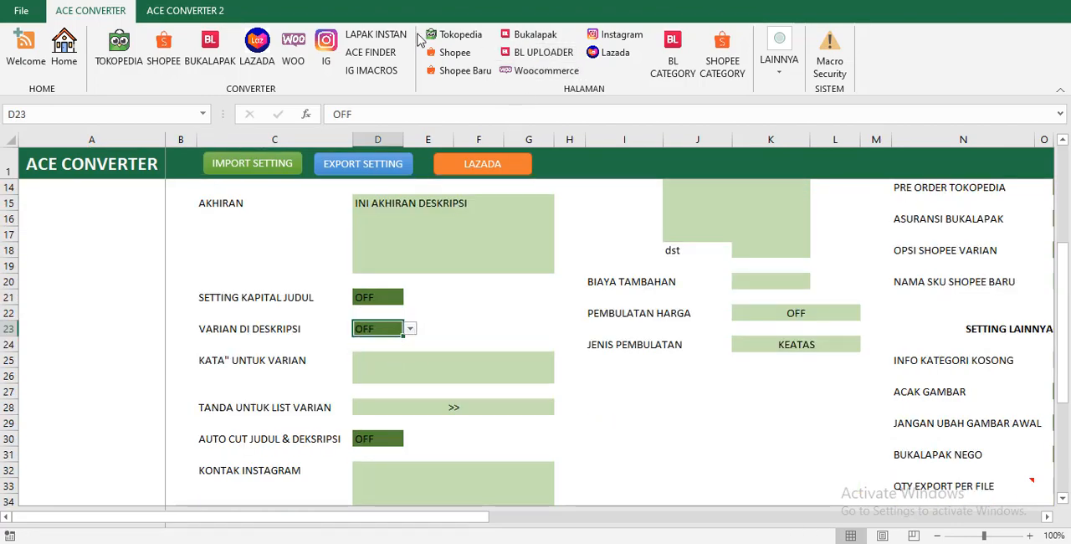
Locate the KATA" UNTUK VARIAN and TANDA UNTUK LIST VARIAN fields on the SETTING DATA sheet.
{"action": "left_click", "coordinate": [478, 42]}
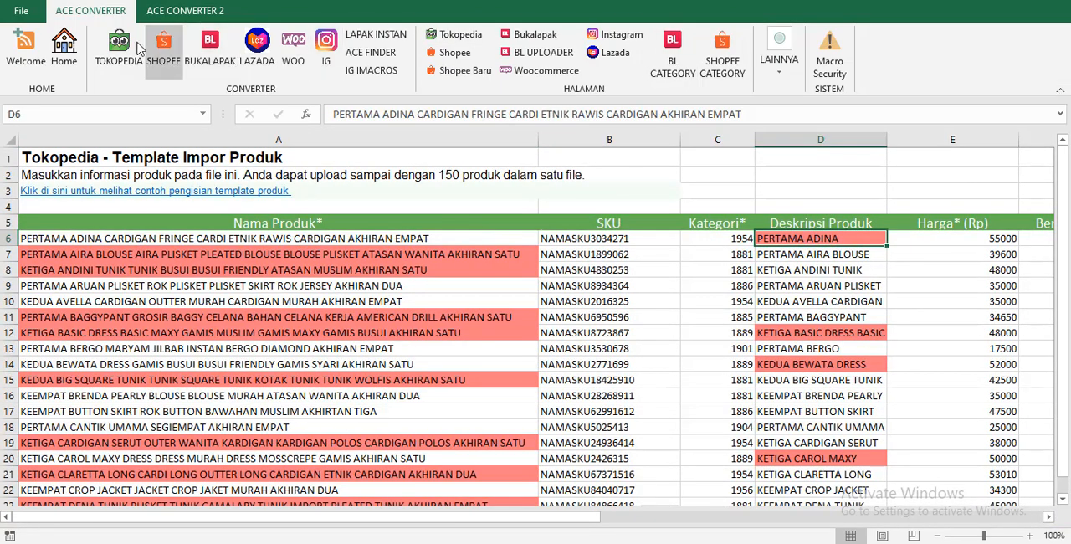
{"action": "left_click", "coordinate": [67, 47]}
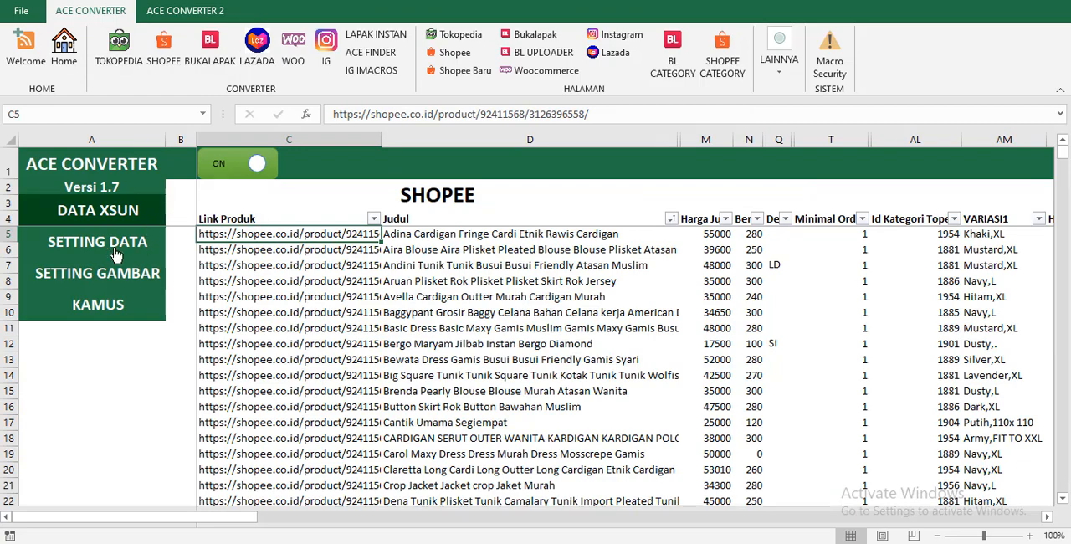
{"action": "left_click", "coordinate": [120, 251]}
{"action": "scroll", "coordinate": [371, 366], "scroll_direction": "down", "scroll_amount": 4}
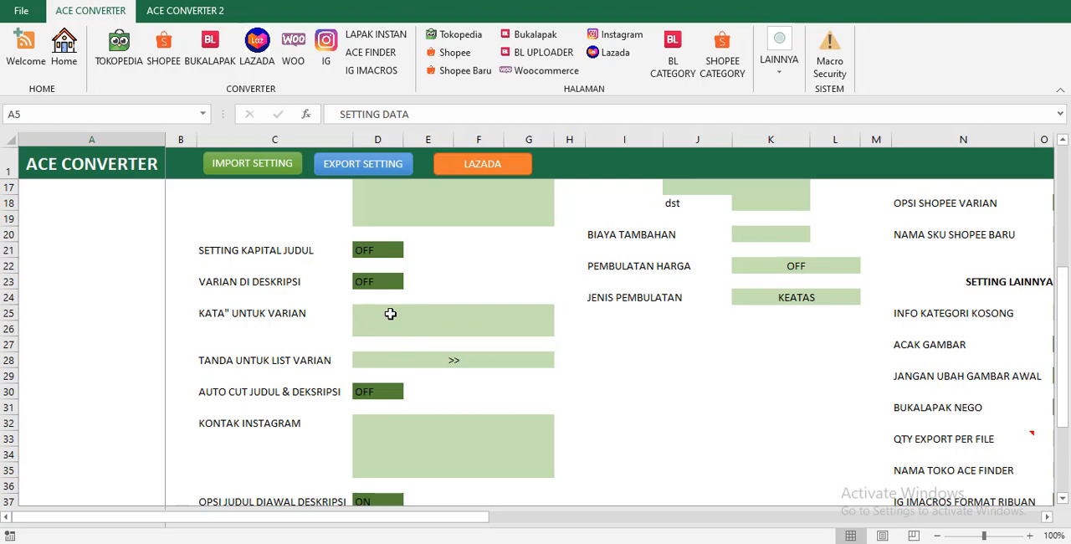
{"action": "left_click", "coordinate": [390, 313]}
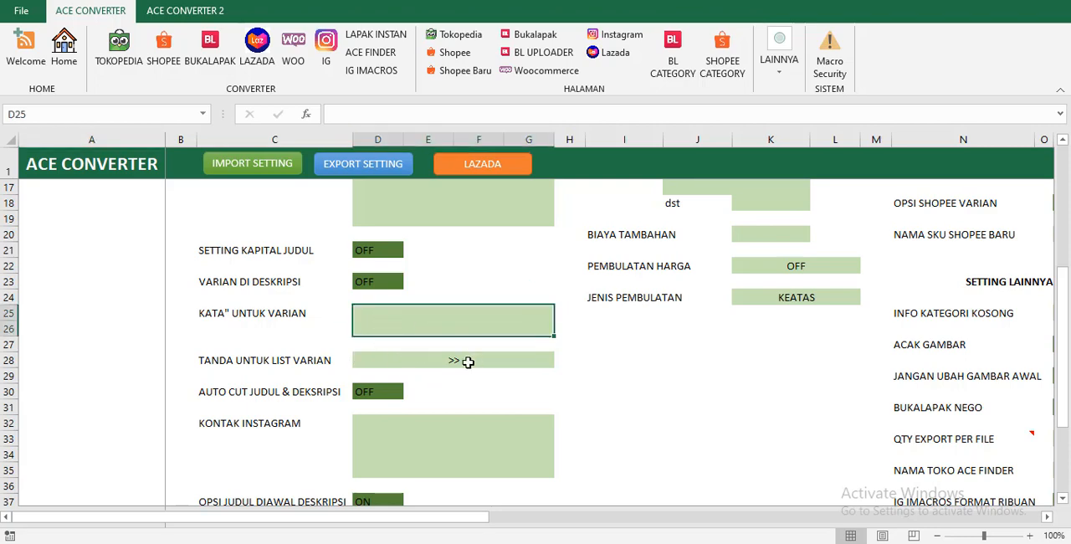
{"action": "left_click", "coordinate": [426, 360]}
Examine the opening text, VARIAN heading and >> list markers in the first product's Deskripsi Produk on the Tokopedia page, leaving the cell unedited.
{"action": "left_click", "coordinate": [456, 34]}
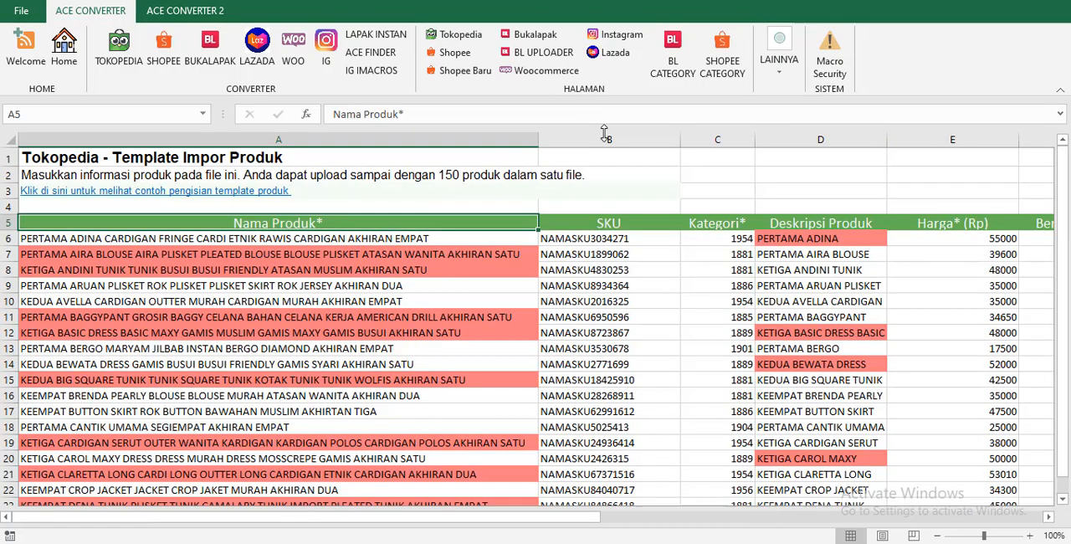
{"action": "left_click", "coordinate": [816, 239]}
{"action": "left_click", "coordinate": [1060, 115]}
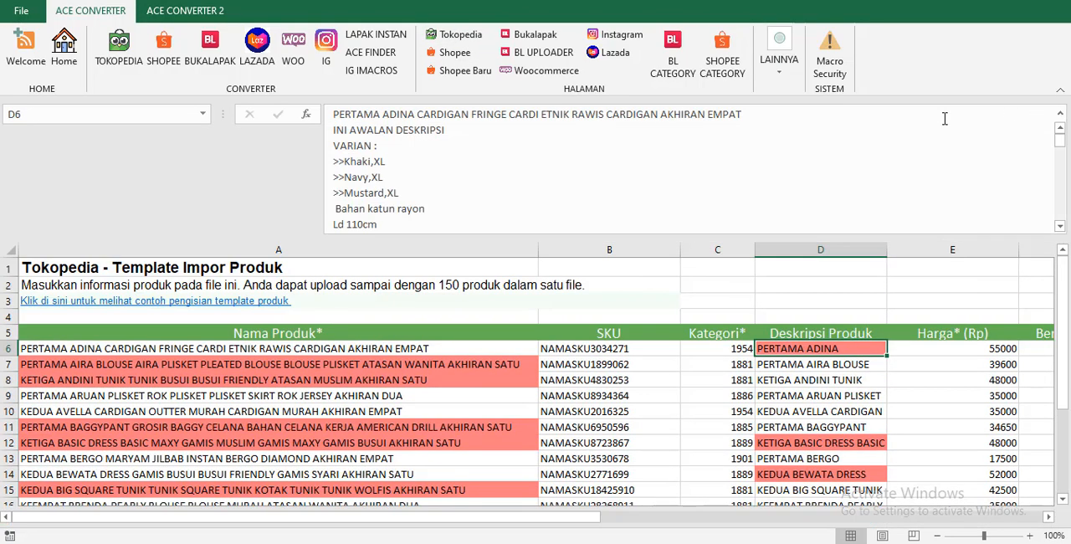
{"action": "left_click_drag", "start_coordinate": [335, 130], "coordinate": [445, 133]}
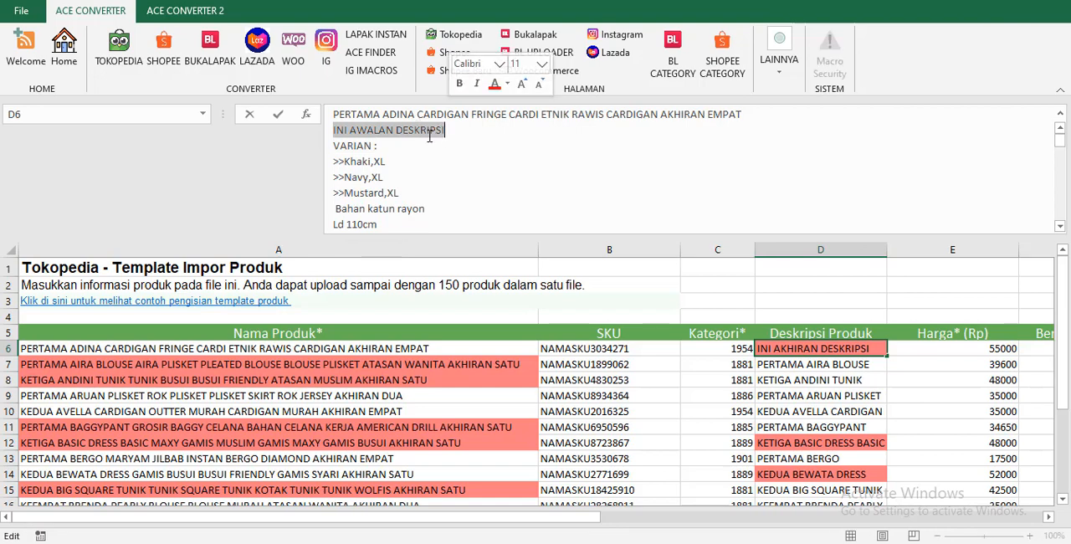
{"action": "left_click", "coordinate": [374, 146]}
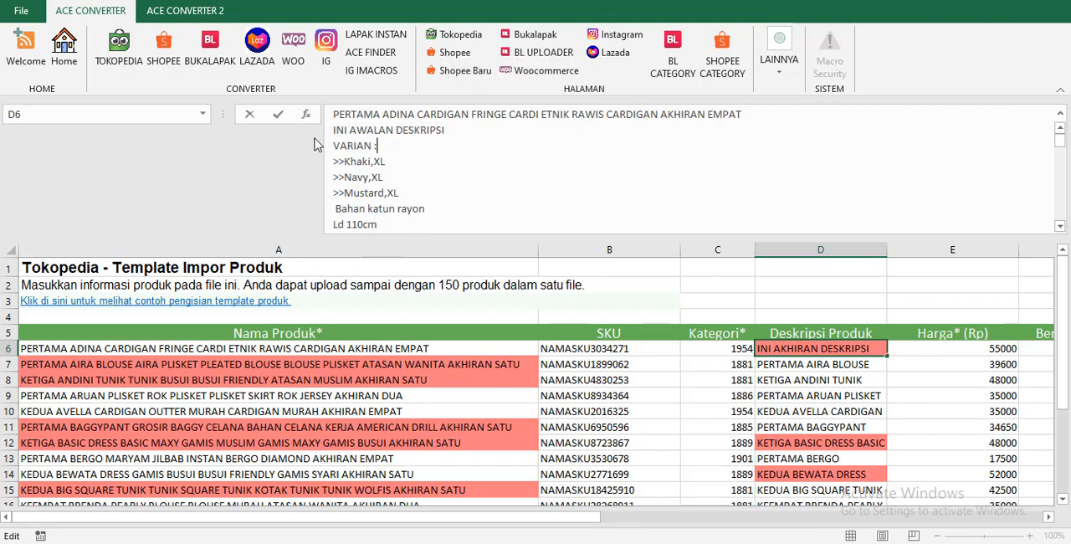
{"action": "left_click_drag", "start_coordinate": [368, 147], "coordinate": [411, 149]}
{"action": "left_click", "coordinate": [370, 162]}
{"action": "left_click", "coordinate": [343, 163]}
{"action": "left_click", "coordinate": [1061, 113]}
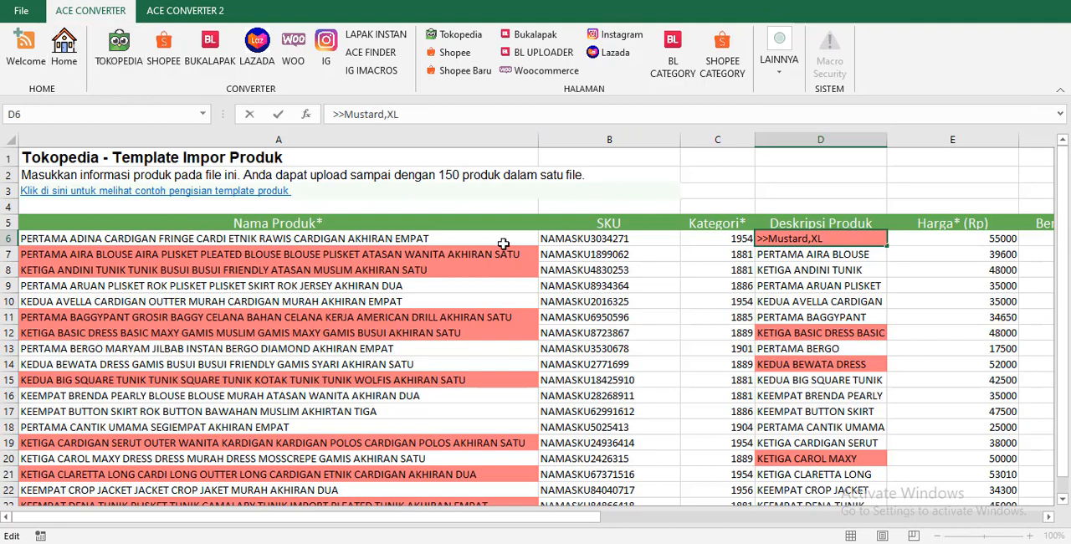
{"action": "key", "text": "Escape"}
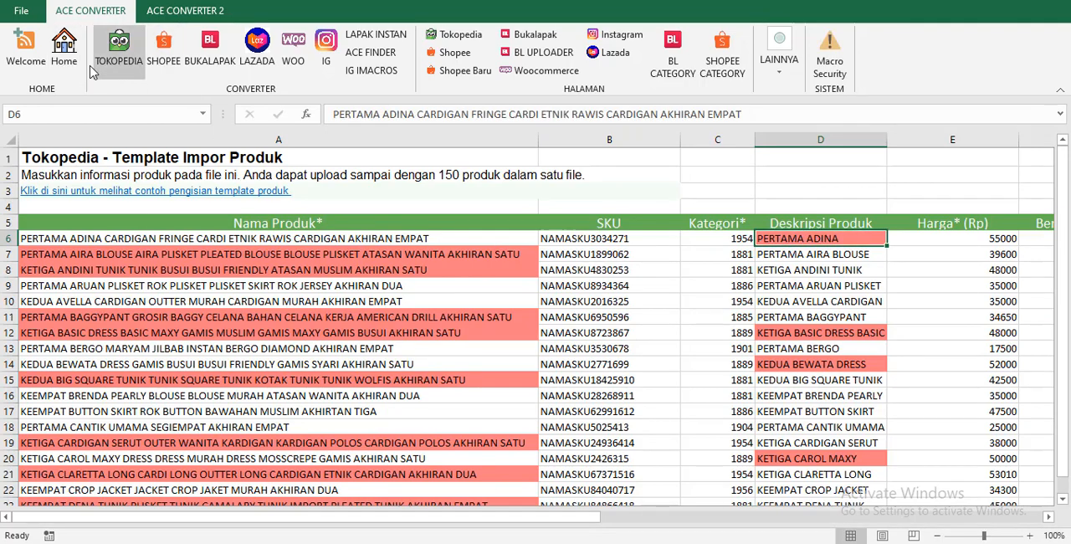
Convert the DATA XSUN products to the Tokopedia template, dismiss the reports and expand the first product's Deskripsi Produk text.
{"action": "left_click", "coordinate": [63, 48]}
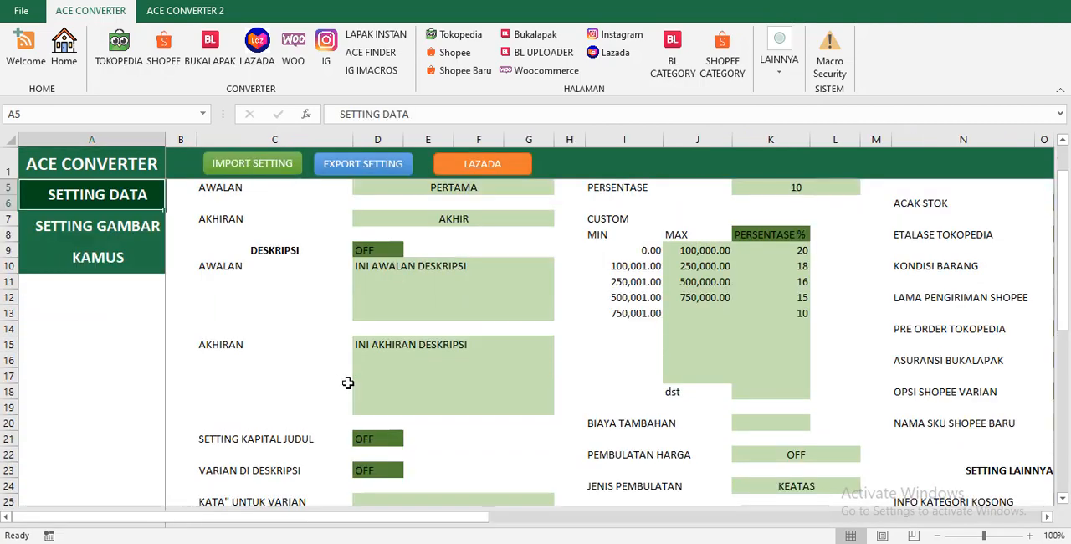
{"action": "scroll", "coordinate": [347, 377], "scroll_direction": "down", "scroll_amount": 3}
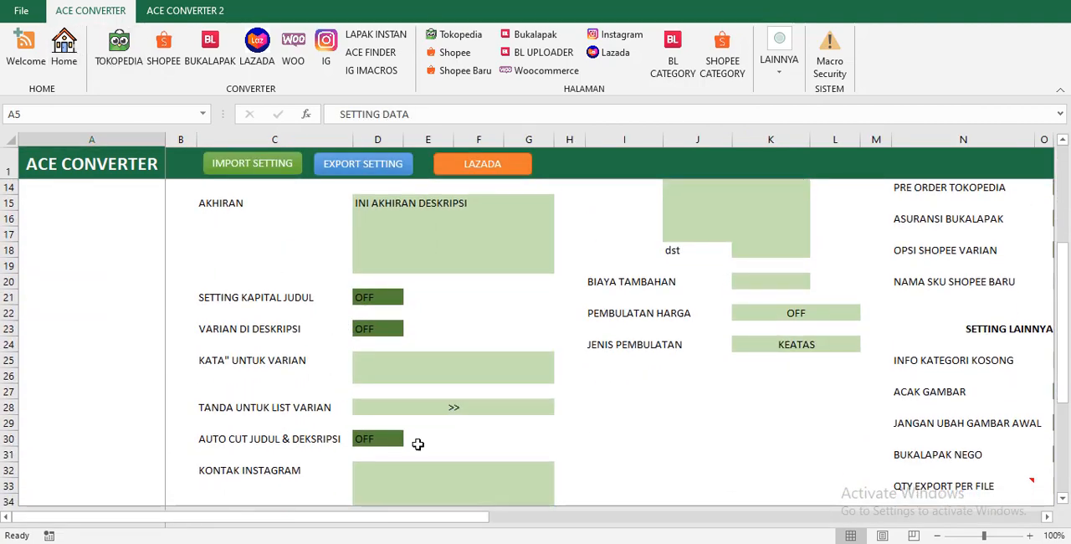
{"action": "left_click", "coordinate": [64, 49]}
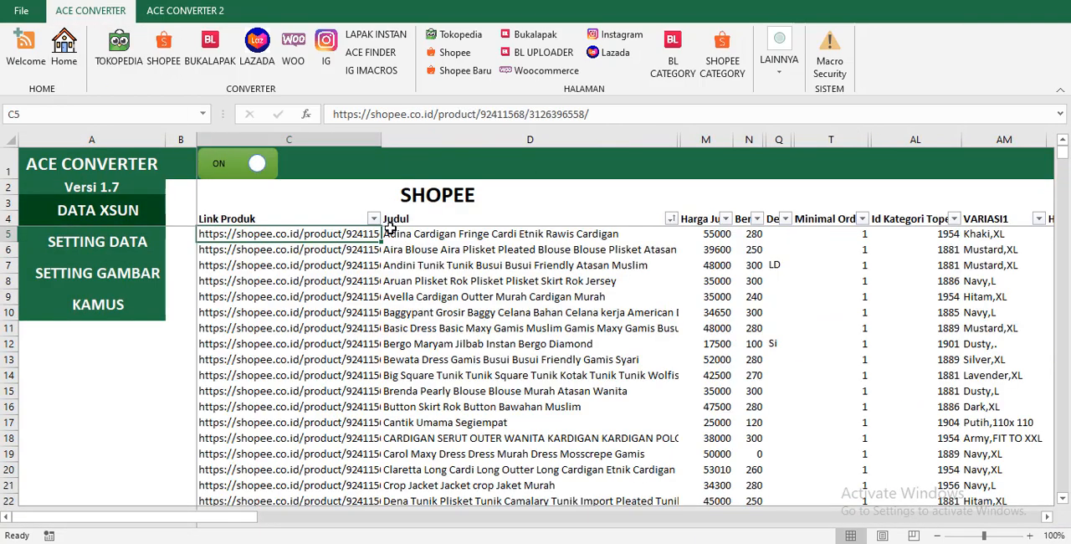
{"action": "left_click", "coordinate": [119, 49]}
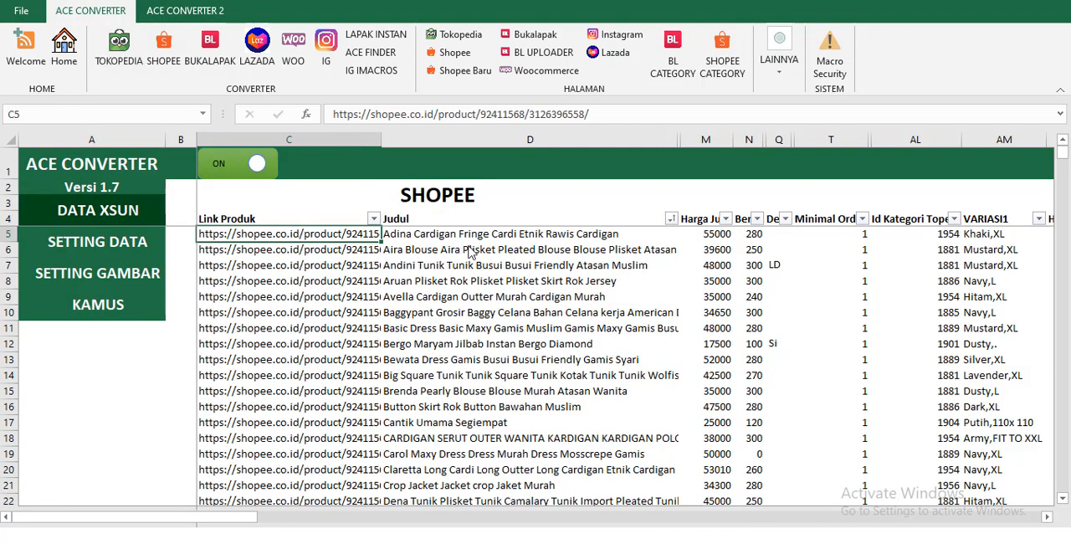
{"action": "left_click", "coordinate": [559, 315]}
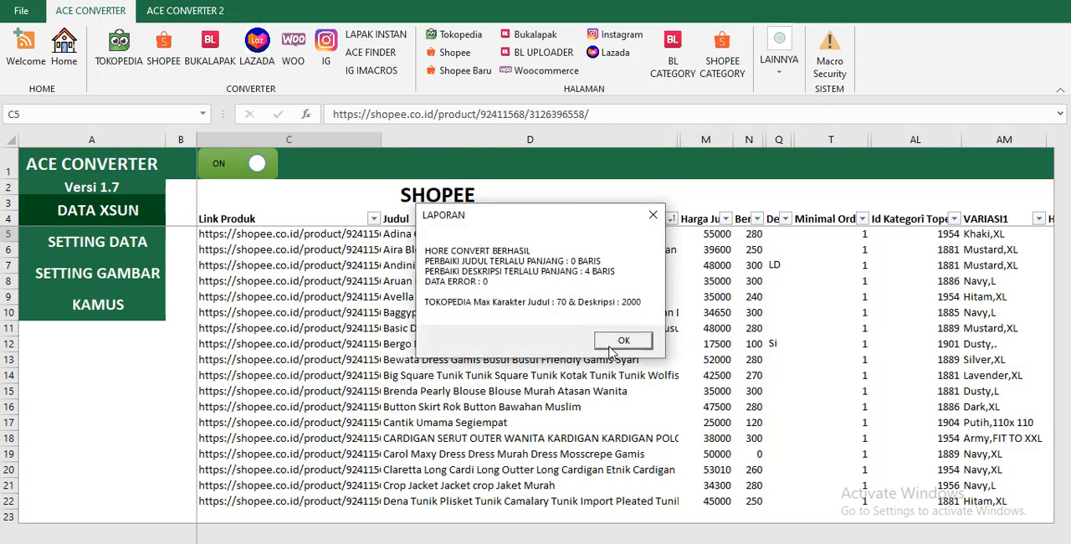
{"action": "left_click", "coordinate": [597, 335]}
{"action": "left_click", "coordinate": [611, 314]}
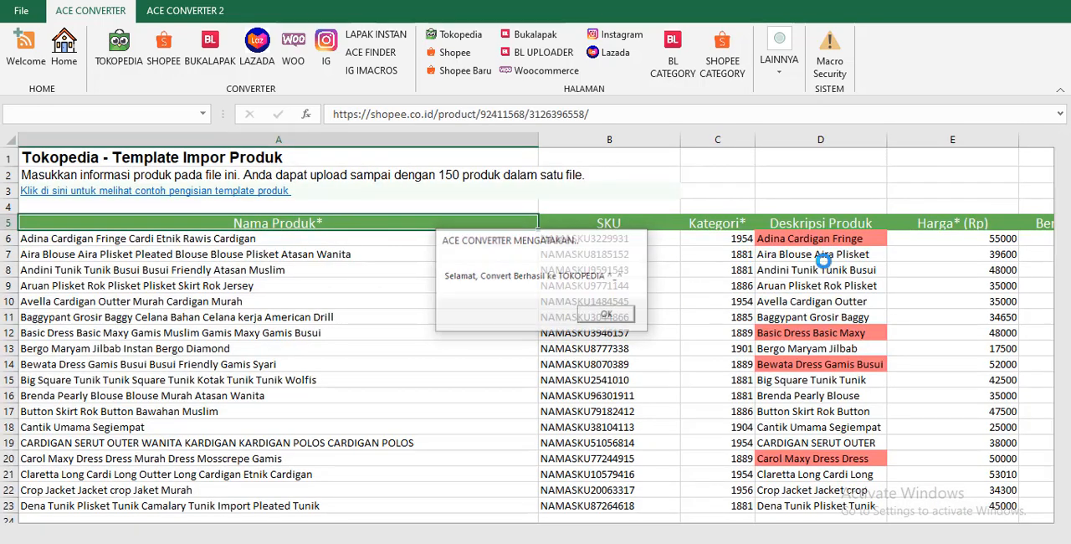
{"action": "left_click", "coordinate": [829, 241]}
{"action": "left_click", "coordinate": [1060, 114]}
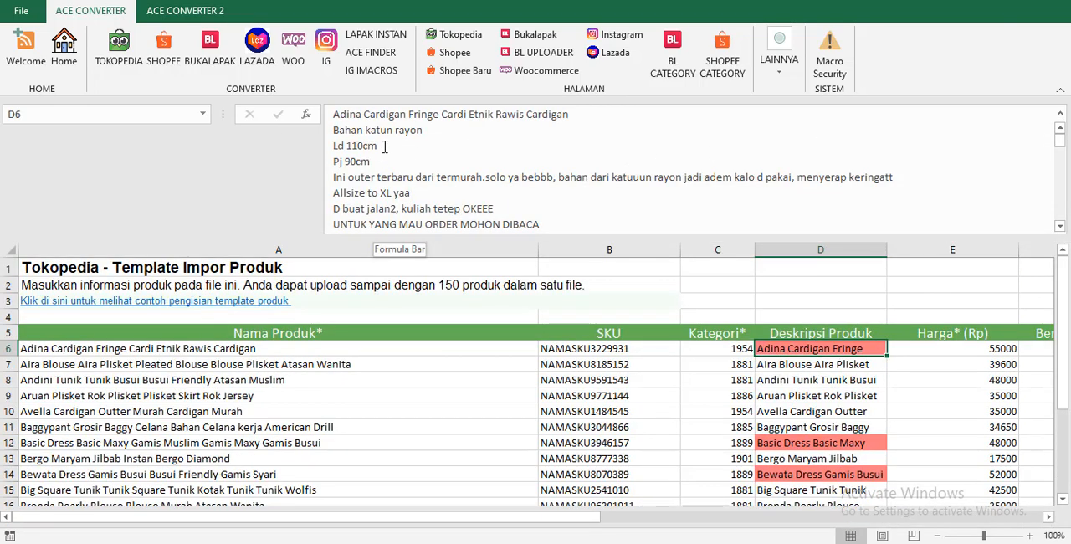
Collapse the formula bar and set VARIAN DI DESKRIPSI to ON on the SETTING DATA sheet.
{"action": "left_click", "coordinate": [64, 62]}
{"action": "left_click", "coordinate": [75, 353]}
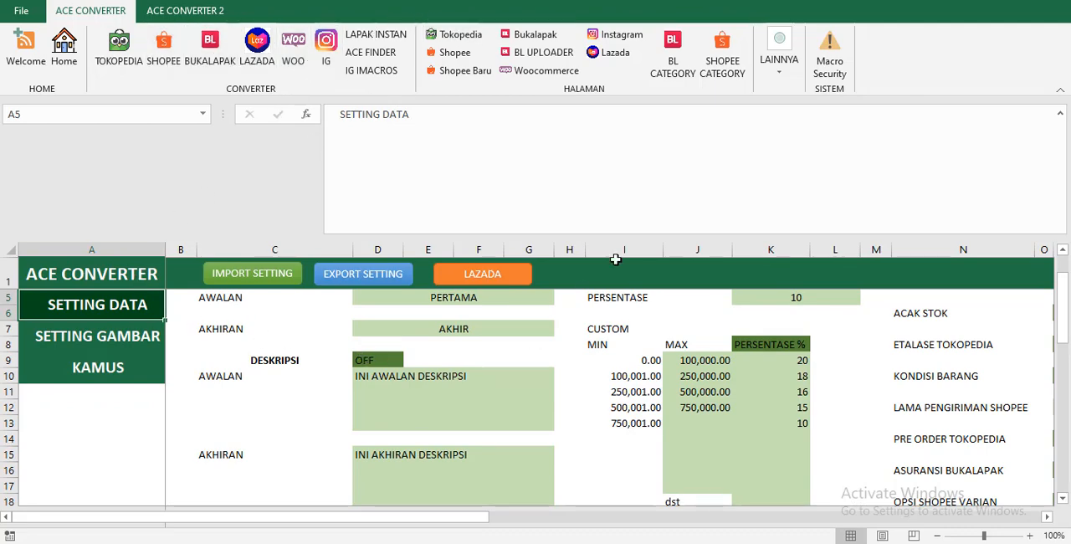
{"action": "left_click", "coordinate": [1060, 113]}
{"action": "scroll", "coordinate": [389, 330], "scroll_direction": "down", "scroll_amount": 5}
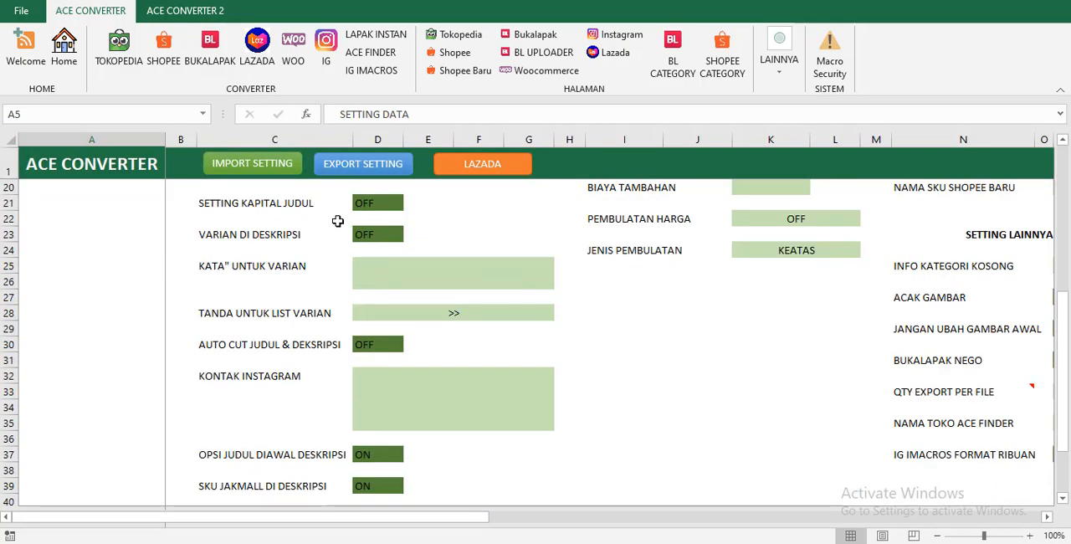
{"action": "left_click", "coordinate": [366, 239]}
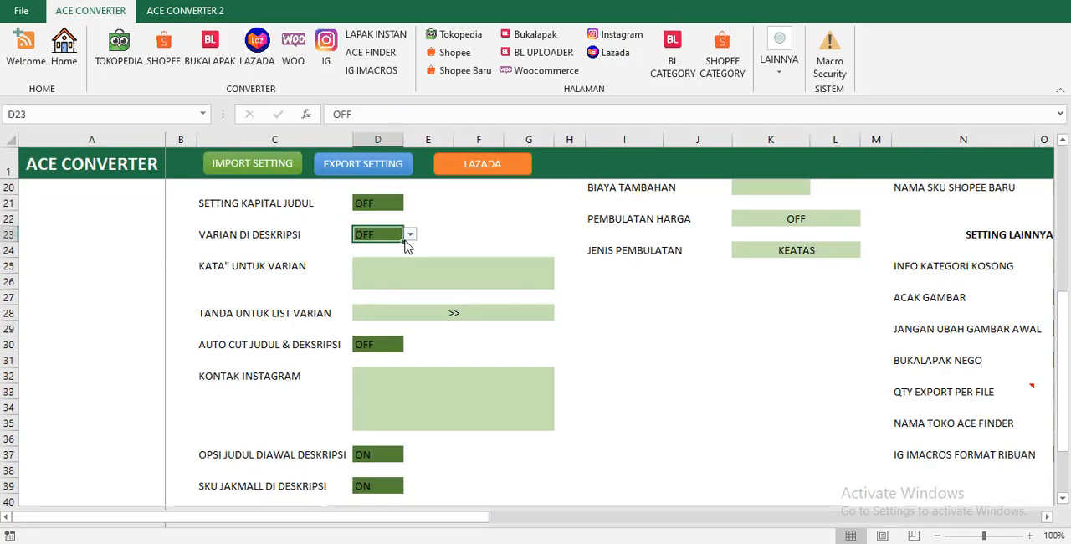
{"action": "left_click", "coordinate": [410, 234]}
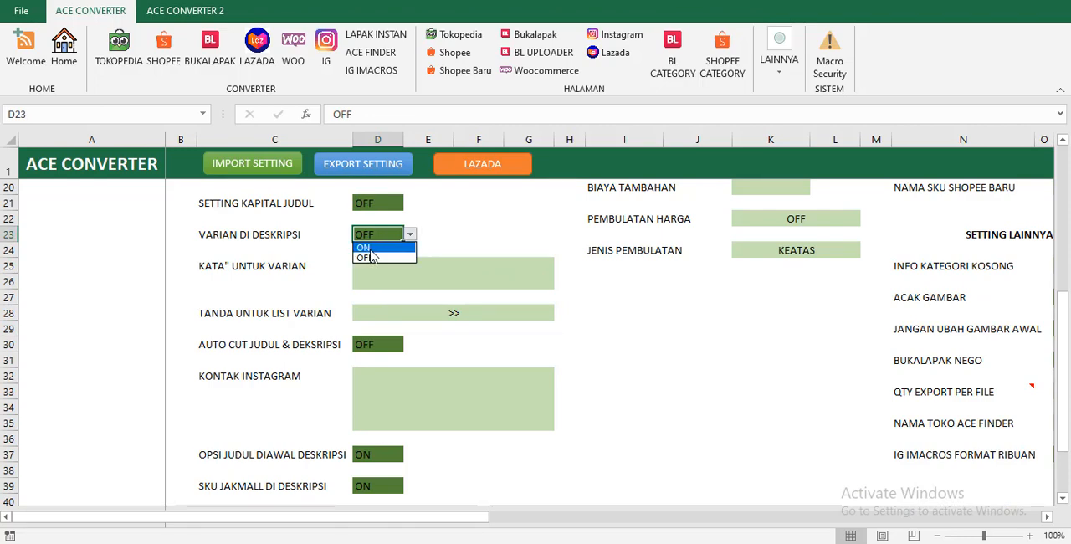
{"action": "left_click", "coordinate": [370, 248]}
Review the KATA" UNTUK VARIAN and AUTO CUT JUDUL & DEKSRIPSI settings.
{"action": "left_click", "coordinate": [391, 283]}
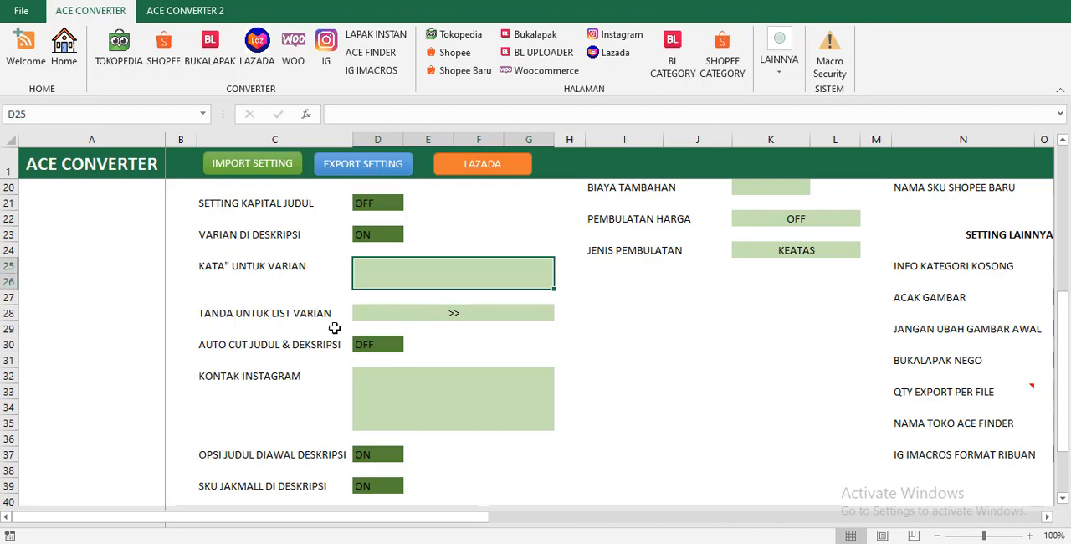
{"action": "left_click", "coordinate": [248, 346]}
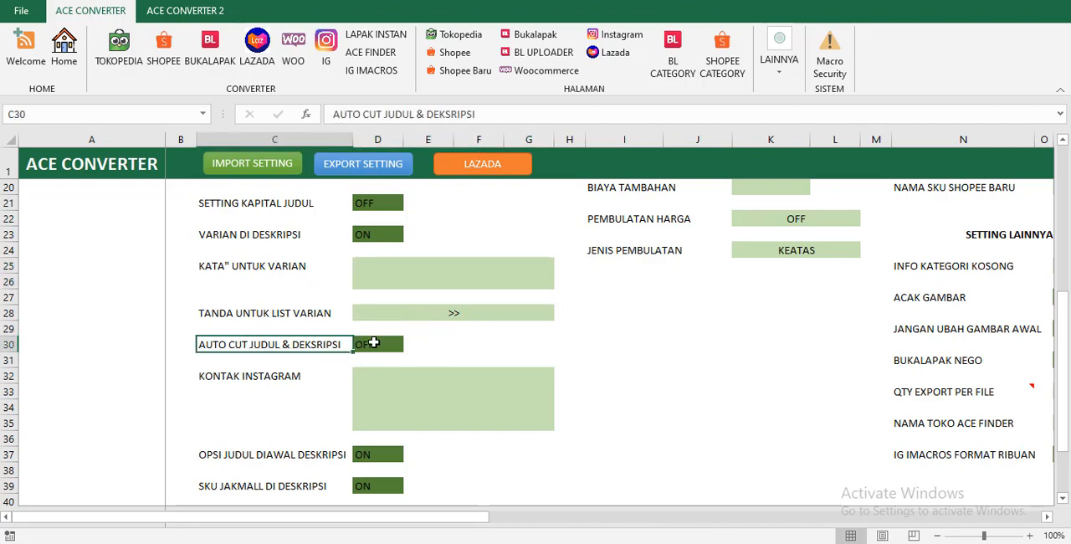
{"action": "left_click", "coordinate": [408, 360]}
{"action": "left_click", "coordinate": [387, 345]}
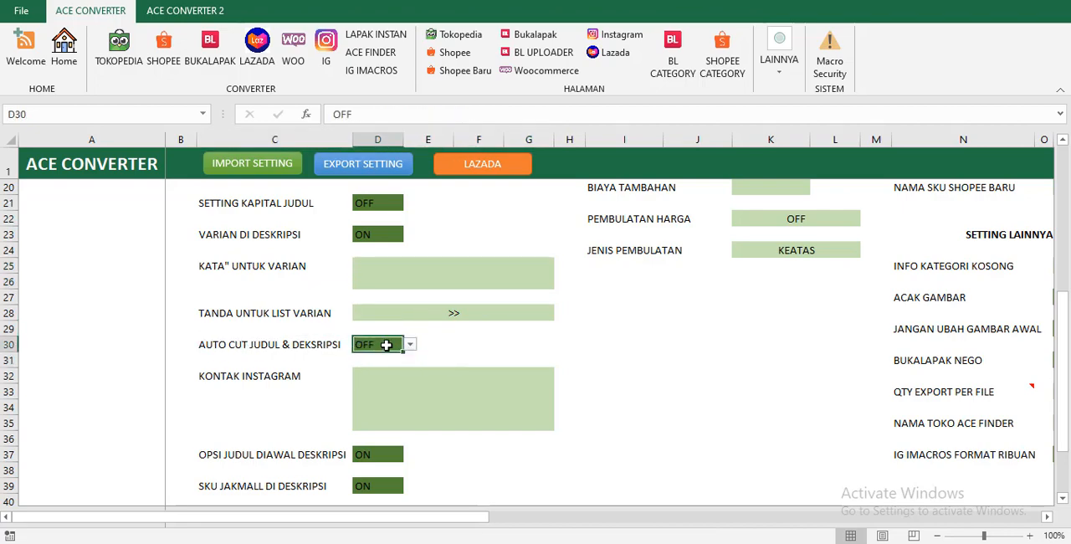
Run Cek Data on the Tokopedia page to check title and description lengths, then close the report.
{"action": "left_click", "coordinate": [457, 34]}
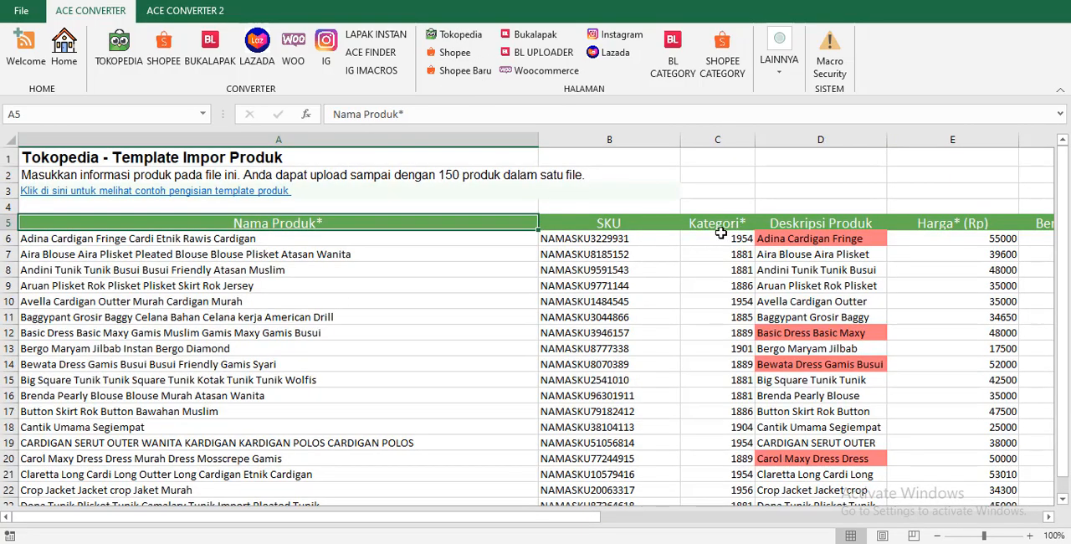
{"action": "left_click", "coordinate": [524, 255]}
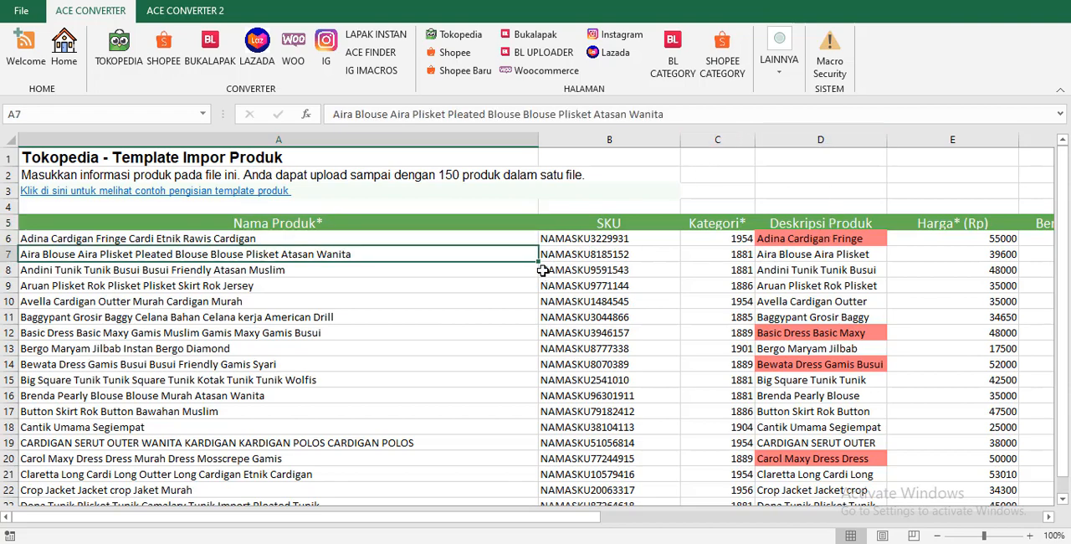
{"action": "left_click", "coordinate": [765, 241]}
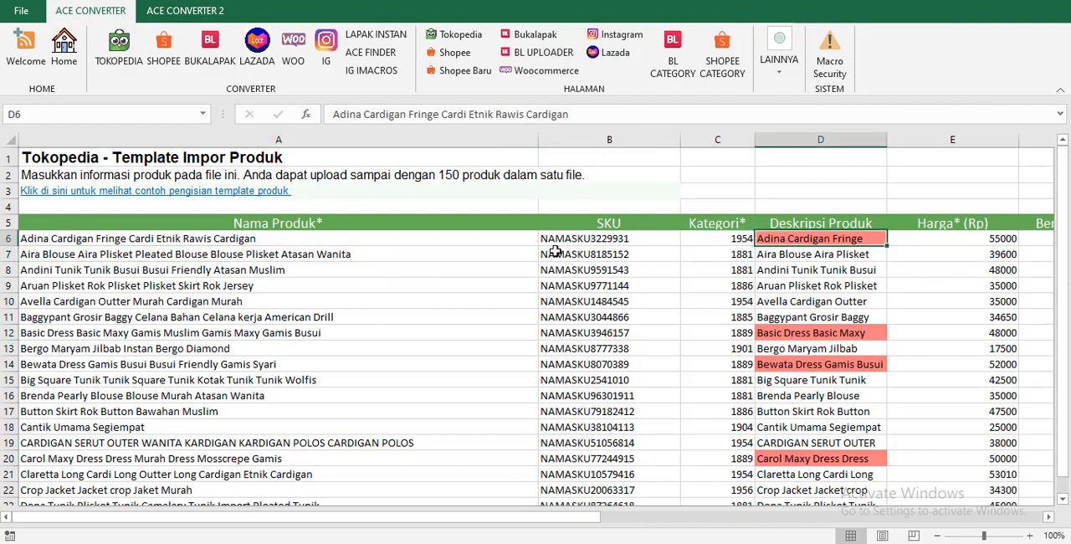
{"action": "left_click", "coordinate": [780, 69]}
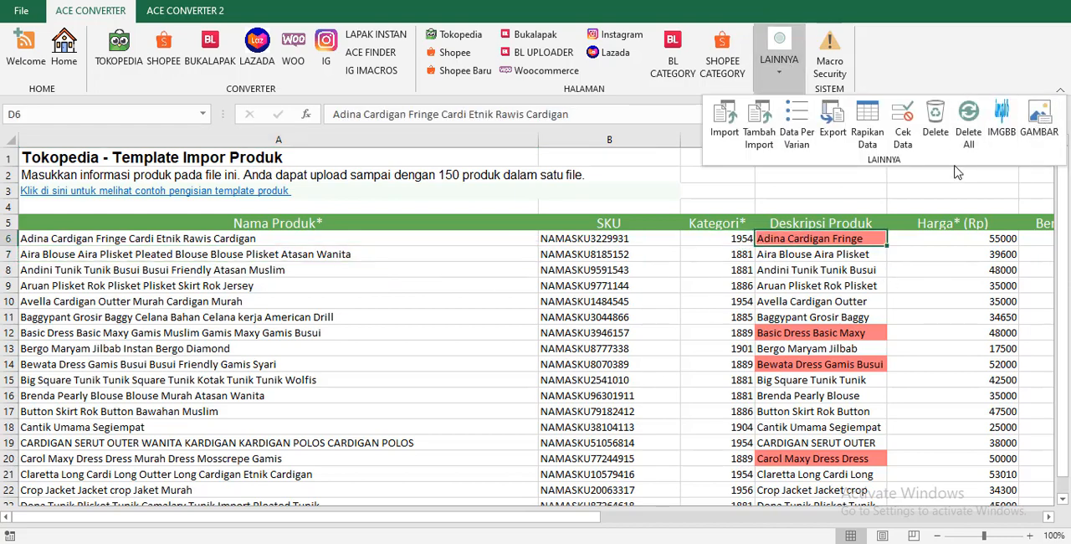
{"action": "left_click", "coordinate": [903, 124]}
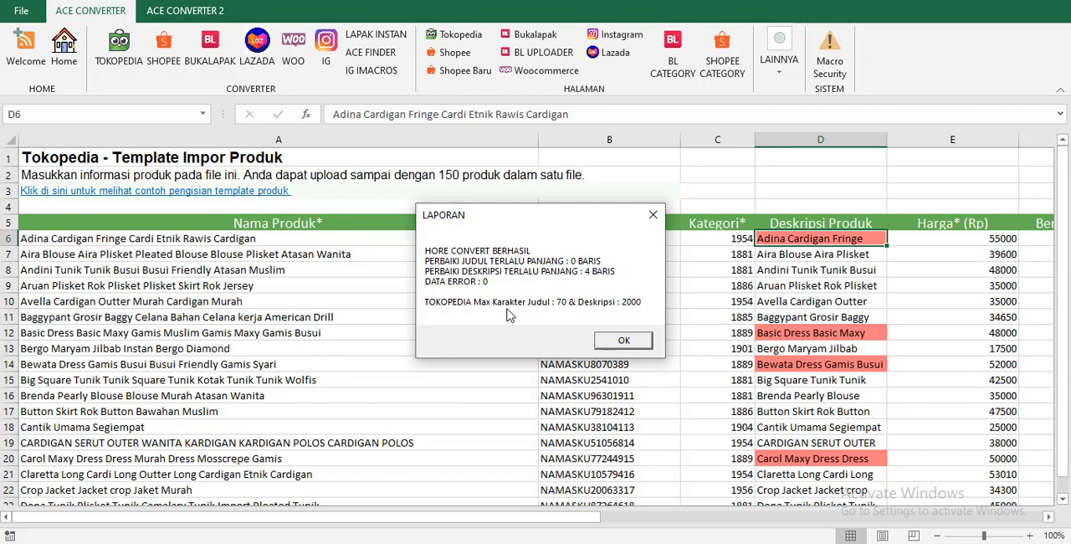
{"action": "left_click", "coordinate": [624, 341]}
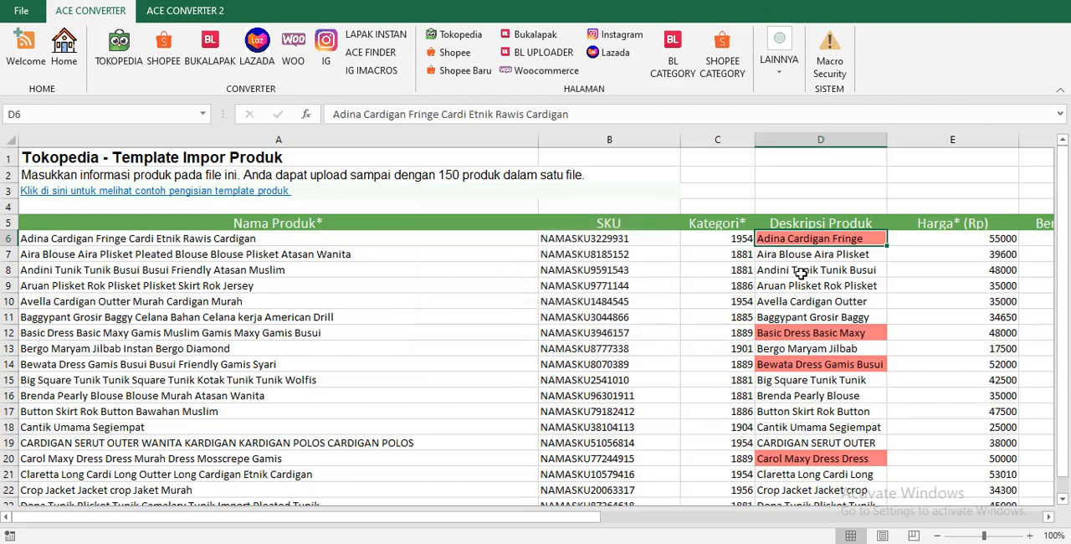
Set AUTO CUT JUDUL & DEKSRIPSI to ON on the SETTING DATA sheet.
{"action": "left_click", "coordinate": [81, 55]}
{"action": "left_click", "coordinate": [136, 241]}
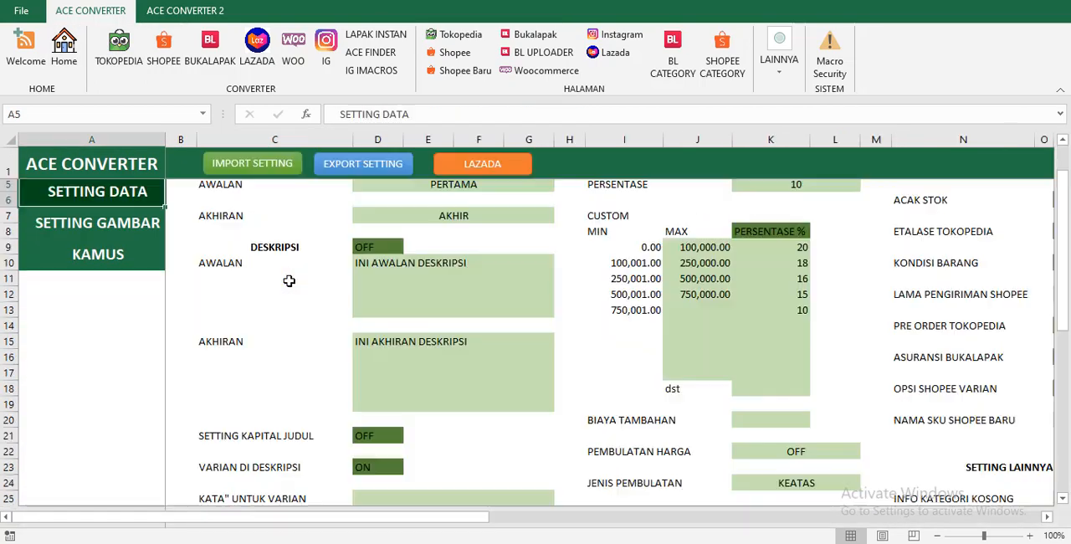
{"action": "scroll", "coordinate": [347, 279], "scroll_direction": "down", "scroll_amount": 4}
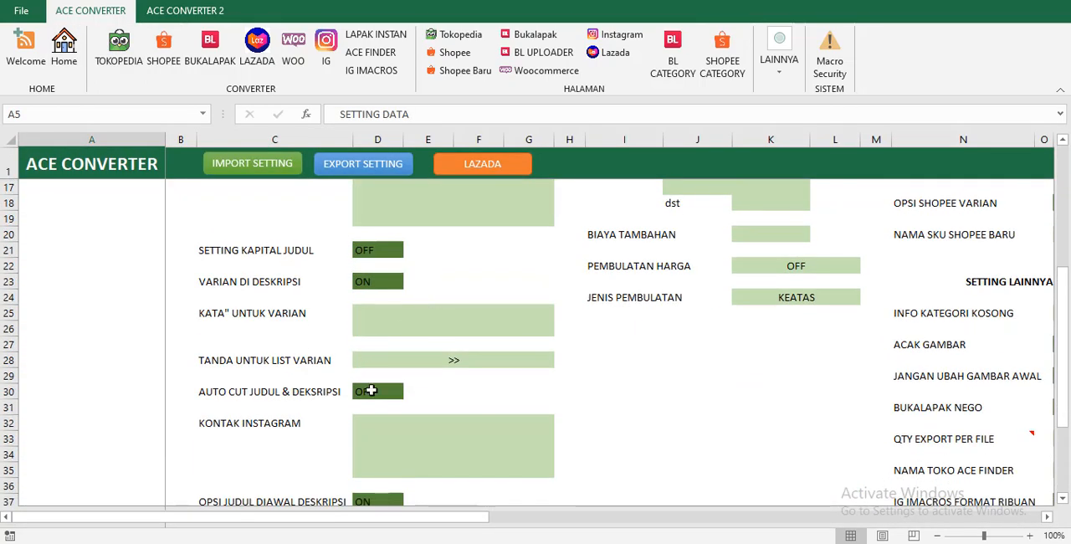
{"action": "scroll", "coordinate": [366, 387], "scroll_direction": "down", "scroll_amount": 1}
{"action": "left_click", "coordinate": [383, 349]}
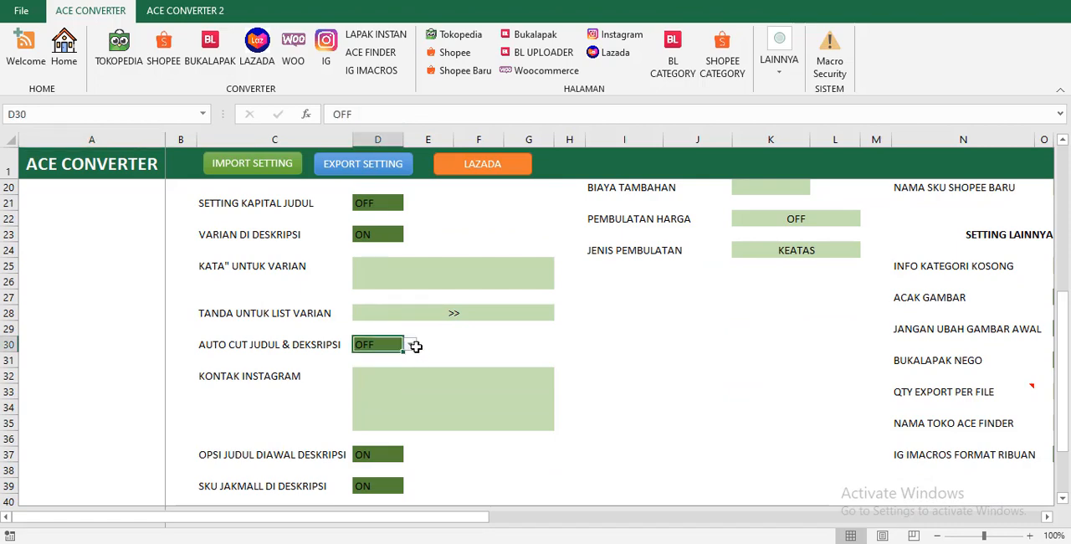
{"action": "left_click", "coordinate": [410, 344]}
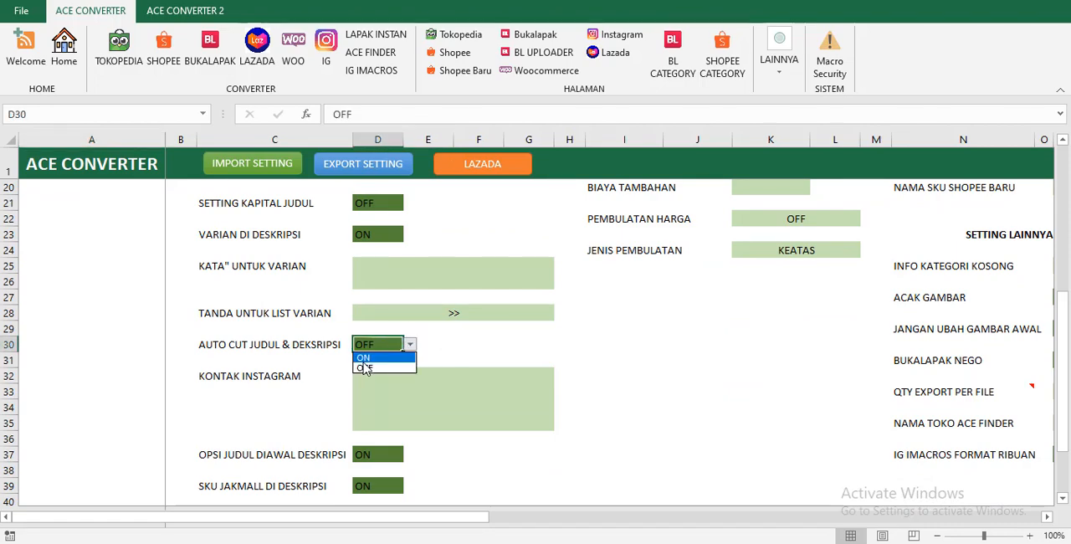
{"action": "left_click", "coordinate": [364, 358]}
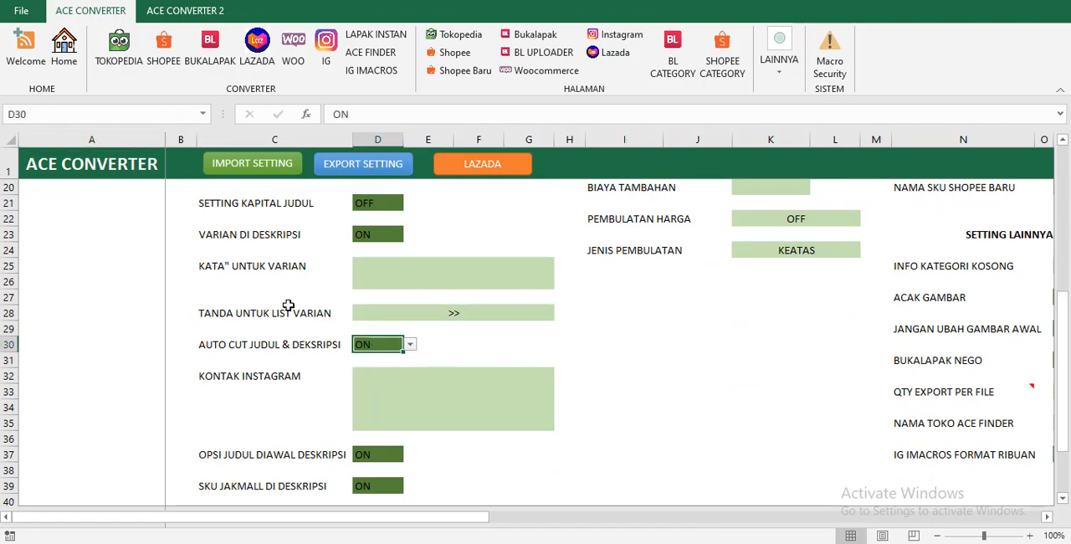
Review the KONTAK INSTAGRAM and OPSI JUDUL DIAWAL DESKRIPSI settings on the SETTING DATA sheet.
{"action": "scroll", "coordinate": [288, 306], "scroll_direction": "up", "scroll_amount": 3}
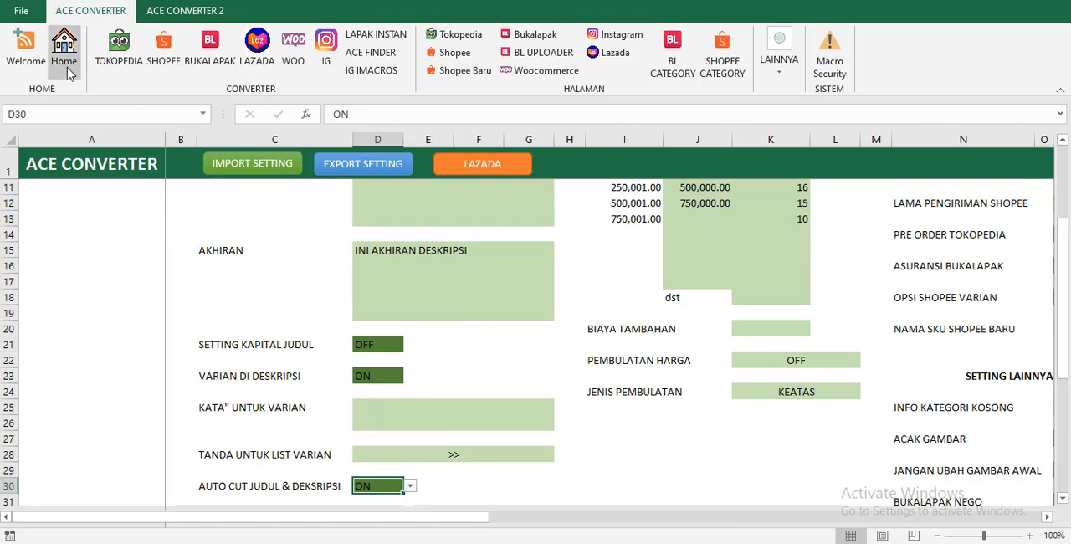
{"action": "scroll", "coordinate": [360, 332], "scroll_direction": "down", "scroll_amount": 3}
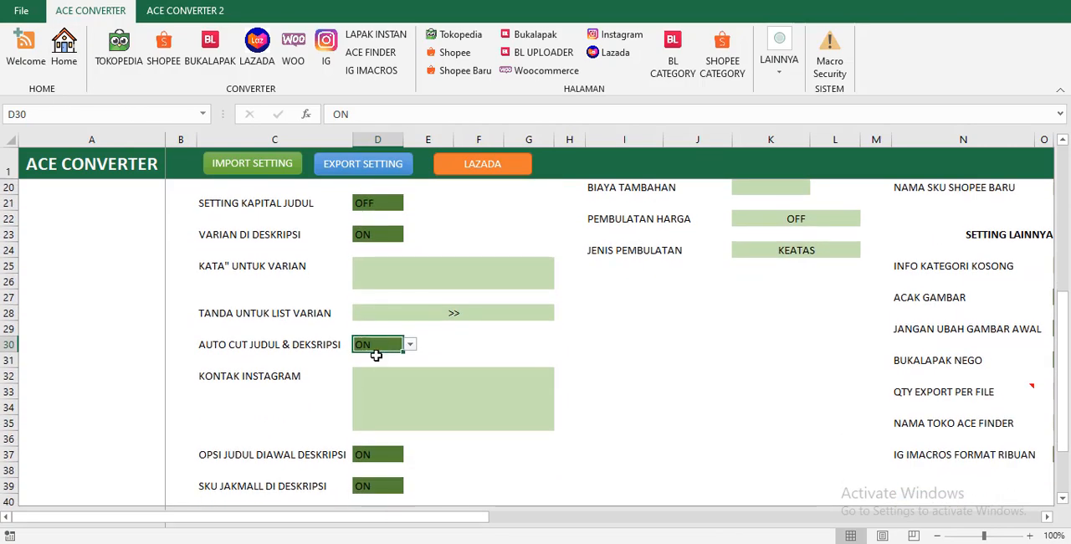
{"action": "scroll", "coordinate": [372, 348], "scroll_direction": "down", "scroll_amount": 1}
{"action": "left_click", "coordinate": [414, 358]}
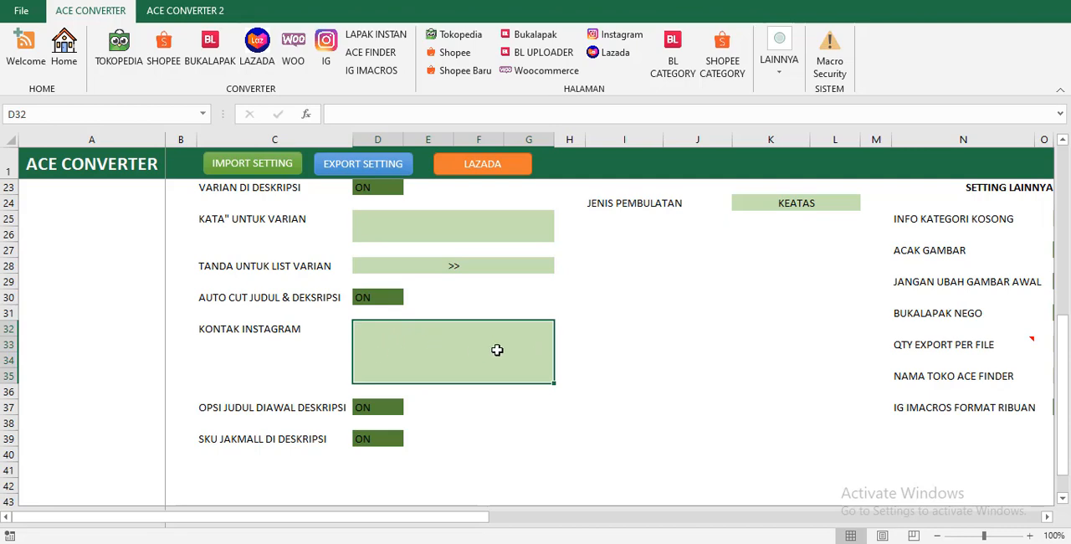
{"action": "left_click", "coordinate": [391, 406]}
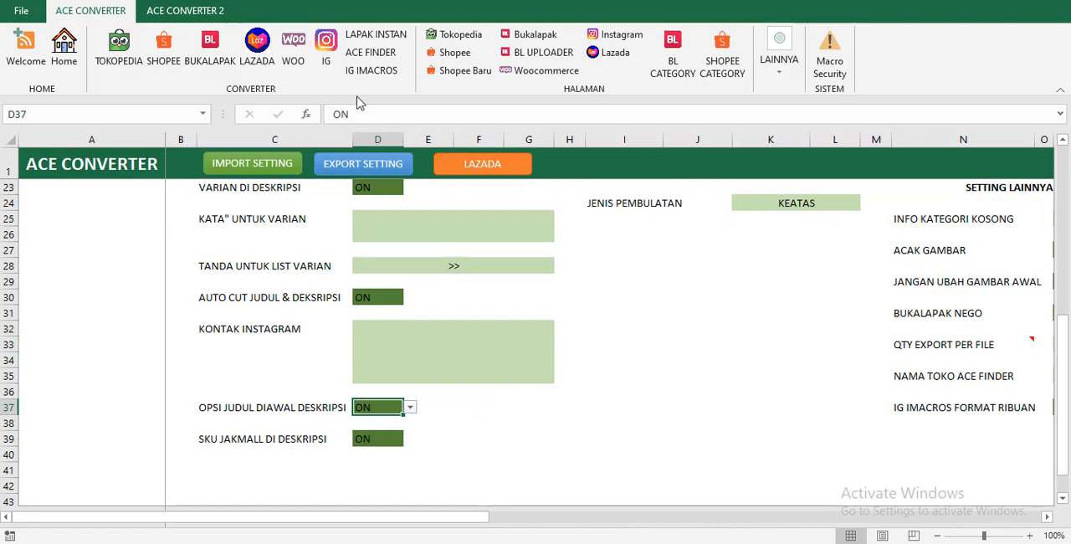
Examine the opening title line of the first product's full description on the Tokopedia page, then collapse the formula bar.
{"action": "left_click", "coordinate": [452, 35]}
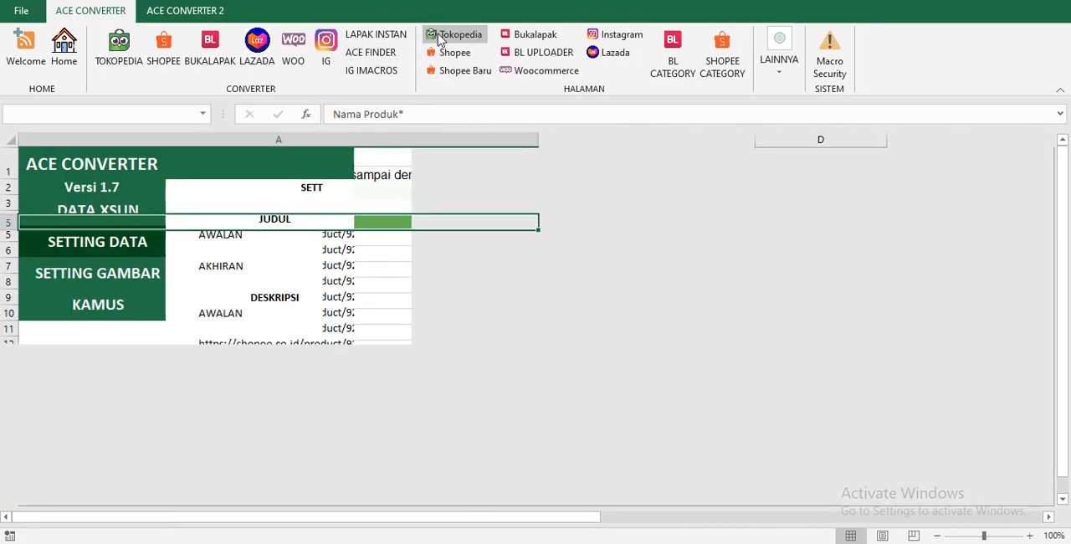
{"action": "left_click", "coordinate": [130, 240]}
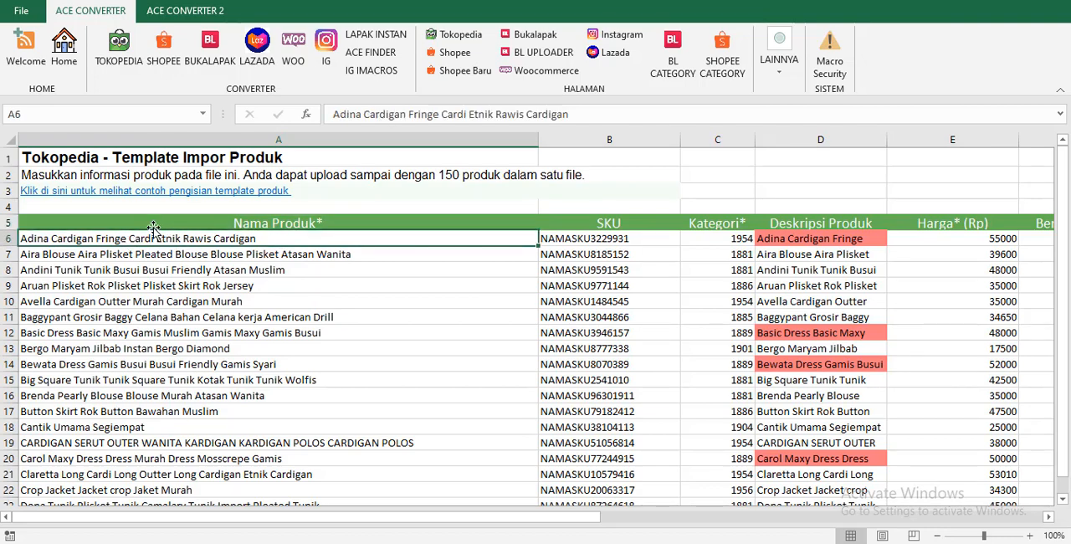
{"action": "left_click", "coordinate": [778, 236]}
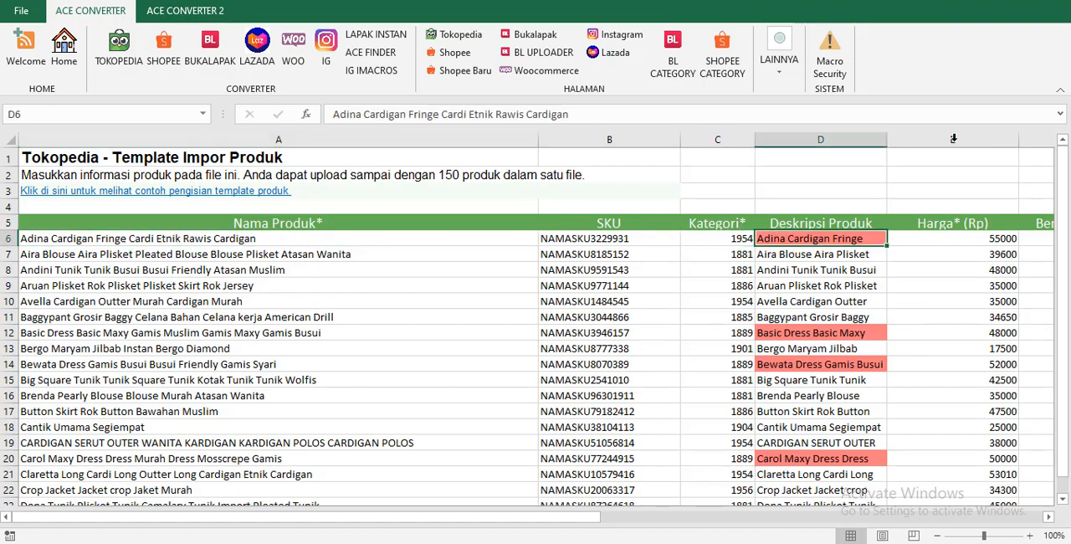
{"action": "left_click", "coordinate": [1050, 115]}
{"action": "left_click", "coordinate": [1060, 114]}
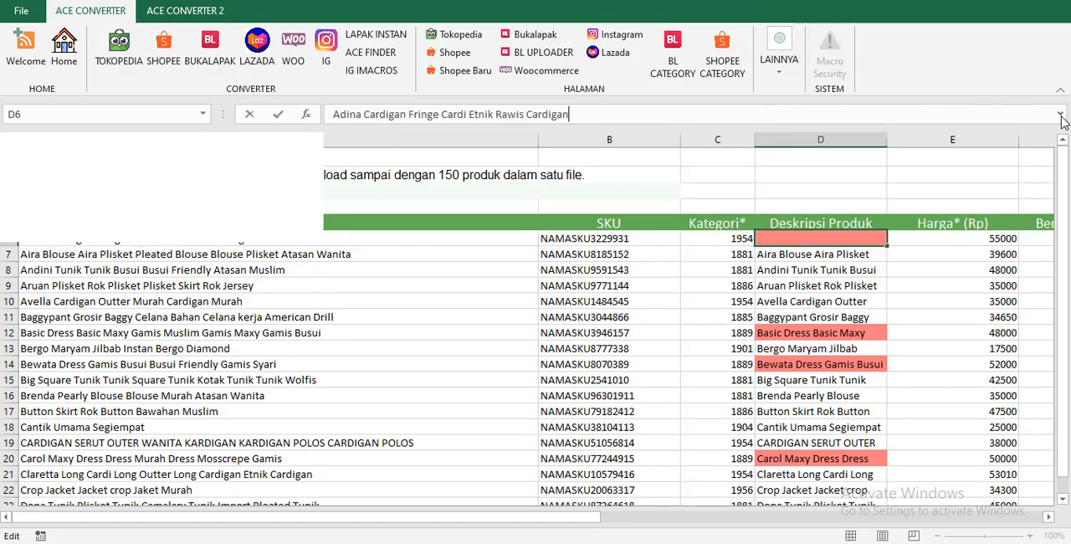
{"action": "left_click_drag", "start_coordinate": [586, 117], "coordinate": [296, 107]}
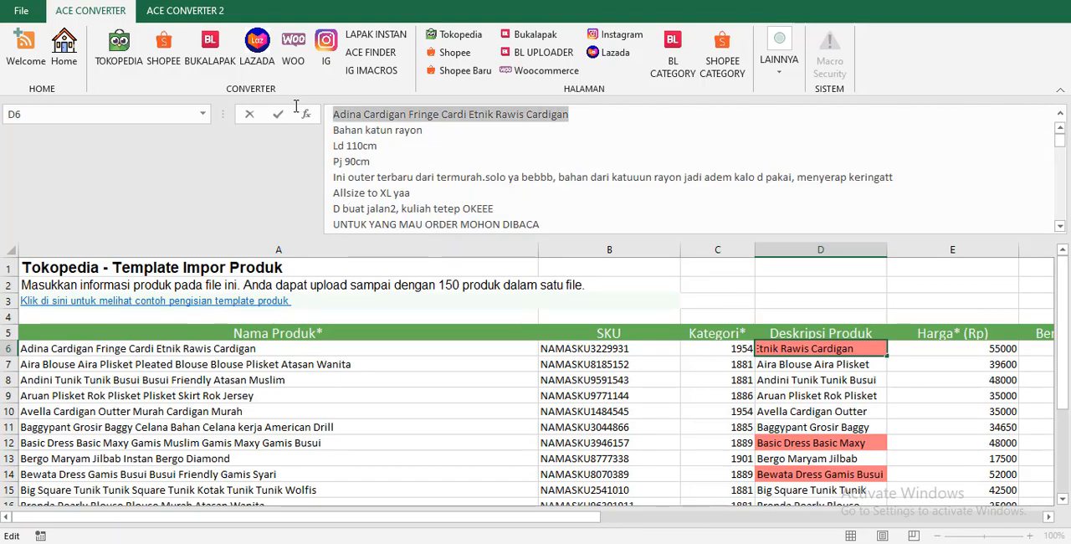
{"action": "left_click", "coordinate": [492, 153]}
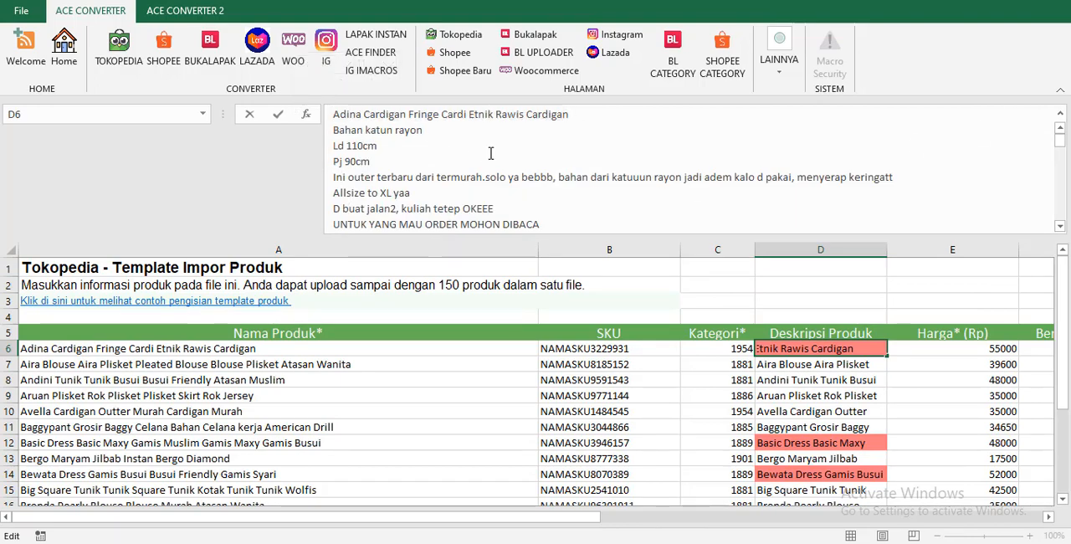
{"action": "left_click", "coordinate": [1060, 115]}
{"action": "left_click", "coordinate": [519, 345]}
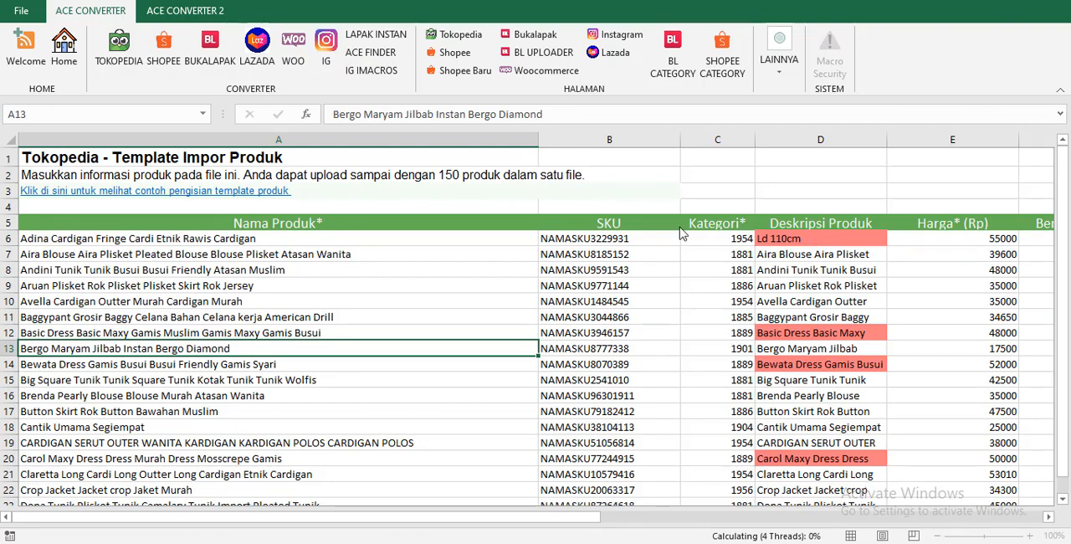
{"action": "left_click", "coordinate": [808, 275]}
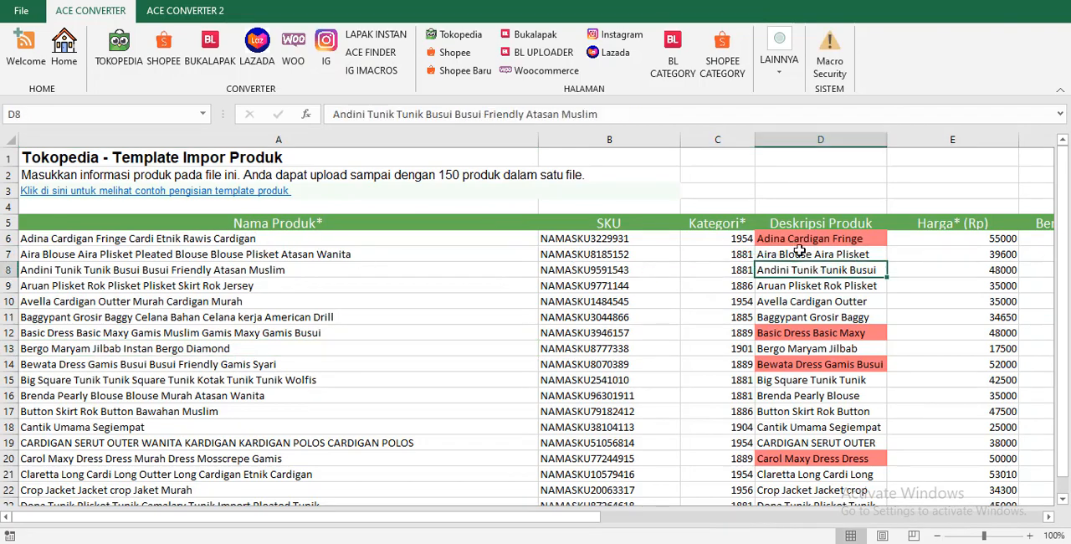
Return to the SETTING DATA sheet, set OPSI JUDUL DIAWAL DESKRIPSI to OFF and select the SKU JAKMALL DI DESKRIPSI value.
{"action": "left_click", "coordinate": [64, 49]}
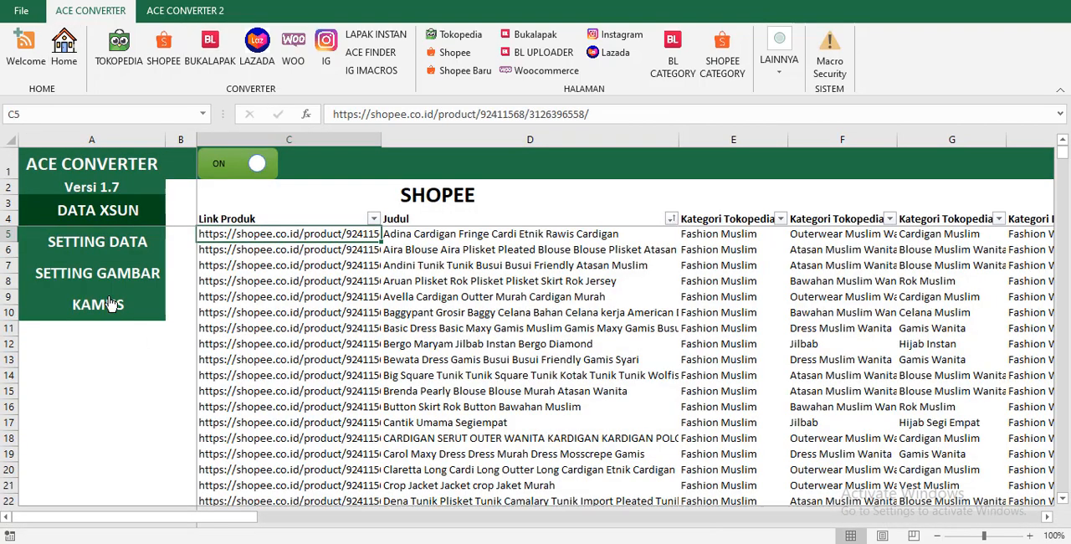
{"action": "left_click", "coordinate": [107, 244]}
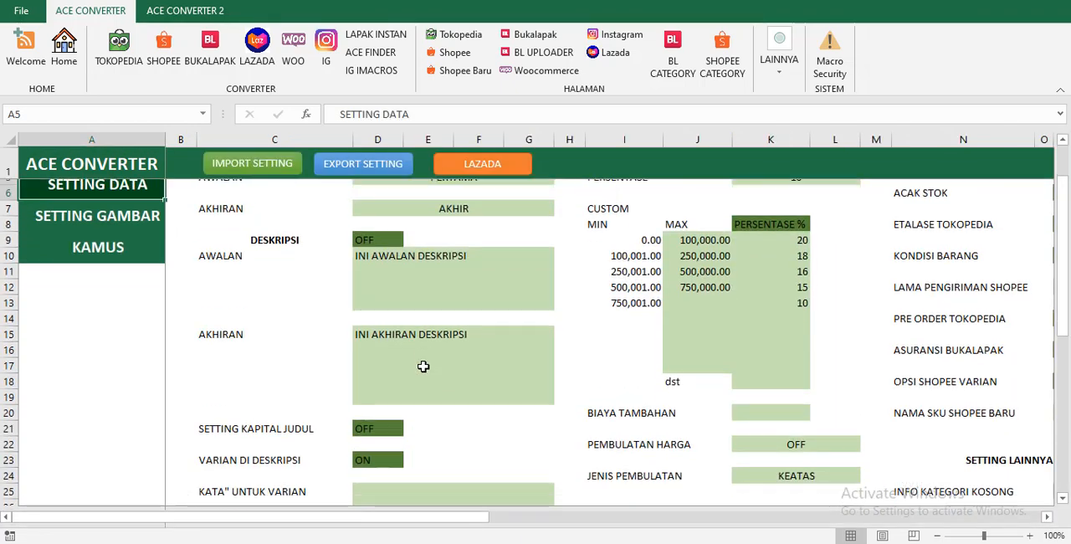
{"action": "scroll", "coordinate": [386, 377], "scroll_direction": "down", "scroll_amount": 2}
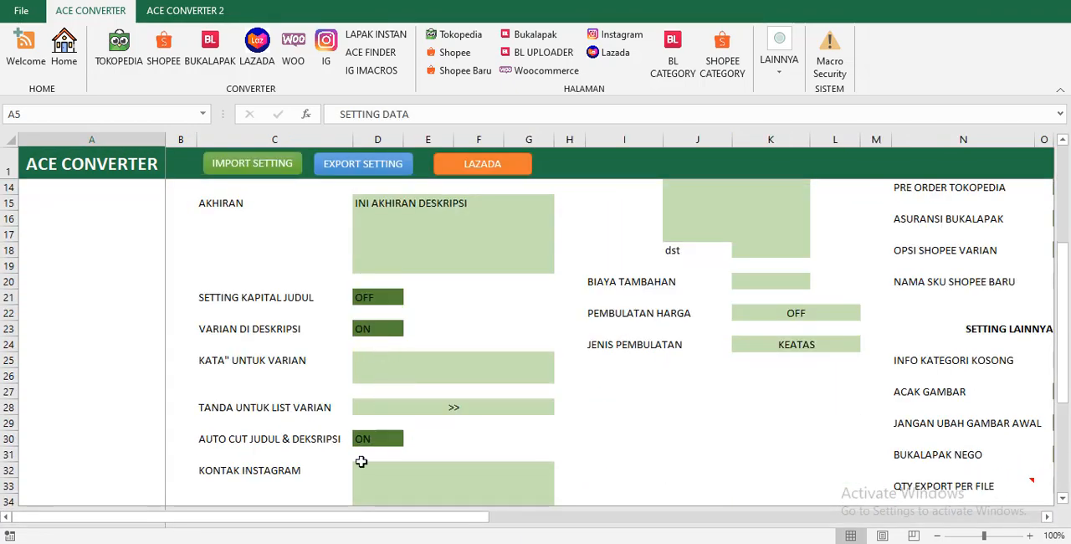
{"action": "scroll", "coordinate": [362, 460], "scroll_direction": "down", "scroll_amount": 3}
{"action": "left_click", "coordinate": [389, 421]}
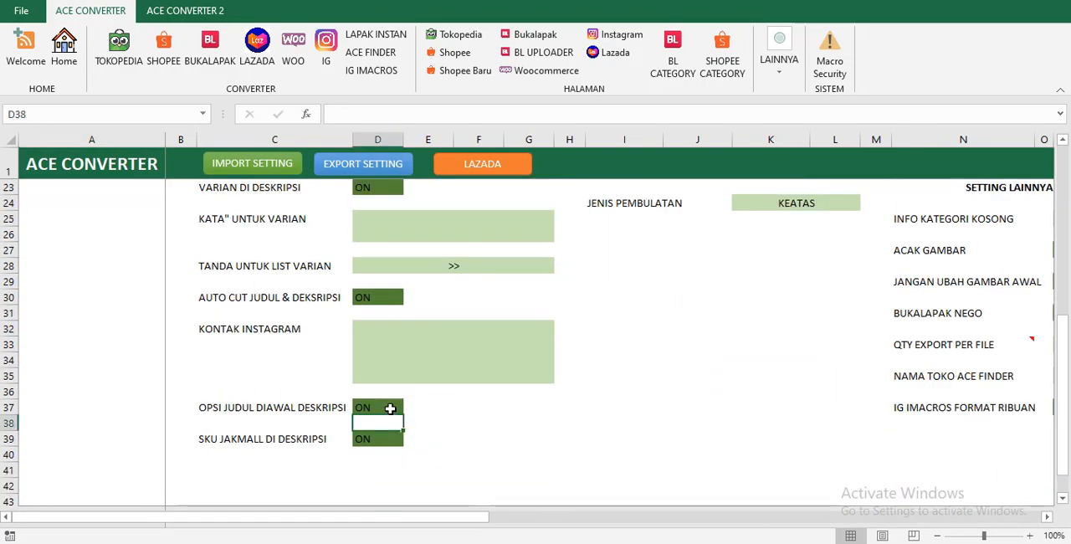
{"action": "left_click", "coordinate": [390, 407]}
{"action": "left_click", "coordinate": [411, 407]}
{"action": "left_click", "coordinate": [366, 433]}
{"action": "left_click", "coordinate": [364, 441]}
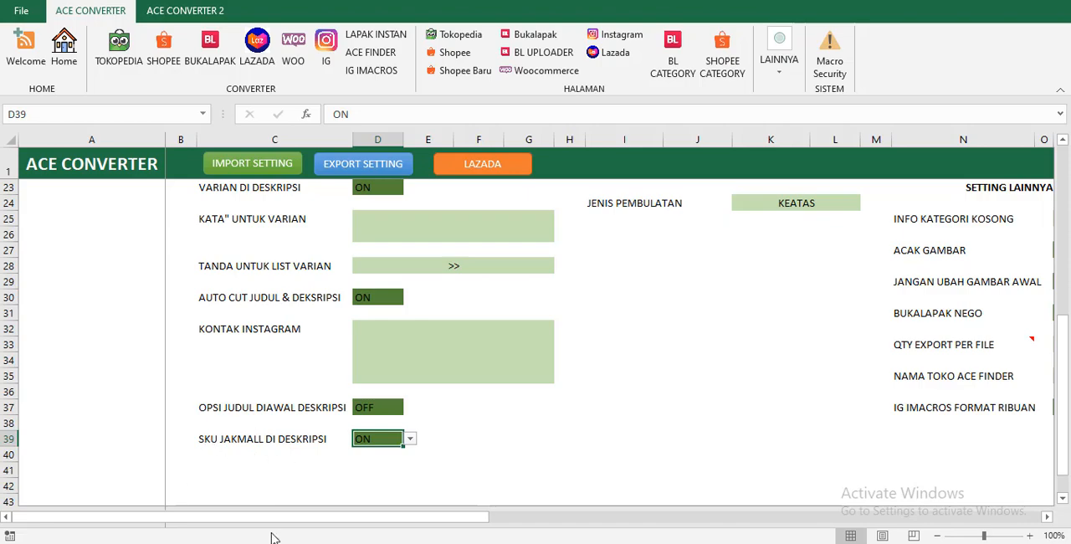
Reopen the Tokopedia page and inspect the first product's description in the expanded formula bar, then collapse it.
{"action": "left_click", "coordinate": [75, 52]}
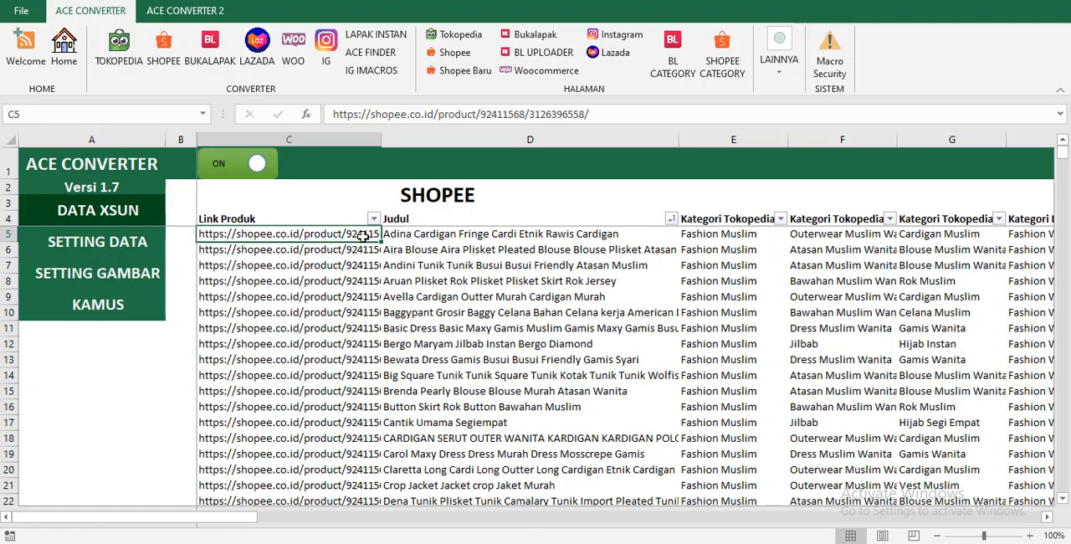
{"action": "left_click", "coordinate": [456, 34]}
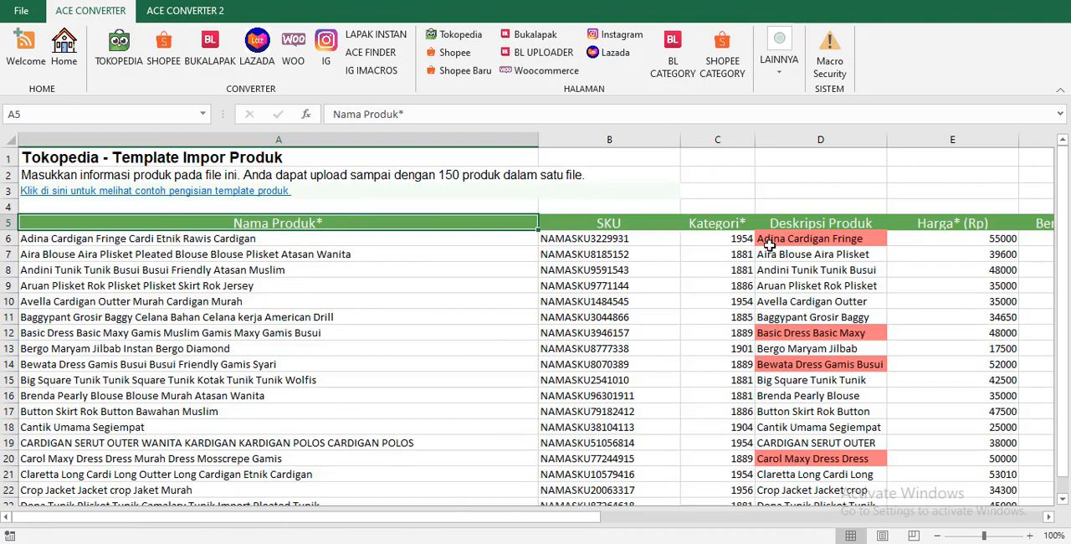
{"action": "left_click", "coordinate": [822, 240]}
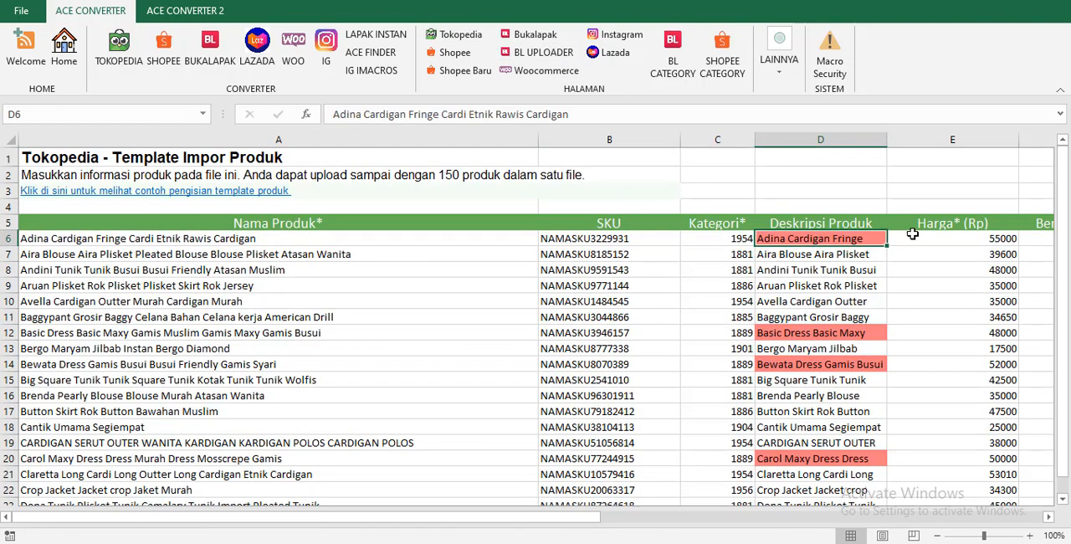
{"action": "left_click", "coordinate": [1061, 117]}
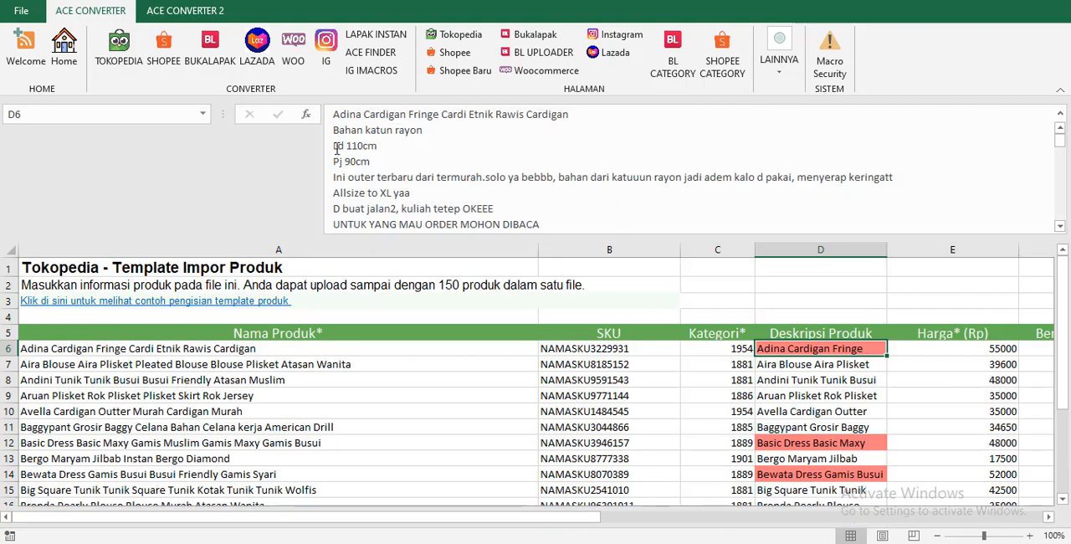
{"action": "left_click", "coordinate": [1059, 117]}
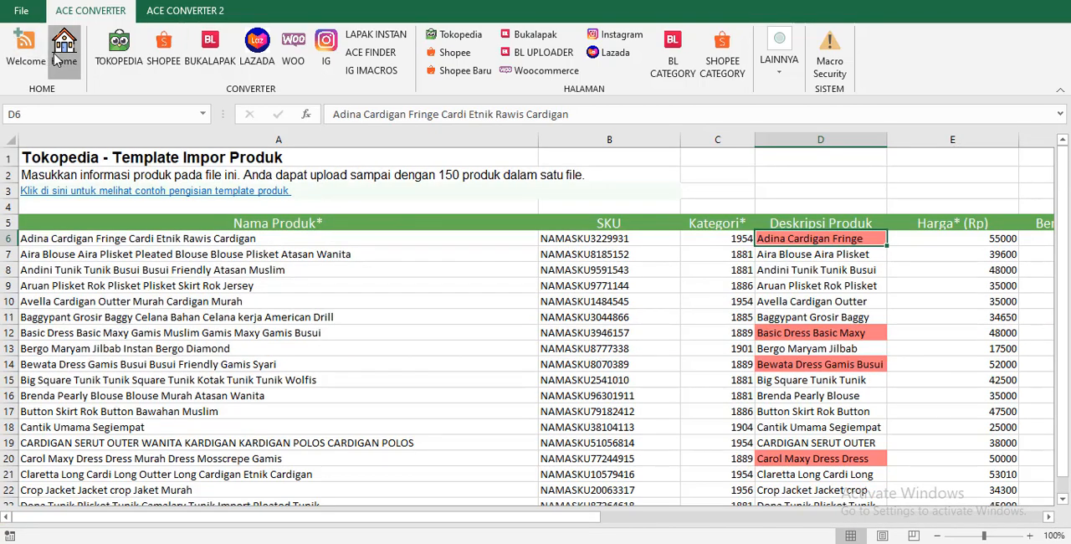
Return to the SETTING DATA sheet and review the SETTING KEUNTUNGAN HARGA section with its METODE and CUSTOM options.
{"action": "left_click", "coordinate": [55, 58]}
{"action": "left_click", "coordinate": [119, 243]}
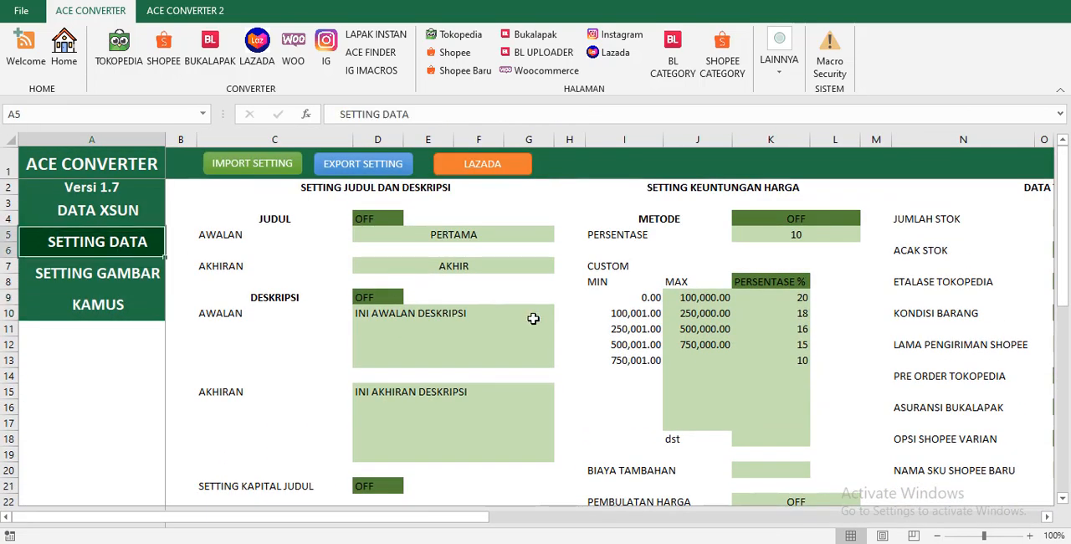
{"action": "scroll", "coordinate": [533, 318], "scroll_direction": "down", "scroll_amount": 4}
{"action": "scroll", "coordinate": [360, 452], "scroll_direction": "down", "scroll_amount": 5}
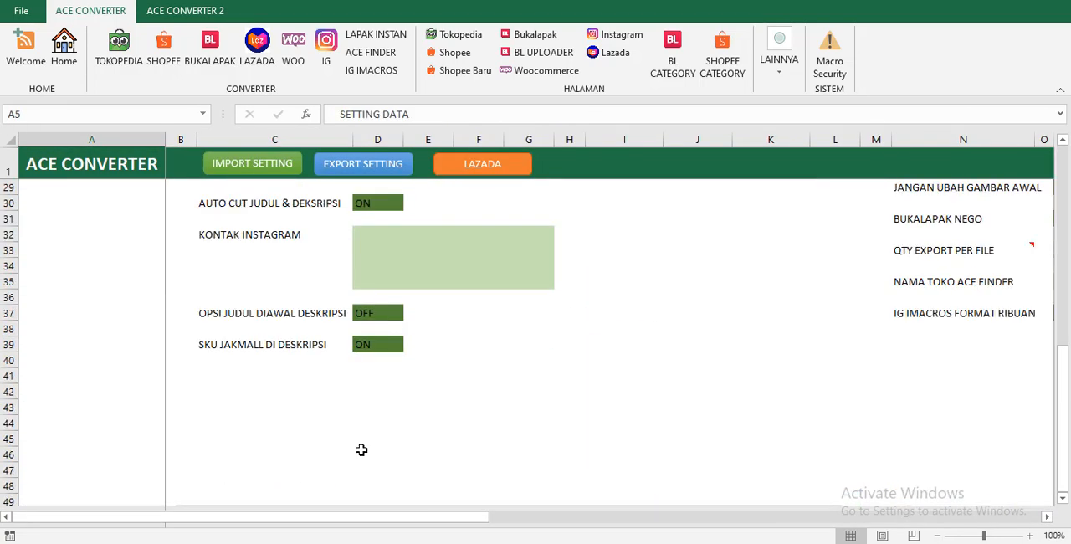
{"action": "scroll", "coordinate": [507, 400], "scroll_direction": "up", "scroll_amount": 9}
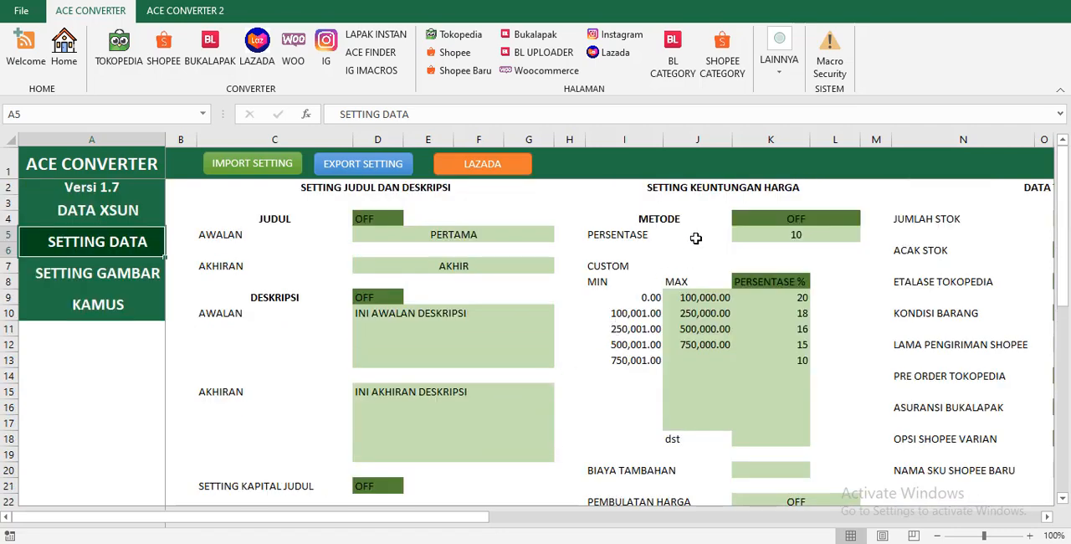
{"action": "left_click", "coordinate": [705, 215]}
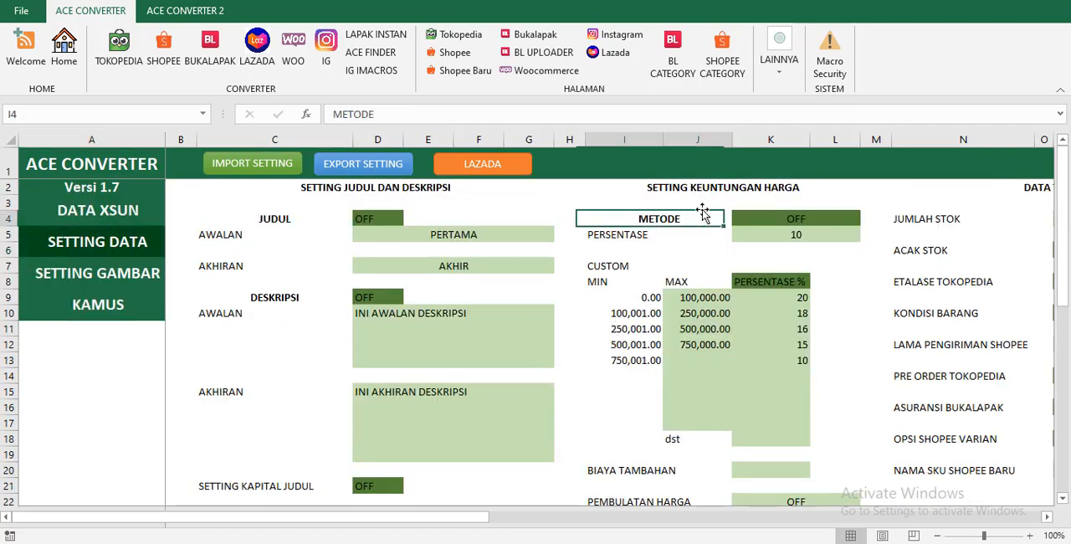
{"action": "left_click", "coordinate": [799, 219]}
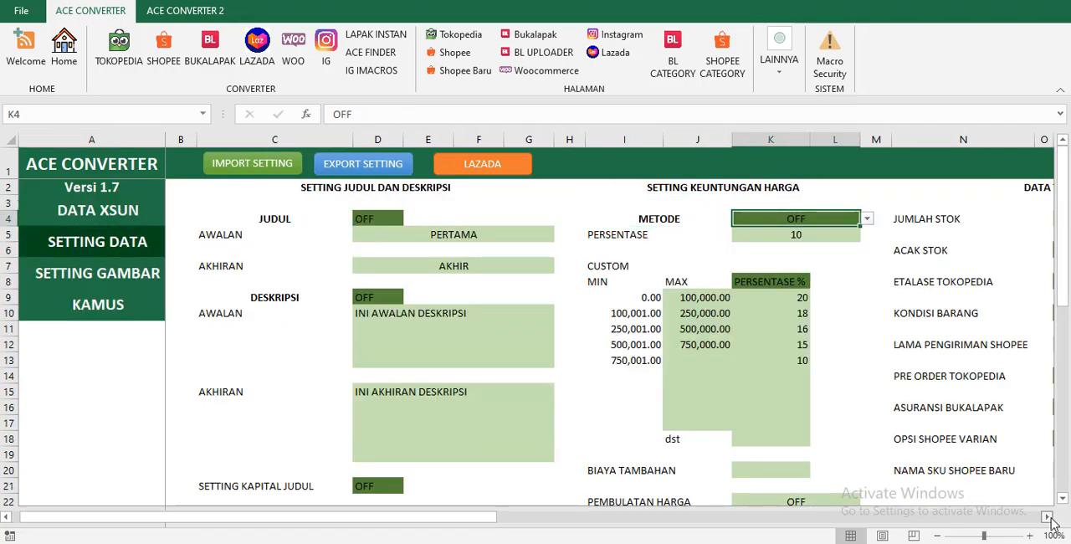
{"action": "left_click", "coordinate": [1048, 517]}
{"action": "left_click", "coordinate": [1048, 517]}
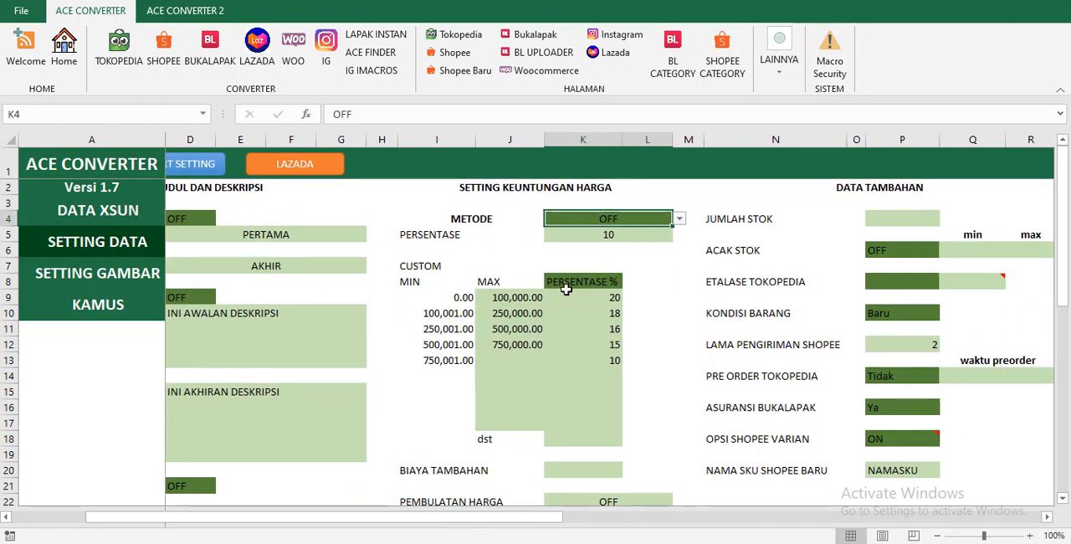
{"action": "scroll", "coordinate": [500, 298], "scroll_direction": "down", "scroll_amount": 2}
{"action": "scroll", "coordinate": [519, 251], "scroll_direction": "up", "scroll_amount": 2}
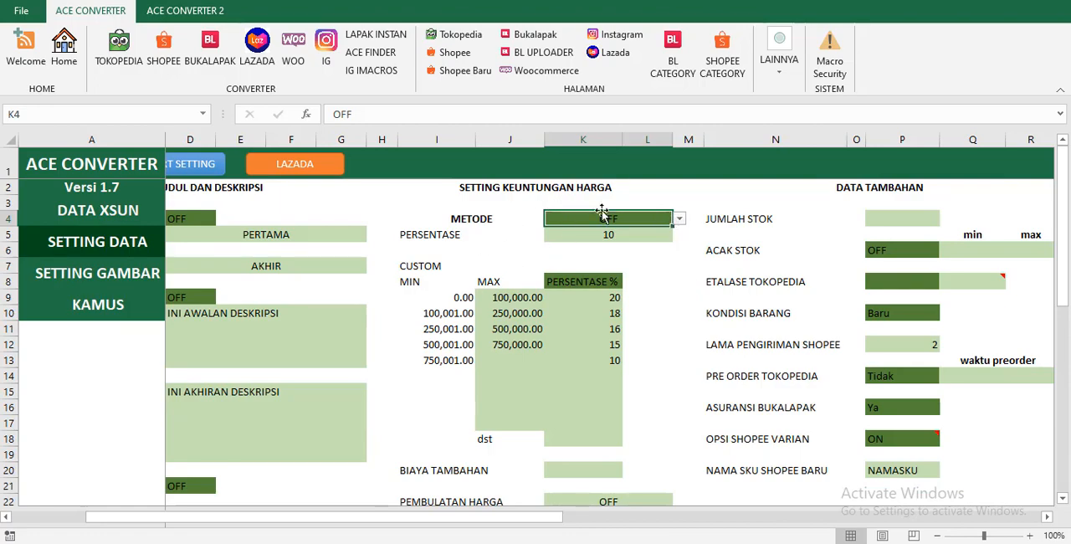
Set the profit METODE to PERSENTASE and select the PERSENTASE value cell below it.
{"action": "left_click", "coordinate": [679, 219]}
{"action": "left_click", "coordinate": [556, 225]}
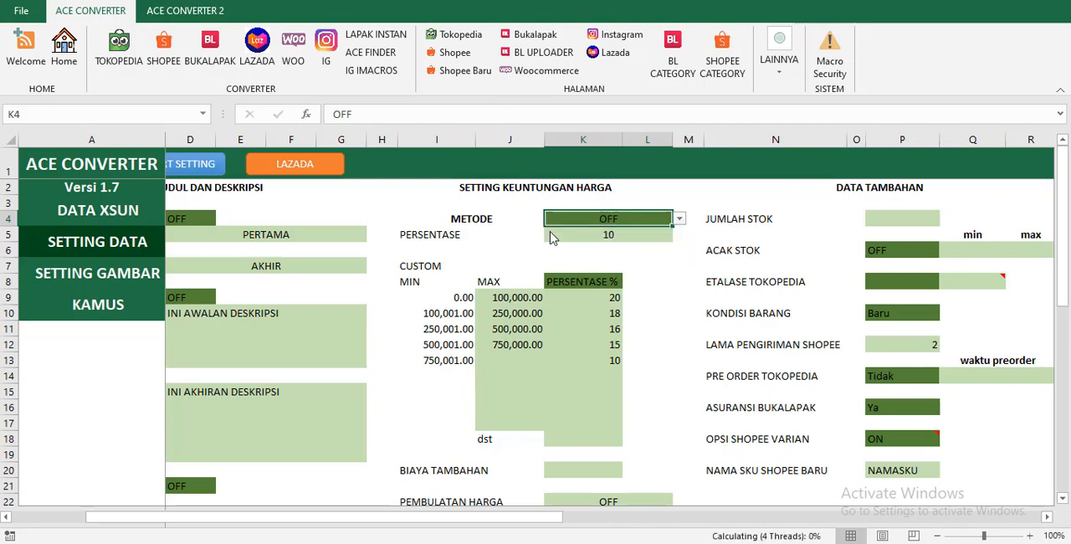
{"action": "left_click", "coordinate": [680, 220]}
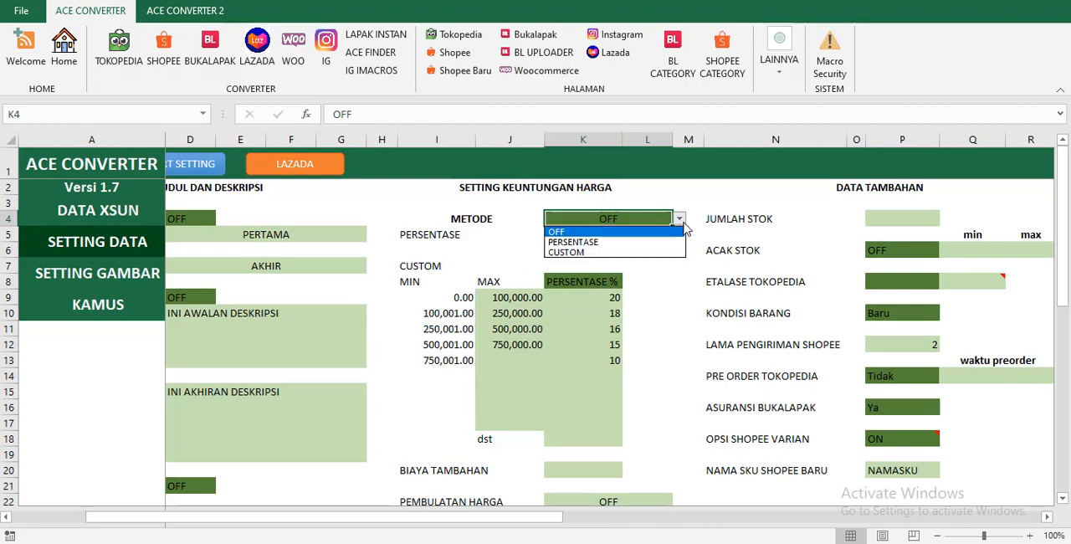
{"action": "left_click", "coordinate": [574, 242]}
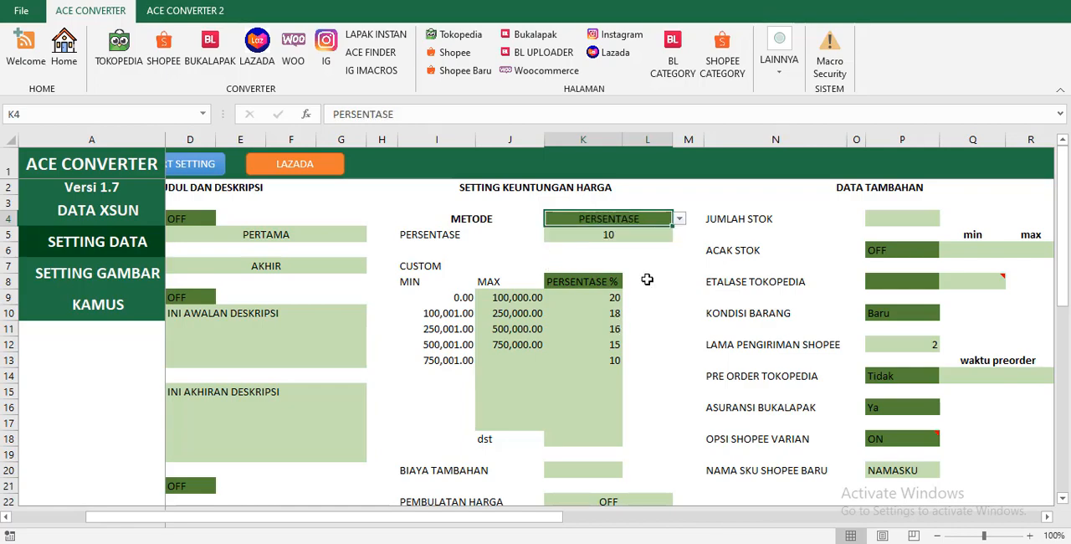
{"action": "left_click", "coordinate": [679, 219]}
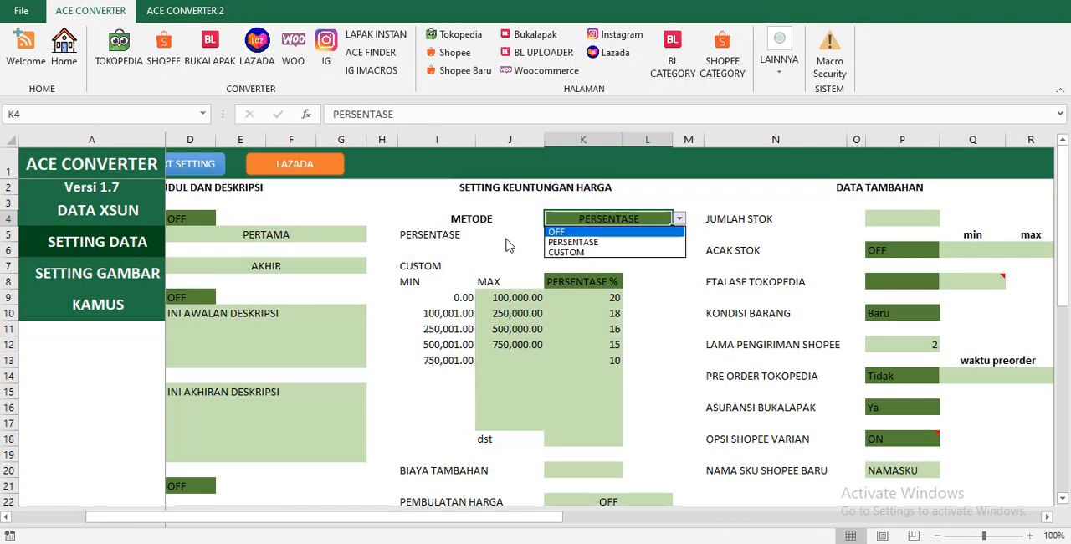
{"action": "left_click", "coordinate": [557, 240]}
{"action": "left_click", "coordinate": [565, 239]}
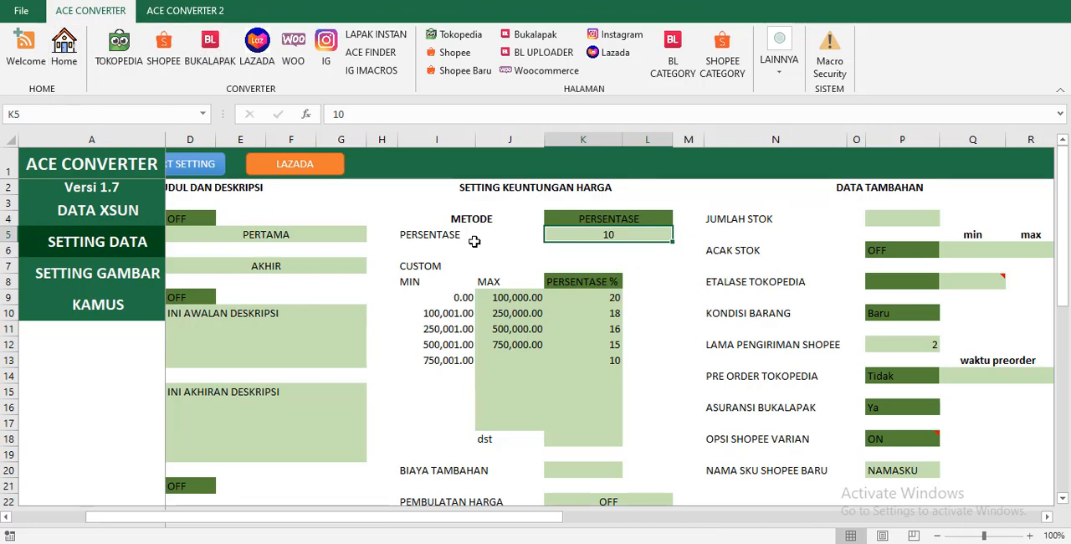
Return to the DATA XSUN sheet and switch the toggle above the Shopee product list to OFF.
{"action": "left_click", "coordinate": [63, 49]}
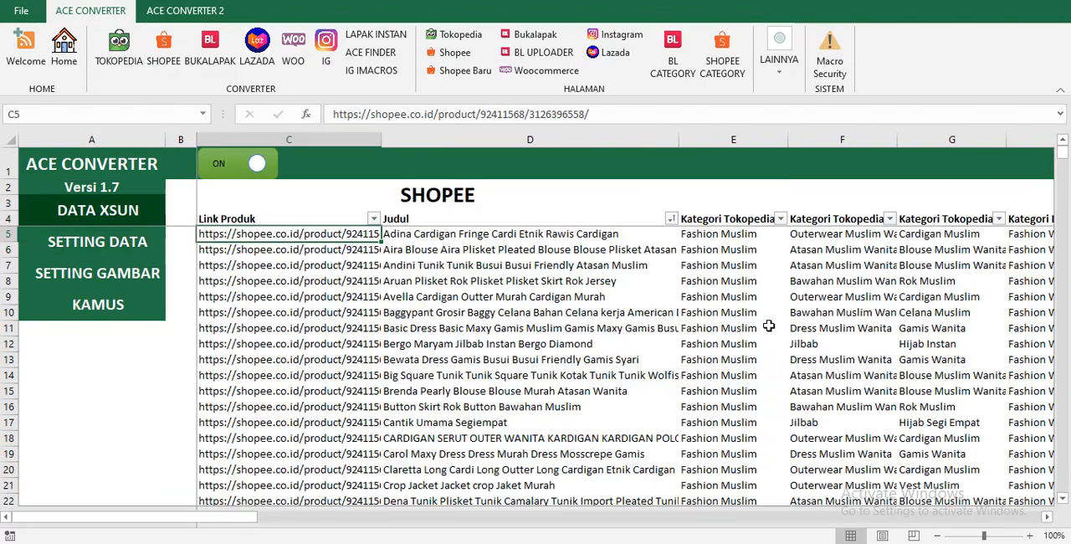
{"action": "left_click", "coordinate": [267, 167]}
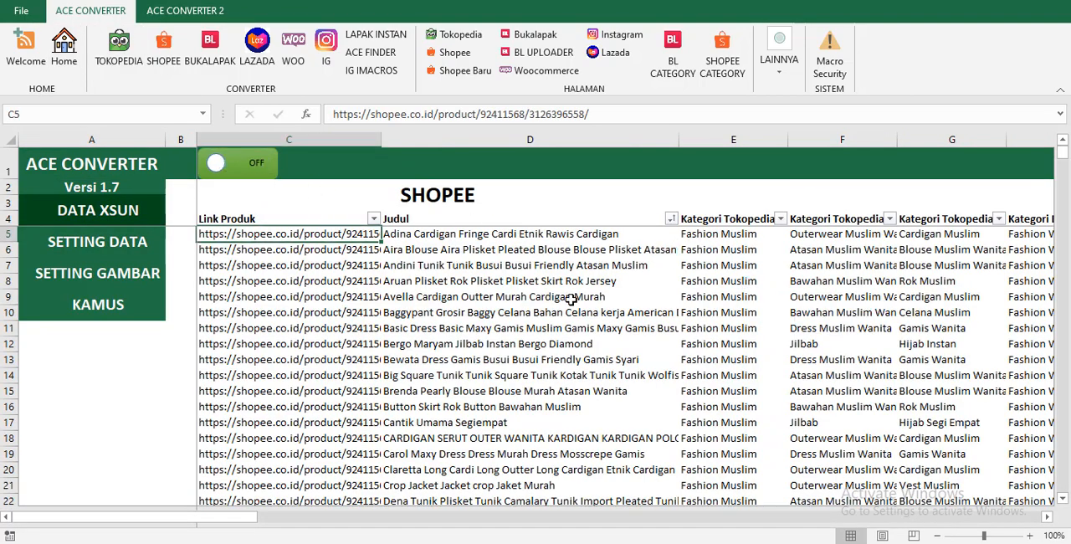
Switch the toggle above the Shopee product list to ON and check the Harga Jual values of the first two products.
{"action": "left_click", "coordinate": [276, 186]}
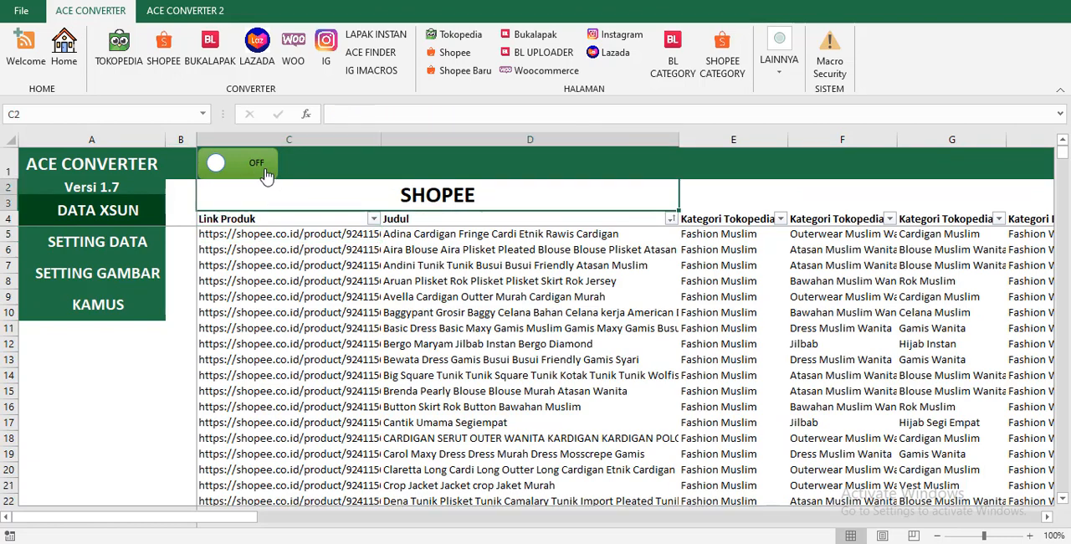
{"action": "left_click", "coordinate": [266, 169]}
{"action": "left_click", "coordinate": [698, 252]}
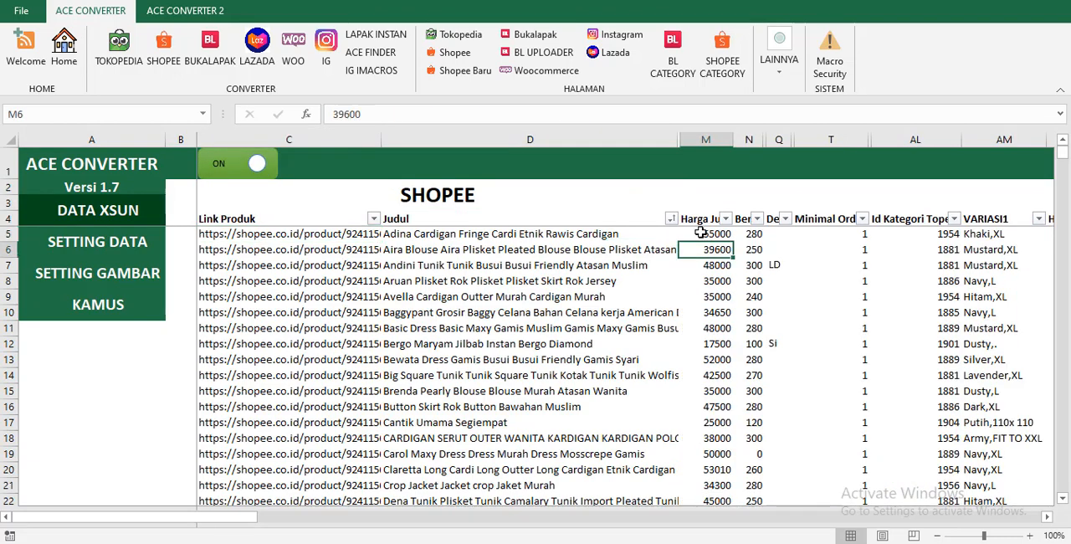
{"action": "left_click", "coordinate": [701, 234]}
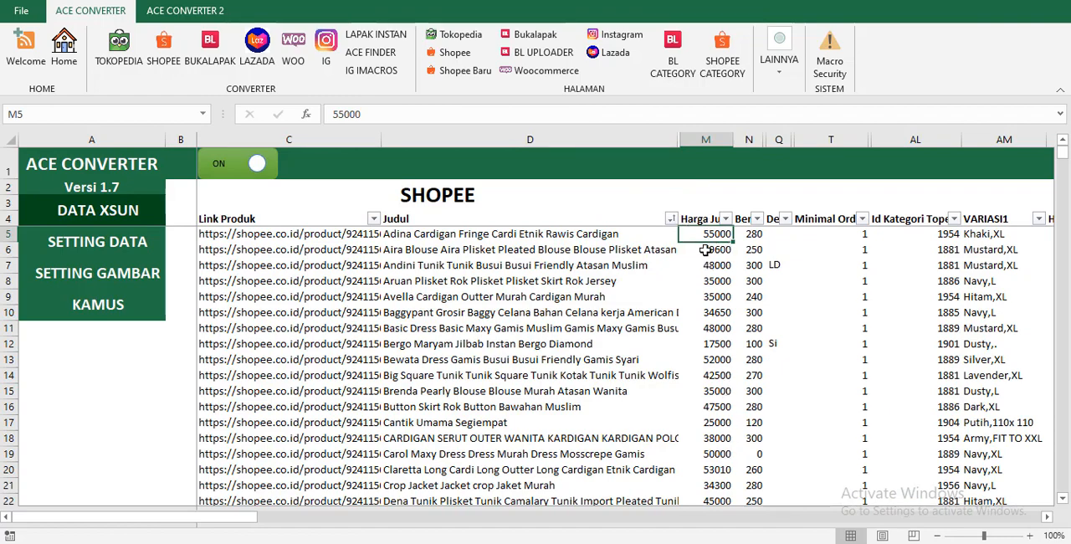
Return to the SETTING DATA sheet, try 20 as the PERSENTASE profit value and replace it with 30.
{"action": "left_click", "coordinate": [146, 248]}
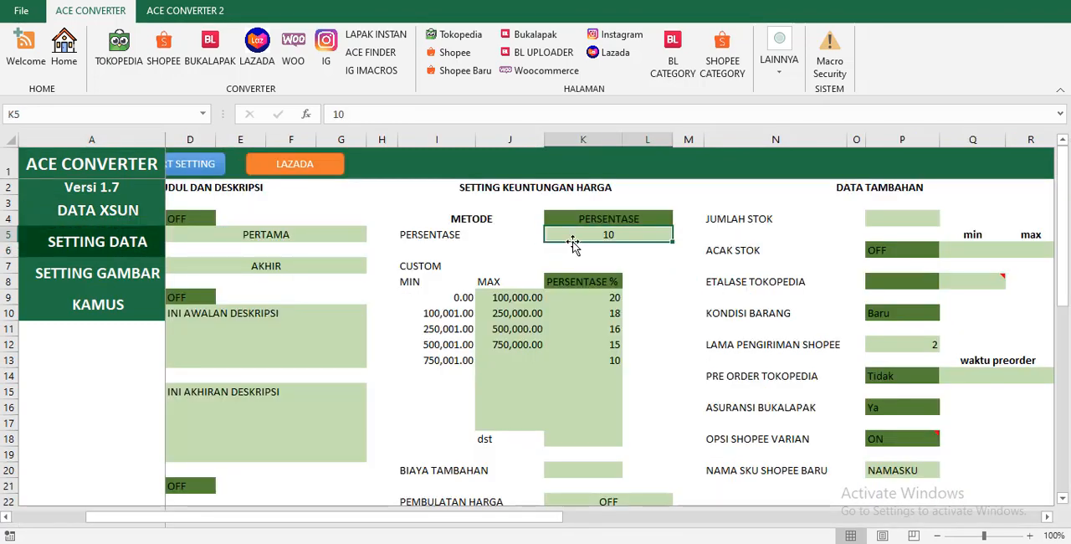
{"action": "type", "text": "20"}
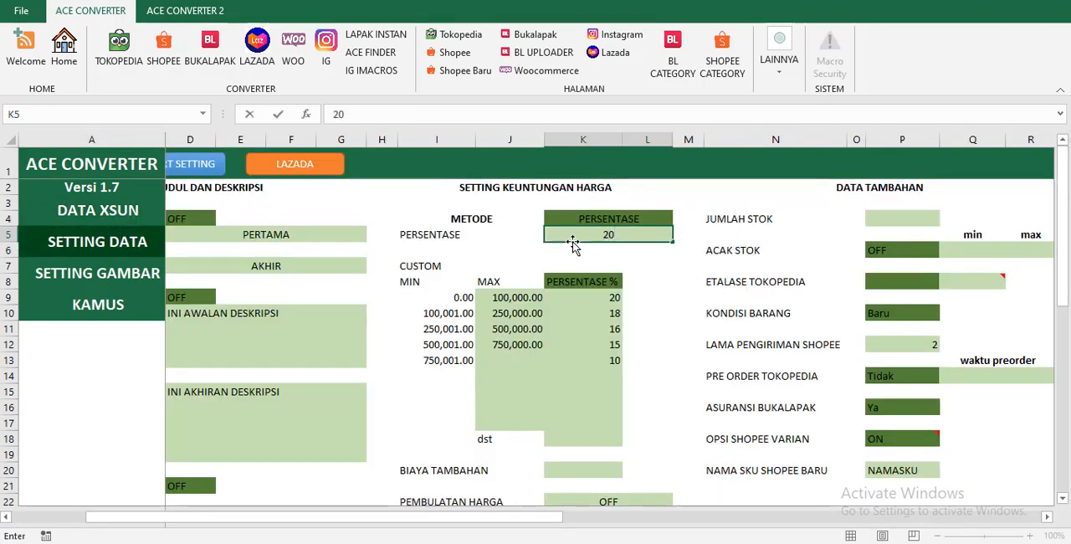
{"action": "key", "text": "Return"}
{"action": "type", "text": "3"}
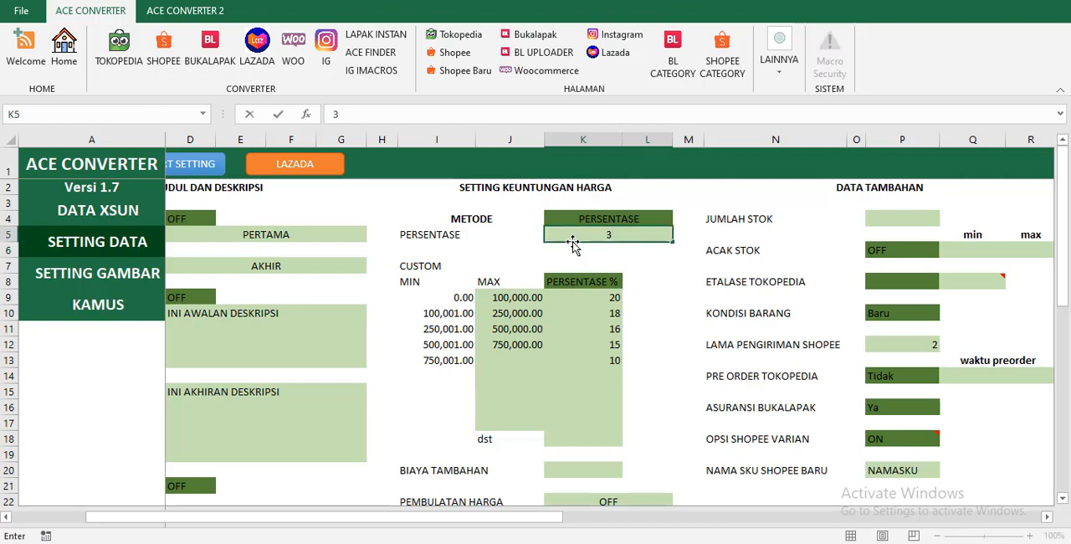
{"action": "key", "text": "Return"}
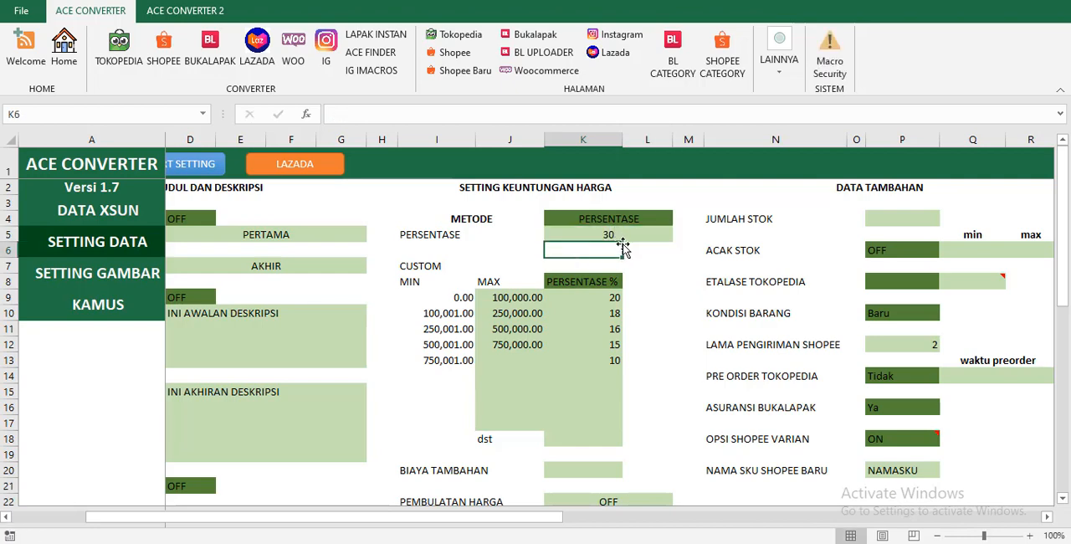
Look over the first range of the CUSTOM profit table and set the profit METODE to CUSTOM.
{"action": "left_click", "coordinate": [427, 266]}
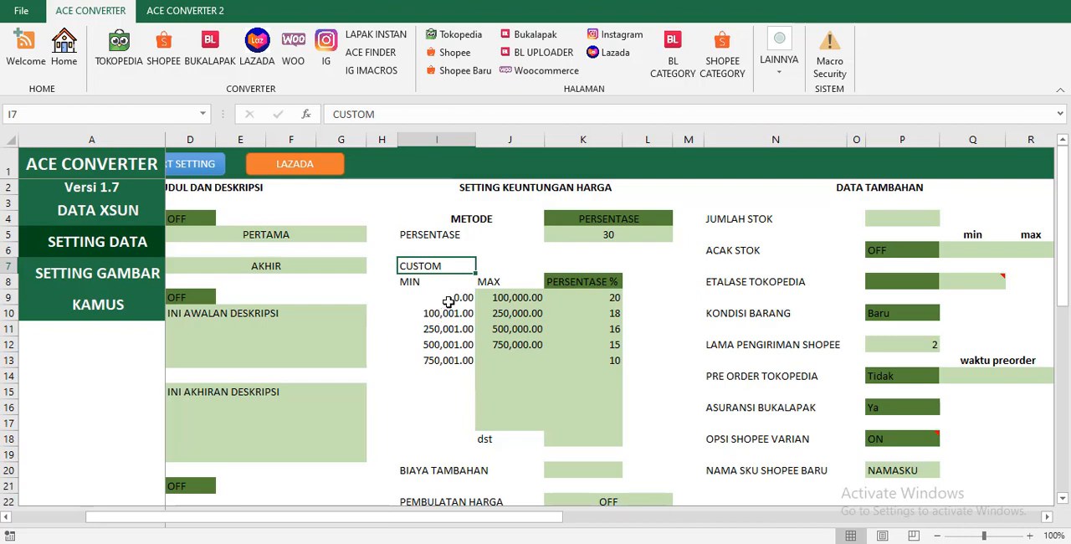
{"action": "left_click", "coordinate": [514, 301]}
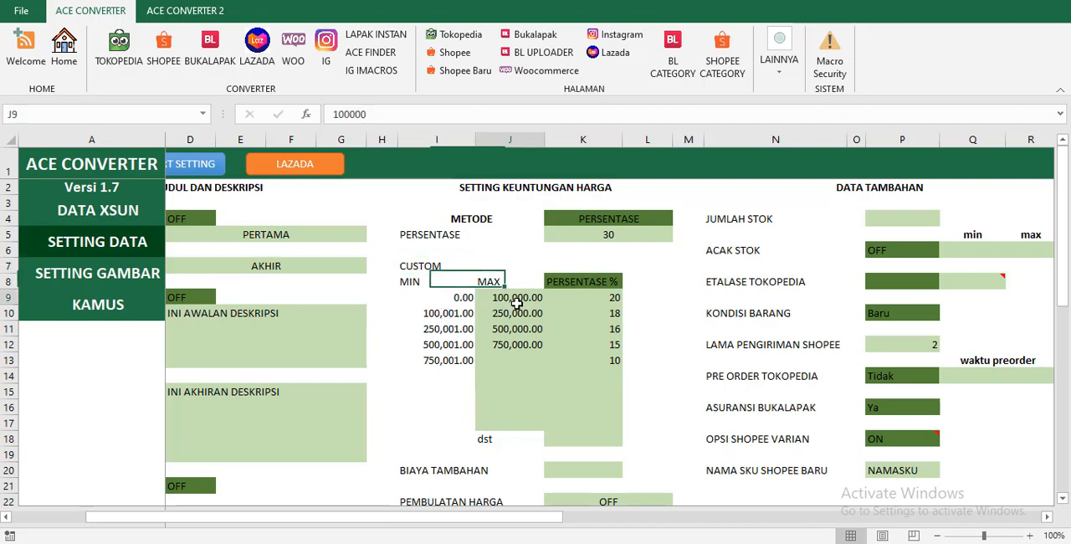
{"action": "left_click", "coordinate": [581, 302]}
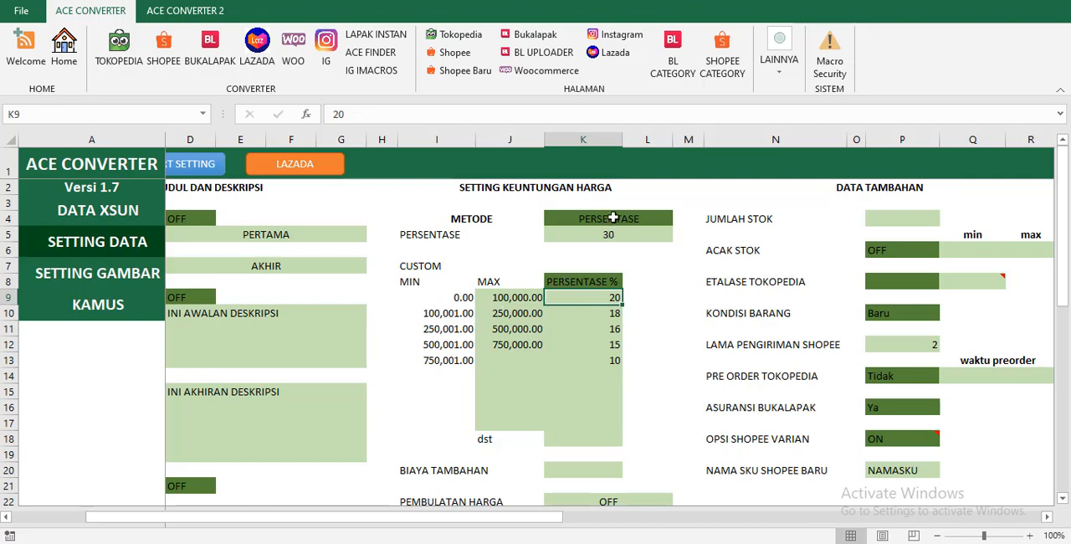
{"action": "left_click", "coordinate": [614, 218]}
{"action": "left_click", "coordinate": [680, 219]}
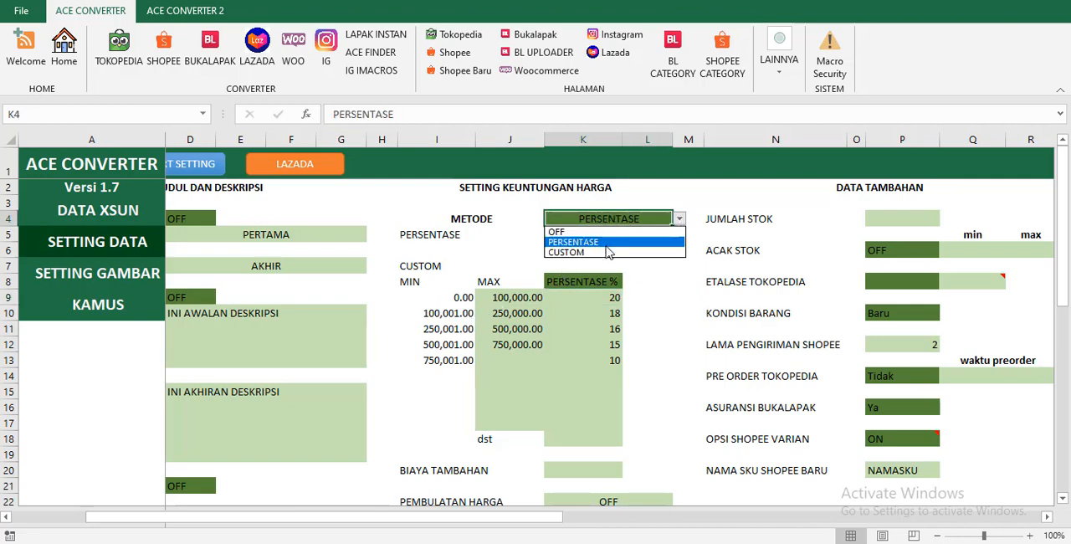
{"action": "left_click", "coordinate": [608, 248]}
Review the MIN and MAX limits in the CUSTOM table and set the second range's MAX to 300000.
{"action": "left_click", "coordinate": [435, 312]}
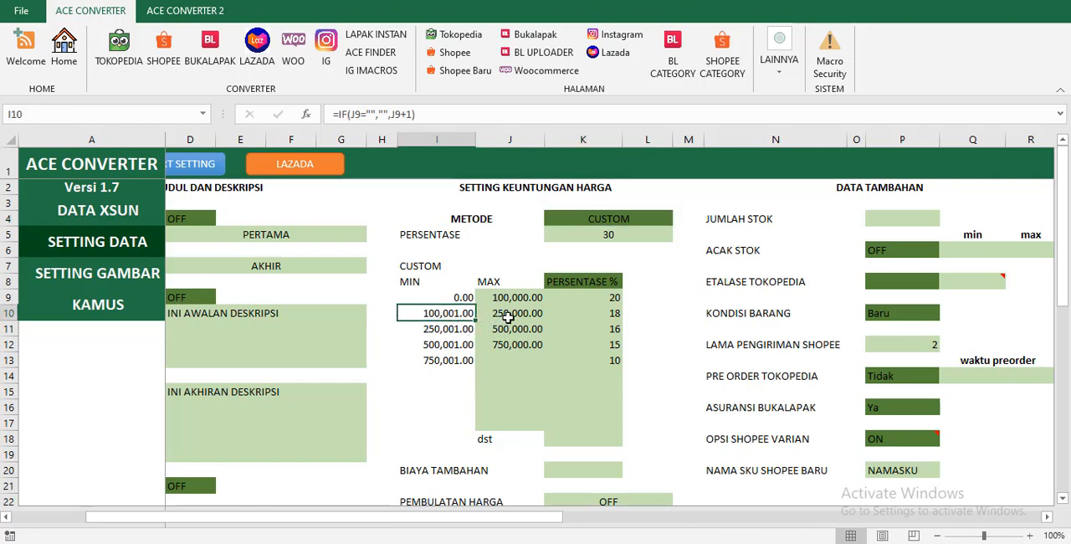
{"action": "left_click", "coordinate": [508, 316]}
{"action": "left_click", "coordinate": [455, 329]}
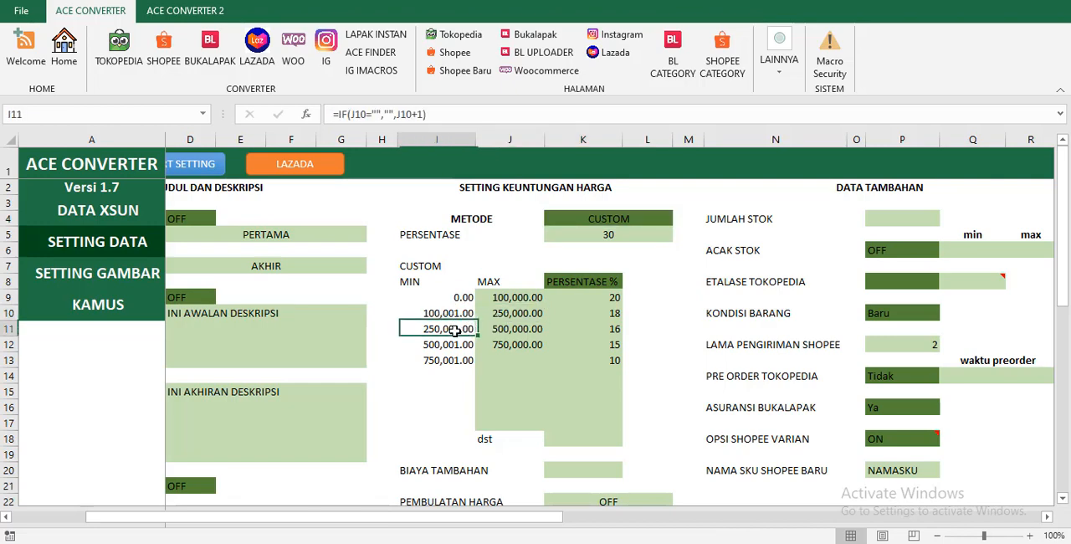
{"action": "left_click", "coordinate": [498, 330]}
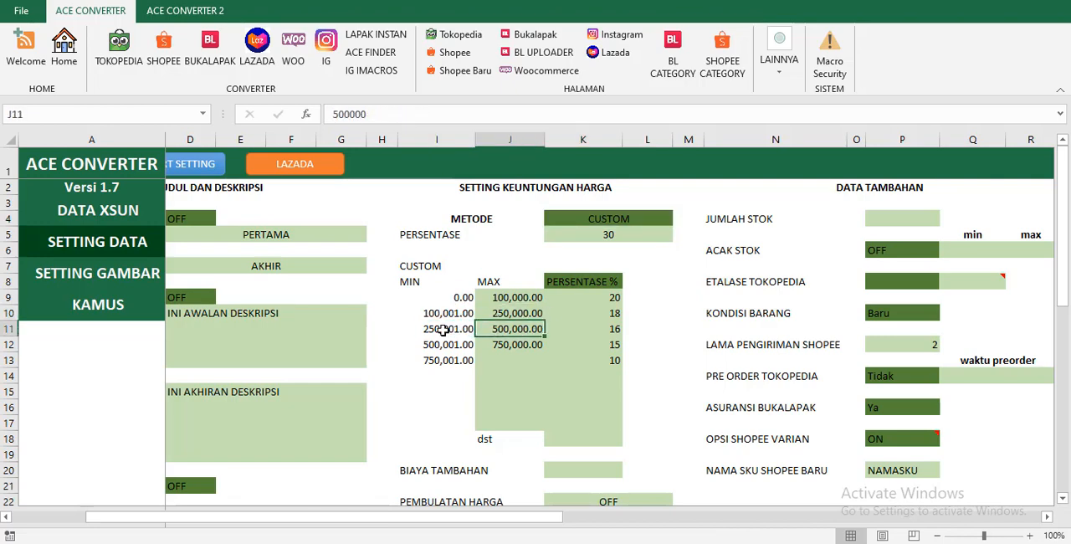
{"action": "left_click", "coordinate": [563, 315]}
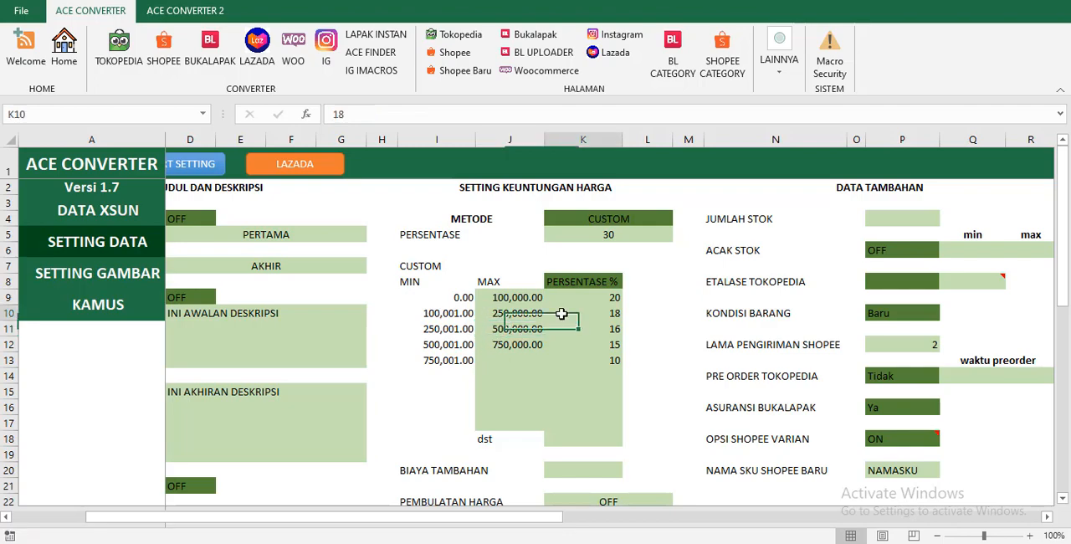
{"action": "left_click", "coordinate": [508, 313]}
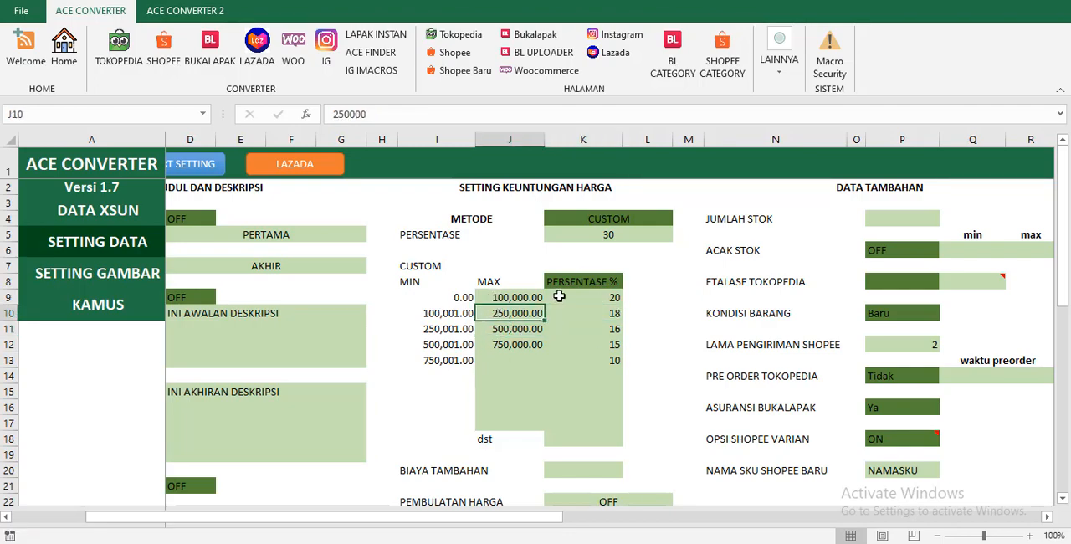
{"action": "type", "text": "30"}
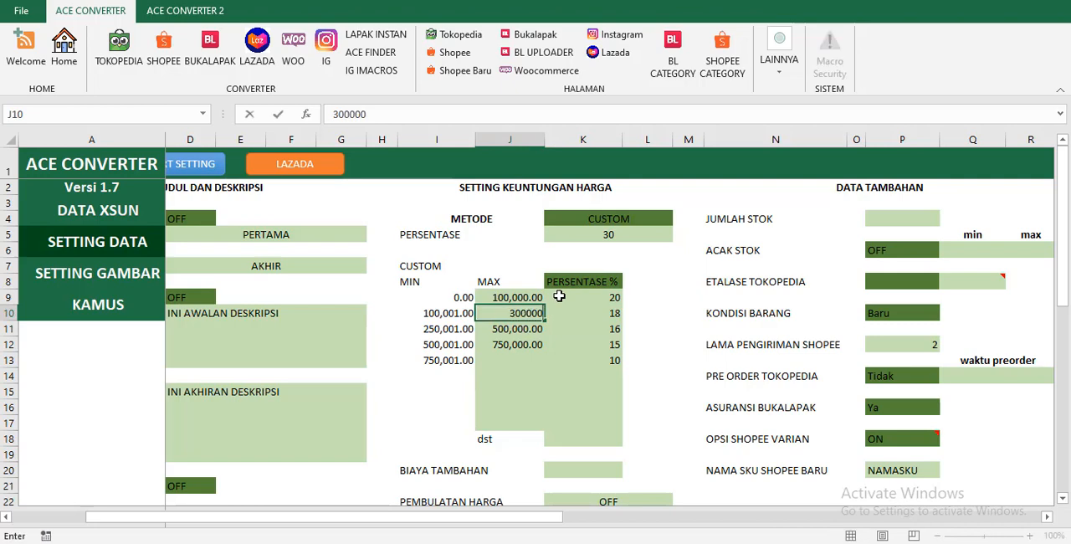
{"action": "type", "text": "0,000"}
{"action": "key", "text": "Return"}
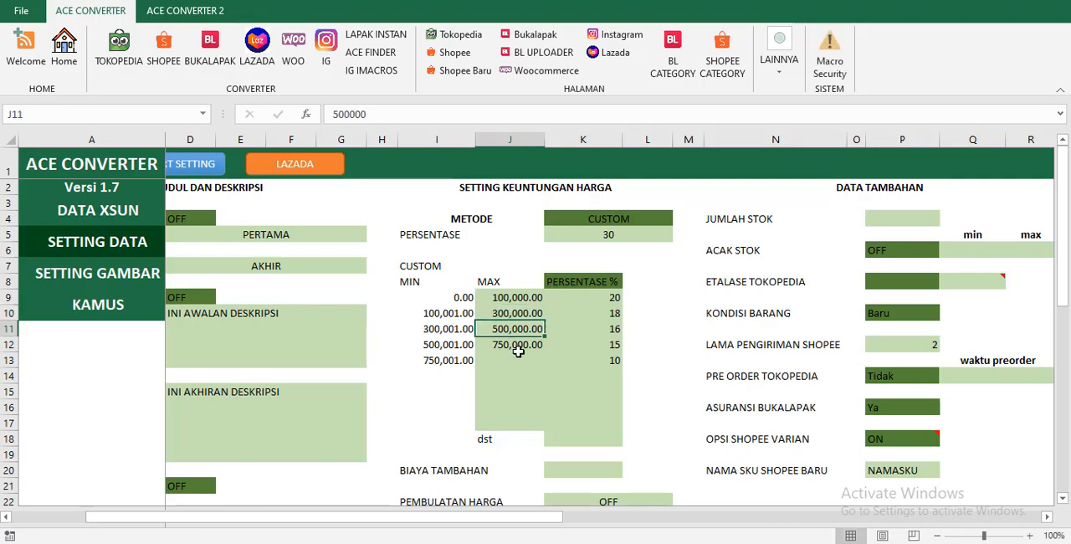
Examine the MAX column and the profit percentage assigned to each price range in the CUSTOM table.
{"action": "left_click", "coordinate": [442, 387]}
{"action": "left_click_drag", "start_coordinate": [496, 299], "coordinate": [527, 430]}
{"action": "left_click", "coordinate": [599, 302]}
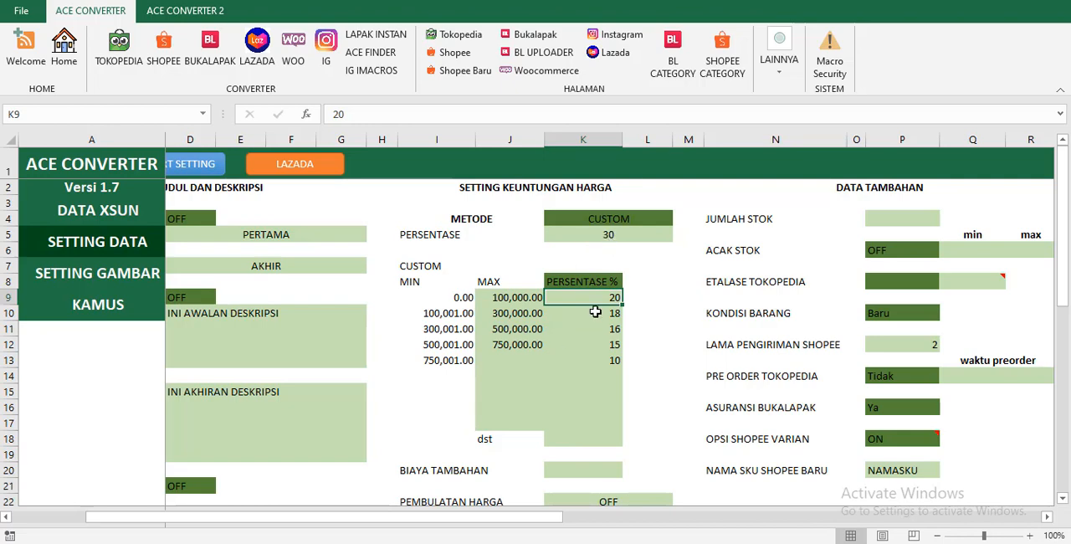
{"action": "left_click", "coordinate": [568, 348]}
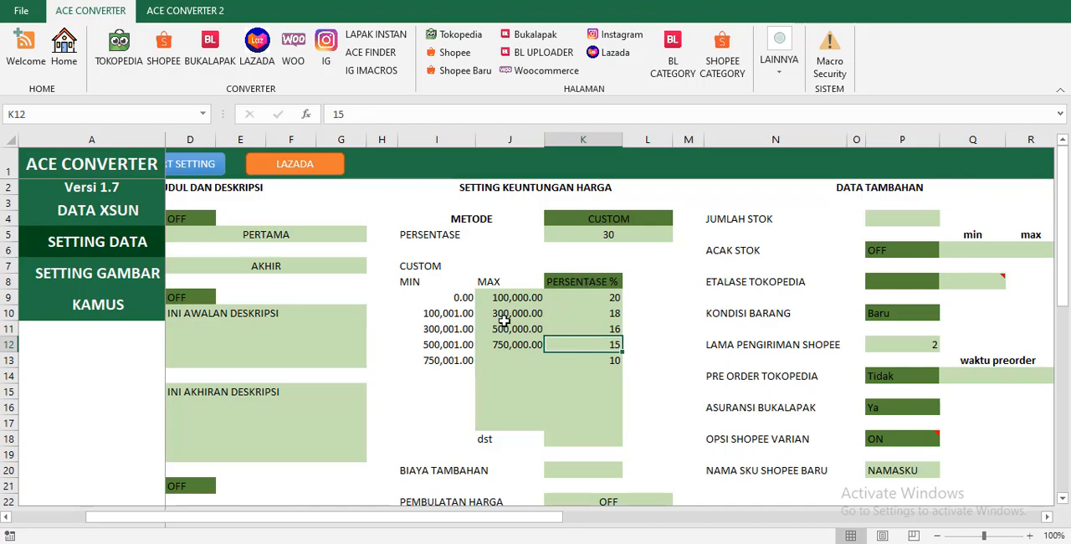
{"action": "left_click", "coordinate": [583, 312]}
{"action": "left_click", "coordinate": [588, 348]}
{"action": "left_click", "coordinate": [575, 312]}
{"action": "left_click", "coordinate": [577, 359]}
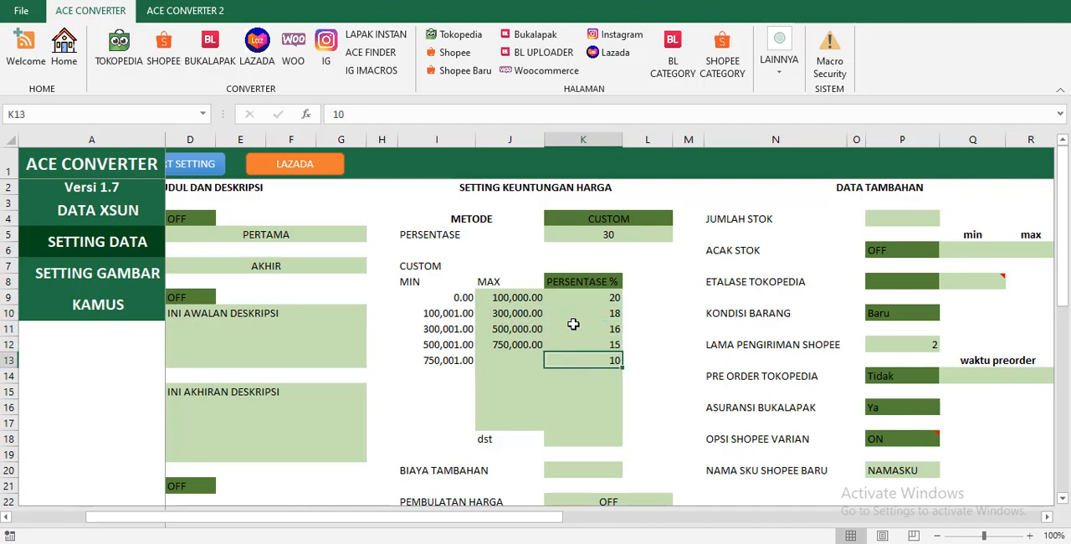
{"action": "left_click", "coordinate": [574, 327]}
Switch the custom profit unit to RUPIAH and enter 5000 and 10000 as the profits of the first two ranges.
{"action": "left_click", "coordinate": [583, 285]}
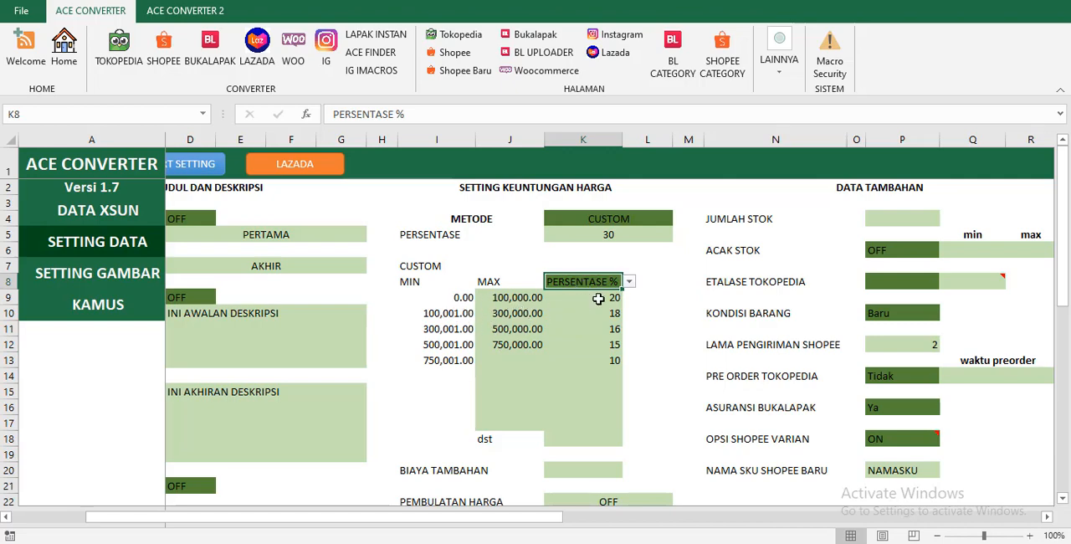
{"action": "left_click", "coordinate": [629, 286]}
{"action": "left_click", "coordinate": [570, 303]}
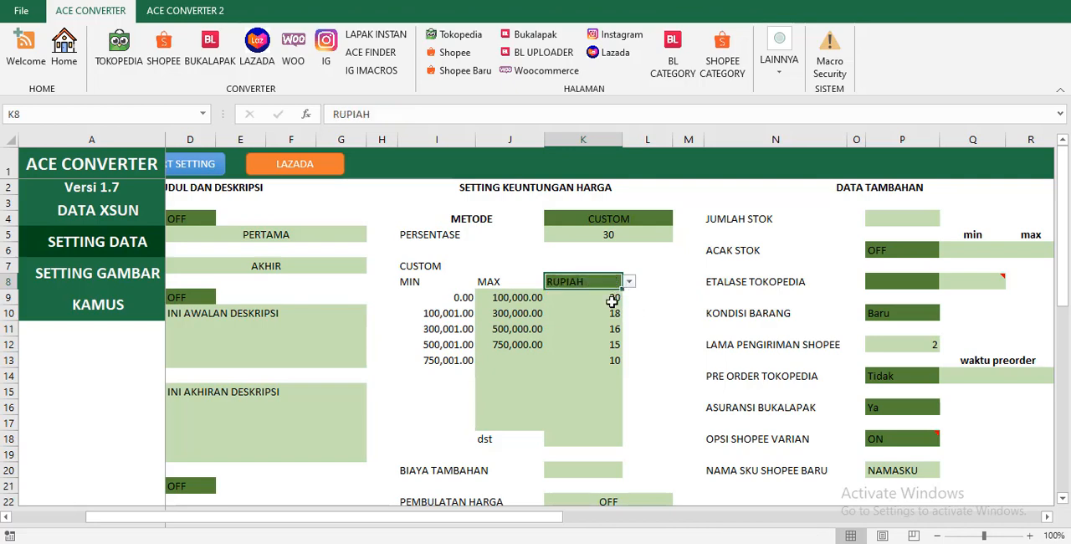
{"action": "key", "text": "Return"}
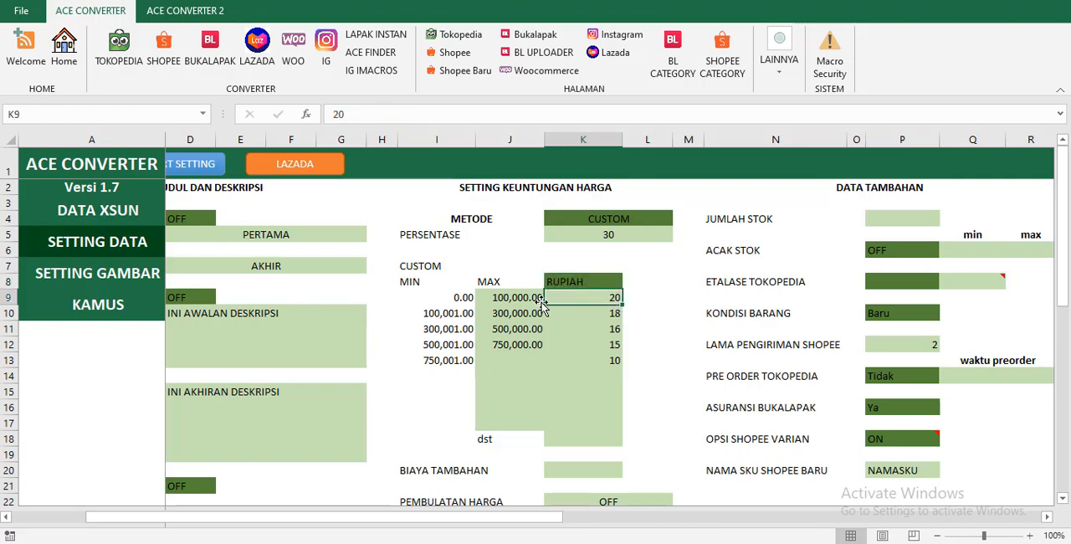
{"action": "type", "text": "5000"}
{"action": "key", "text": "Return"}
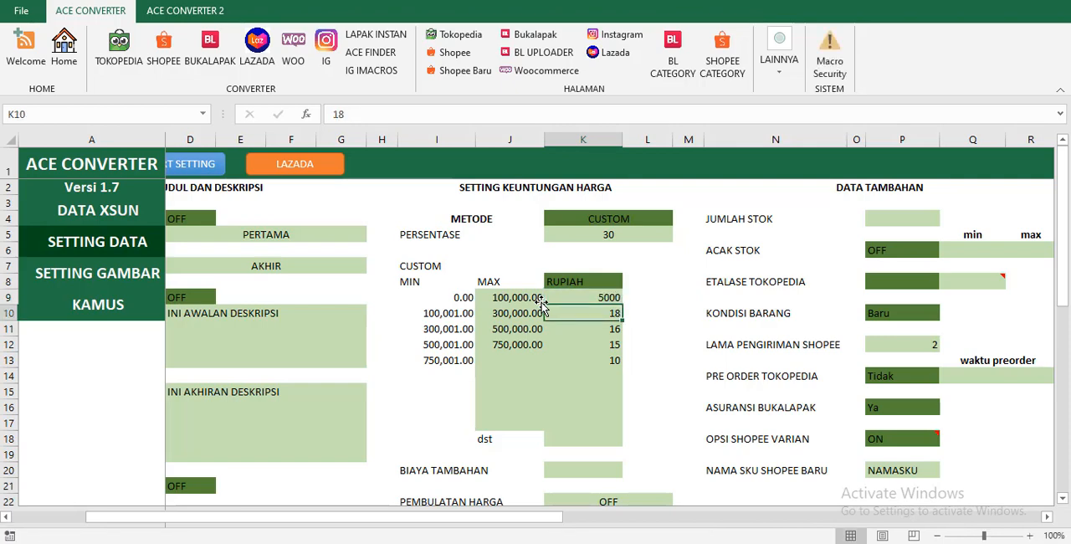
{"action": "type", "text": "10000"}
{"action": "key", "text": "Return"}
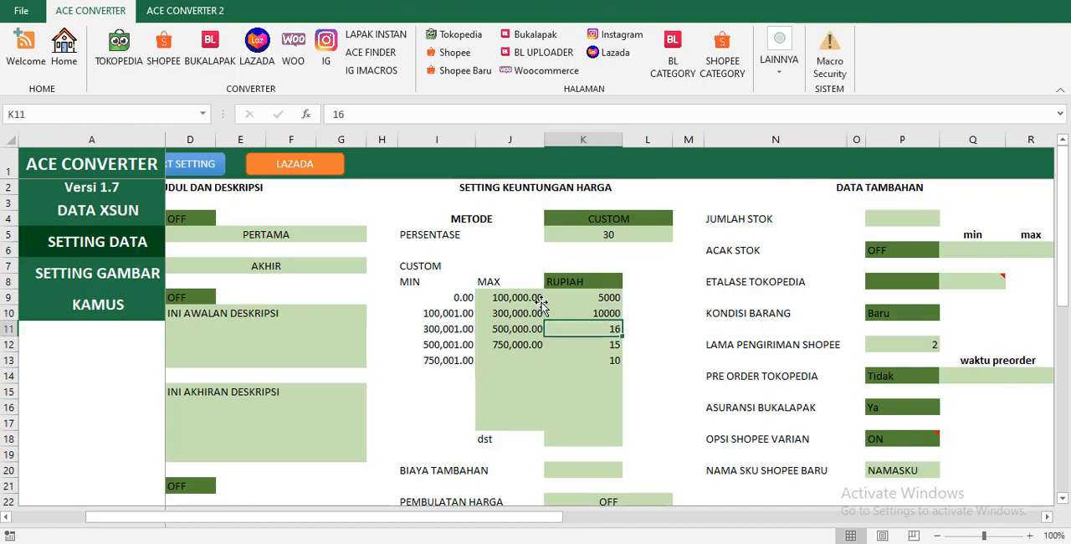
Switch the unit of the CUSTOM profit column back to PERSENTASE %.
{"action": "left_click", "coordinate": [581, 281]}
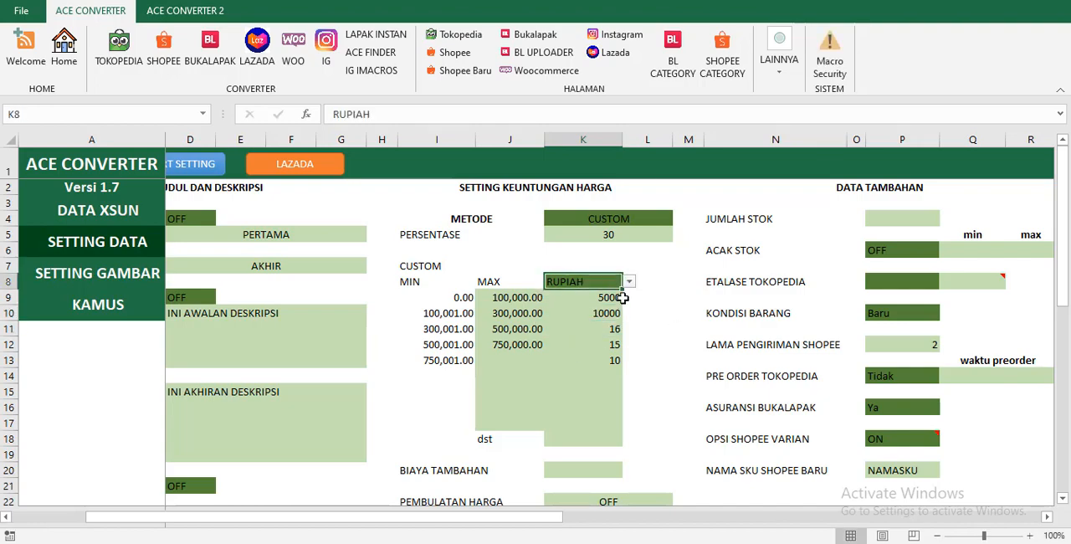
{"action": "scroll", "coordinate": [509, 381], "scroll_direction": "down", "scroll_amount": 2}
{"action": "scroll", "coordinate": [622, 313], "scroll_direction": "up", "scroll_amount": 2}
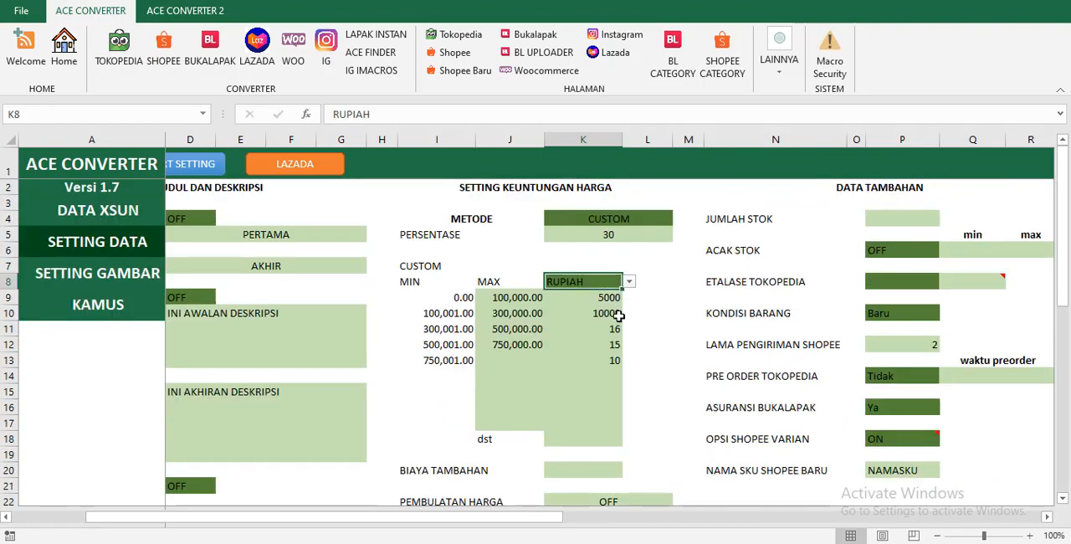
{"action": "left_click_drag", "start_coordinate": [616, 289], "coordinate": [615, 300]}
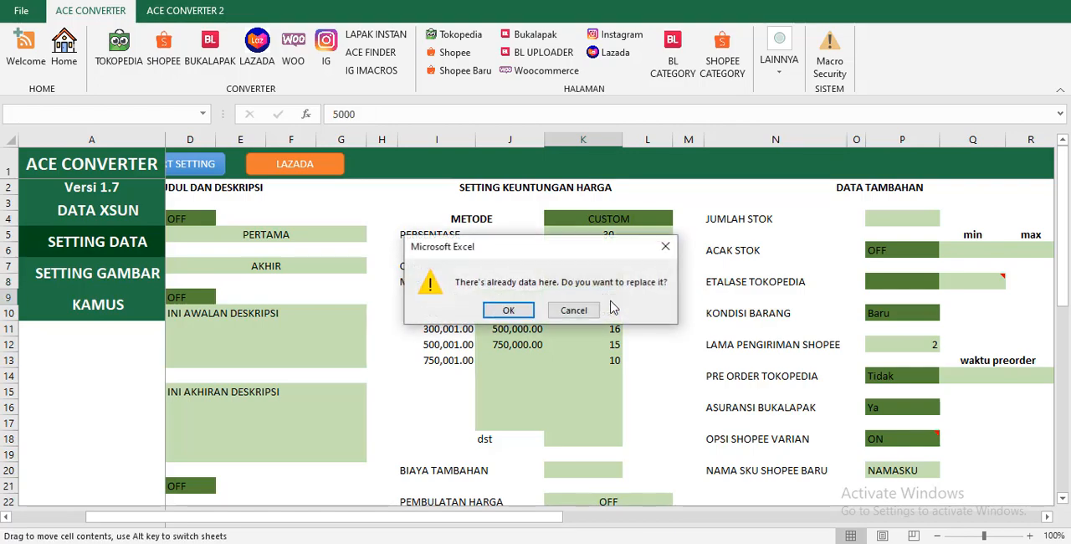
{"action": "left_click", "coordinate": [574, 311]}
{"action": "left_click", "coordinate": [630, 281]}
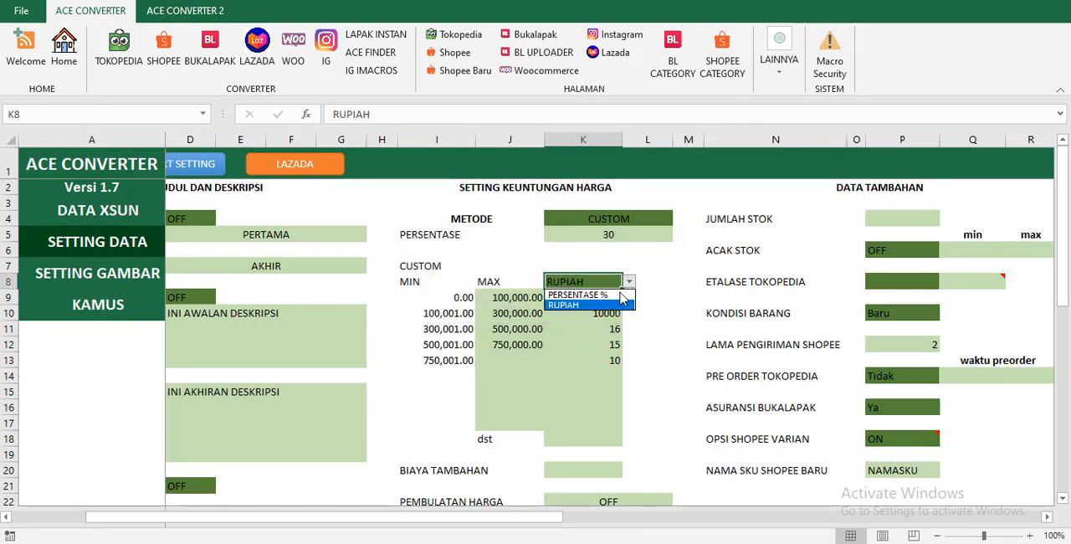
{"action": "left_click", "coordinate": [608, 307]}
Enter 10 and 20 as the profit percentages of the first two custom price ranges.
{"action": "left_click", "coordinate": [607, 298]}
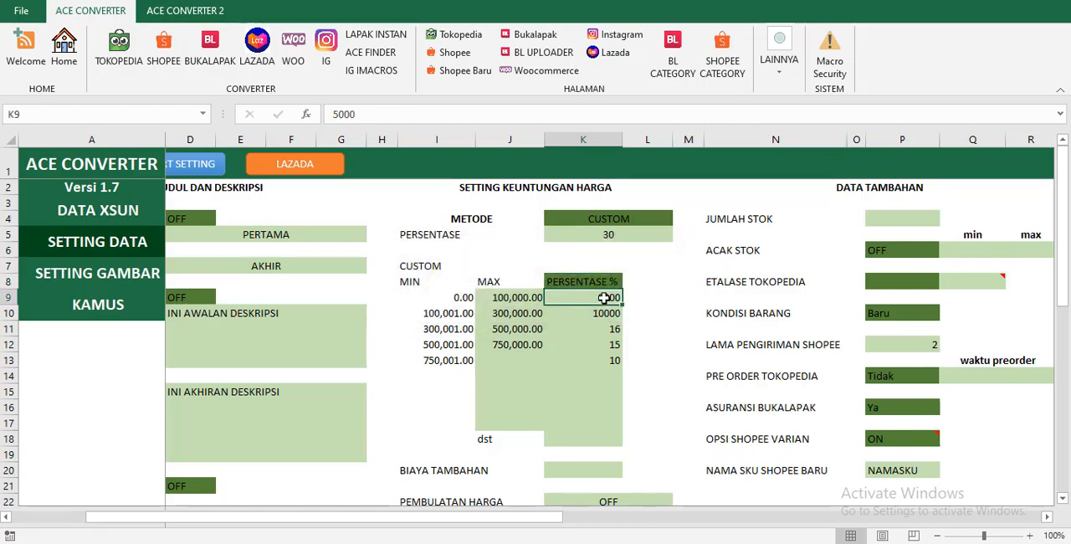
{"action": "type", "text": "10"}
{"action": "key", "text": "Return"}
{"action": "type", "text": "20"}
{"action": "key", "text": "Return"}
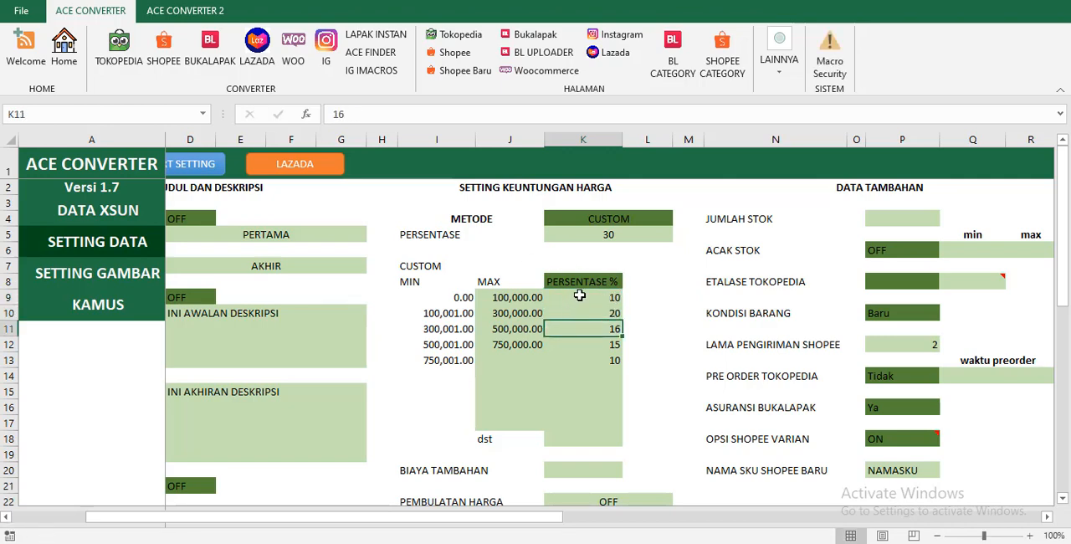
Set the profit percentages of the first two custom price ranges to 20 and 18.
{"action": "left_click", "coordinate": [580, 297]}
{"action": "type", "text": "20"}
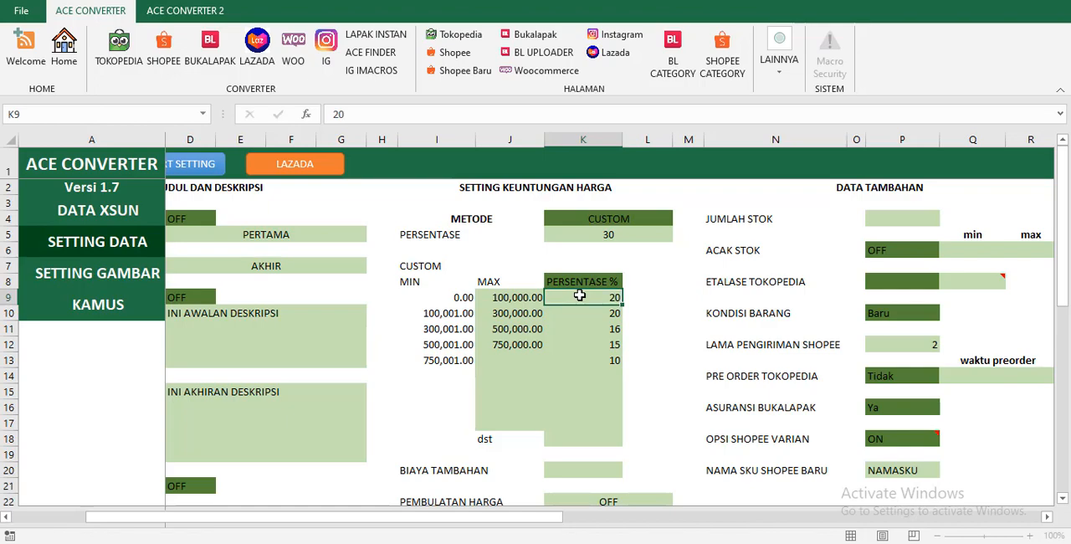
{"action": "key", "text": "Return"}
{"action": "type", "text": "18"}
{"action": "key", "text": "Return"}
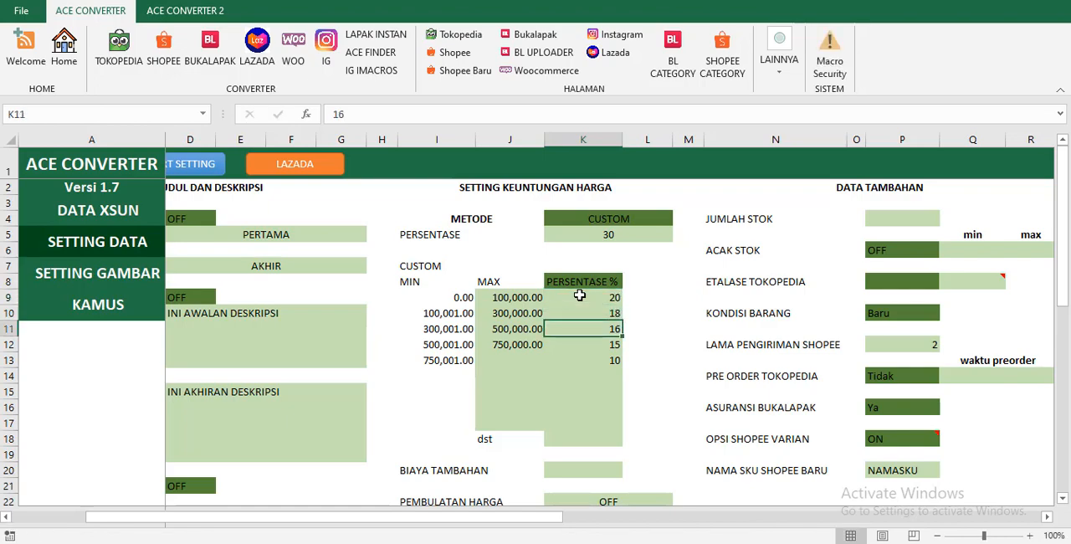
Set the additional cost (BIAYA TAMBAHAN) in the price-profit settings to 4400.
{"action": "scroll", "coordinate": [579, 296], "scroll_direction": "down", "scroll_amount": 2}
{"action": "left_click", "coordinate": [577, 376]}
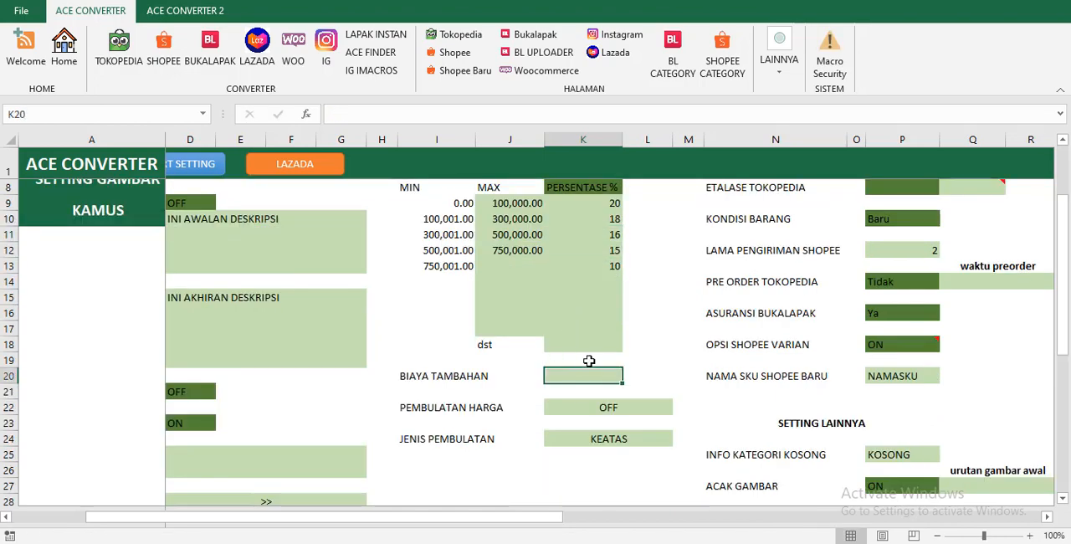
{"action": "scroll", "coordinate": [585, 356], "scroll_direction": "up", "scroll_amount": 2}
{"action": "scroll", "coordinate": [576, 331], "scroll_direction": "down", "scroll_amount": 1}
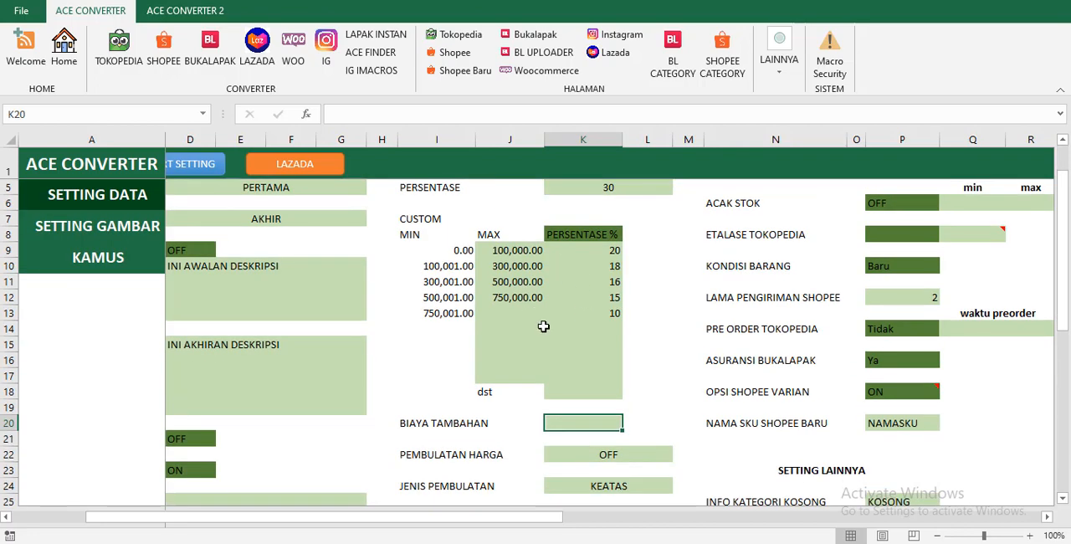
{"action": "scroll", "coordinate": [545, 325], "scroll_direction": "up", "scroll_amount": 1}
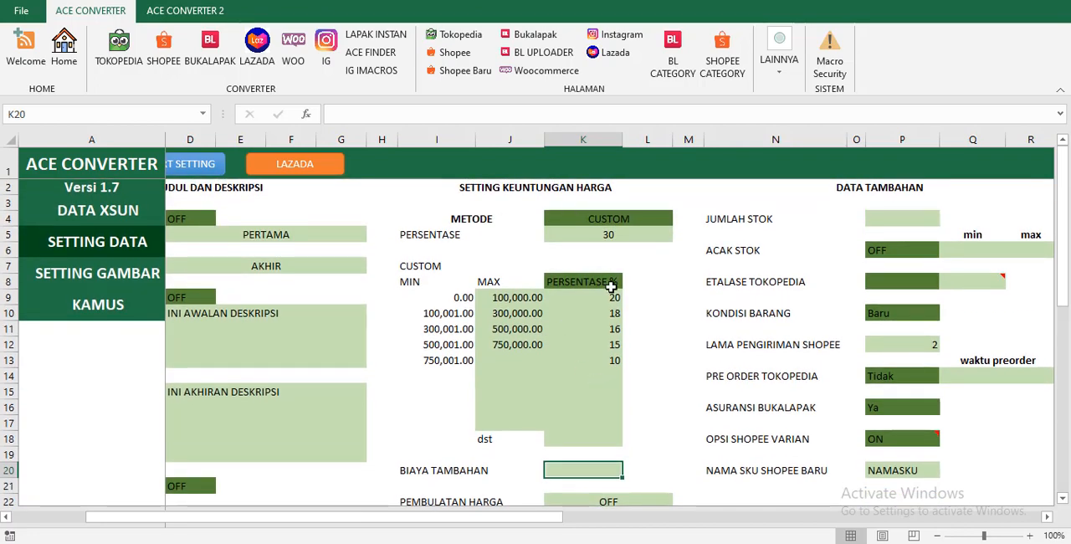
{"action": "left_click", "coordinate": [550, 234]}
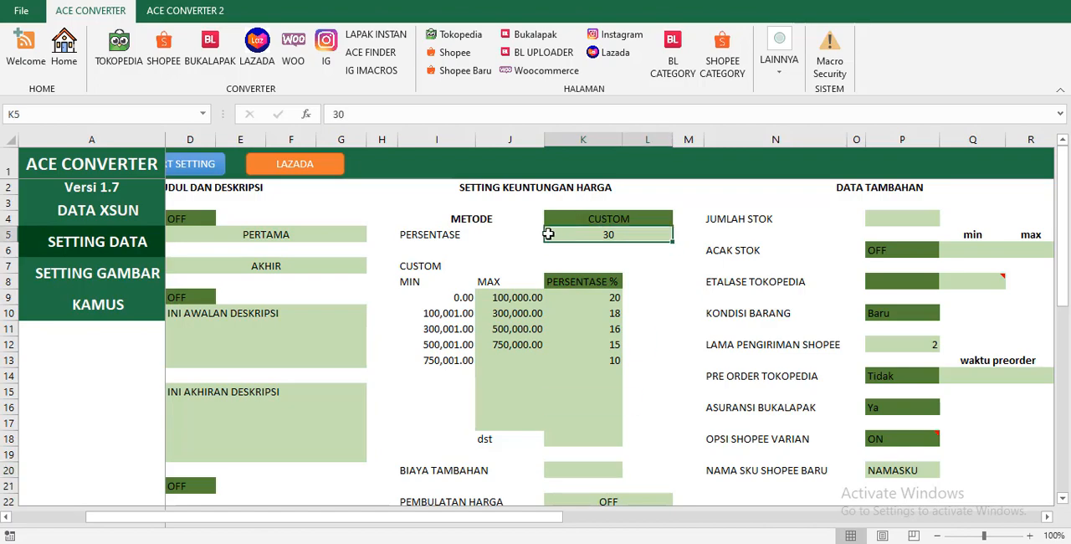
{"action": "left_click", "coordinate": [561, 329]}
{"action": "scroll", "coordinate": [562, 325], "scroll_direction": "down", "scroll_amount": 2}
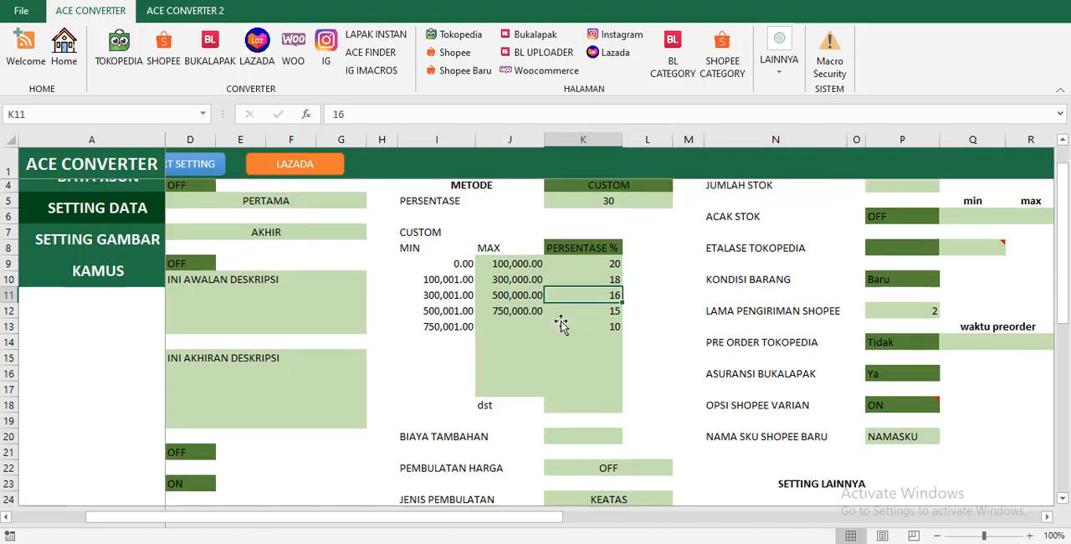
{"action": "left_click", "coordinate": [597, 379]}
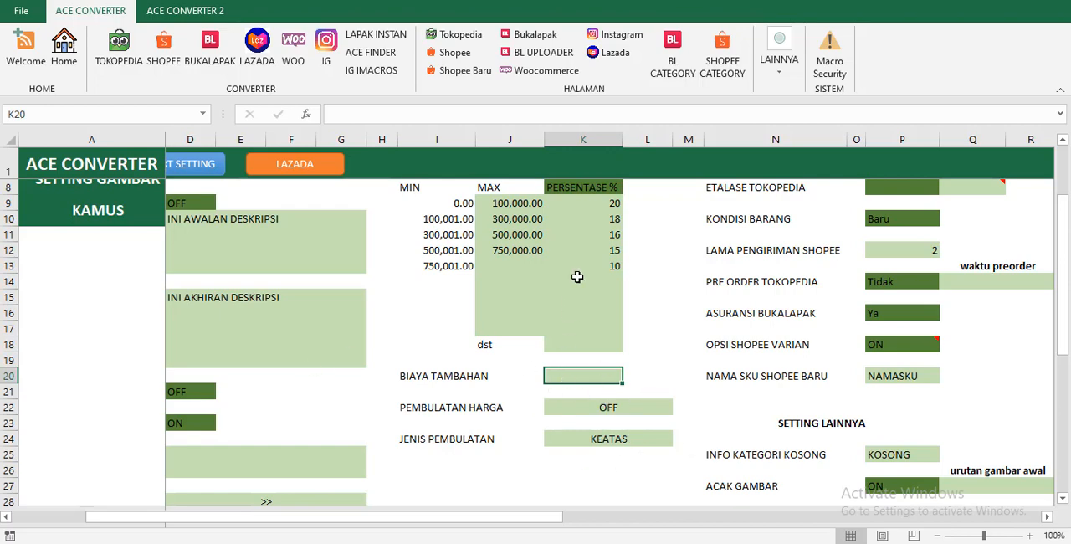
{"action": "scroll", "coordinate": [577, 275], "scroll_direction": "up", "scroll_amount": 2}
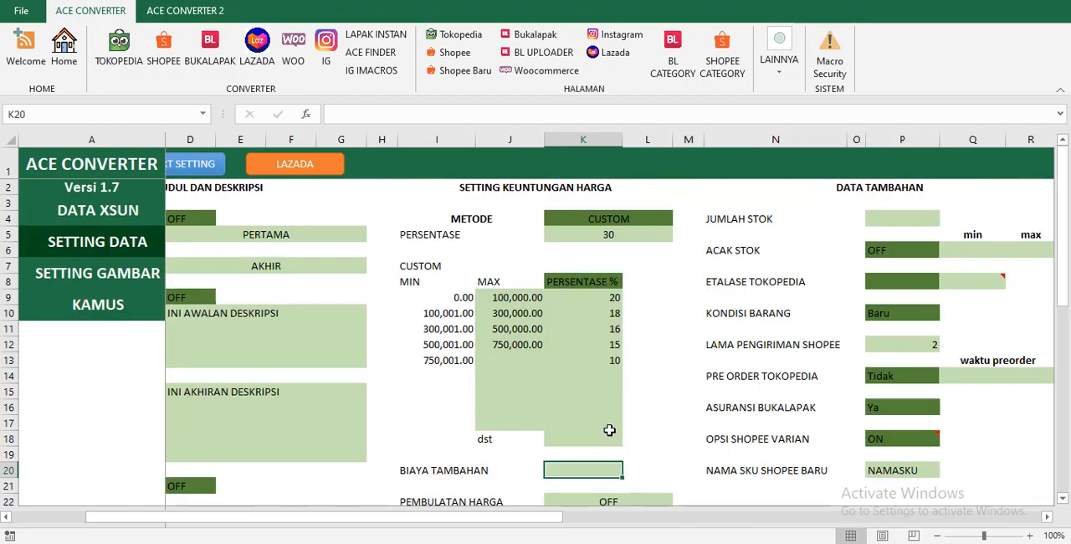
{"action": "type", "text": "4400"}
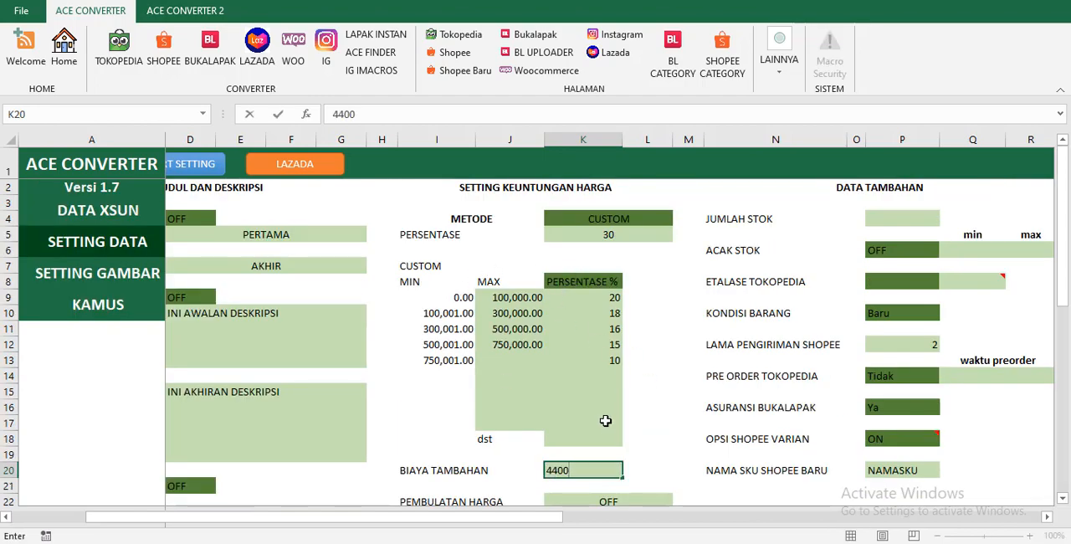
{"action": "key", "text": "Return"}
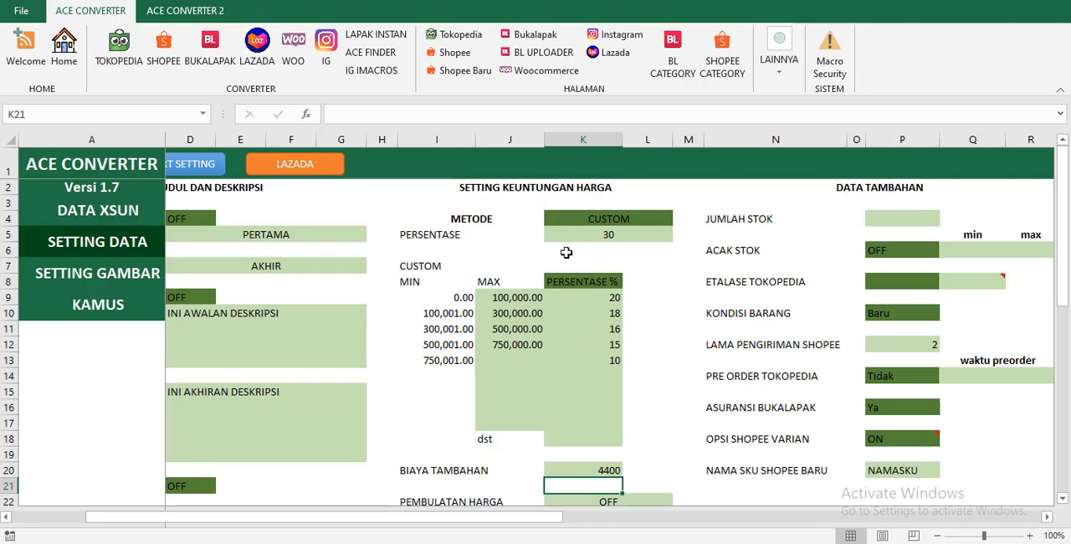
Switch the profit METODE to PERSENTASE and select the percentage value beneath it.
{"action": "left_click", "coordinate": [609, 219]}
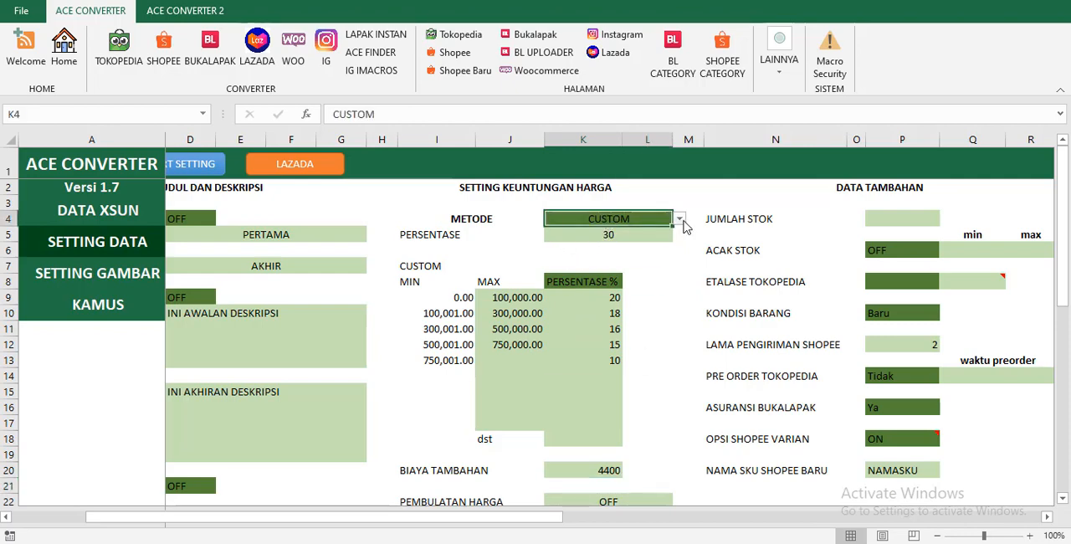
{"action": "left_click", "coordinate": [680, 219]}
{"action": "left_click", "coordinate": [643, 242]}
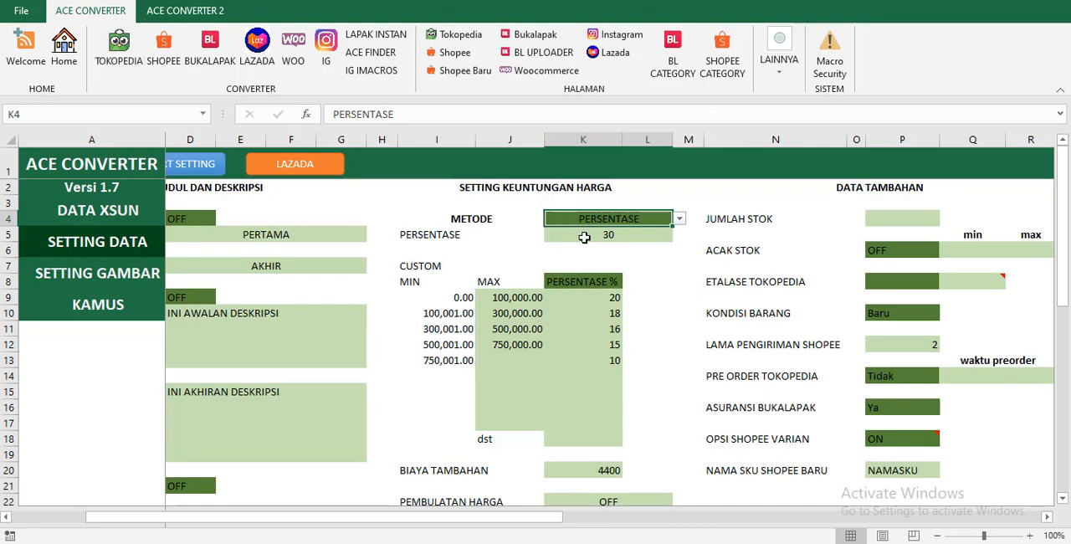
{"action": "left_click", "coordinate": [584, 238]}
Examine the BIAYA TAMBAHAN value and the choices offered for PEMBULATAN HARGA without changing them.
{"action": "scroll", "coordinate": [602, 470], "scroll_direction": "down", "scroll_amount": 1}
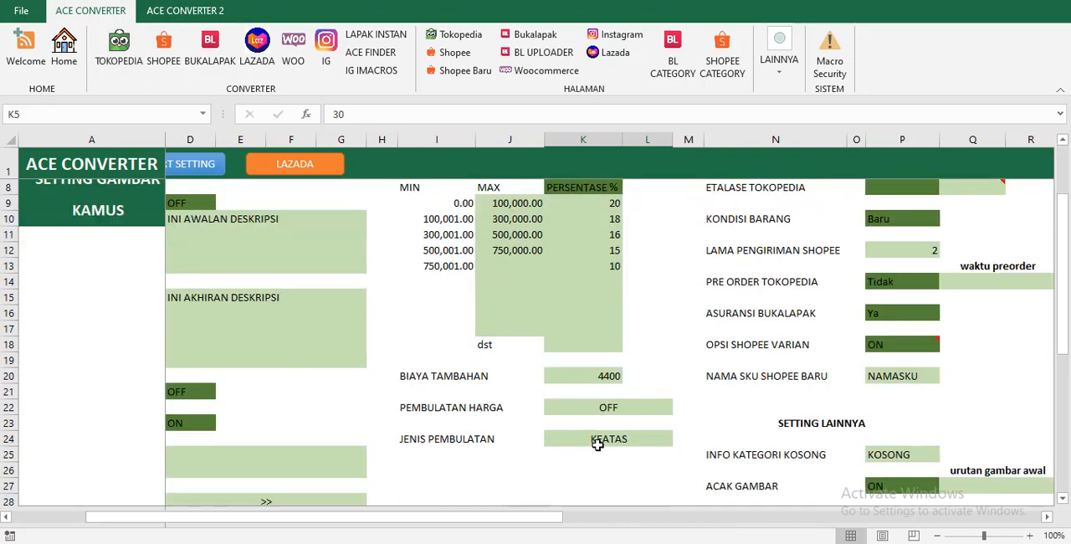
{"action": "left_click", "coordinate": [608, 376]}
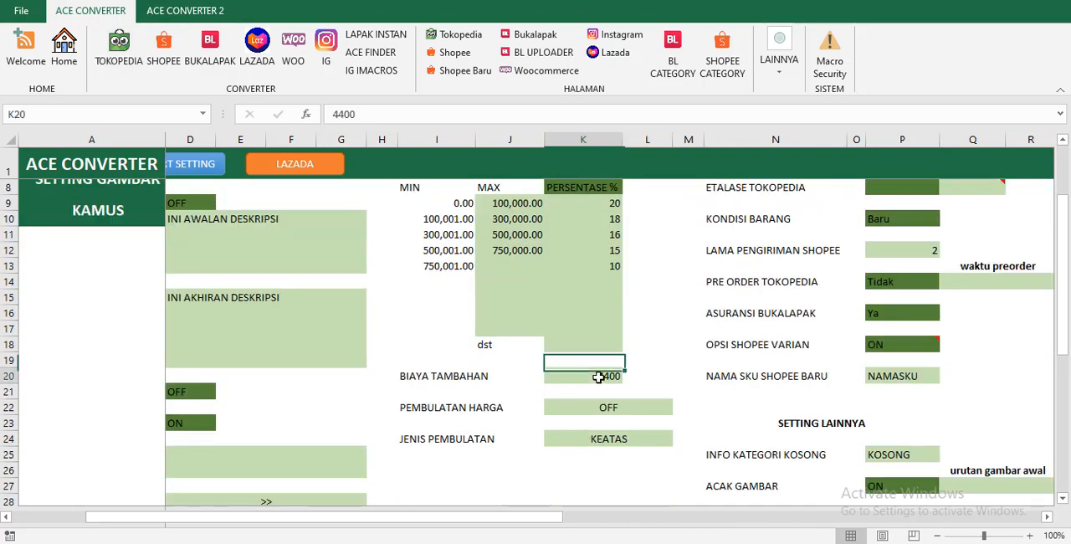
{"action": "left_click", "coordinate": [595, 421]}
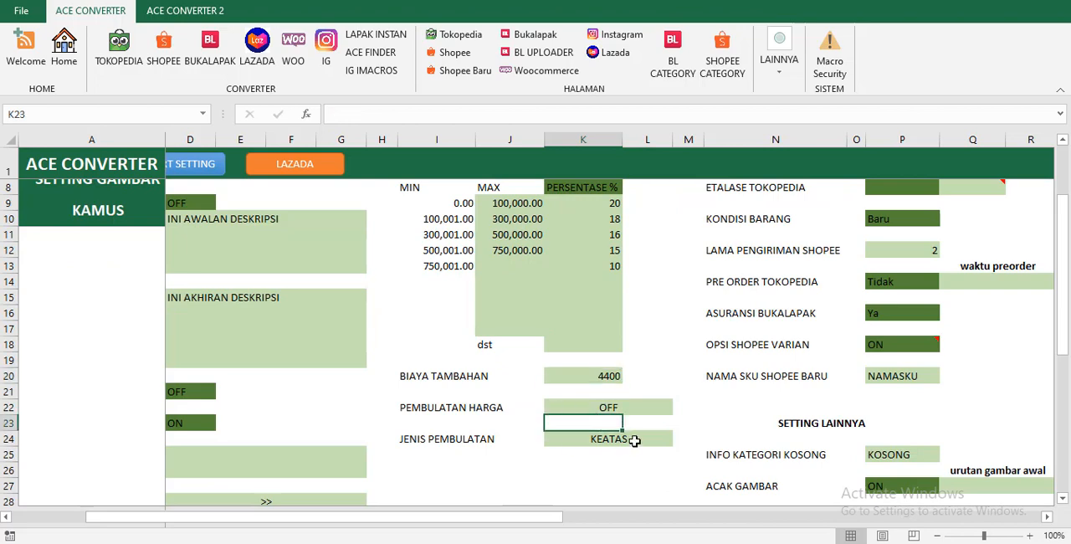
{"action": "left_click", "coordinate": [603, 405]}
{"action": "left_click", "coordinate": [622, 435]}
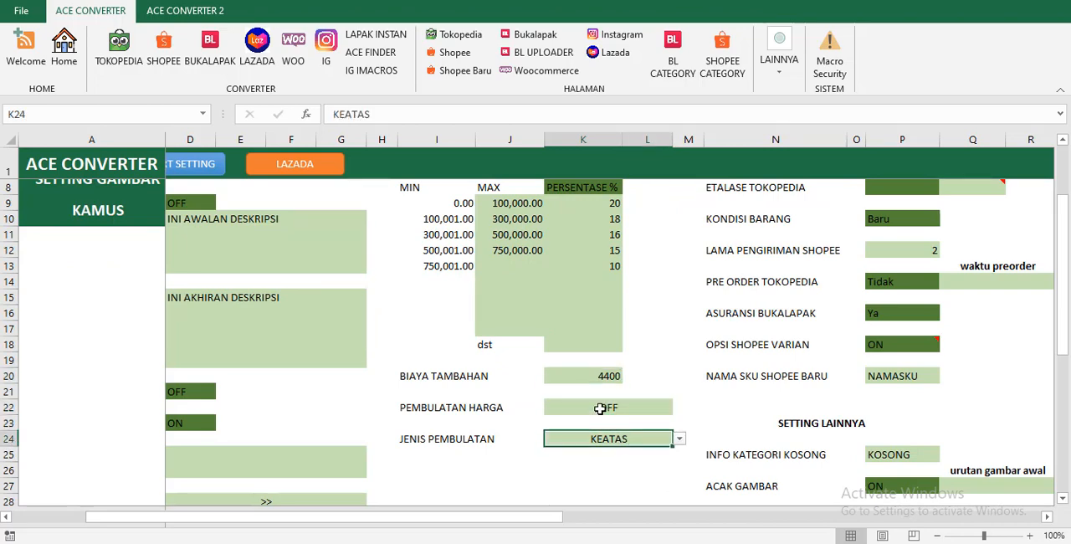
{"action": "left_click", "coordinate": [600, 409]}
{"action": "left_click", "coordinate": [679, 407]}
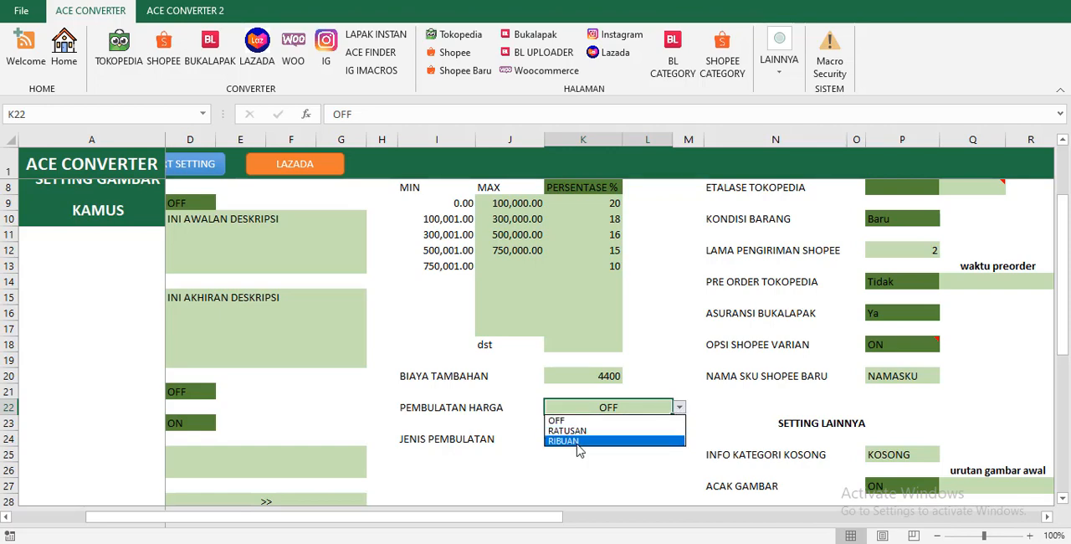
{"action": "key", "text": "Escape"}
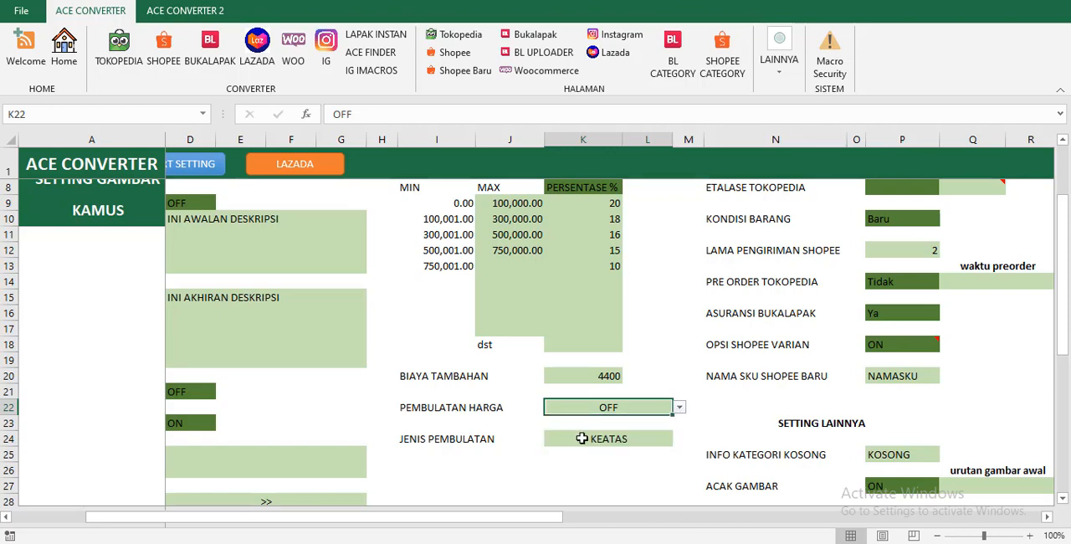
Choose KEATAS as the rounding type for JENIS PEMBULATAN.
{"action": "left_click", "coordinate": [666, 440]}
{"action": "left_click", "coordinate": [680, 439]}
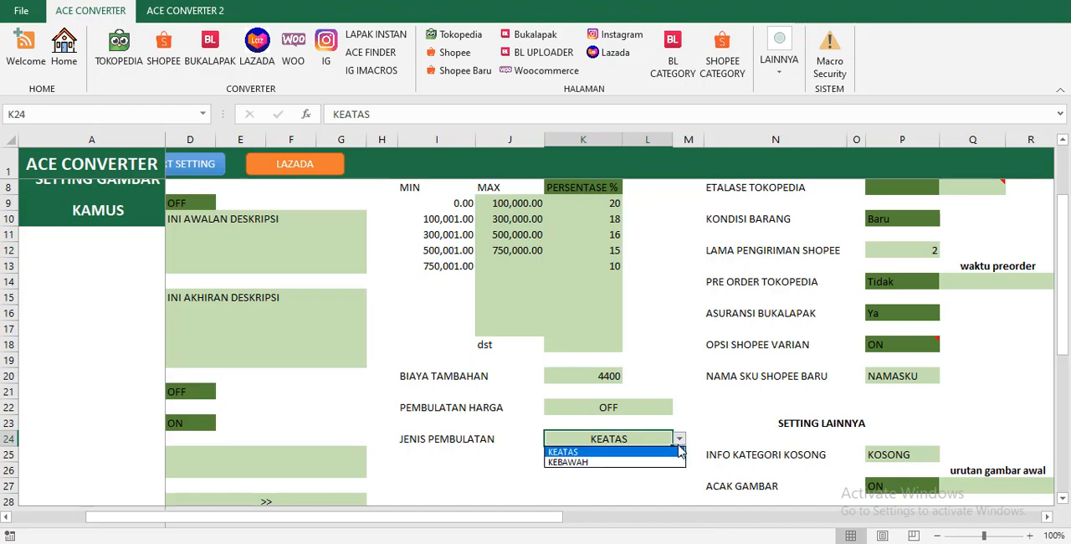
{"action": "left_click", "coordinate": [617, 452]}
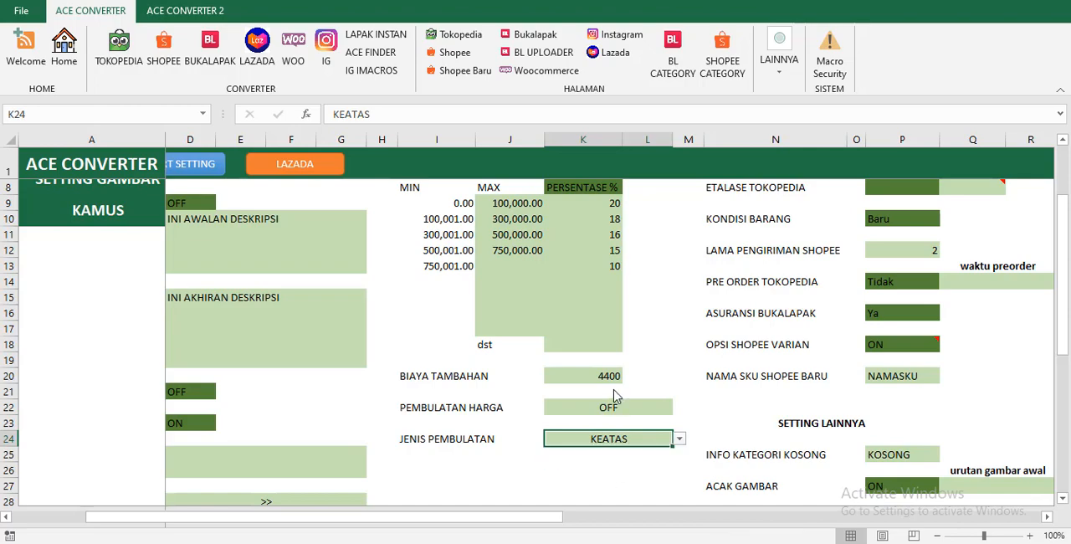
Bring the DATA TAMBAHAN section into view and select the empty JUMLAH STOK cell.
{"action": "scroll", "coordinate": [614, 389], "scroll_direction": "up", "scroll_amount": 2}
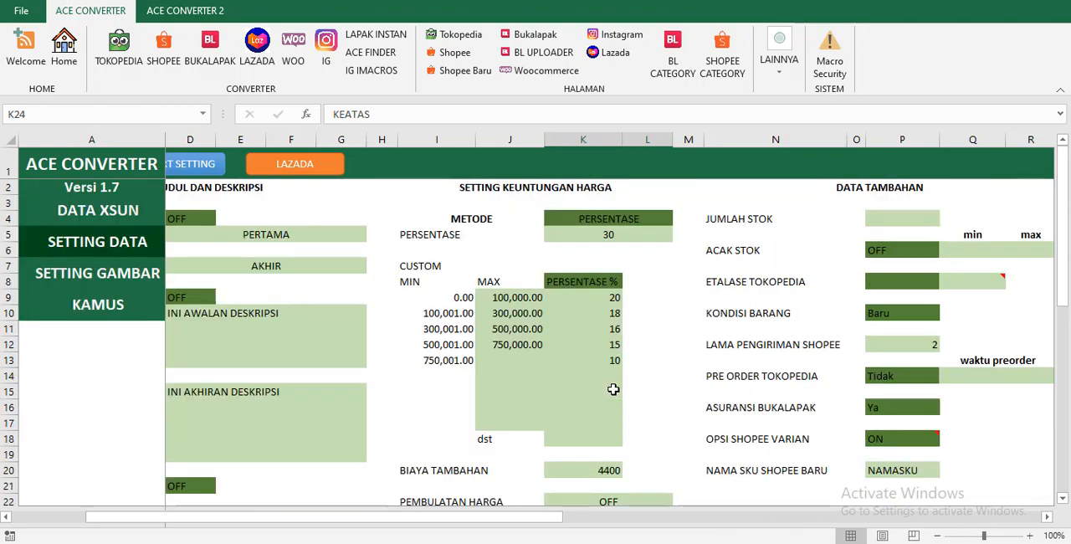
{"action": "left_click", "coordinate": [642, 272]}
{"action": "left_click", "coordinate": [666, 309]}
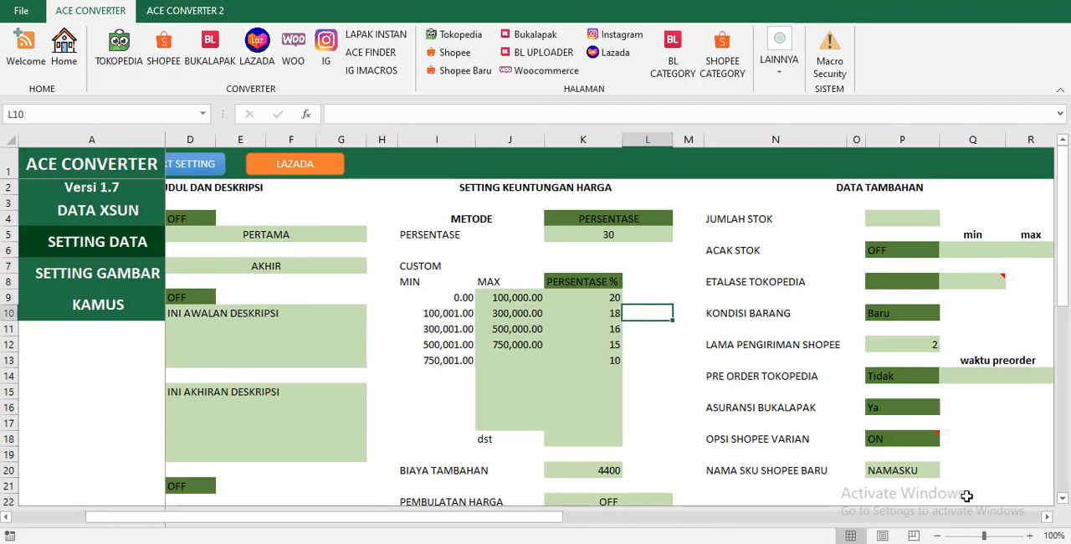
{"action": "left_click_drag", "start_coordinate": [1044, 515], "coordinate": [1045, 516]}
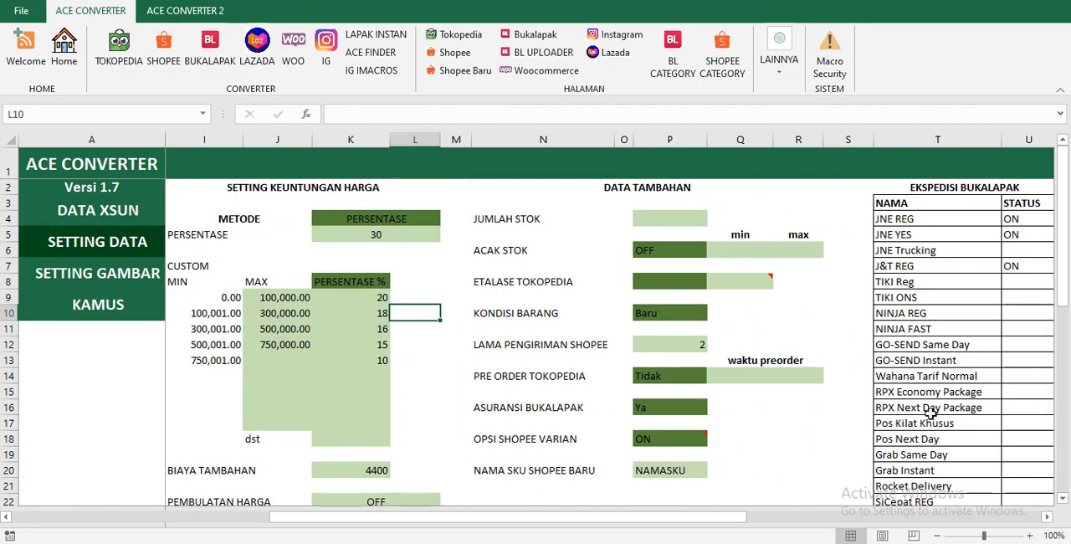
{"action": "left_click", "coordinate": [1044, 517]}
{"action": "left_click", "coordinate": [545, 247]}
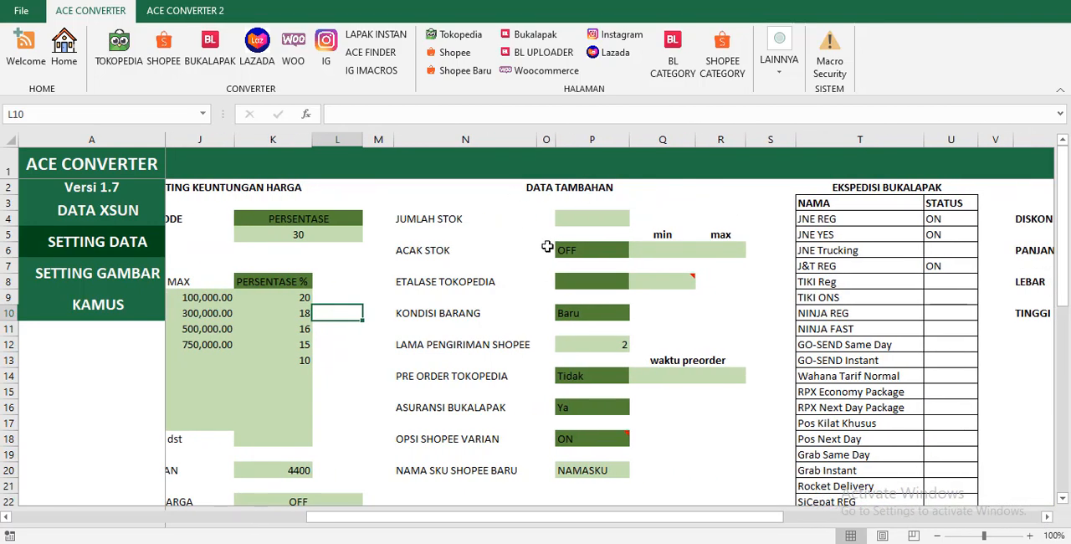
{"action": "left_click", "coordinate": [569, 219]}
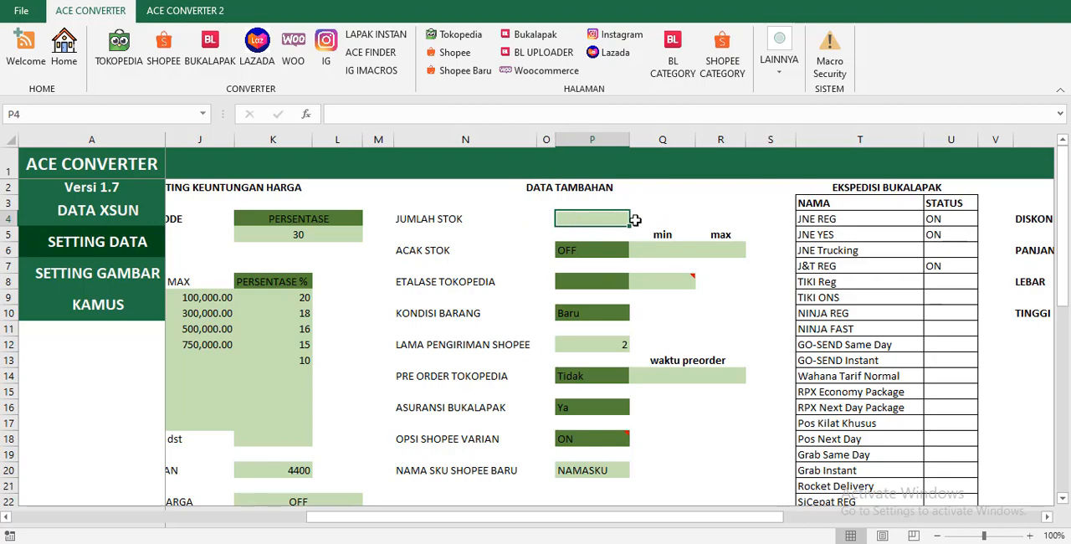
Open the Tokopedia template page and examine the stock values in its Jumlah column.
{"action": "left_click", "coordinate": [452, 37]}
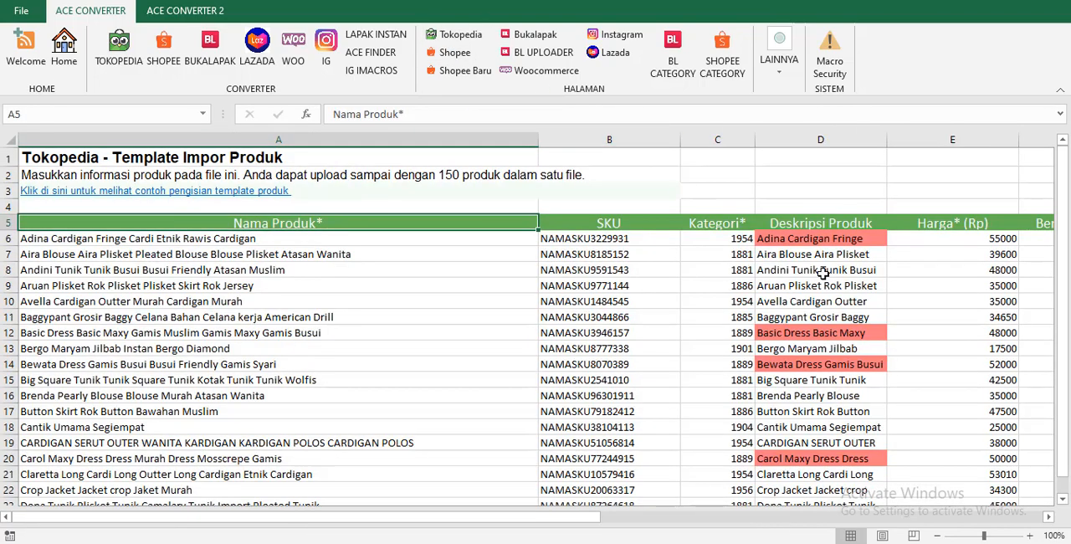
{"action": "left_click", "coordinate": [1052, 521]}
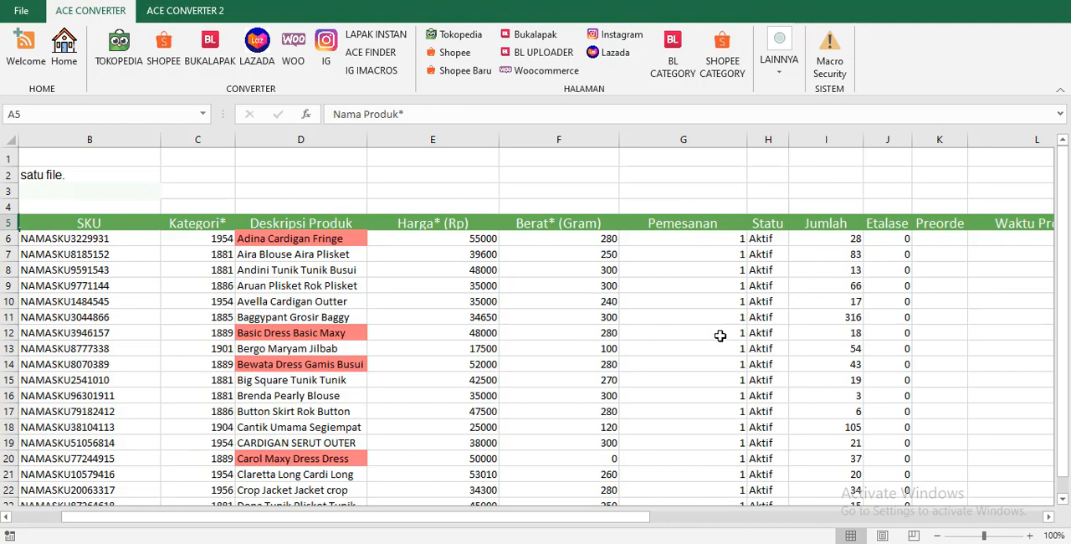
{"action": "left_click", "coordinate": [1051, 520]}
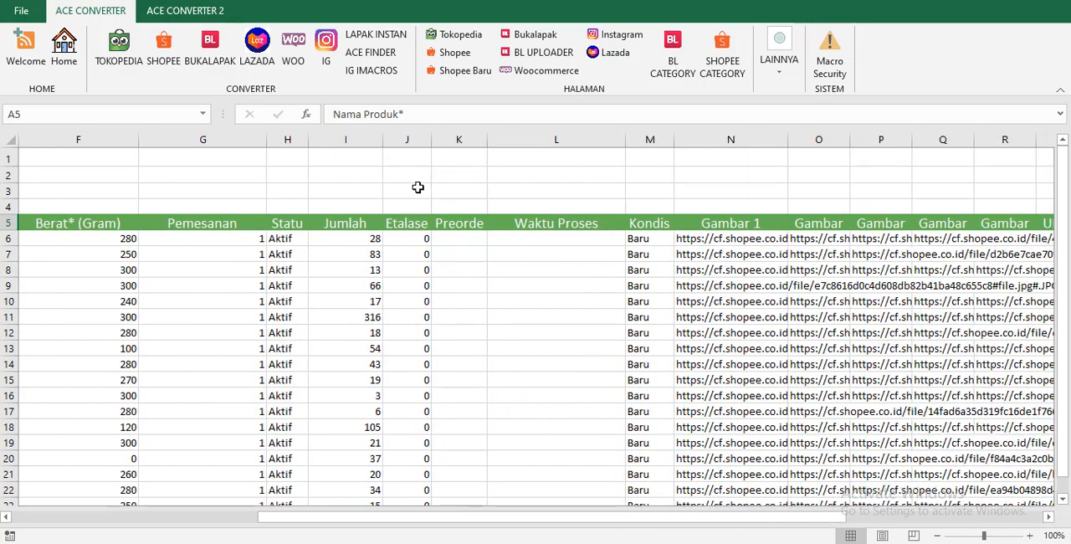
{"action": "left_click", "coordinate": [343, 251]}
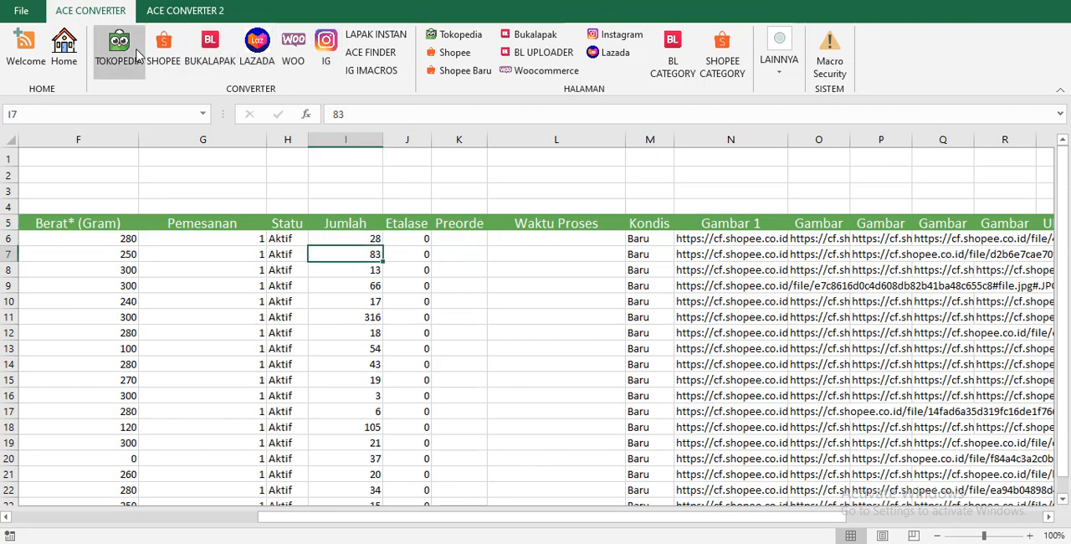
Return to the SETTING DATA page and set JUMLAH STOK to 30 under DATA TAMBAHAN.
{"action": "left_click", "coordinate": [63, 51]}
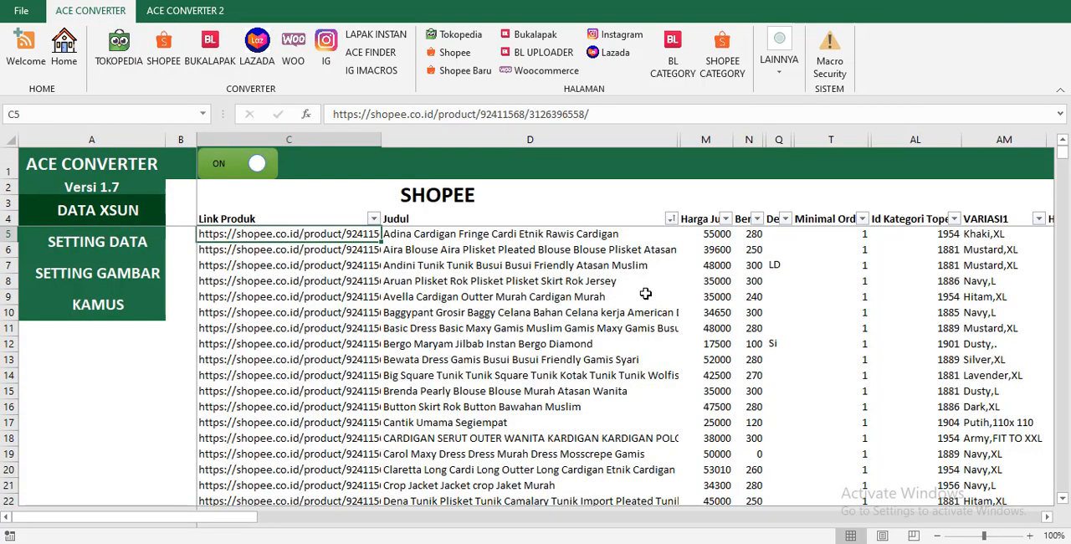
{"action": "left_click", "coordinate": [142, 243]}
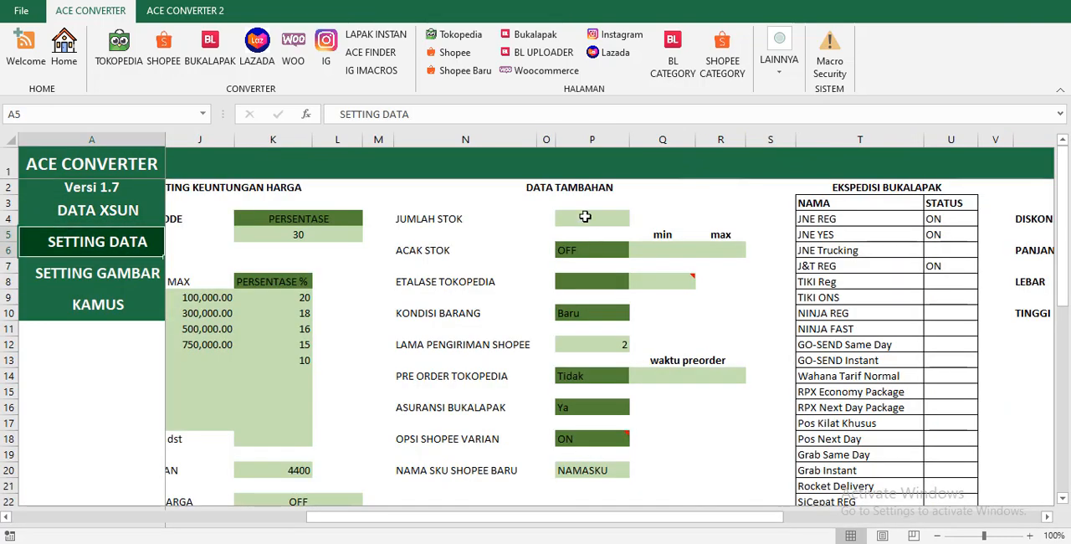
{"action": "left_click", "coordinate": [584, 217]}
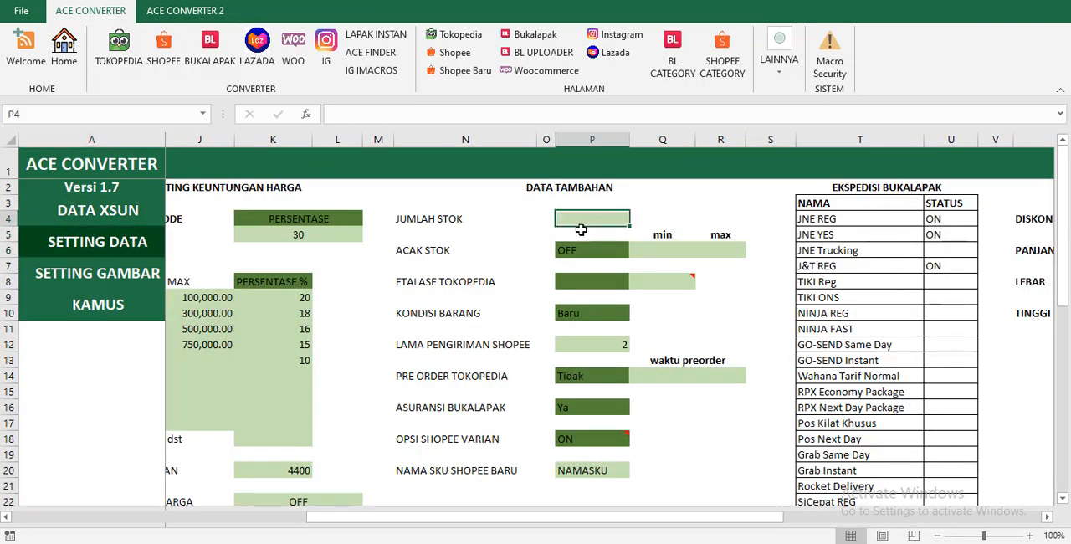
{"action": "left_click", "coordinate": [65, 49]}
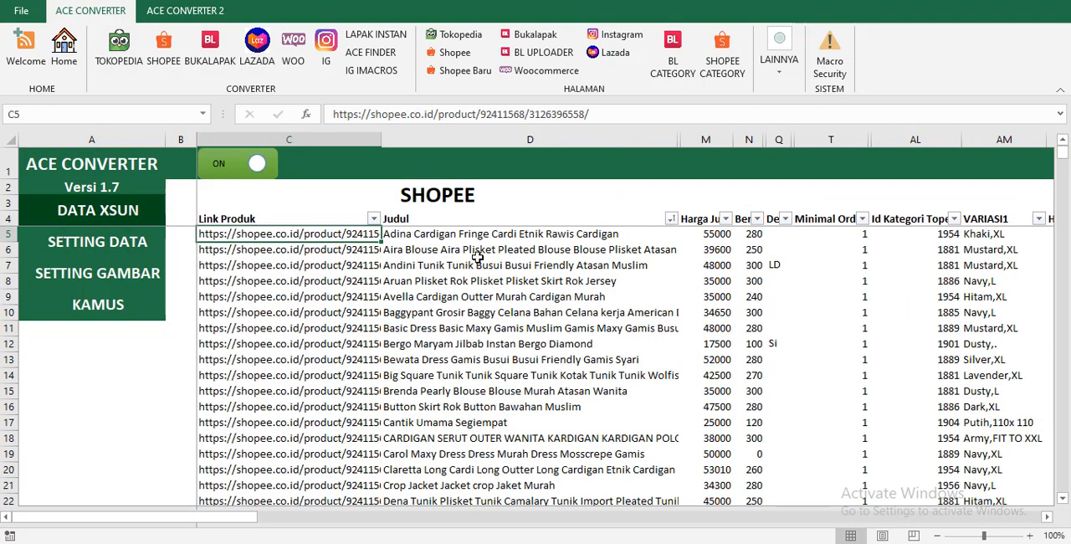
{"action": "left_click", "coordinate": [114, 243]}
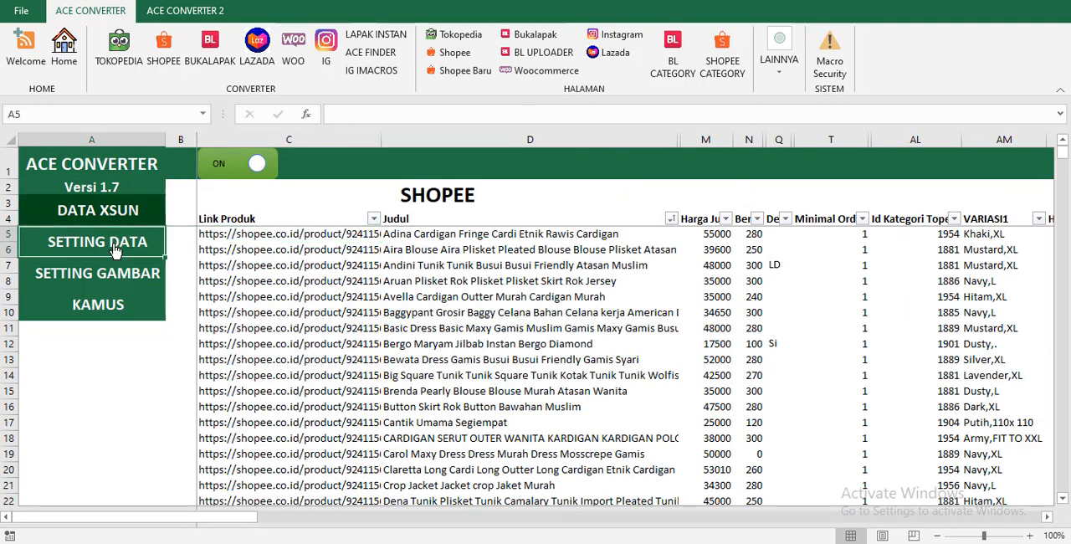
{"action": "left_click", "coordinate": [560, 219]}
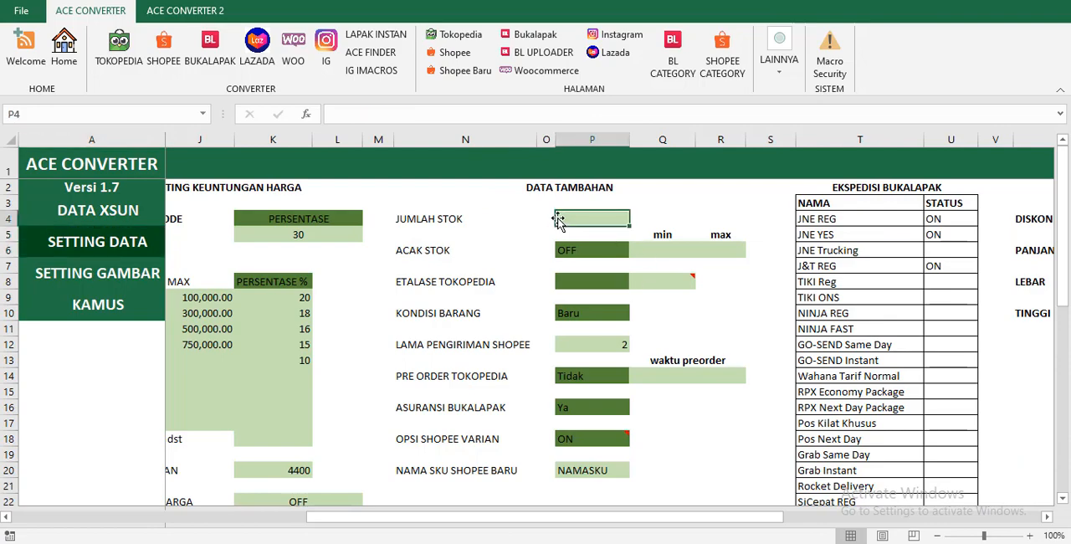
{"action": "type", "text": "30"}
{"action": "key", "text": "Return"}
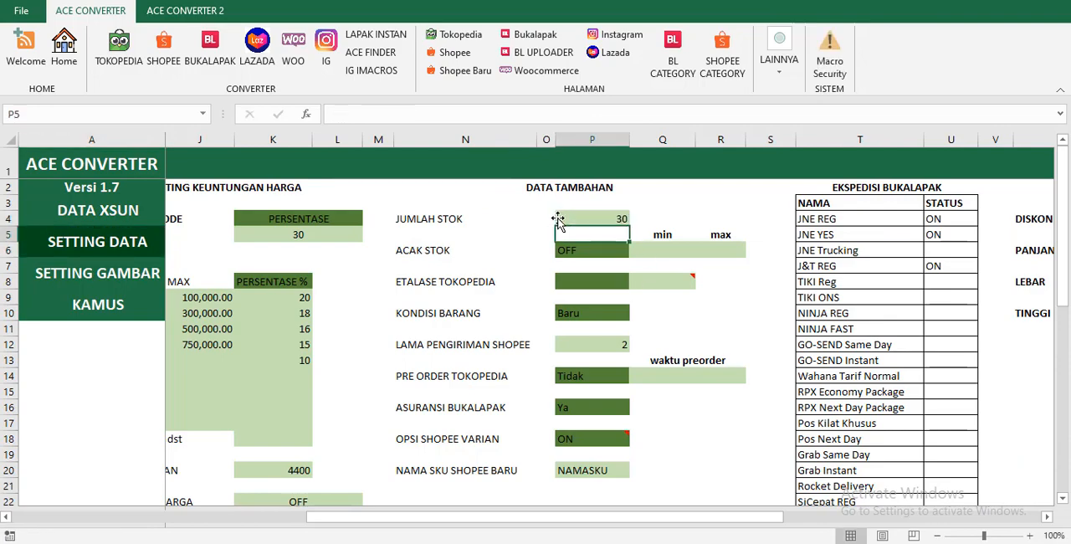
Switch ACAK STOK to ON and set its random stock range to min 10 and max 30.
{"action": "left_click", "coordinate": [600, 249]}
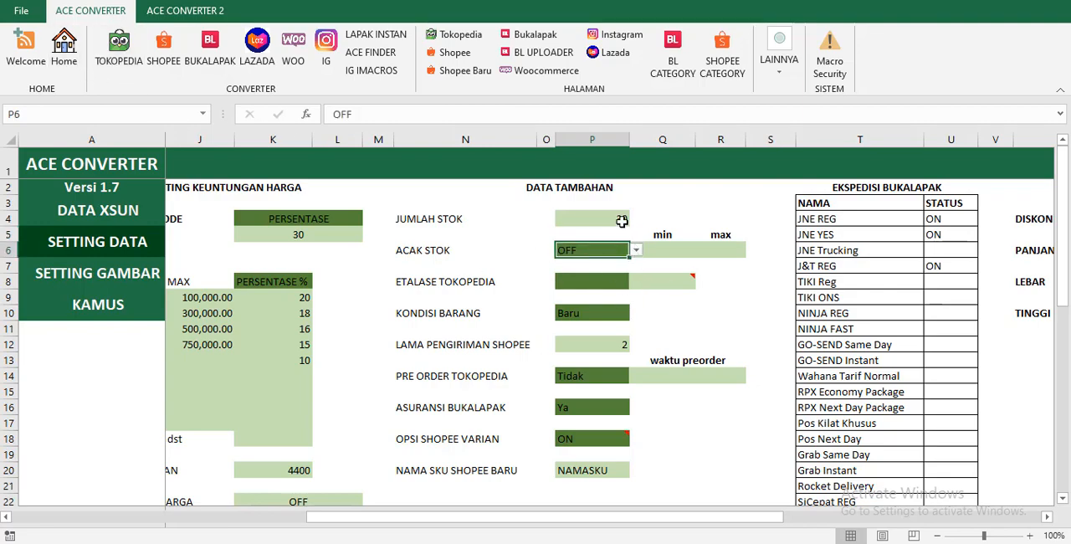
{"action": "left_click", "coordinate": [636, 251]}
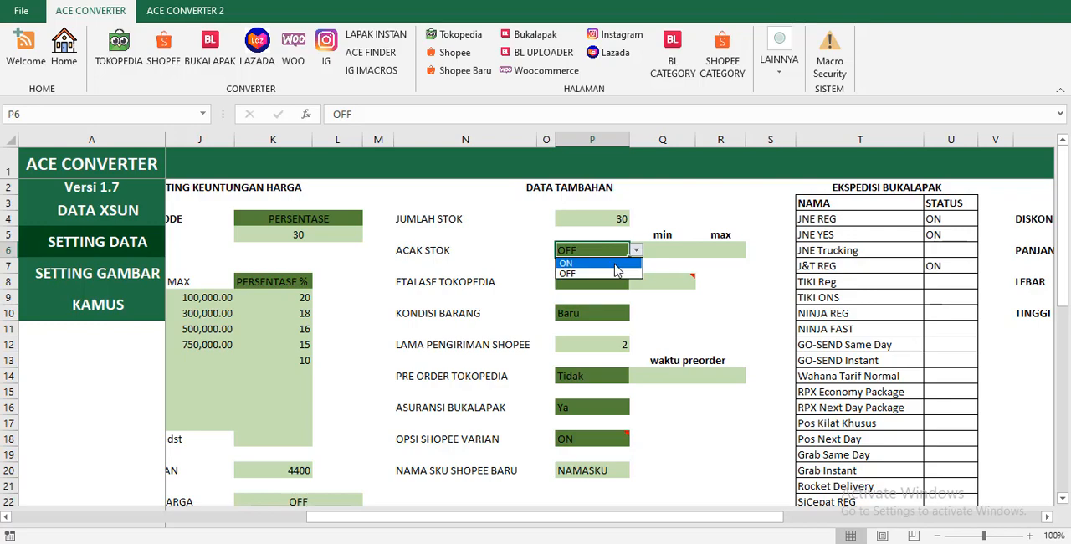
{"action": "left_click", "coordinate": [591, 265]}
{"action": "left_click", "coordinate": [661, 247]}
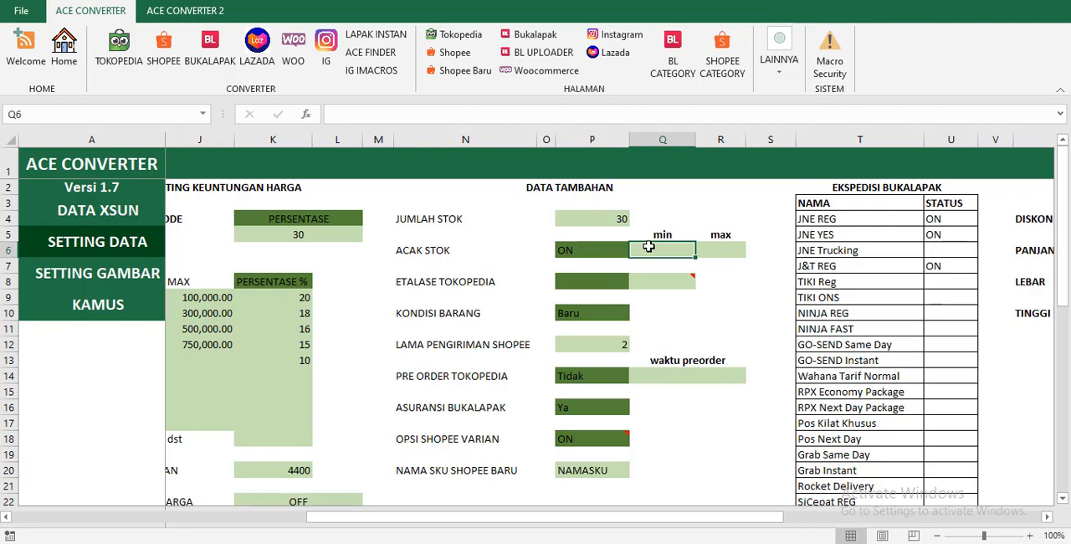
{"action": "type", "text": "10"}
{"action": "key", "text": "Tab"}
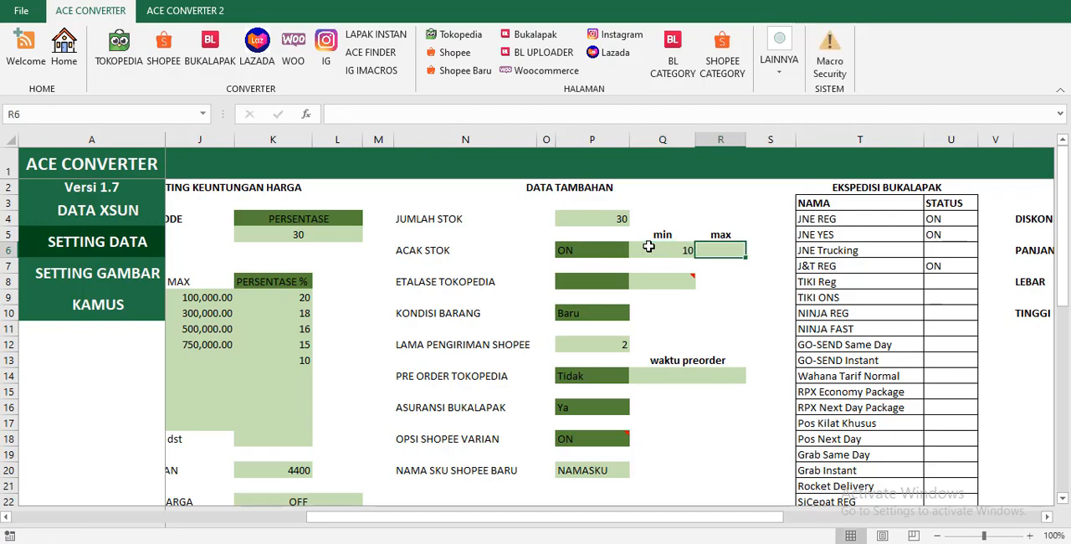
{"action": "type", "text": "30"}
{"action": "key", "text": "Return"}
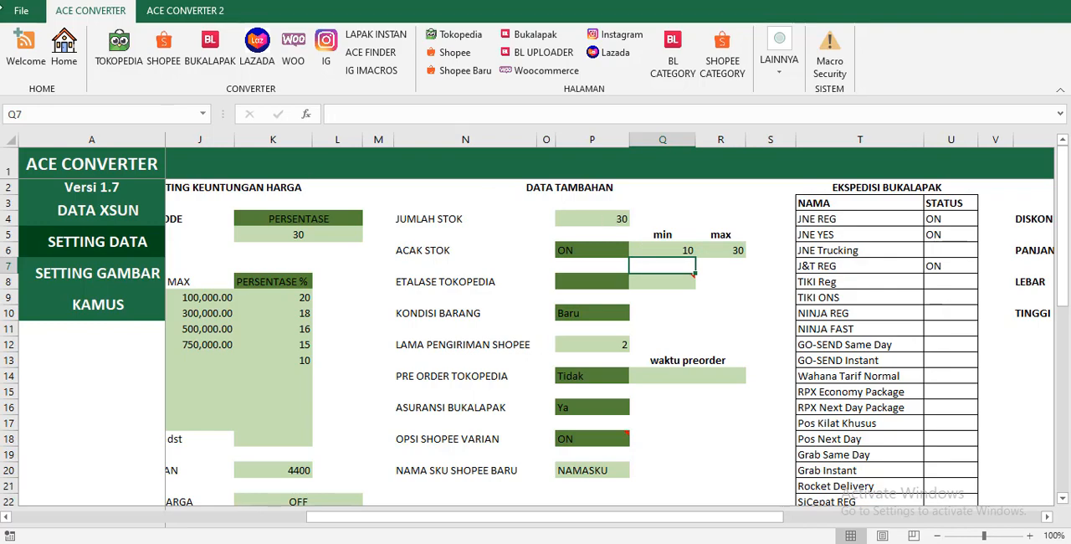
Convert the Shopee product data to the Tokopedia template and dismiss the conversion report and closing message.
{"action": "left_click", "coordinate": [163, 50]}
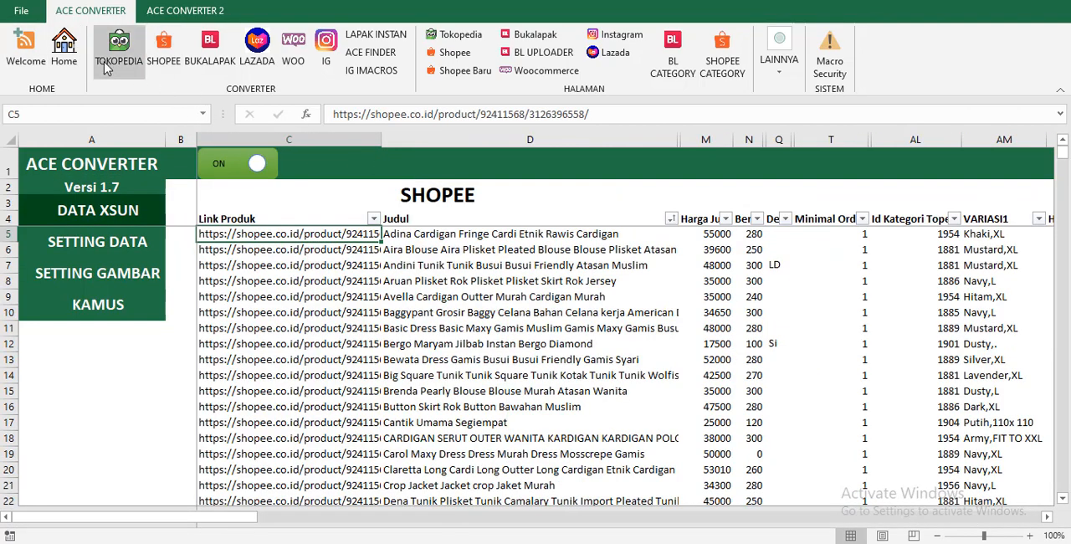
{"action": "left_click", "coordinate": [134, 50]}
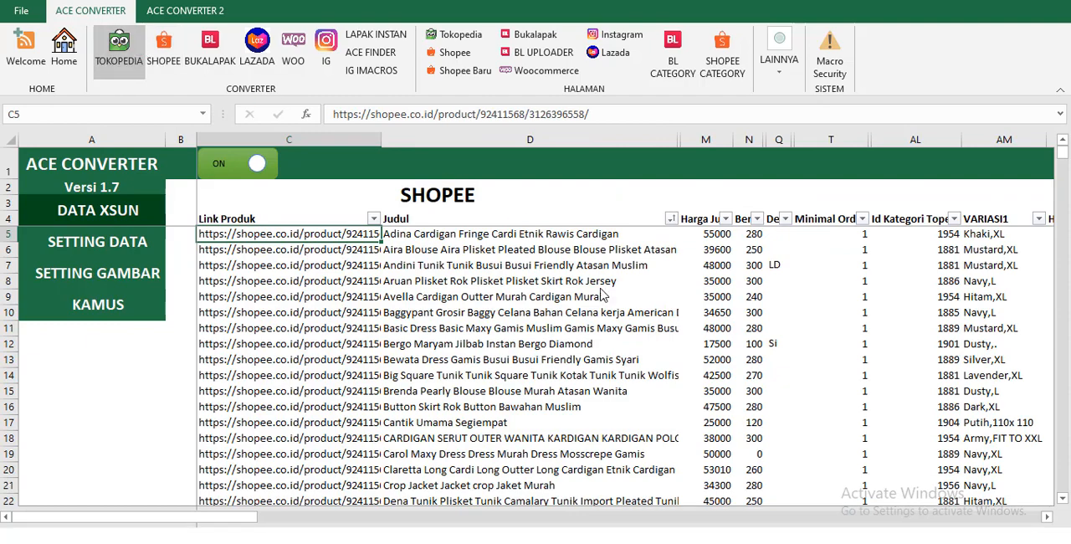
{"action": "left_click", "coordinate": [552, 316]}
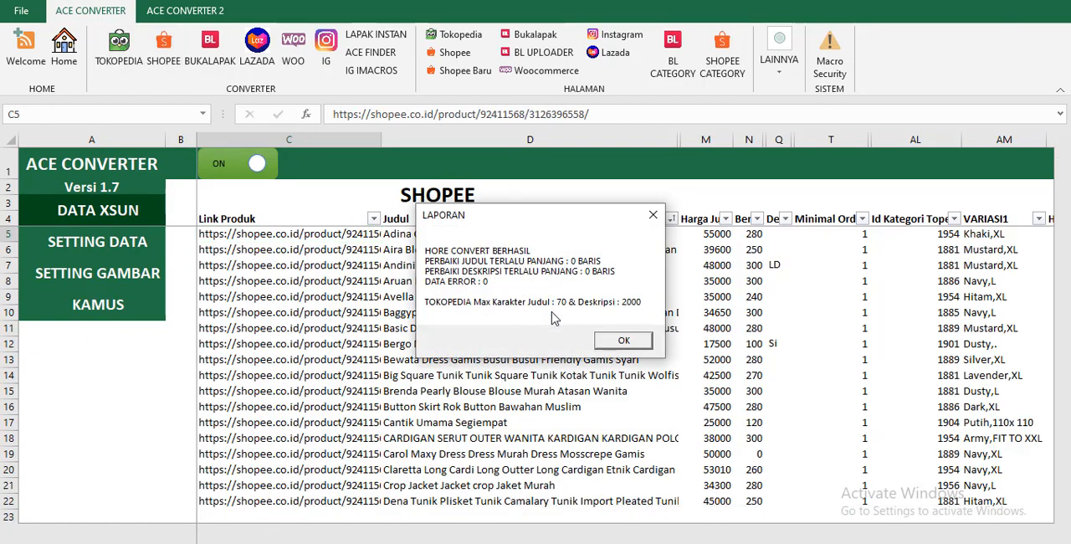
{"action": "left_click", "coordinate": [614, 343]}
{"action": "left_click", "coordinate": [615, 315]}
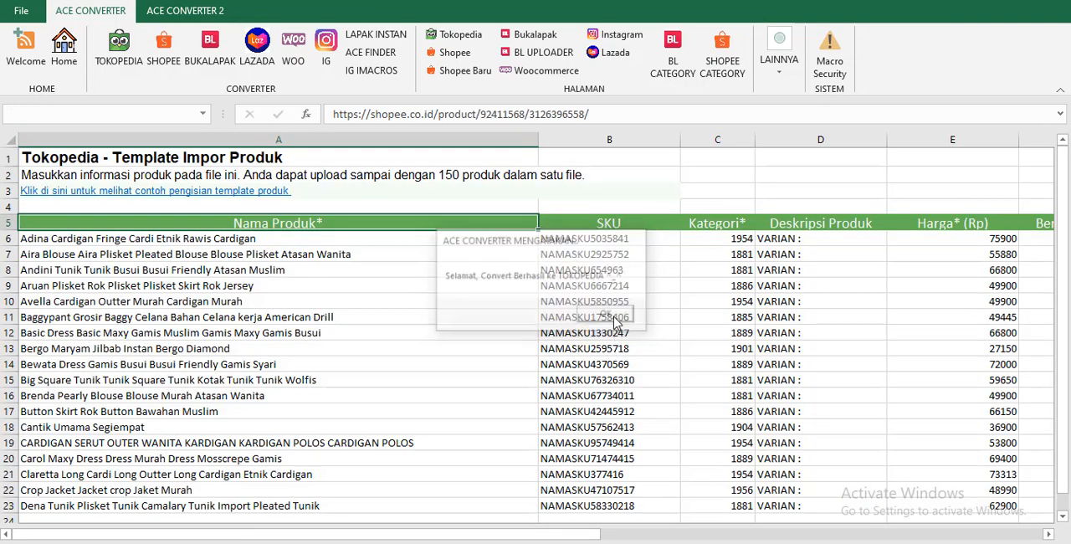
Examine the randomized stock values in the Jumlah column of the converted Tokopedia template.
{"action": "left_click", "coordinate": [1048, 517]}
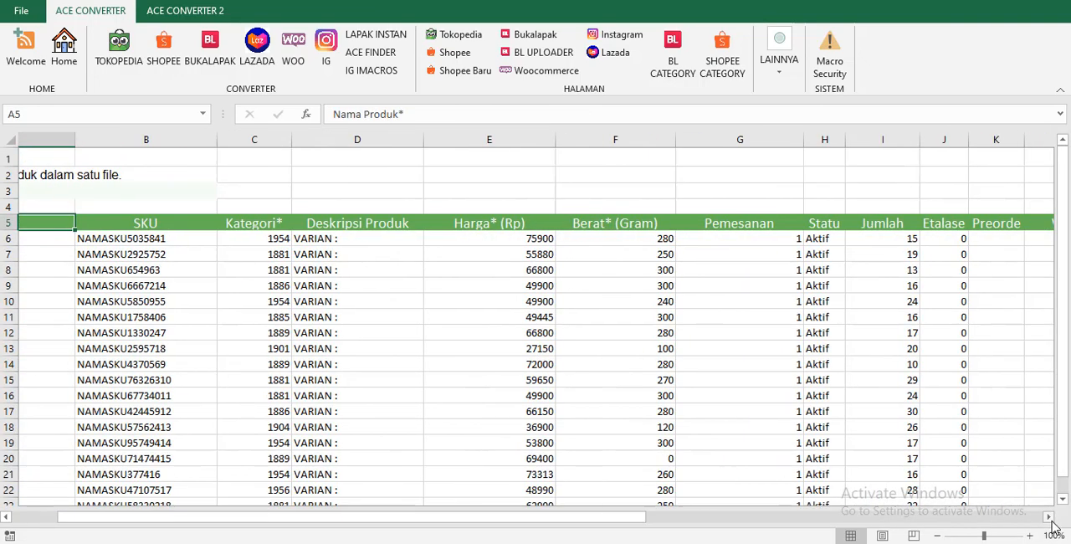
{"action": "left_click", "coordinate": [624, 243]}
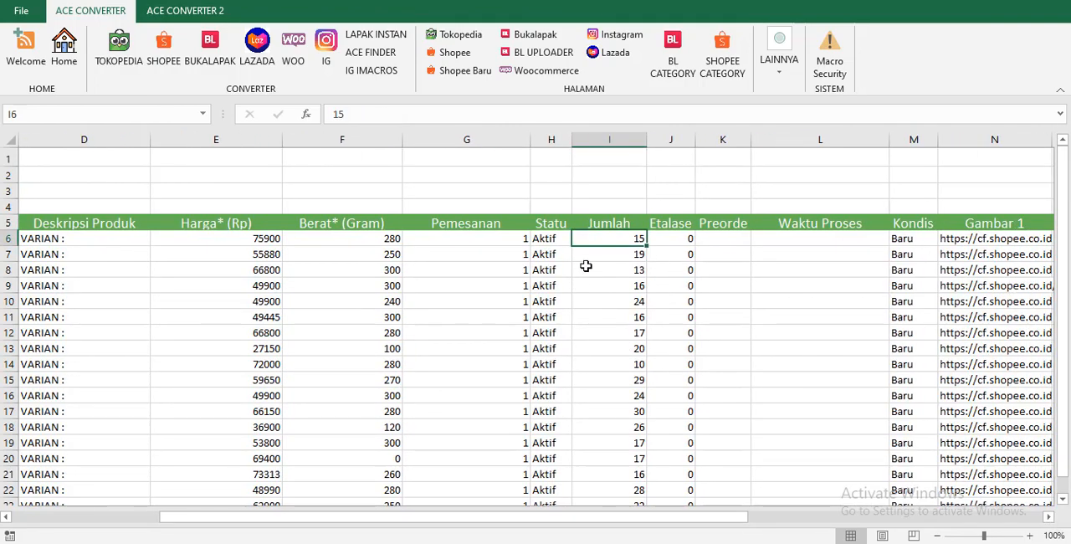
{"action": "scroll", "coordinate": [636, 395], "scroll_direction": "down", "scroll_amount": 3}
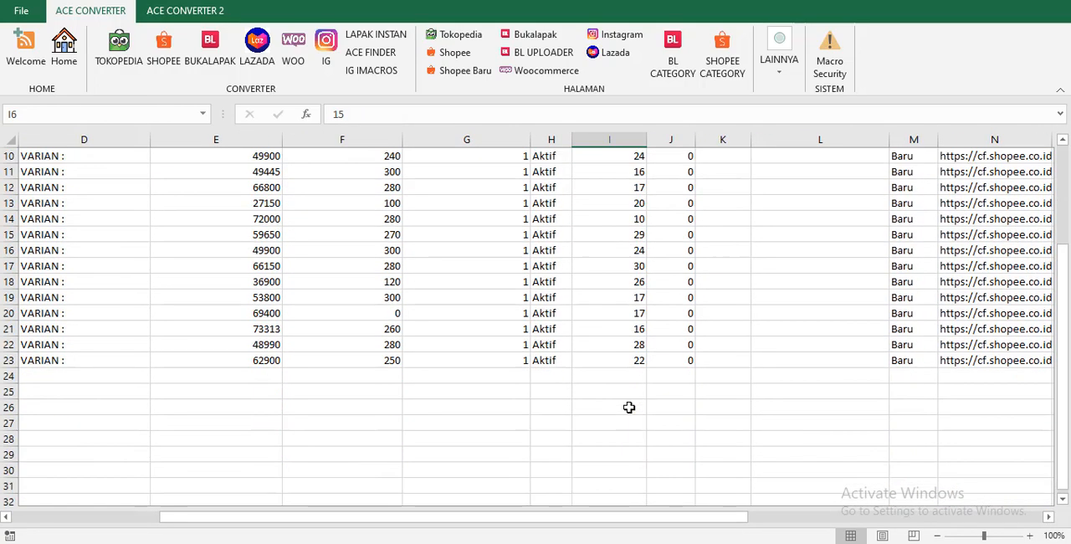
{"action": "scroll", "coordinate": [632, 428], "scroll_direction": "up", "scroll_amount": 3}
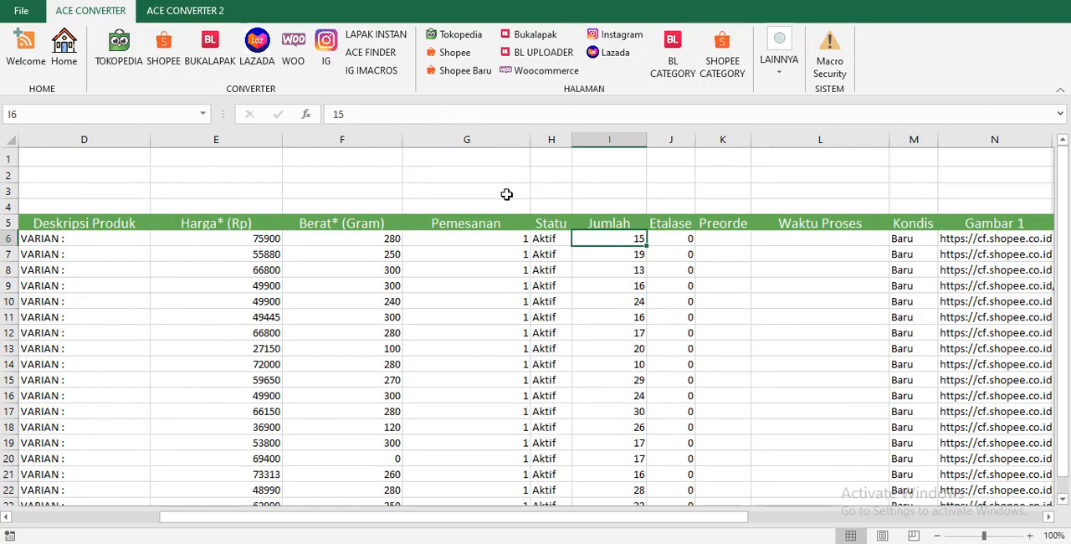
Go back to the SETTING DATA page and switch ACAK STOK to OFF.
{"action": "left_click", "coordinate": [437, 56]}
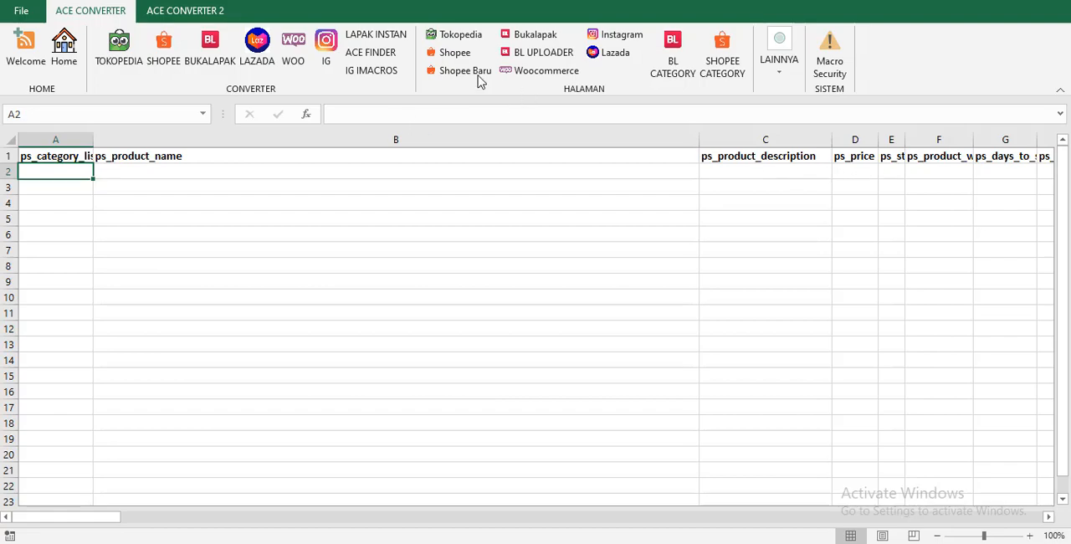
{"action": "left_click", "coordinate": [63, 46]}
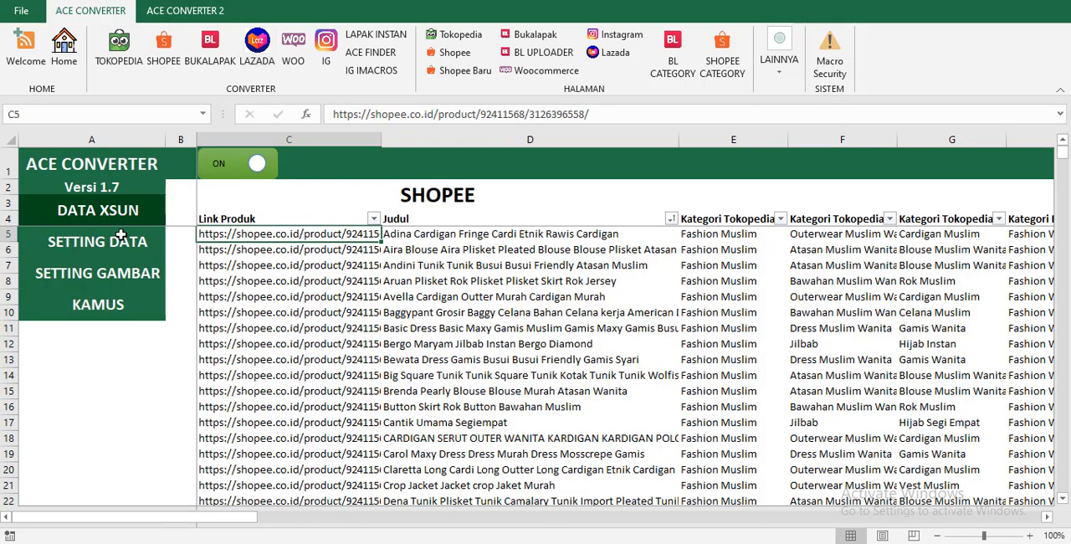
{"action": "left_click", "coordinate": [126, 246]}
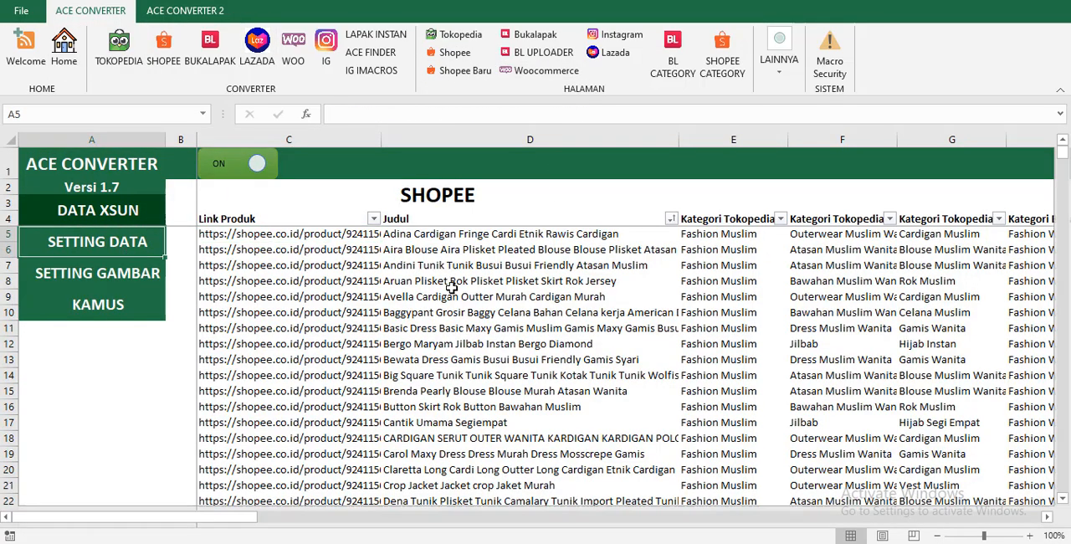
{"action": "left_click", "coordinate": [626, 251]}
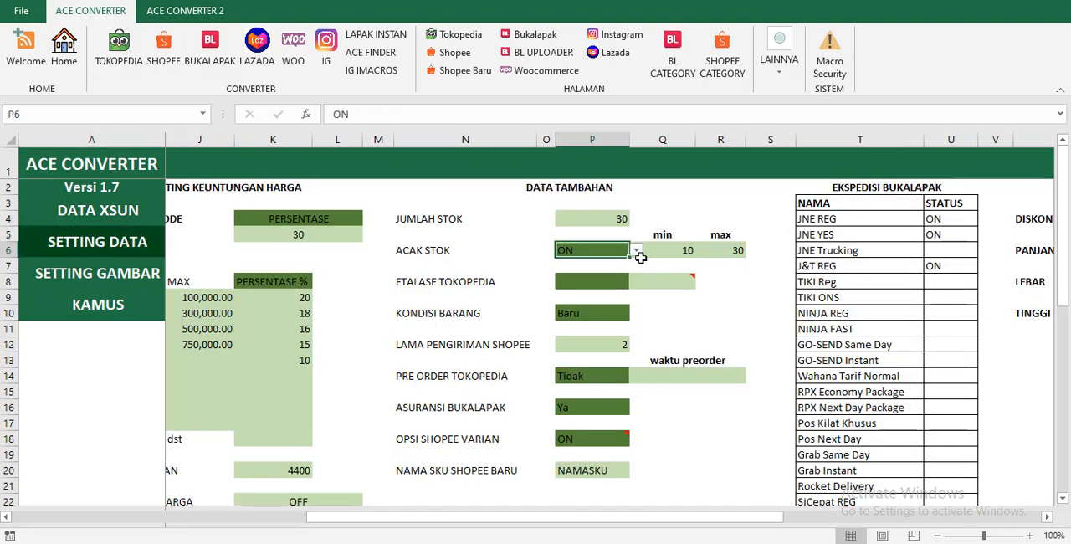
{"action": "left_click", "coordinate": [636, 250]}
{"action": "left_click", "coordinate": [603, 277]}
Select the ETALASE TOKOPEDIA setting and view its available choices without picking one.
{"action": "left_click", "coordinate": [592, 283]}
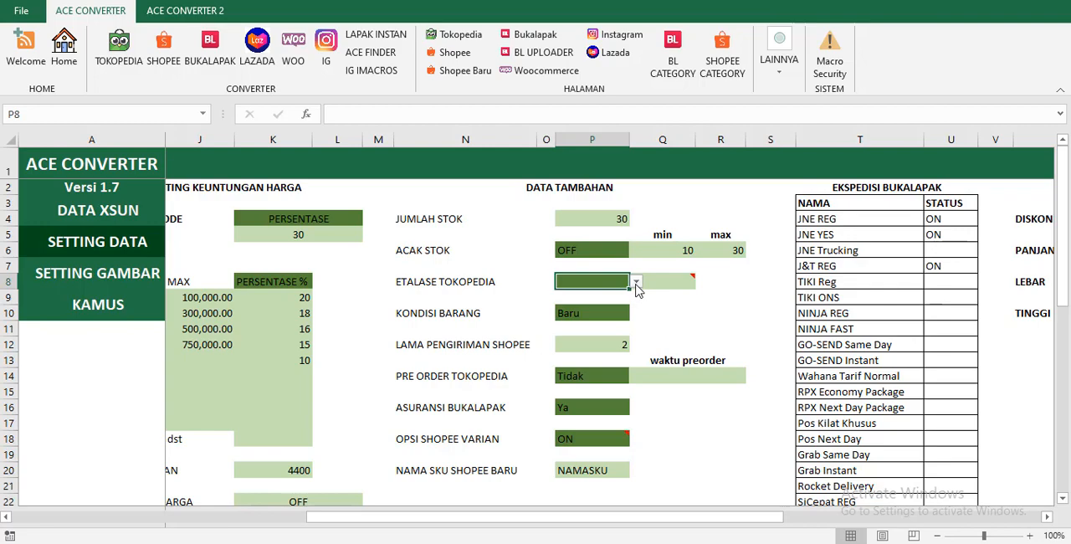
{"action": "left_click", "coordinate": [636, 284]}
{"action": "left_click", "coordinate": [636, 284]}
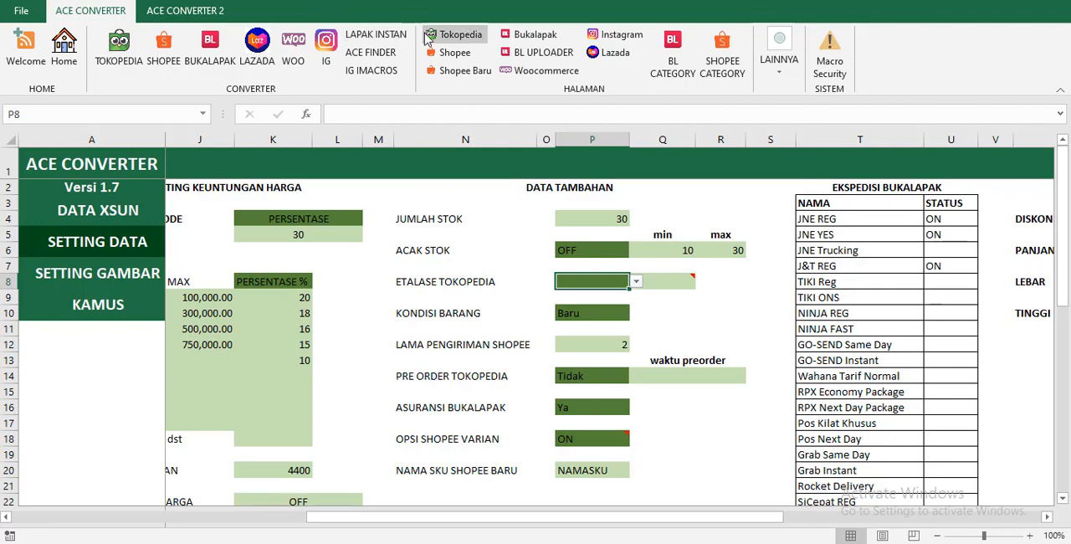
Examine the Etalase column in the Tokopedia template, and return to the SETTING DATA page.
{"action": "left_click", "coordinate": [454, 34]}
{"action": "left_click", "coordinate": [745, 237]}
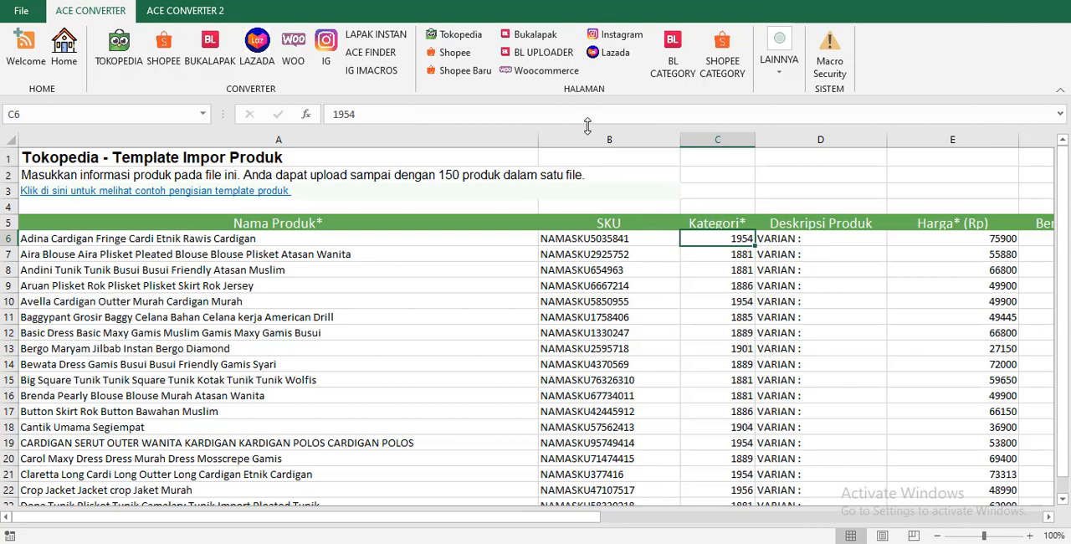
{"action": "key", "text": "Right"}
{"action": "key", "text": "Right"}
{"action": "key", "text": "Right"}
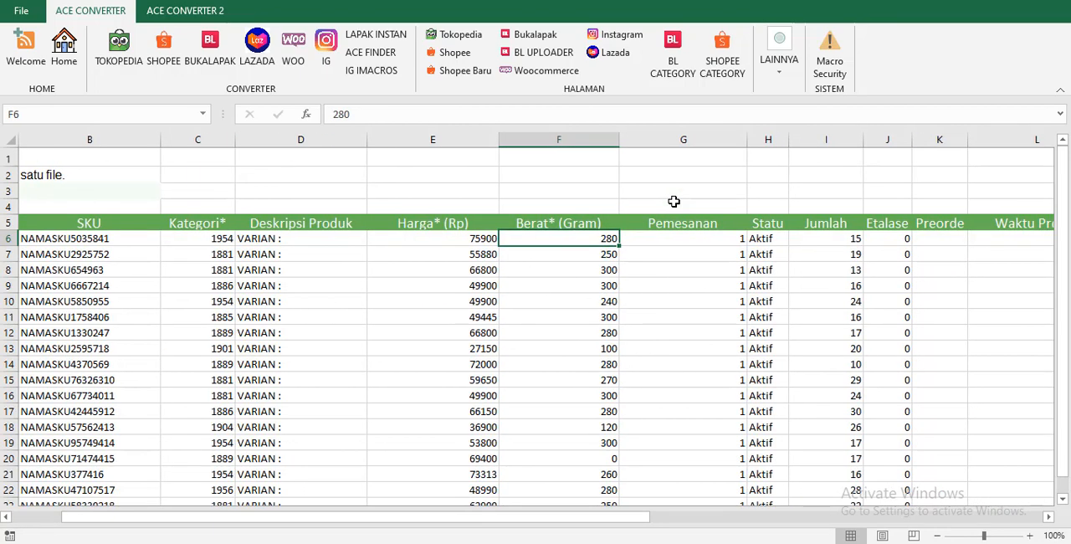
{"action": "key", "text": "Right"}
{"action": "key", "text": "Right"}
{"action": "key", "text": "Right"}
{"action": "key", "text": "Right"}
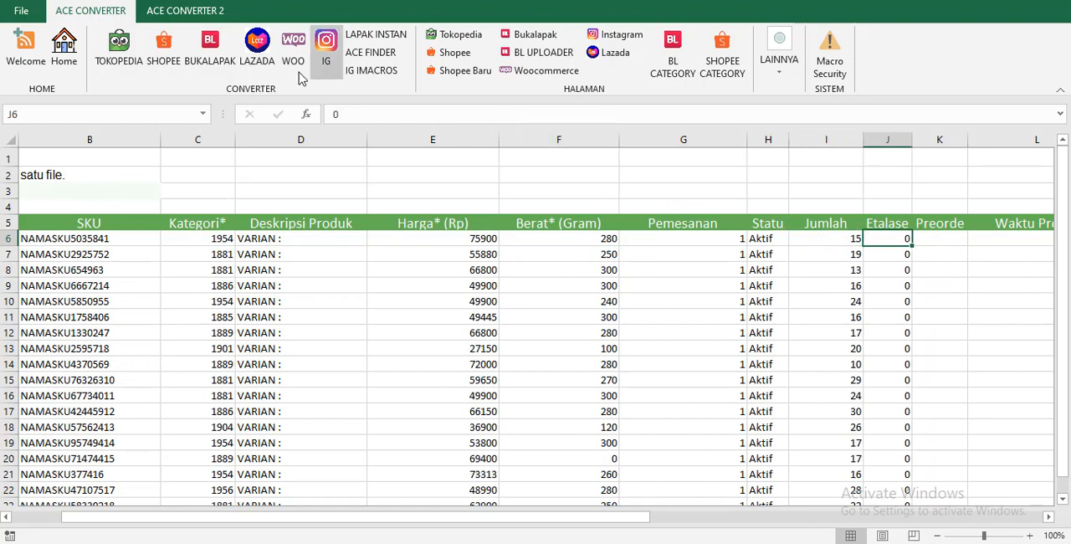
{"action": "left_click", "coordinate": [64, 49]}
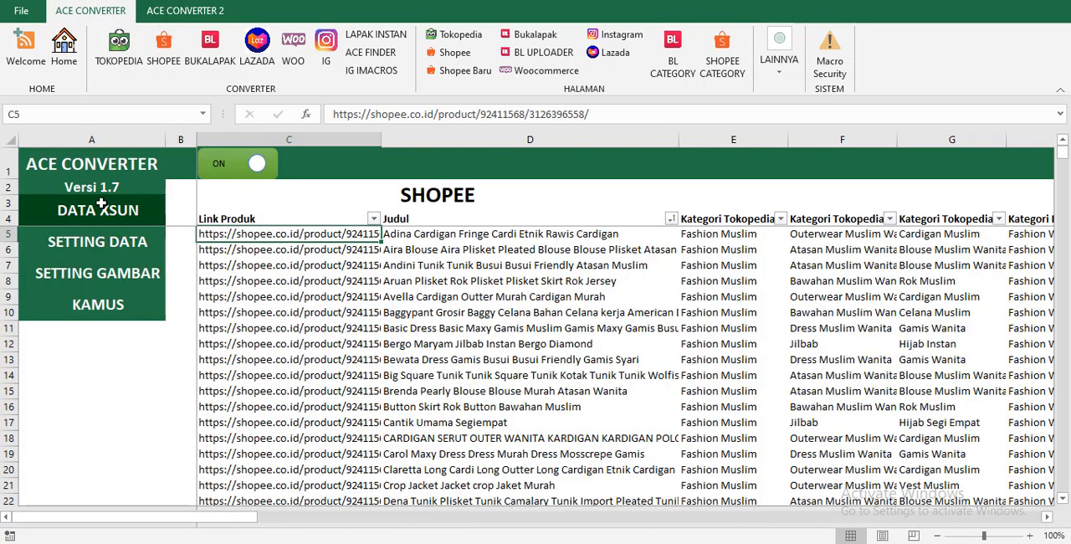
{"action": "left_click", "coordinate": [98, 249]}
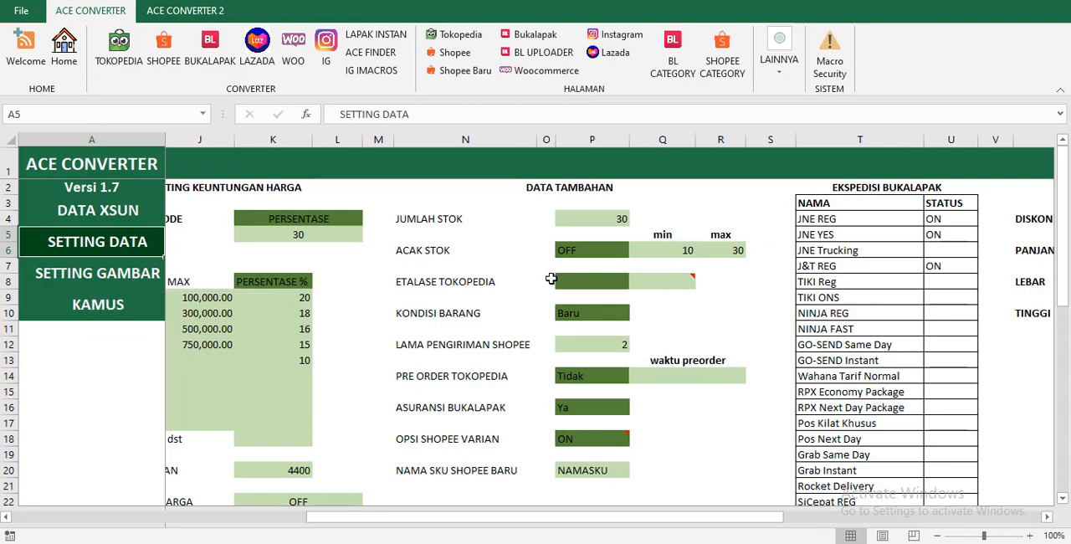
Set ETALASE TOKOPEDIA to ON and read the note attached to the neighbouring etalase code cell.
{"action": "left_click", "coordinate": [603, 281]}
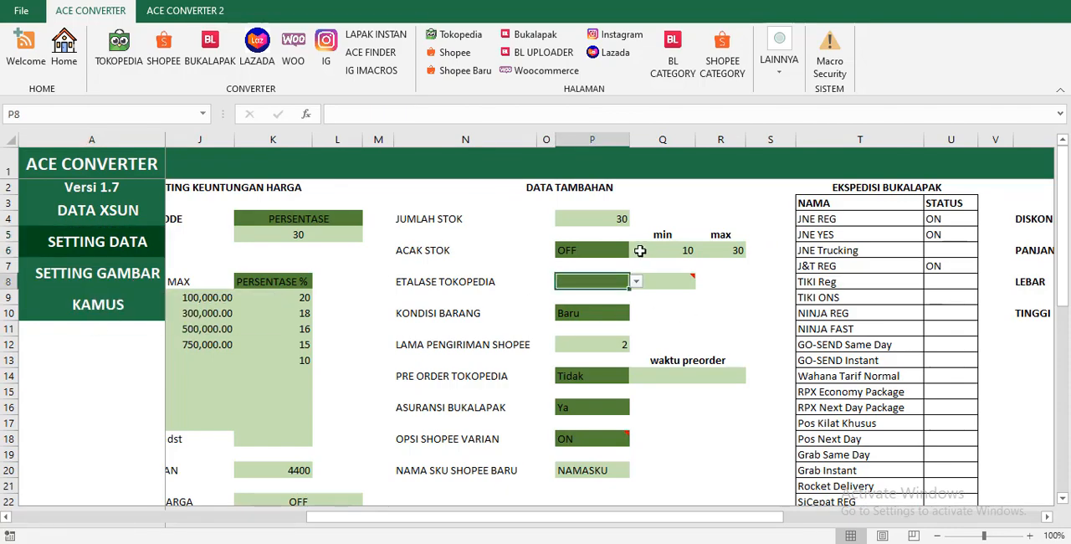
{"action": "left_click", "coordinate": [636, 281]}
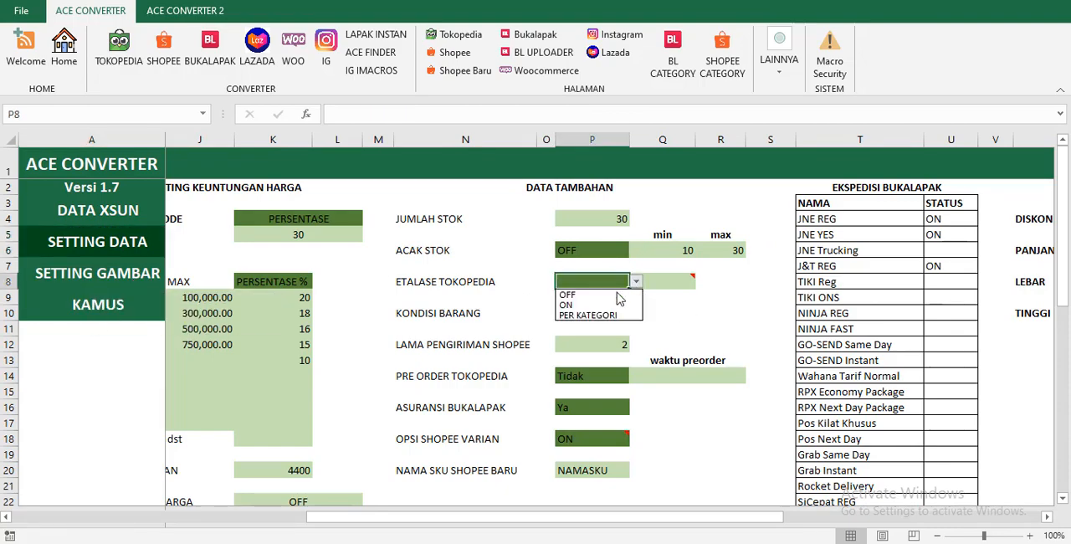
{"action": "left_click", "coordinate": [582, 306]}
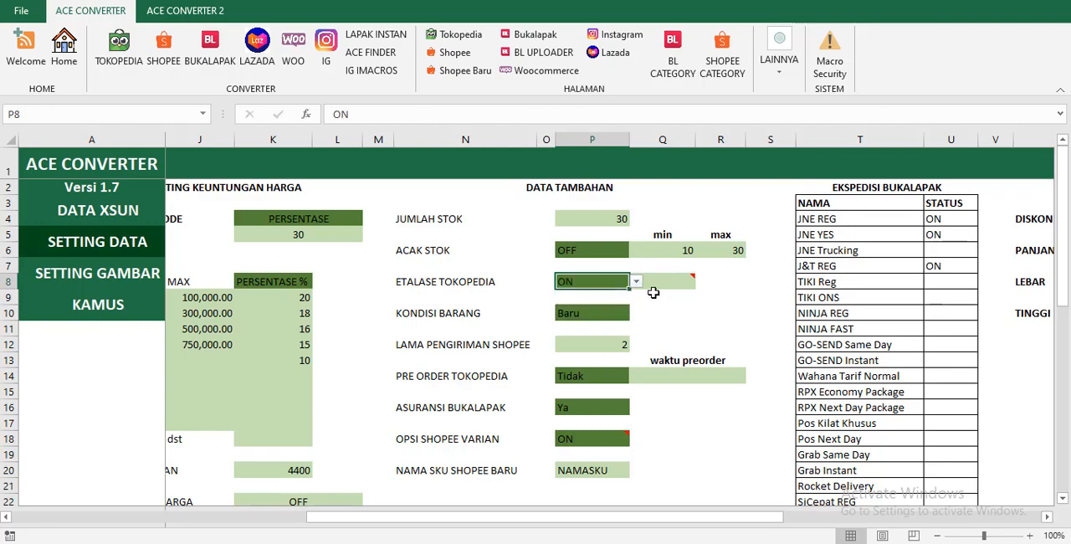
{"action": "left_click", "coordinate": [667, 284]}
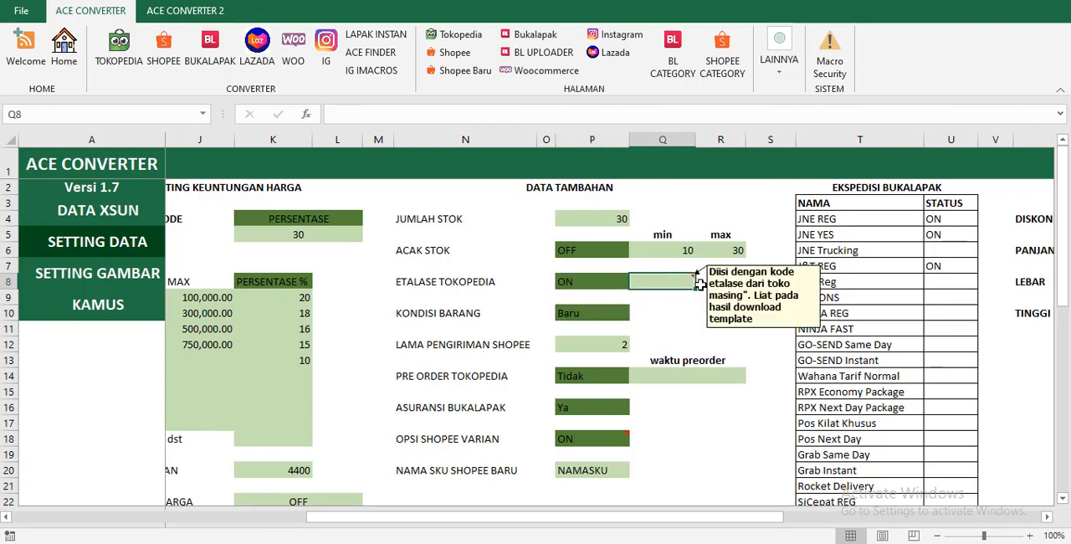
{"action": "mouse_move", "coordinate": [689, 283]}
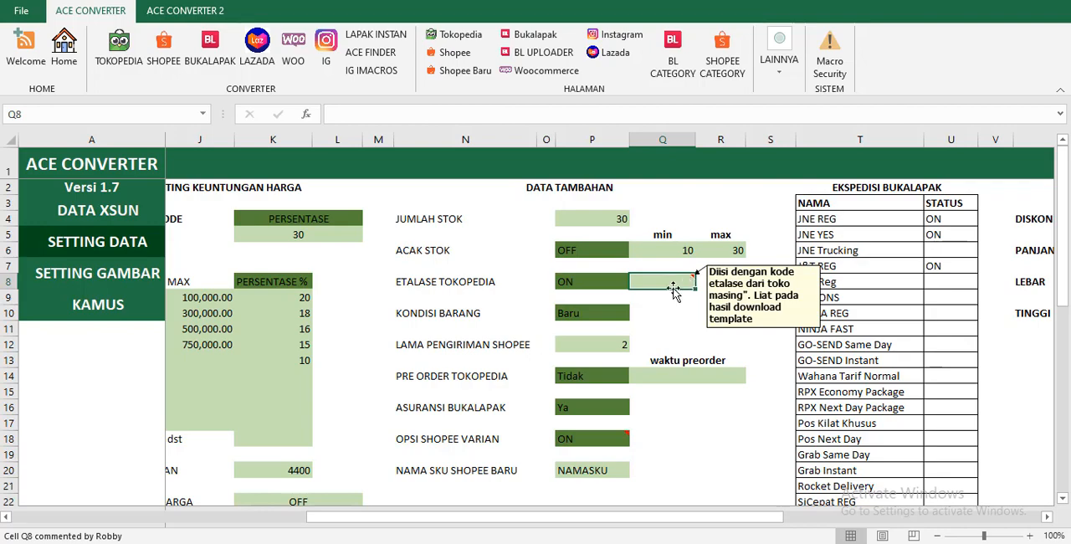
Switch ETALASE TOKOPEDIA to PER KATEGORI.
{"action": "left_click", "coordinate": [621, 282]}
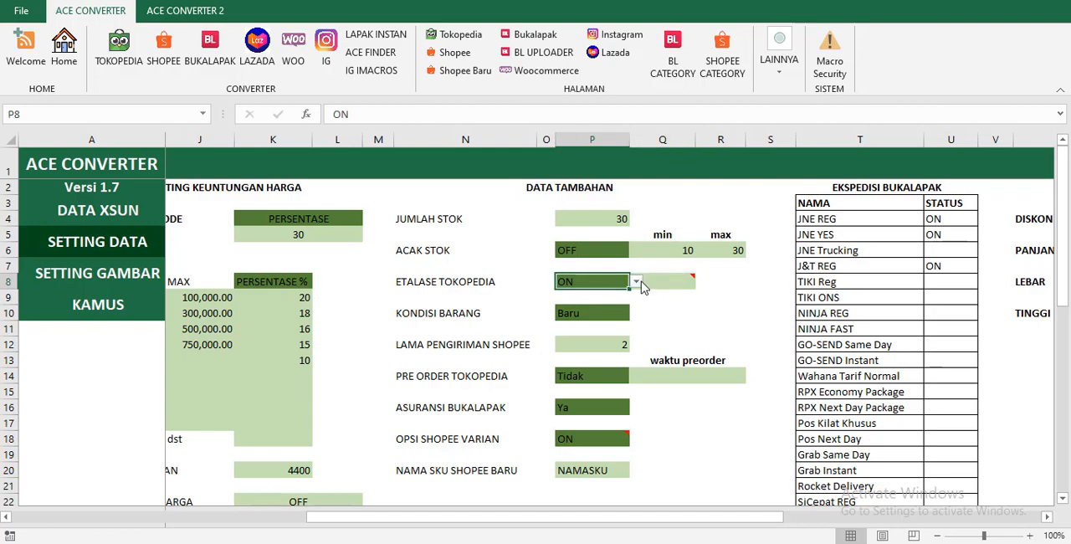
{"action": "left_click", "coordinate": [636, 282]}
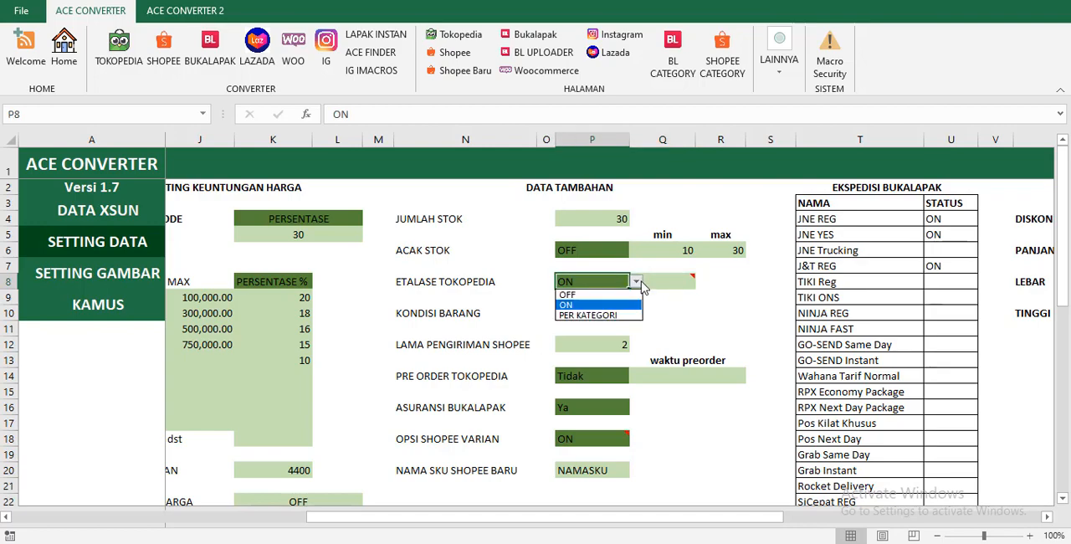
{"action": "left_click", "coordinate": [620, 314]}
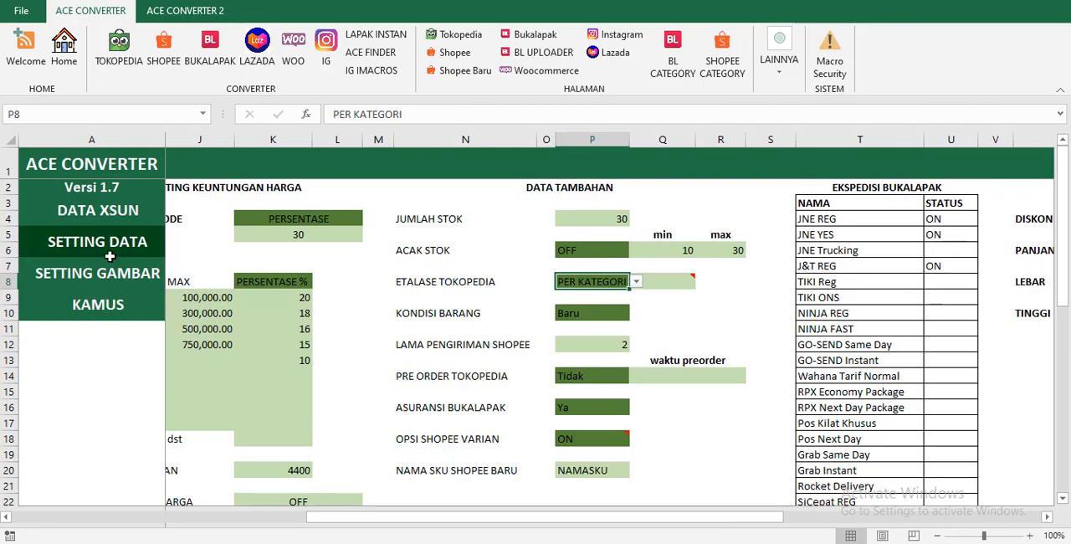
Examine the Tokopedia category list and its ID ETALASE TOPED column on the KAMUS page.
{"action": "left_click", "coordinate": [97, 304]}
{"action": "left_click", "coordinate": [613, 222]}
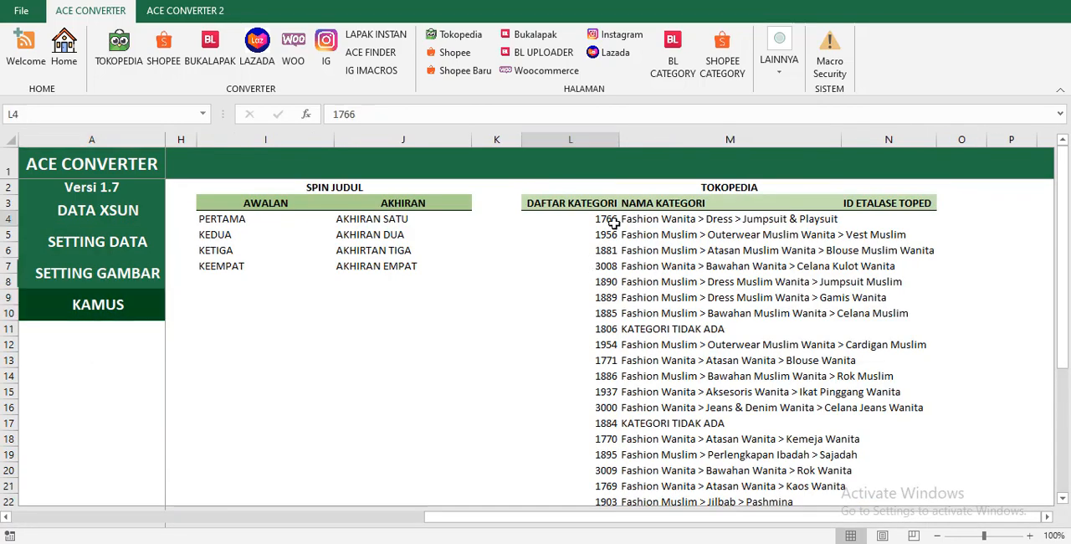
{"action": "left_click", "coordinate": [747, 224]}
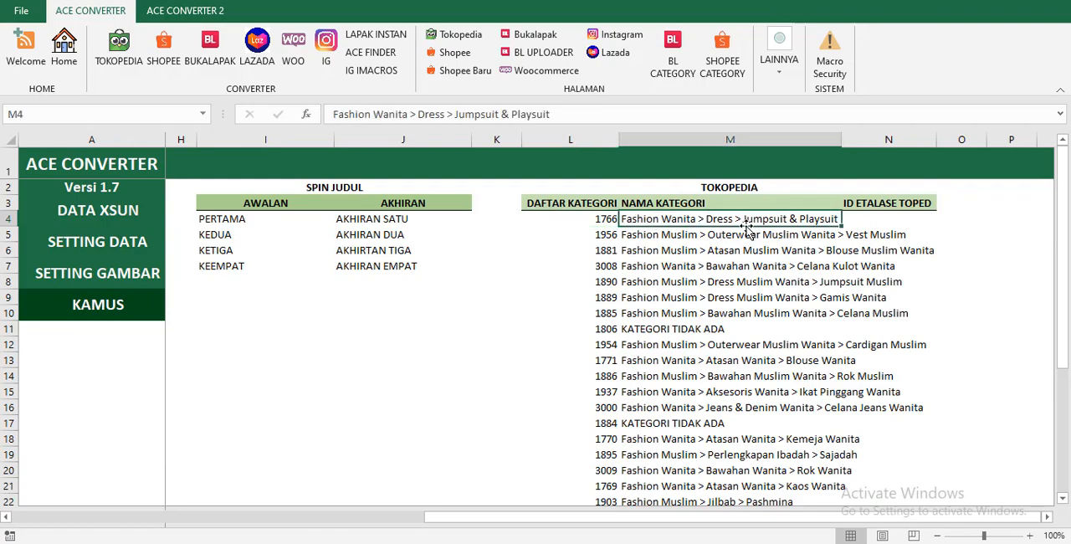
{"action": "left_click", "coordinate": [859, 217]}
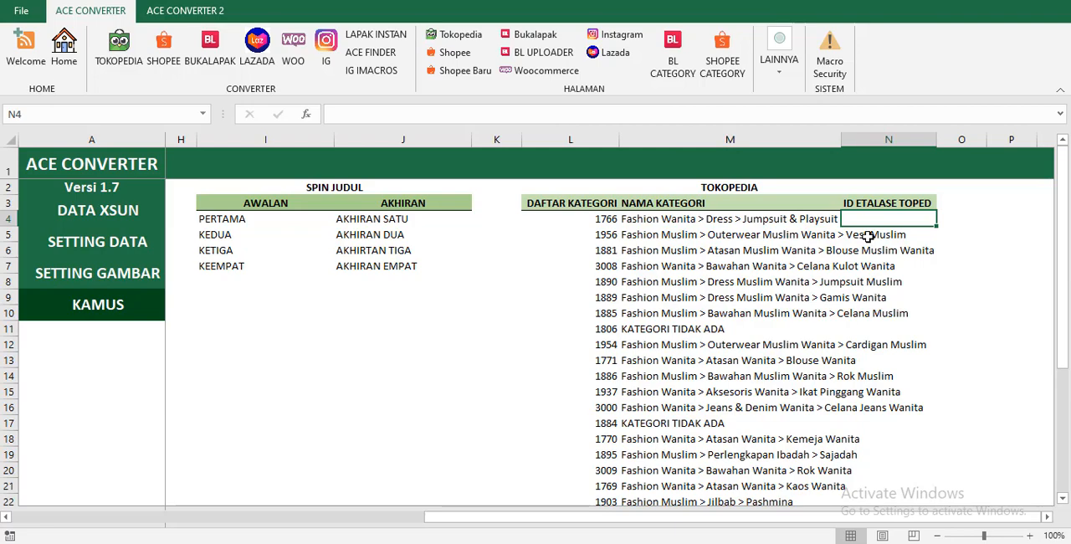
{"action": "left_click", "coordinate": [868, 248]}
{"action": "left_click", "coordinate": [876, 281]}
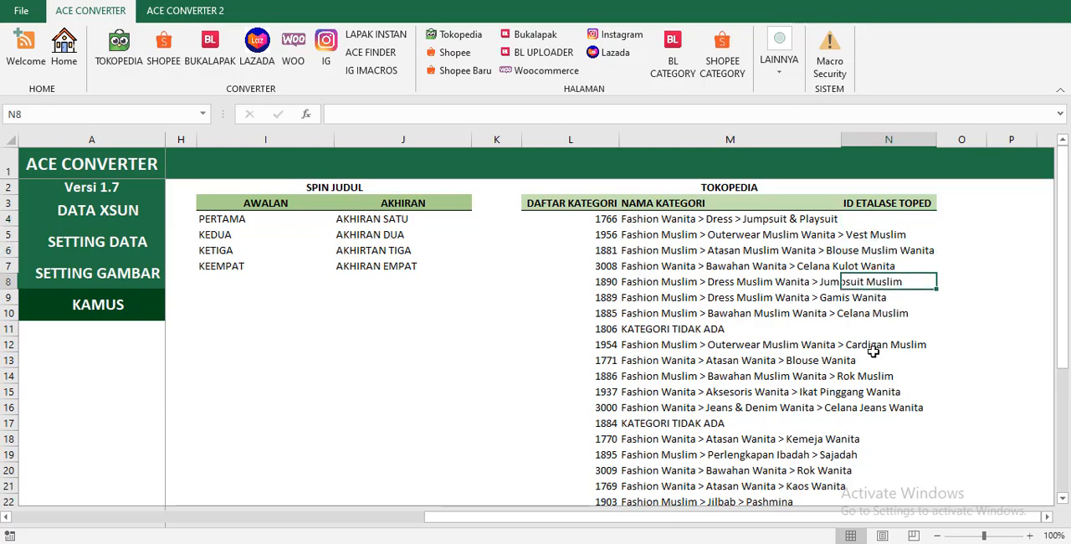
{"action": "left_click", "coordinate": [874, 347]}
Return to the SETTING DATA page, set ETALASE TOKOPEDIA to ON and select the etalase code cell beside it.
{"action": "left_click", "coordinate": [120, 244]}
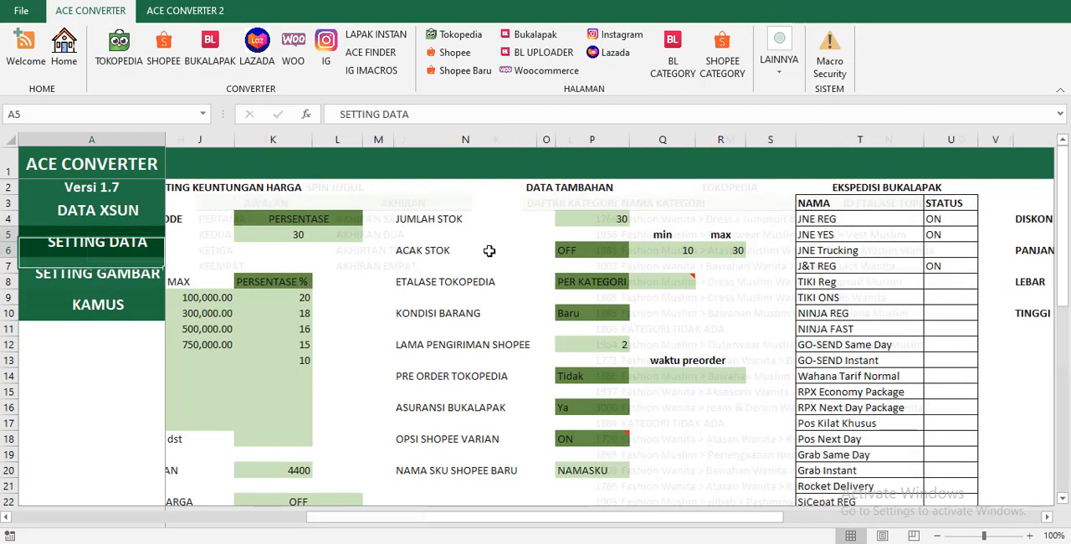
{"action": "left_click", "coordinate": [613, 284]}
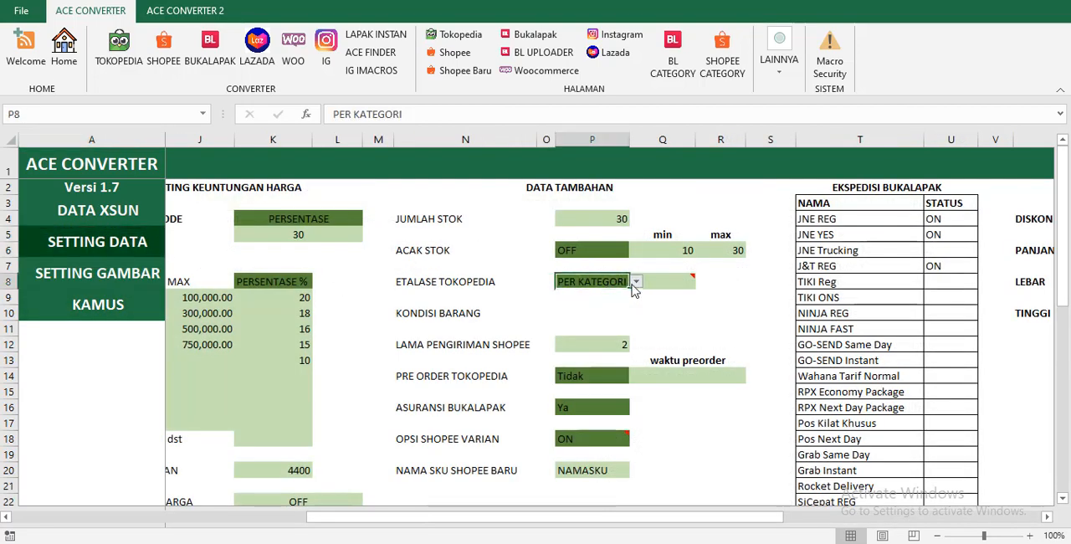
{"action": "left_click", "coordinate": [636, 282]}
{"action": "left_click", "coordinate": [580, 305]}
{"action": "left_click", "coordinate": [674, 281]}
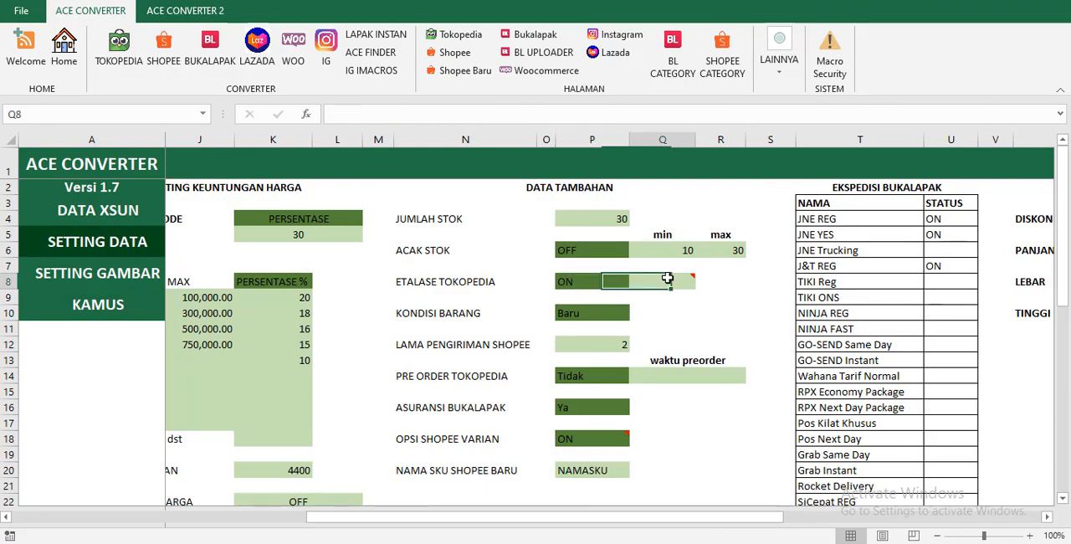
Review the KONDISI BARANG choices and pick Baru.
{"action": "left_click", "coordinate": [596, 308]}
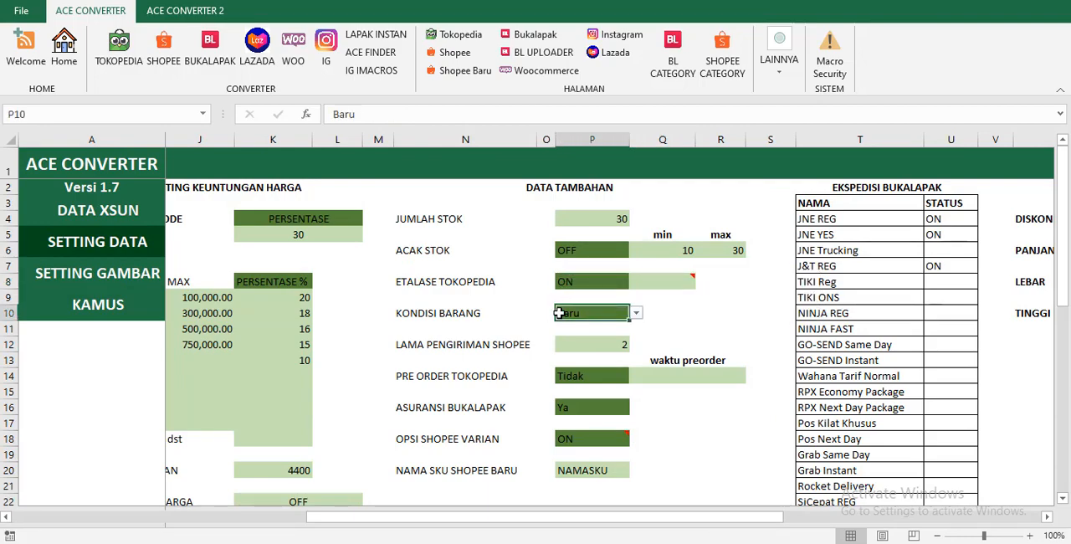
{"action": "left_click", "coordinate": [636, 313]}
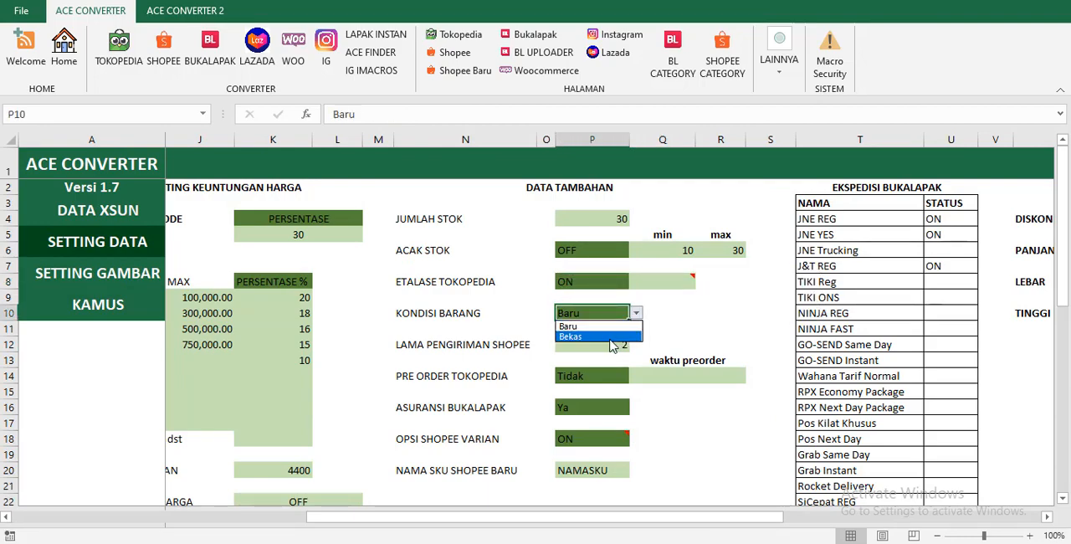
{"action": "left_click", "coordinate": [586, 325]}
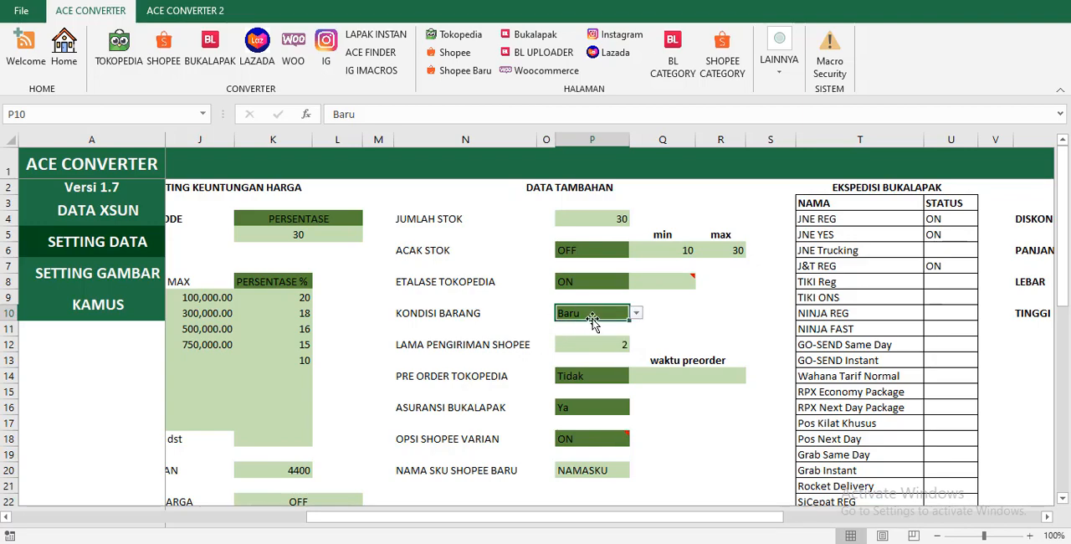
Check the LAMA PENGIRIMAN SHOPEE value and view the PRE ORDER TOKOPEDIA choices without changing either.
{"action": "left_click", "coordinate": [586, 340]}
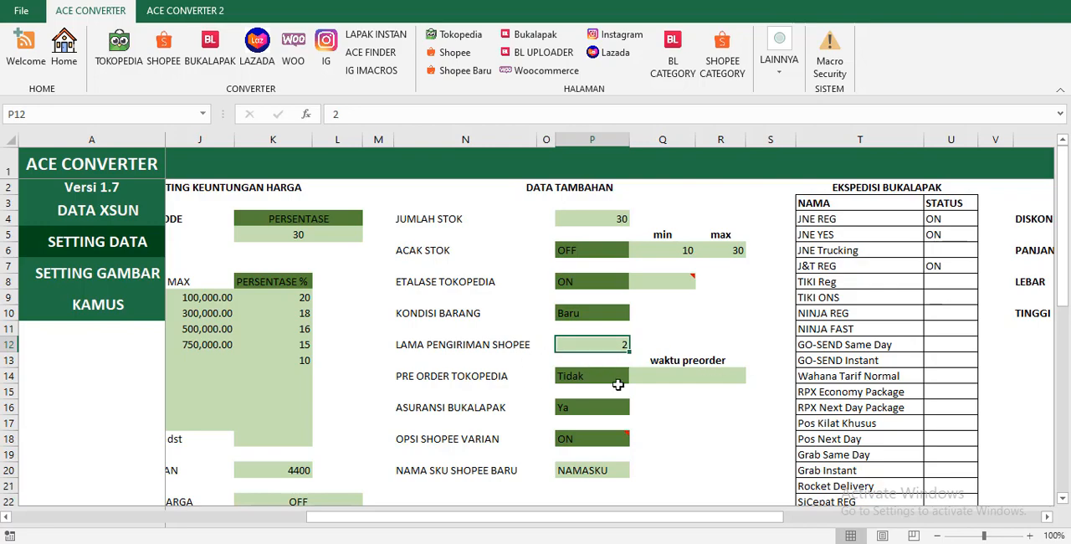
{"action": "left_click", "coordinate": [603, 376]}
{"action": "left_click", "coordinate": [609, 347]}
{"action": "left_click", "coordinate": [621, 376]}
{"action": "left_click", "coordinate": [469, 379]}
{"action": "left_click", "coordinate": [607, 377]}
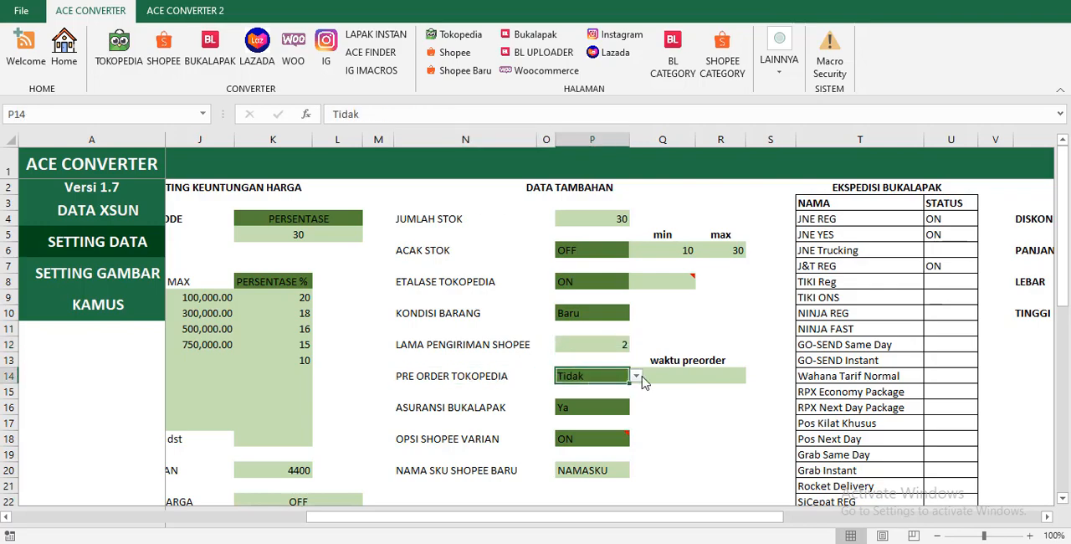
{"action": "left_click", "coordinate": [636, 375]}
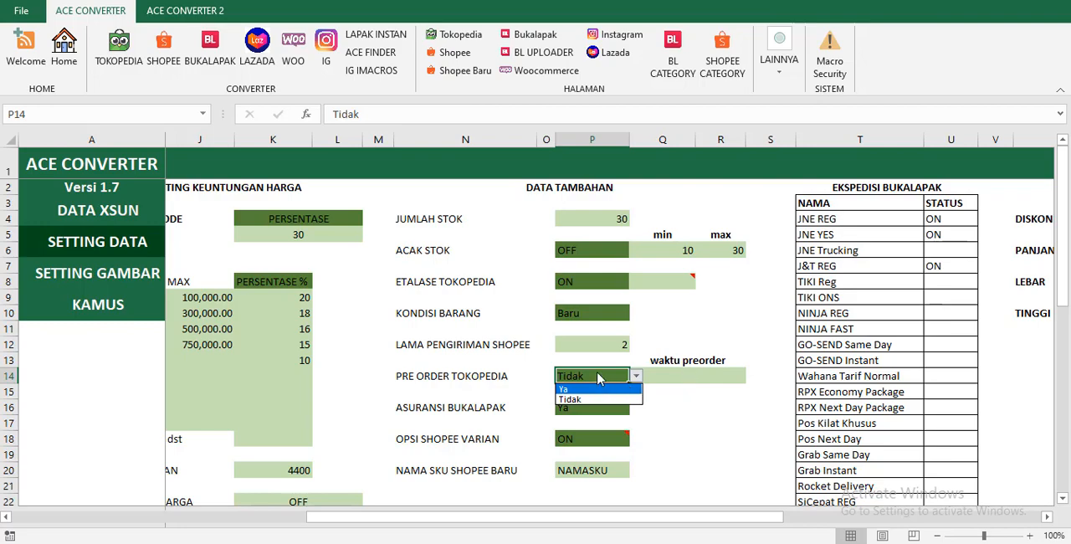
{"action": "left_click", "coordinate": [598, 378]}
View the available choices of the ASURANSI BUKALAPAK setting without changing it.
{"action": "scroll", "coordinate": [595, 381], "scroll_direction": "down", "scroll_amount": 1}
{"action": "left_click", "coordinate": [596, 362]}
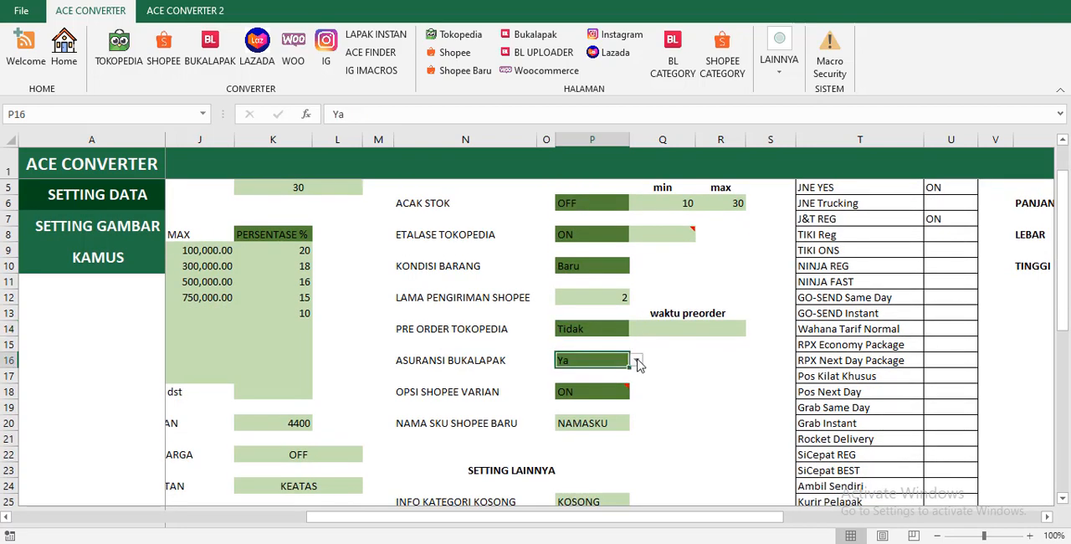
{"action": "left_click", "coordinate": [637, 362]}
{"action": "left_click", "coordinate": [638, 362]}
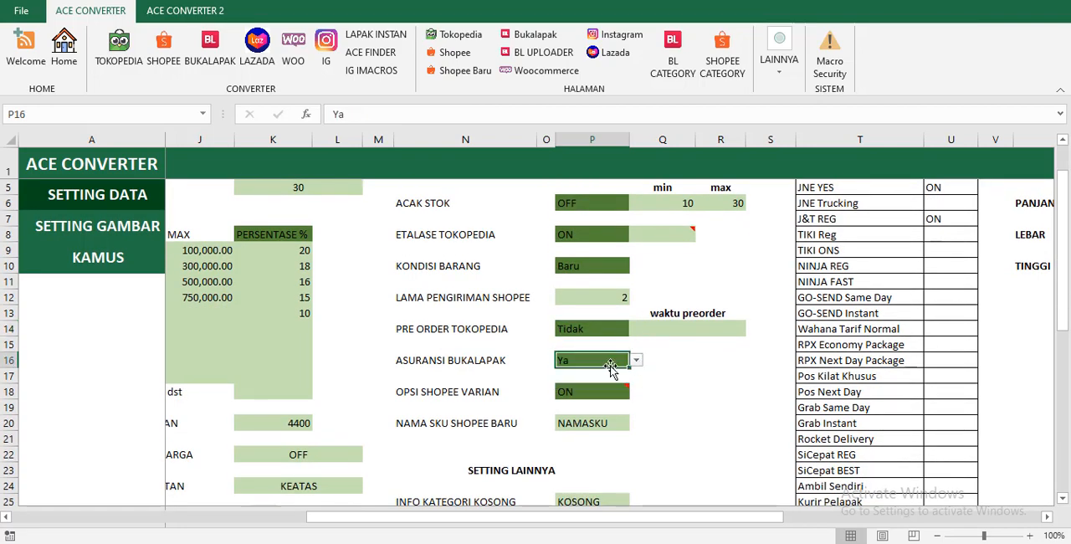
{"action": "left_click", "coordinate": [639, 362]}
{"action": "left_click", "coordinate": [638, 362]}
Select the OPSI SHOPEE VARIAN setting and check the note attached to its cell.
{"action": "left_click", "coordinate": [610, 389]}
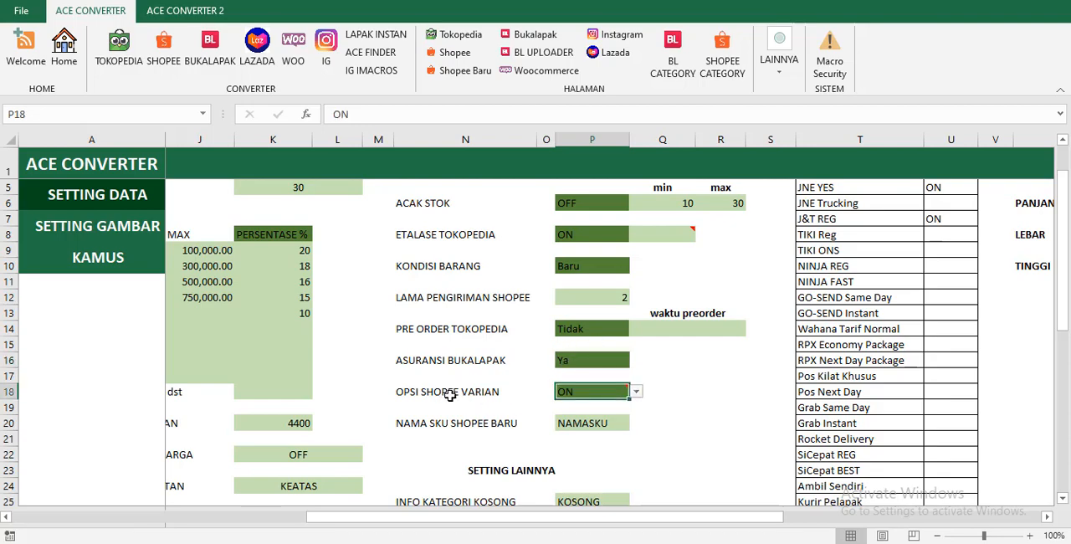
{"action": "scroll", "coordinate": [558, 408], "scroll_direction": "up", "scroll_amount": 1}
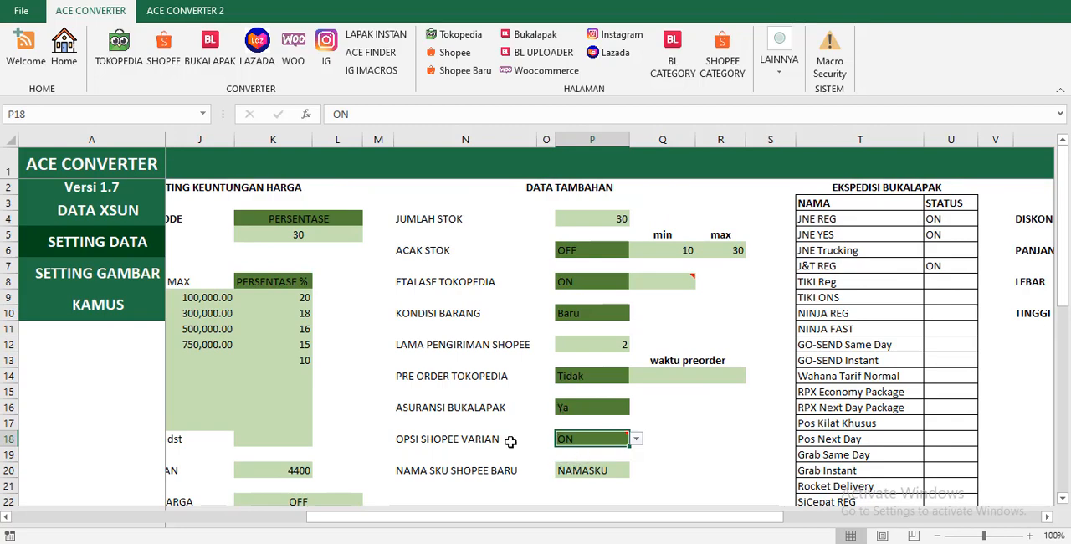
{"action": "mouse_move", "coordinate": [569, 447]}
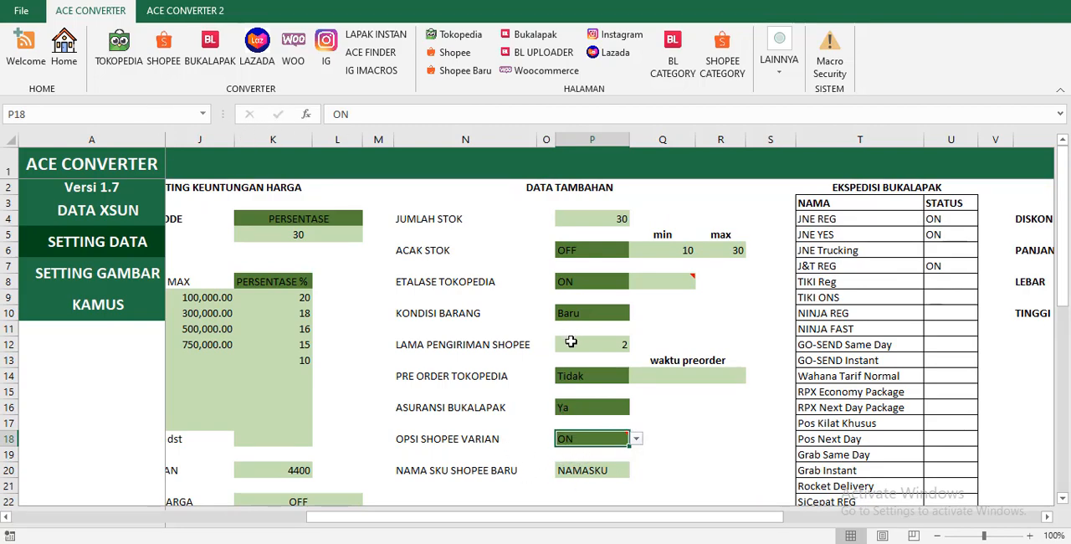
{"action": "mouse_move", "coordinate": [618, 433]}
Go to the DATA XSUN page and convert its products to the Shopee template, accepting the conversion messages.
{"action": "left_click", "coordinate": [63, 46]}
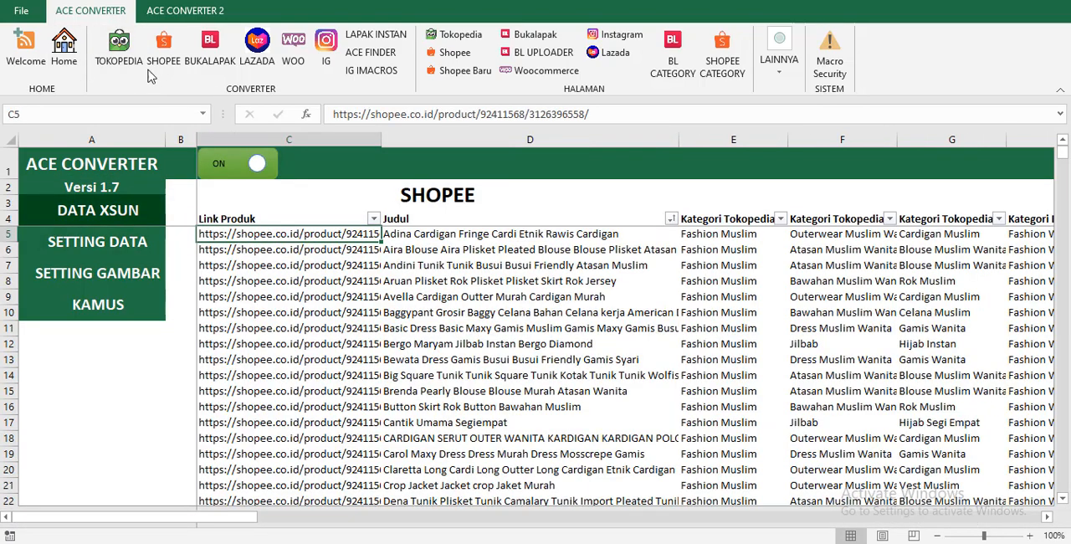
{"action": "left_click", "coordinate": [171, 60]}
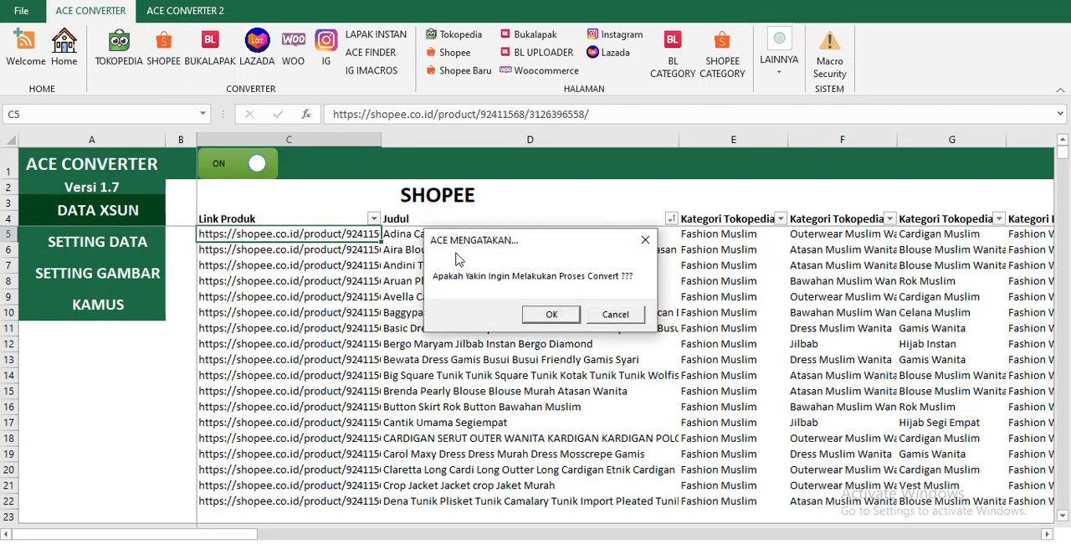
{"action": "left_click", "coordinate": [543, 311]}
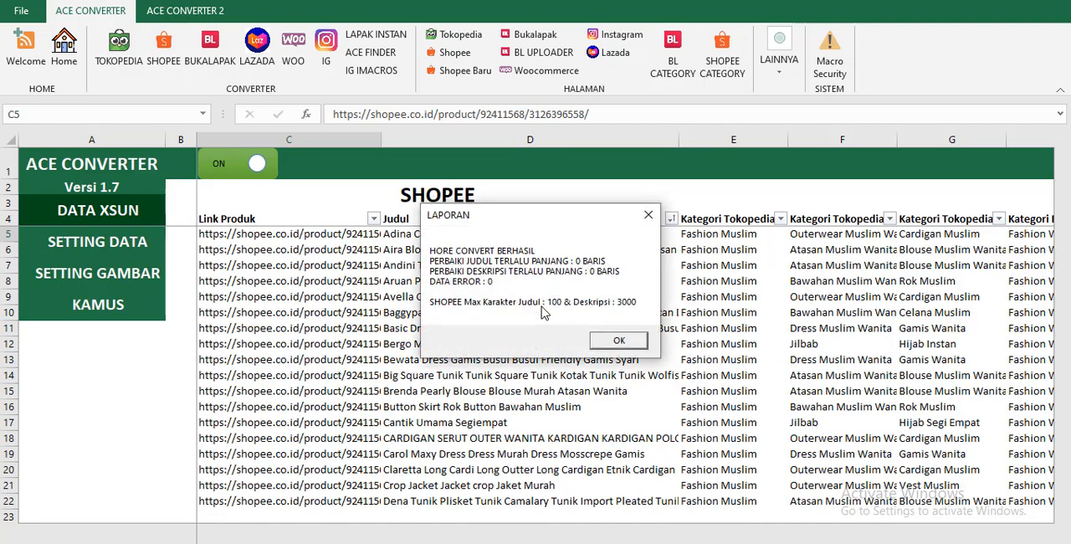
{"action": "left_click", "coordinate": [619, 340]}
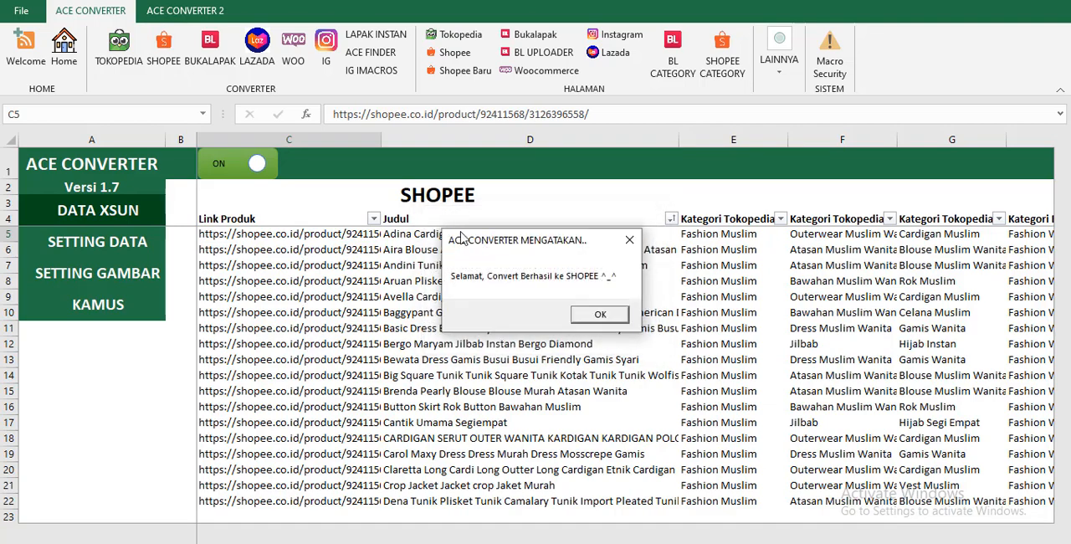
{"action": "left_click", "coordinate": [597, 314]}
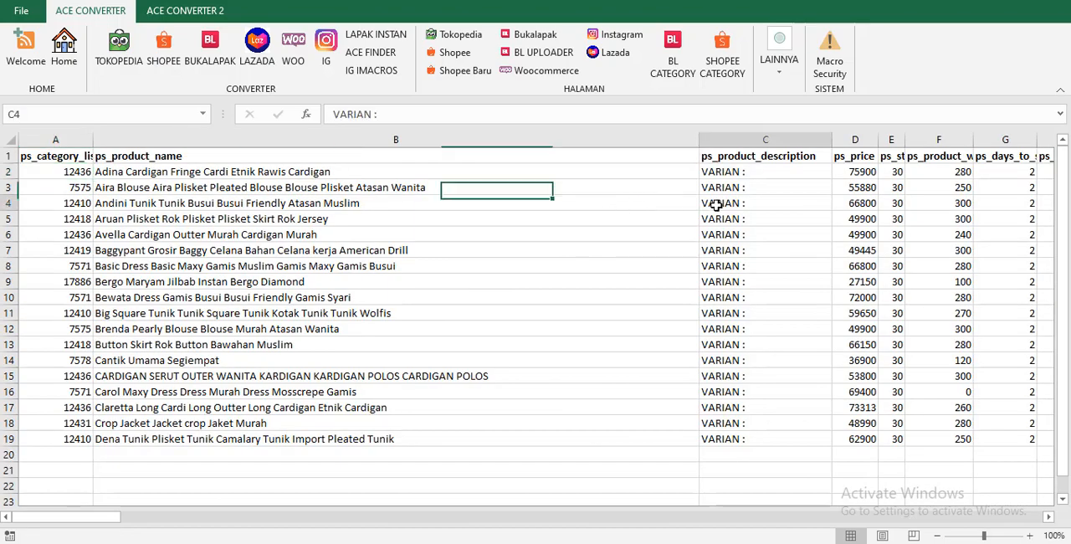
Examine the ps_variation 1 and ps_variation 2 columns in the converted Shopee template.
{"action": "left_click", "coordinate": [1048, 517]}
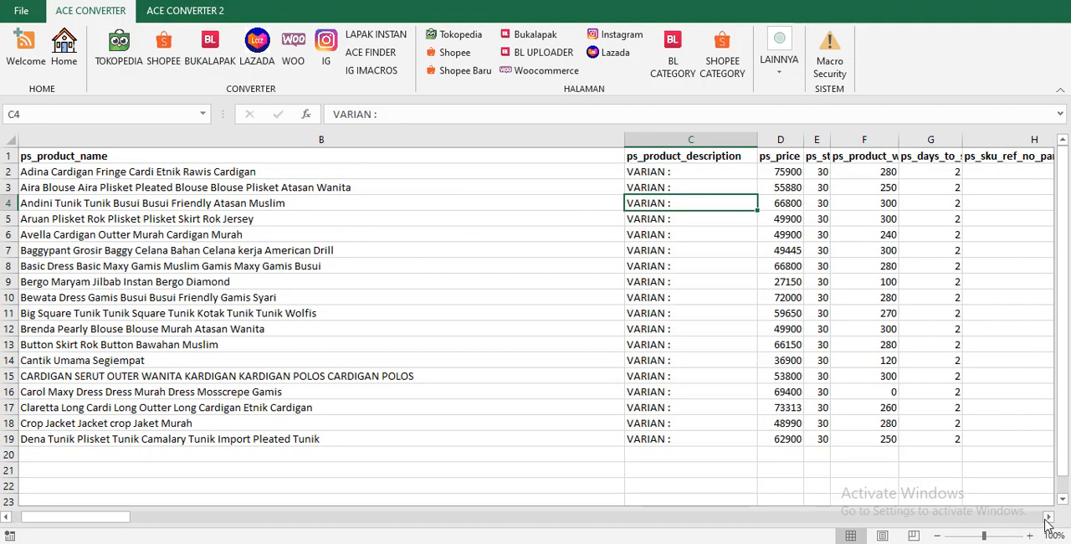
{"action": "left_click", "coordinate": [1048, 516]}
{"action": "left_click", "coordinate": [1048, 516]}
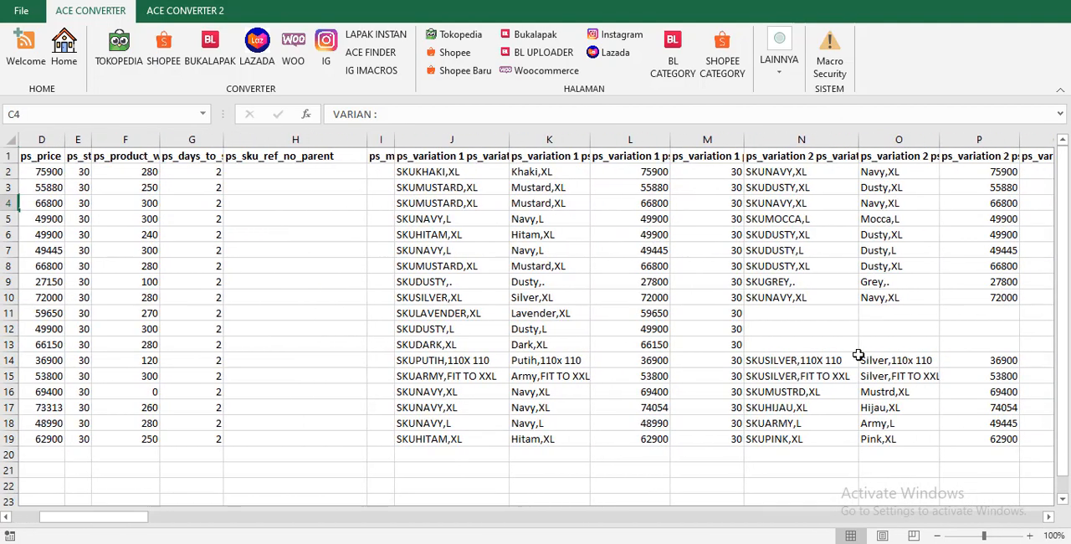
{"action": "left_click", "coordinate": [414, 176]}
{"action": "left_click", "coordinate": [775, 203]}
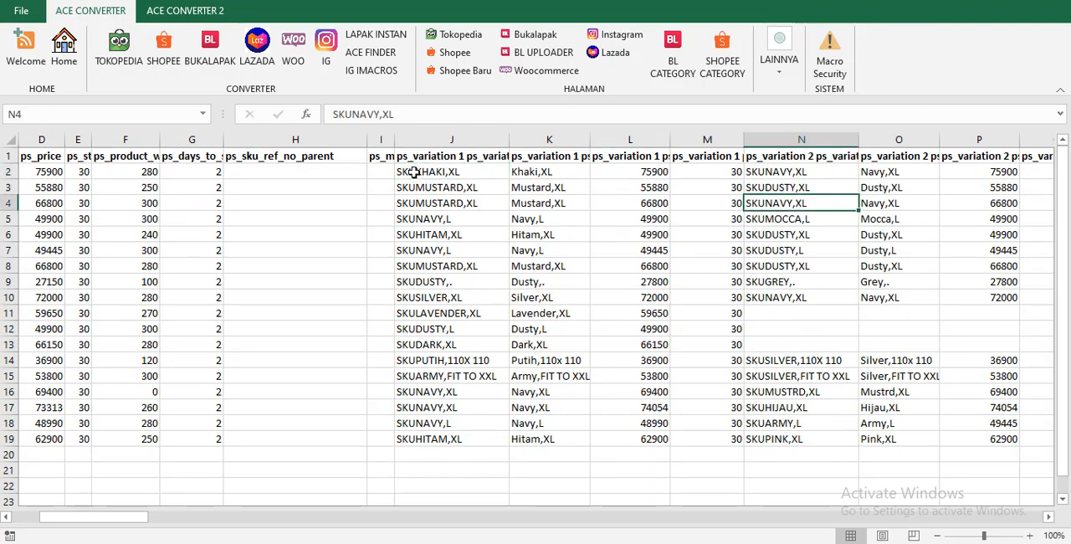
{"action": "left_click_drag", "start_coordinate": [414, 172], "coordinate": [1019, 431]}
{"action": "left_click", "coordinate": [801, 281]}
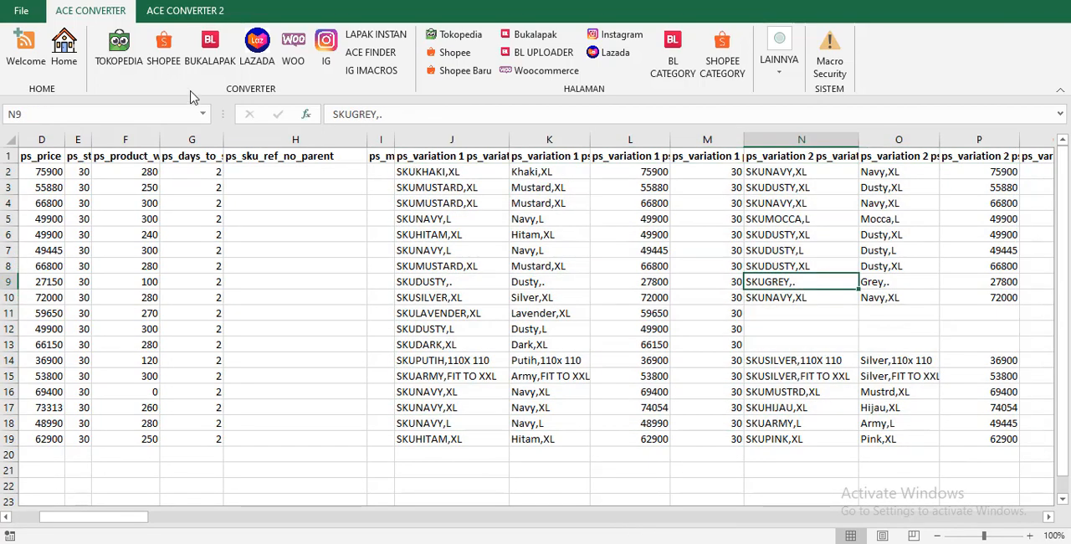
Return to the SETTING DATA page and set OPSI SHOPEE VARIAN to OFF.
{"action": "left_click", "coordinate": [64, 46]}
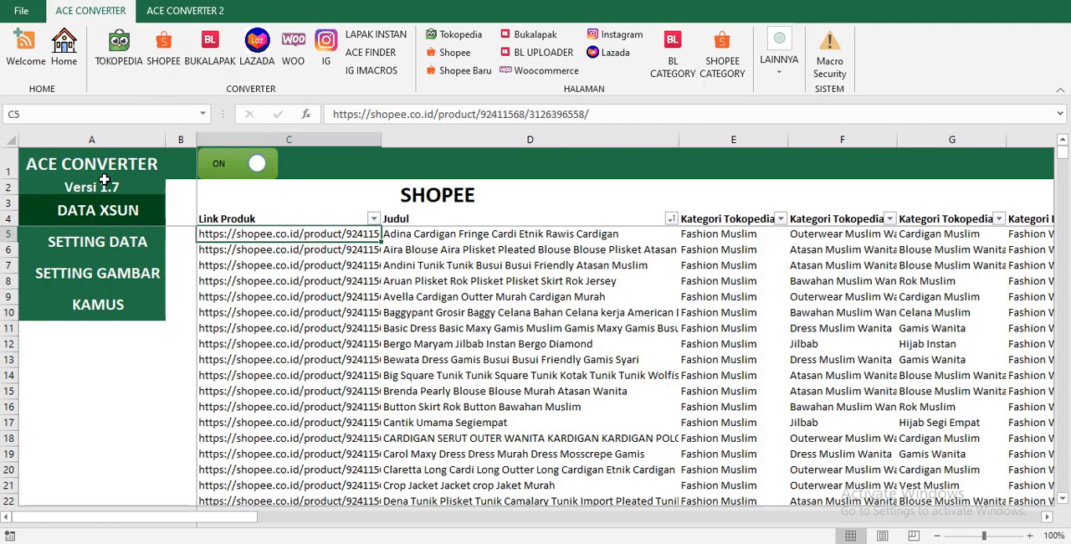
{"action": "left_click", "coordinate": [122, 250]}
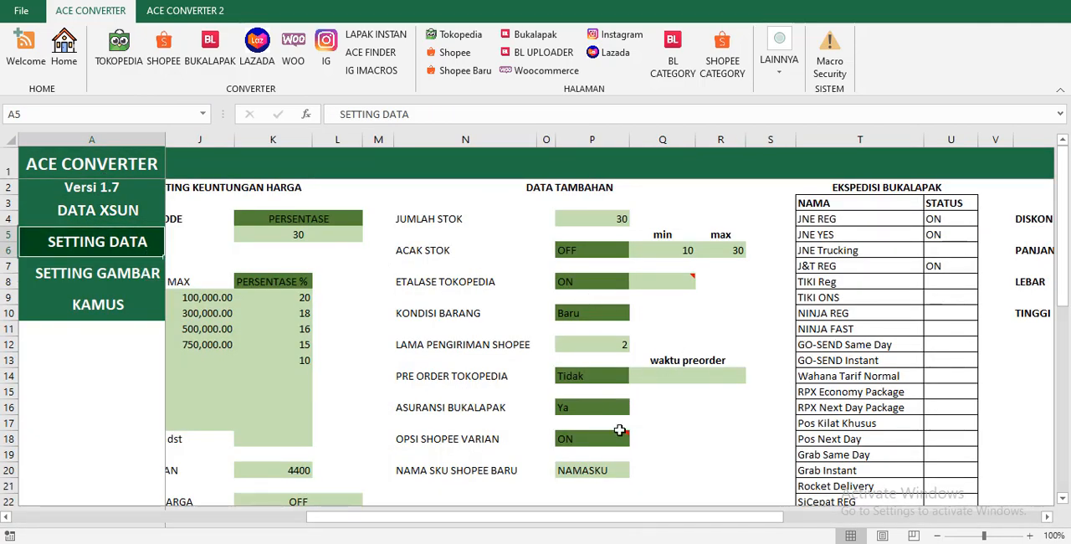
{"action": "scroll", "coordinate": [620, 431], "scroll_direction": "down", "scroll_amount": 1}
{"action": "left_click", "coordinate": [616, 390]}
{"action": "left_click", "coordinate": [636, 392]}
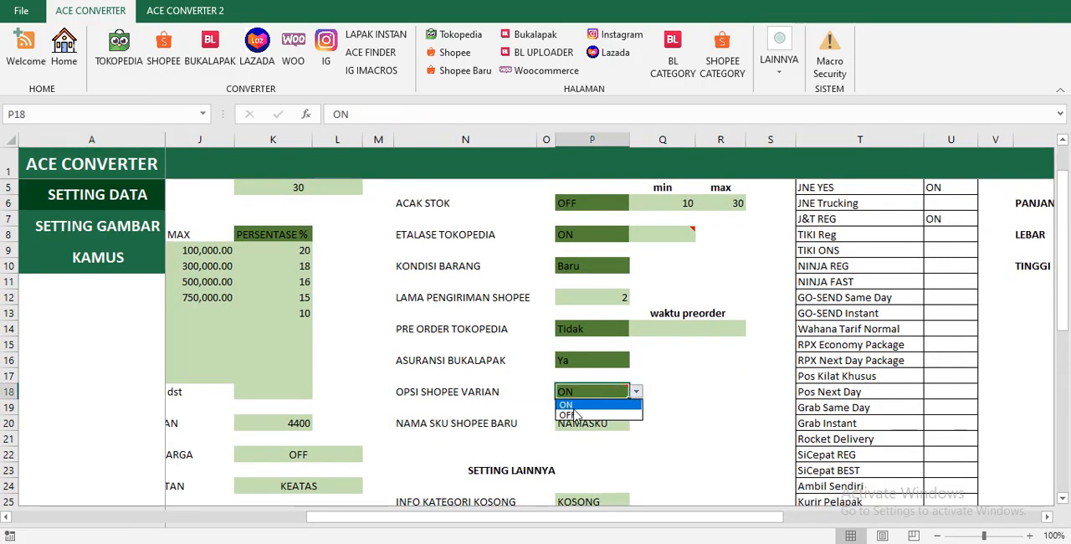
{"action": "left_click", "coordinate": [576, 415]}
Convert the DATA XSUN products to the Shopee template again, accepting the conversion messages.
{"action": "left_click", "coordinate": [64, 48]}
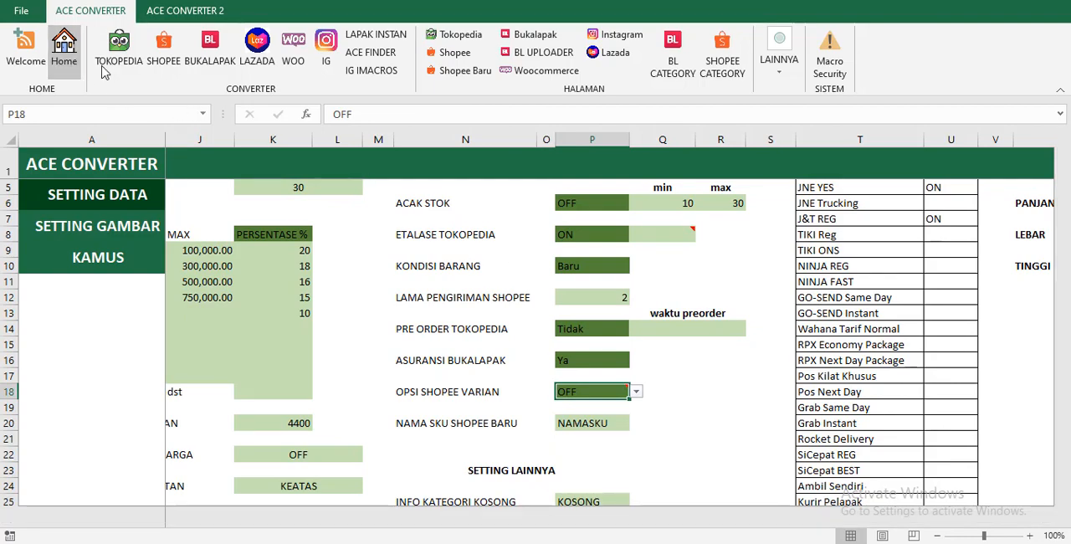
{"action": "left_click", "coordinate": [164, 51]}
{"action": "left_click", "coordinate": [561, 318]}
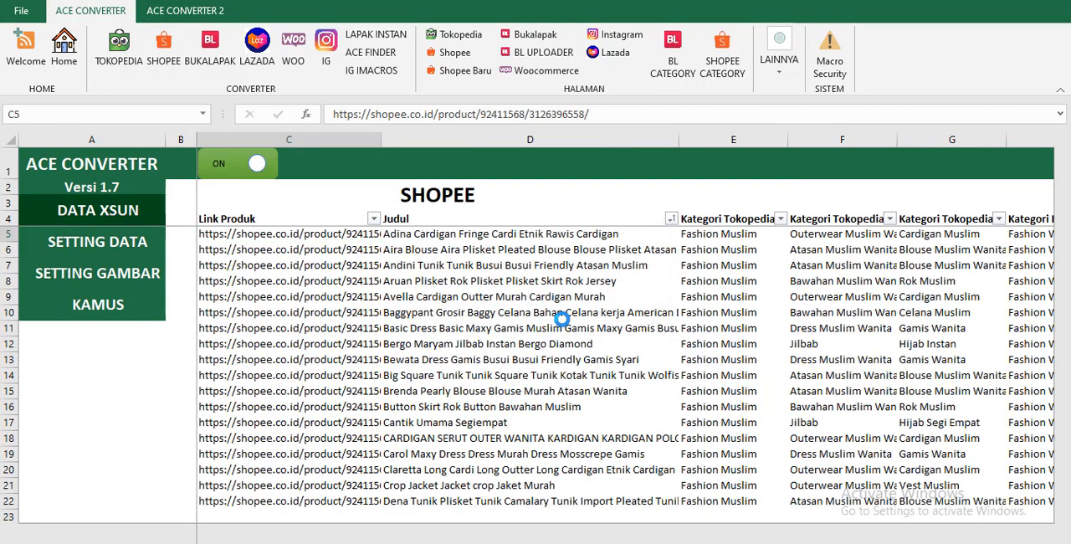
{"action": "left_click", "coordinate": [617, 340]}
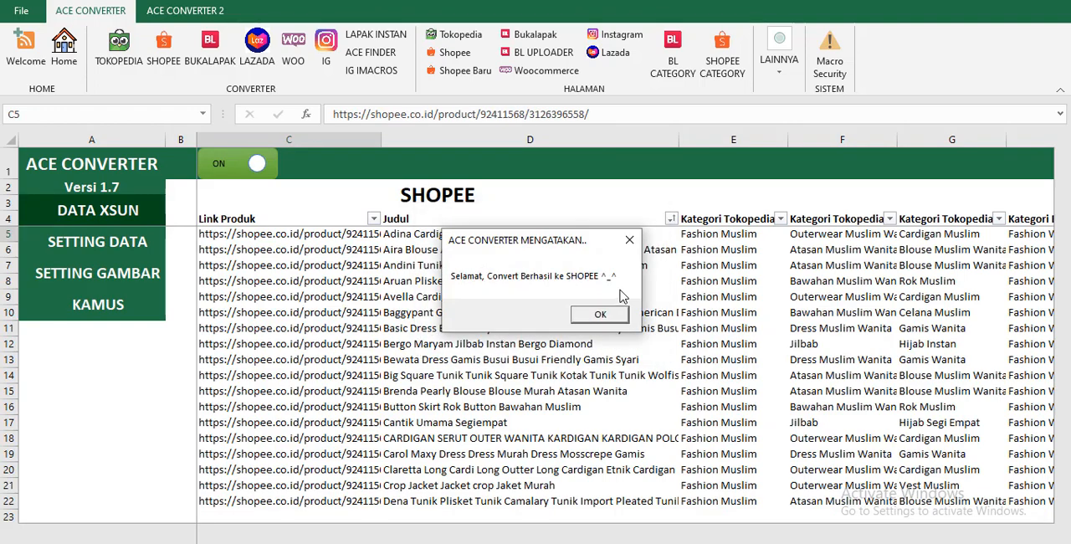
{"action": "left_click", "coordinate": [600, 314]}
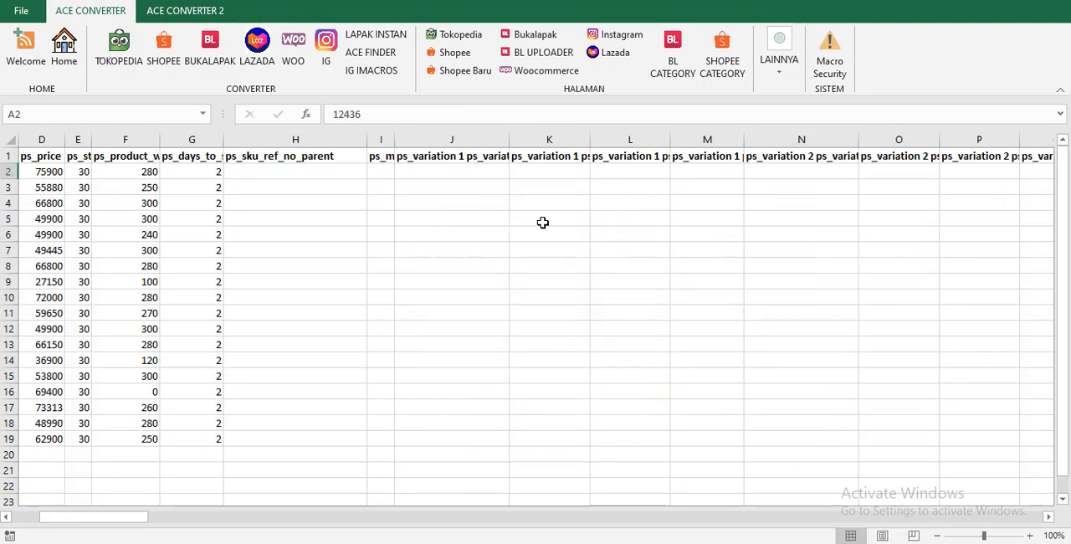
Examine the ps_variation, ps_product_description and stock columns in the newly converted Shopee template.
{"action": "left_click", "coordinate": [489, 189]}
{"action": "left_click", "coordinate": [390, 168]}
{"action": "left_click", "coordinate": [464, 173]}
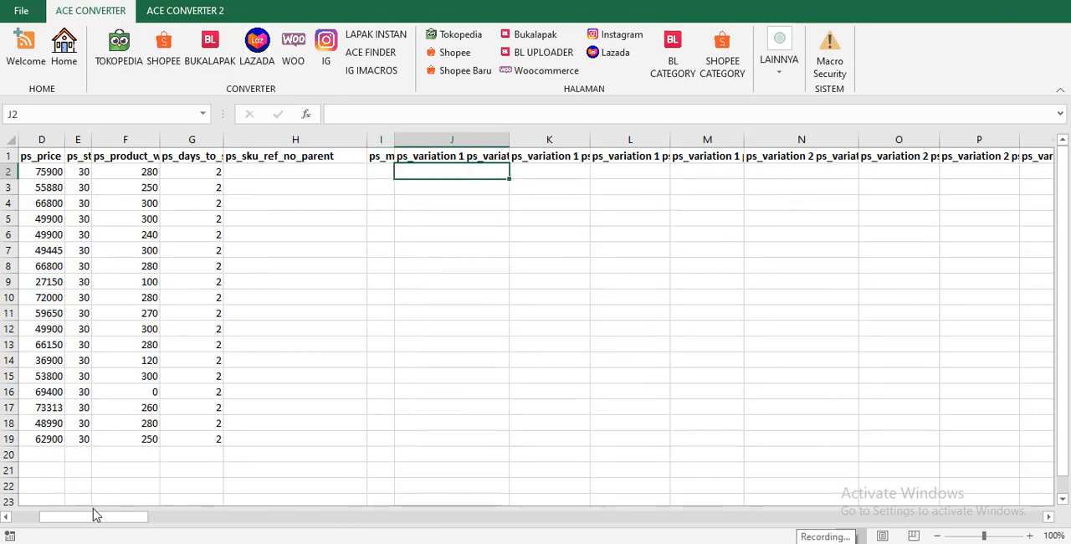
{"action": "left_click_drag", "start_coordinate": [95, 516], "coordinate": [67, 515]}
{"action": "left_click", "coordinate": [728, 199]}
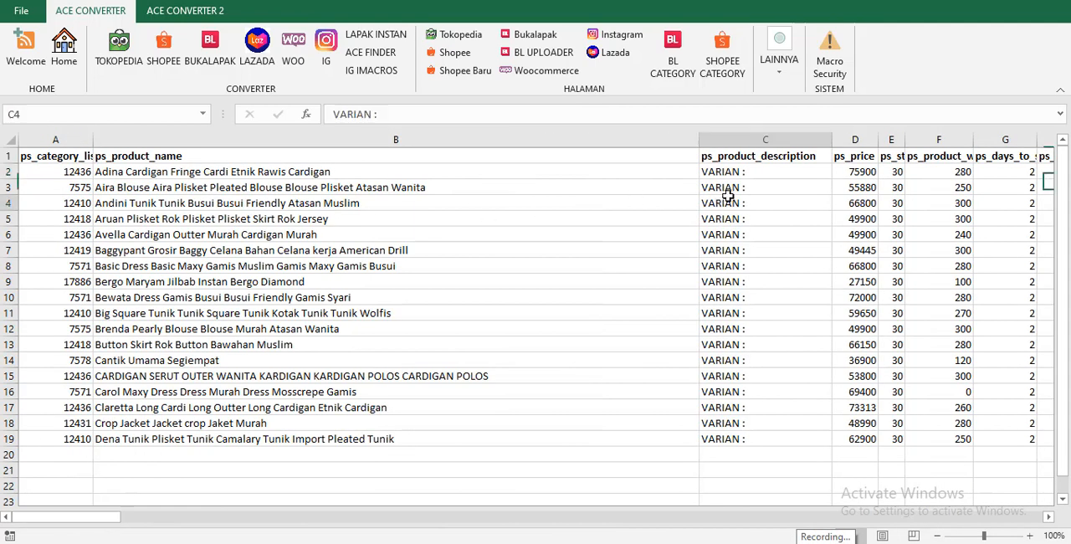
{"action": "left_click", "coordinate": [894, 172]}
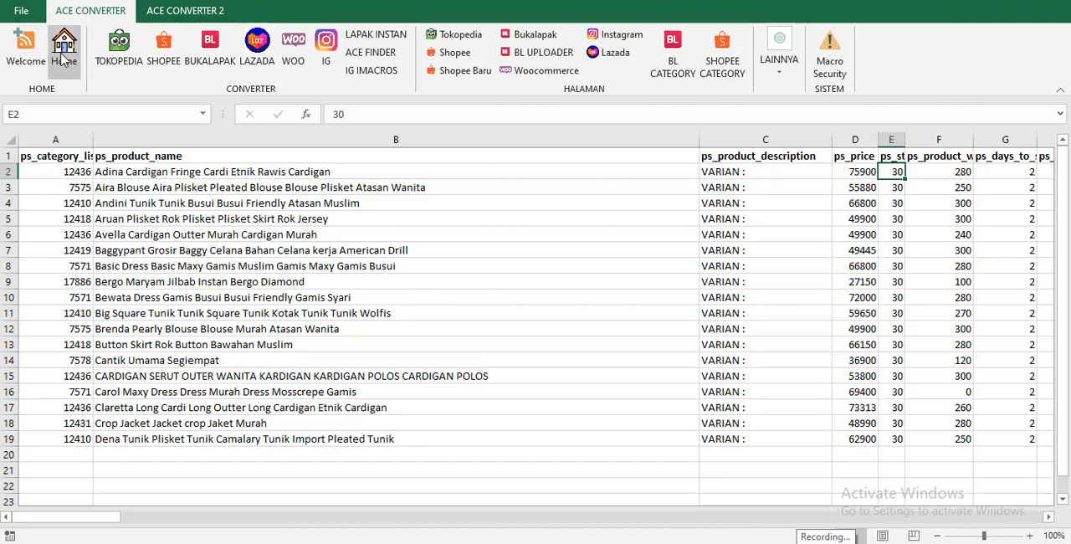
Go back to the SETTING DATA page and set OPSI SHOPEE VARIAN to ON.
{"action": "left_click", "coordinate": [64, 57]}
{"action": "left_click", "coordinate": [80, 240]}
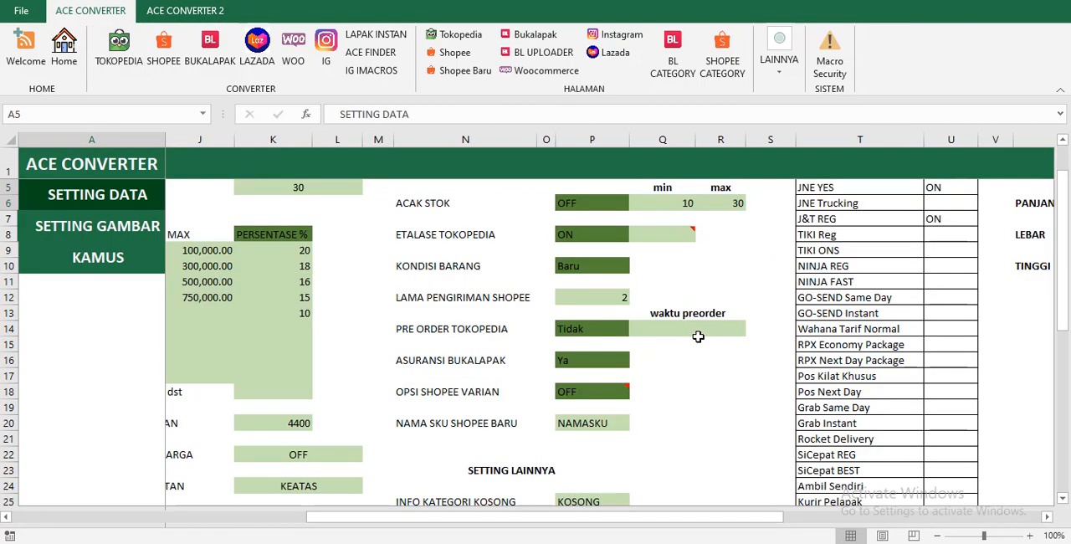
{"action": "scroll", "coordinate": [645, 421], "scroll_direction": "down", "scroll_amount": 2}
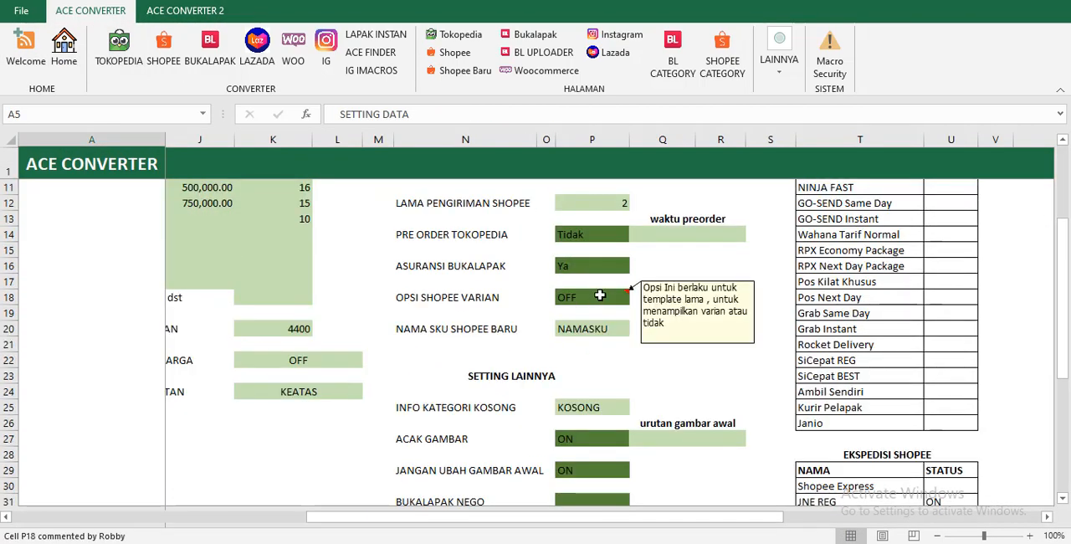
{"action": "left_click", "coordinate": [600, 295]}
{"action": "left_click", "coordinate": [636, 297]}
{"action": "left_click", "coordinate": [583, 311]}
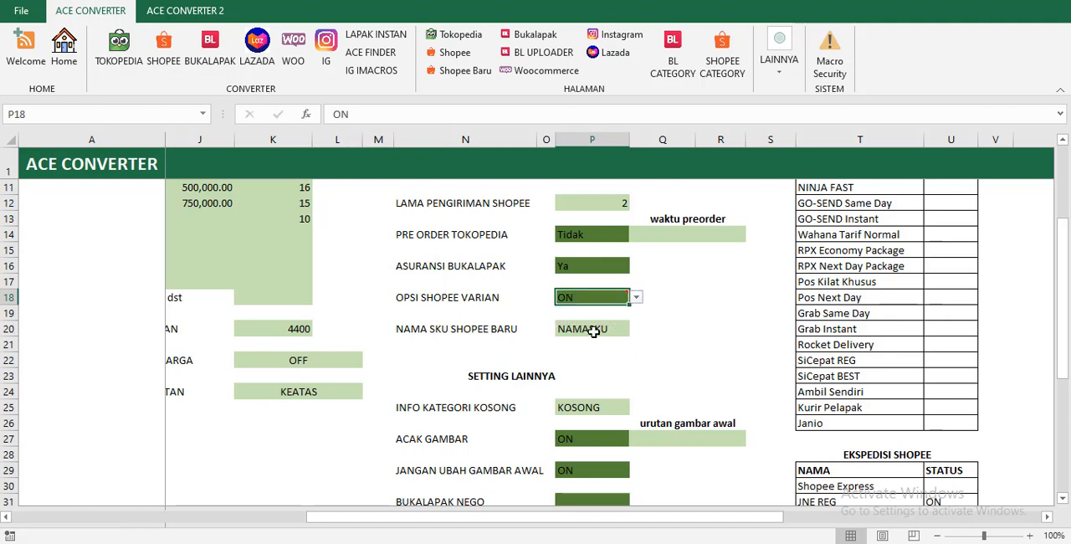
Try BEBAS as the NAMA SKU SHOPEE BARU value and undo that entry.
{"action": "left_click", "coordinate": [593, 331]}
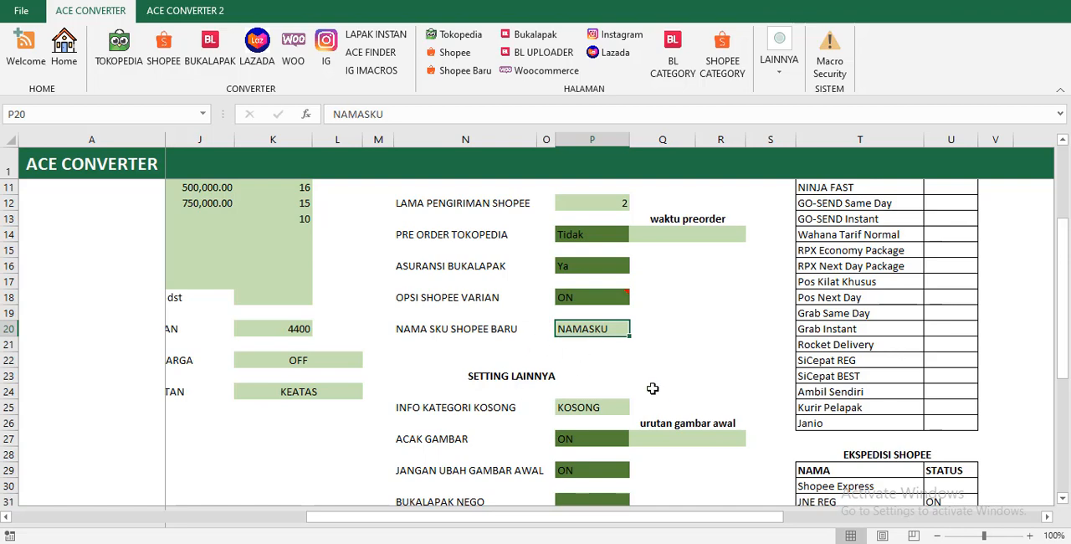
{"action": "left_click", "coordinate": [591, 344]}
{"action": "left_click", "coordinate": [612, 328]}
{"action": "type", "text": "BEBAS"}
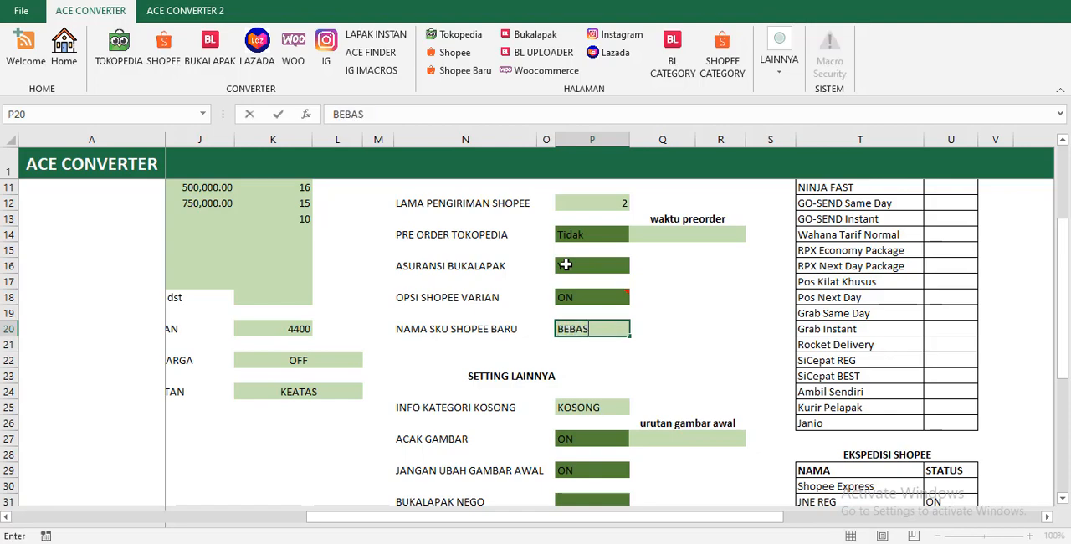
{"action": "key", "text": "Return"}
{"action": "key", "text": "ctrl+z"}
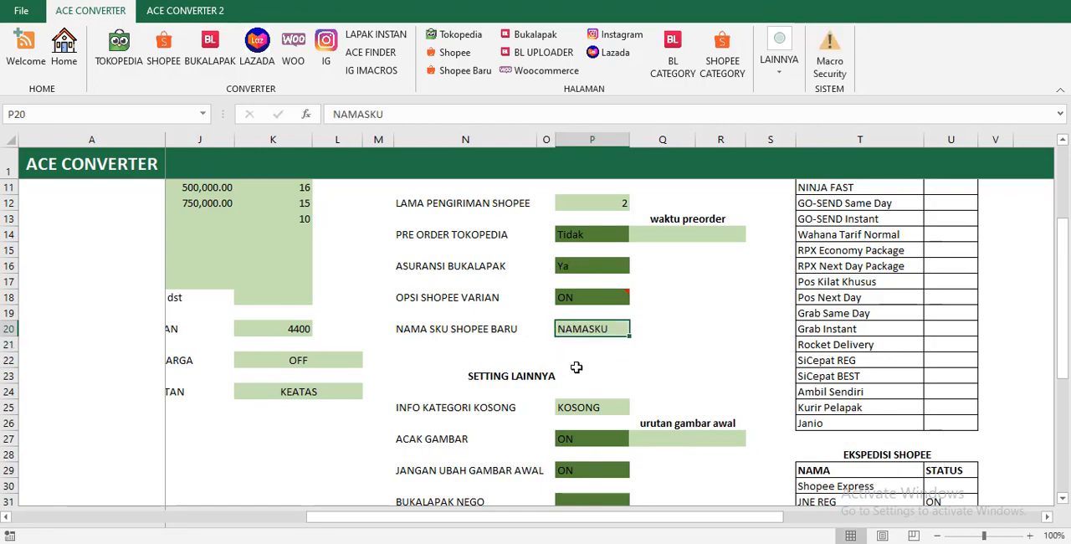
{"action": "left_click", "coordinate": [579, 364]}
Check the INFO KATEGORI KOSONG setting and turn the switch on the DATA XSUN page to OFF.
{"action": "scroll", "coordinate": [582, 358], "scroll_direction": "down", "scroll_amount": 1}
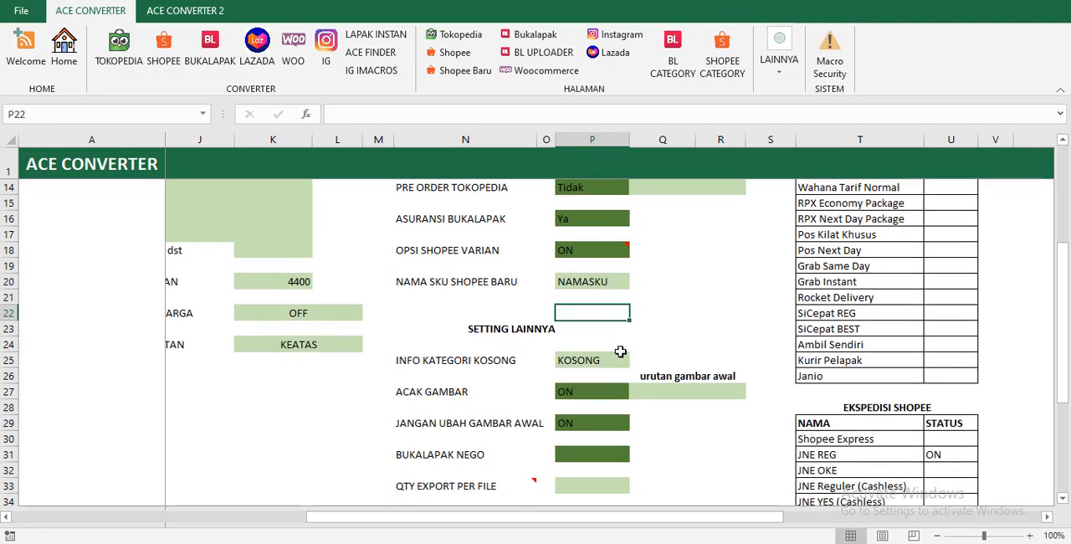
{"action": "left_click", "coordinate": [608, 363]}
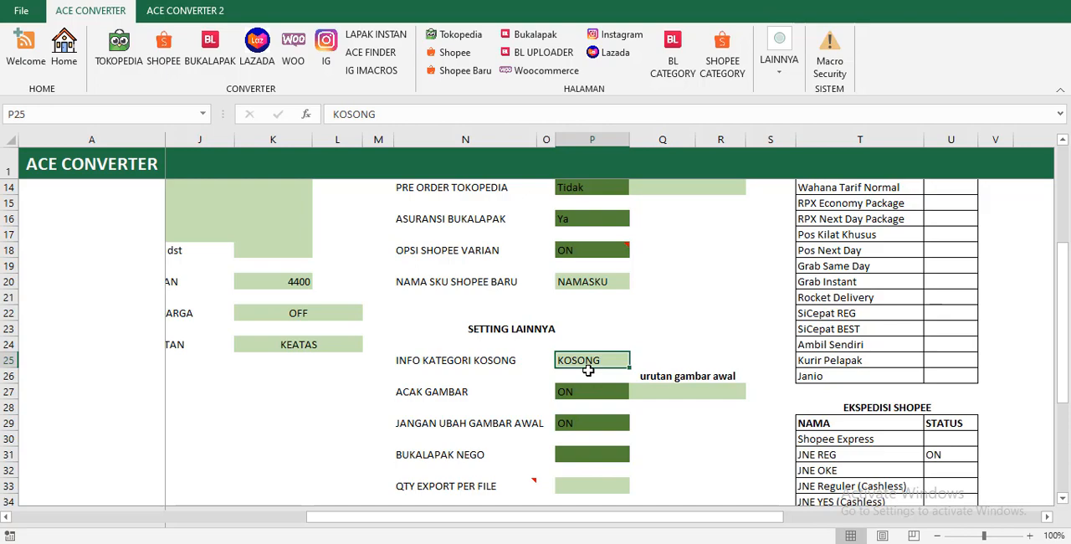
{"action": "left_click", "coordinate": [64, 49]}
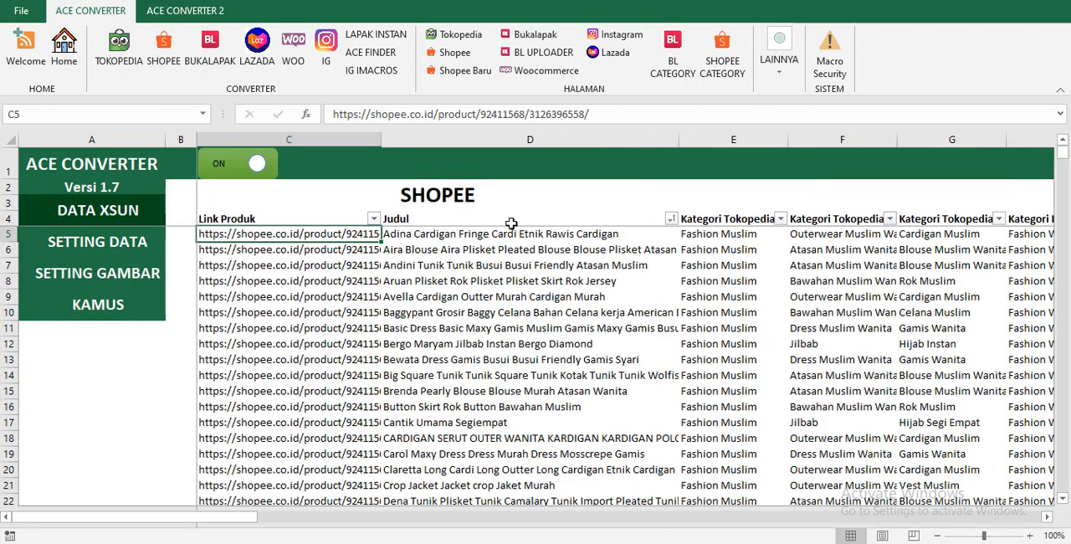
{"action": "left_click", "coordinate": [258, 164]}
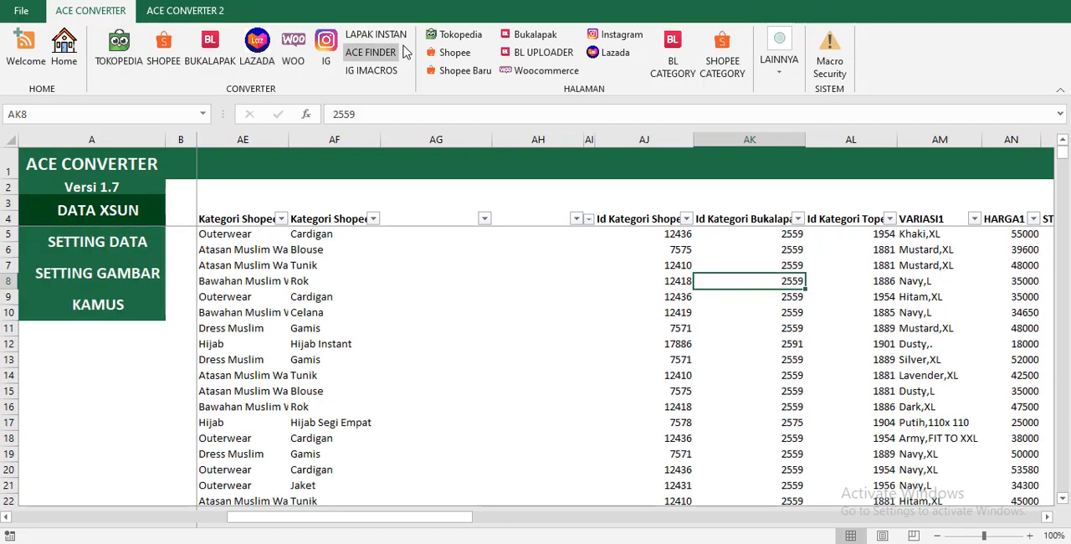
Open the Tokopedia template page and check the category codes in its Kategori column.
{"action": "left_click", "coordinate": [432, 38]}
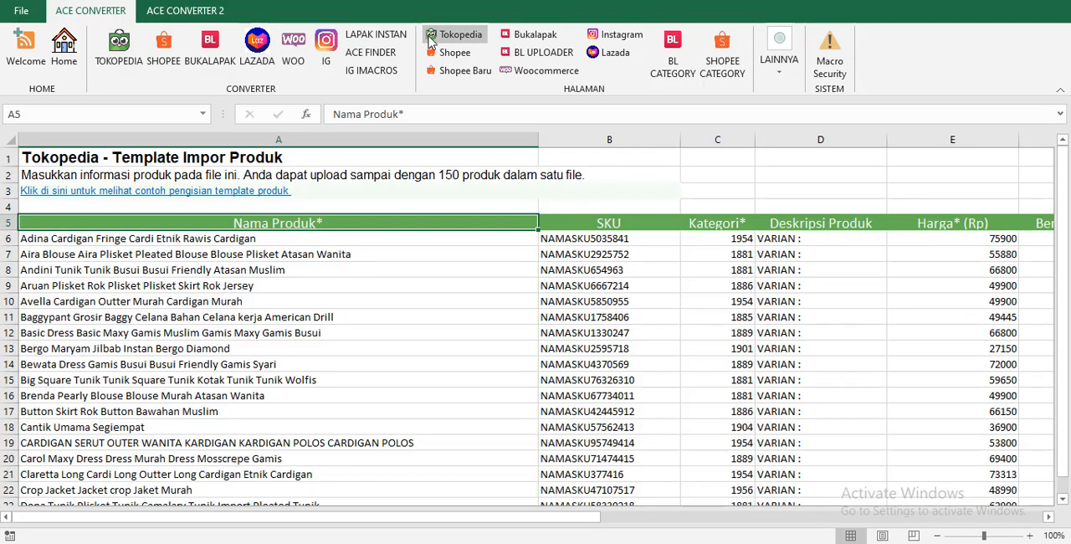
{"action": "left_click", "coordinate": [691, 239]}
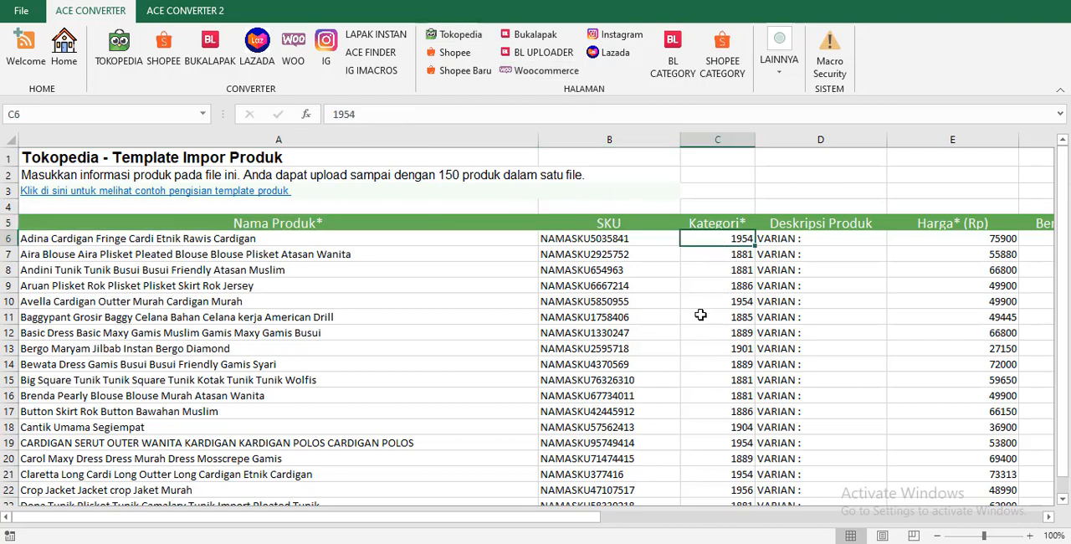
Return to the SETTING DATA page and inspect the ACAK GAMBAR setting under SETTING LAINNYA without changing it.
{"action": "left_click", "coordinate": [60, 48]}
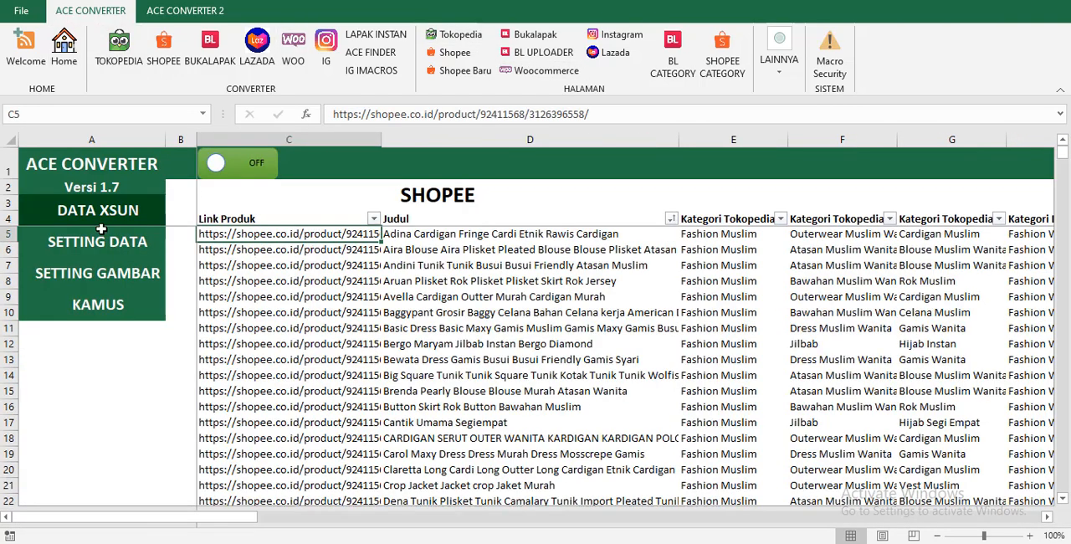
{"action": "left_click", "coordinate": [87, 253]}
{"action": "scroll", "coordinate": [694, 372], "scroll_direction": "down", "scroll_amount": 3}
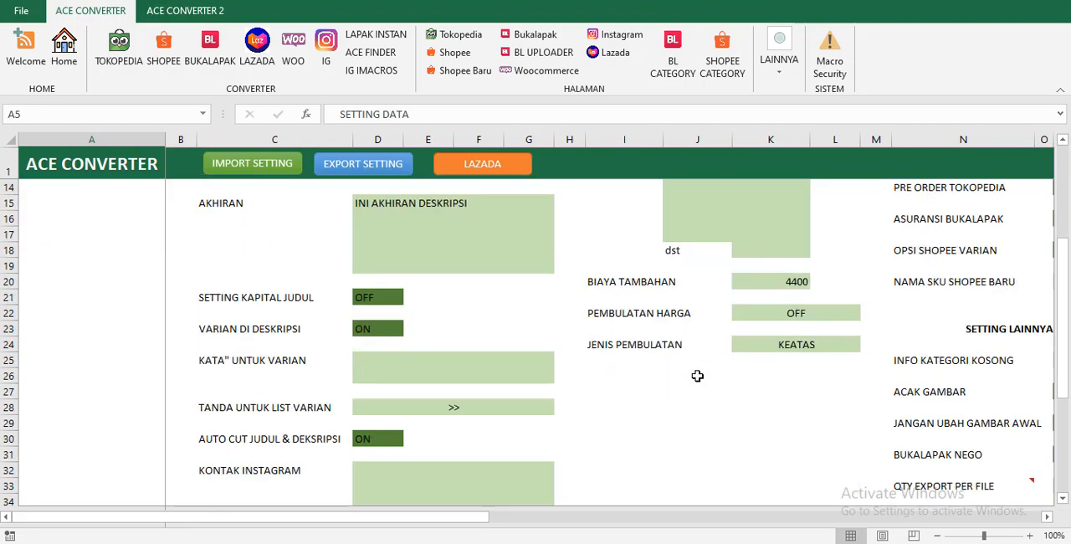
{"action": "scroll", "coordinate": [726, 363], "scroll_direction": "down", "scroll_amount": 2}
{"action": "scroll", "coordinate": [524, 362], "scroll_direction": "up", "scroll_amount": 6}
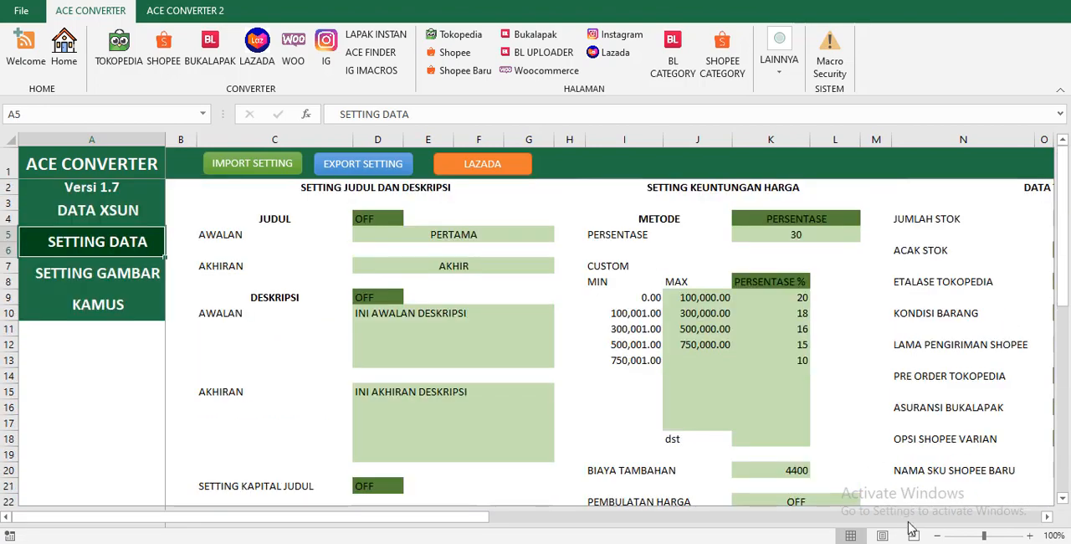
{"action": "left_click", "coordinate": [1046, 520]}
{"action": "left_click", "coordinate": [1046, 520]}
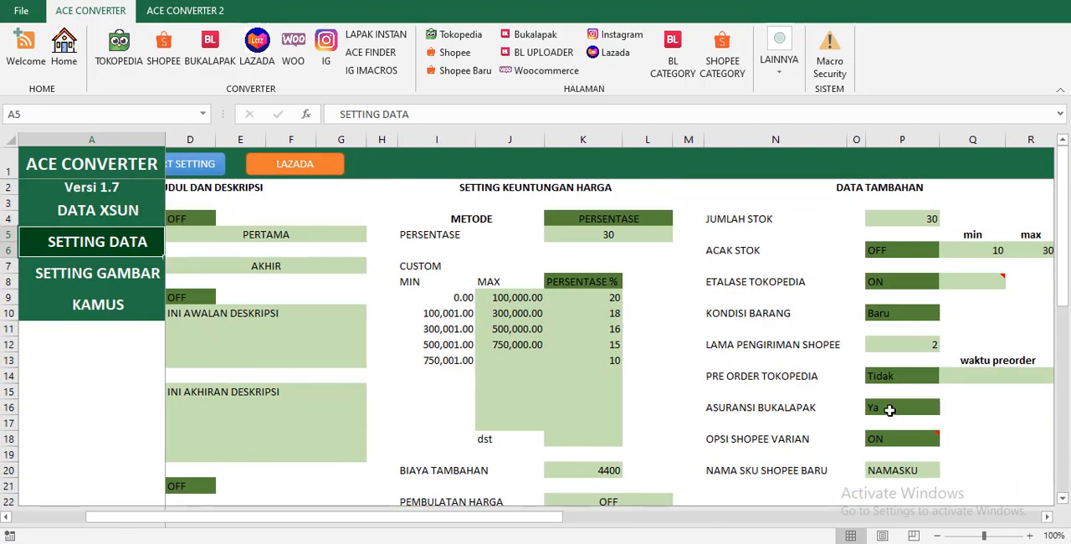
{"action": "scroll", "coordinate": [879, 368], "scroll_direction": "down", "scroll_amount": 4}
{"action": "left_click", "coordinate": [890, 391]}
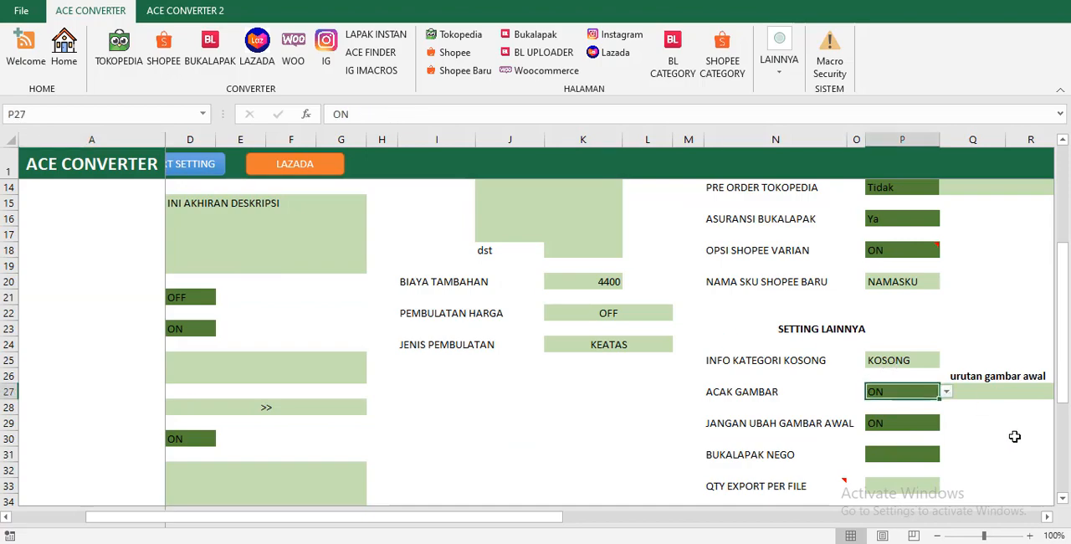
{"action": "left_click", "coordinate": [1047, 516]}
{"action": "left_click", "coordinate": [1046, 517]}
{"action": "left_click", "coordinate": [1046, 517]}
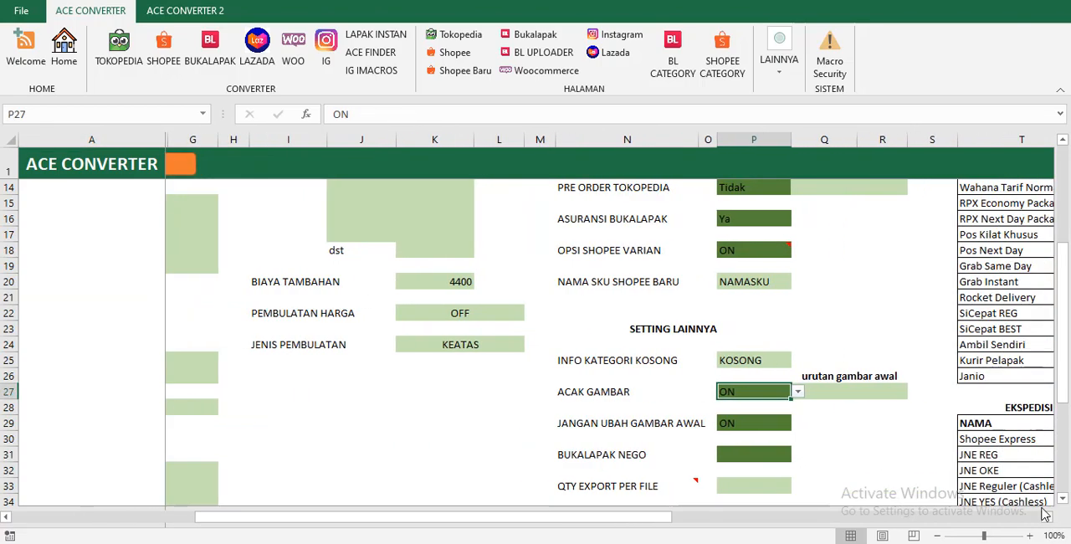
{"action": "scroll", "coordinate": [742, 328], "scroll_direction": "down", "scroll_amount": 2}
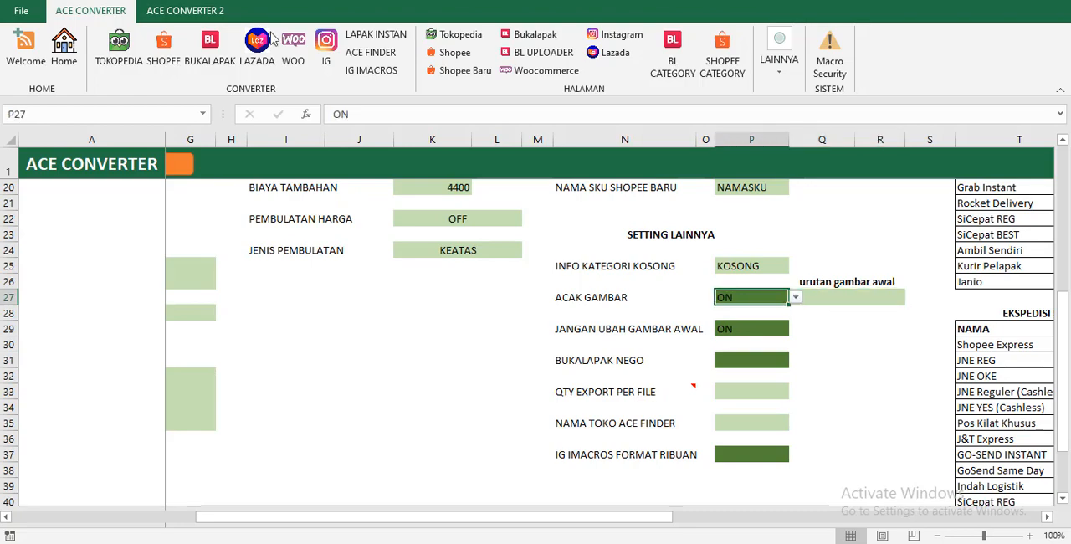
Open the Tokopedia template page and examine its Gambar 1 to Gambar 5 image columns.
{"action": "left_click", "coordinate": [453, 34]}
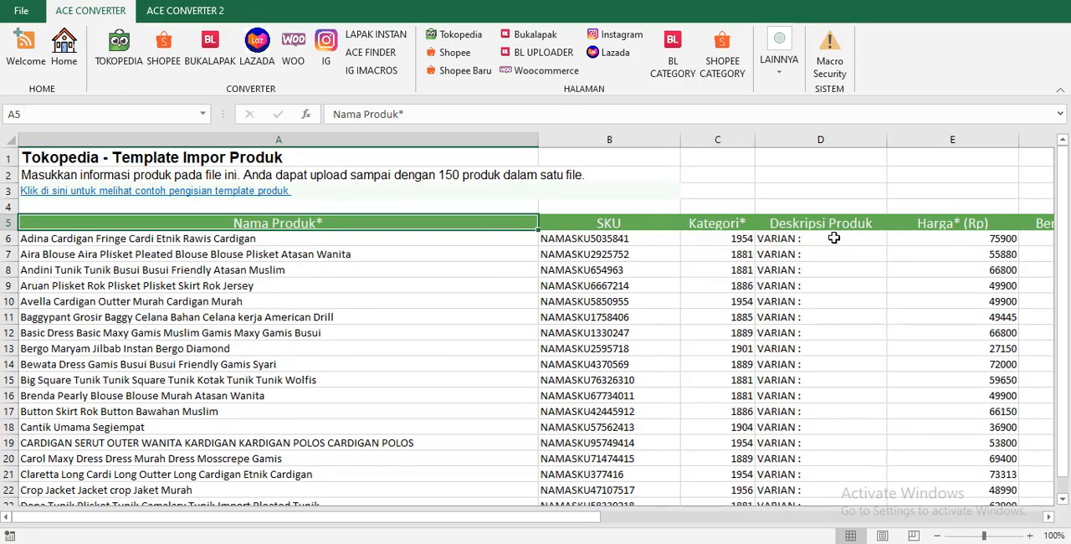
{"action": "key", "text": "Right"}
{"action": "key", "text": "Right"}
{"action": "key", "text": "Right"}
{"action": "key", "text": "Right"}
{"action": "key", "text": "Right"}
{"action": "key", "text": "Right"}
{"action": "key", "text": "Right"}
{"action": "key", "text": "Right"}
{"action": "key", "text": "Right"}
{"action": "key", "text": "Right"}
{"action": "key", "text": "Right"}
{"action": "key", "text": "Right"}
{"action": "key", "text": "Right"}
{"action": "key", "text": "Right"}
{"action": "key", "text": "Right"}
{"action": "key", "text": "Right"}
{"action": "key", "text": "Right"}
{"action": "key", "text": "Right"}
{"action": "key", "text": "Right"}
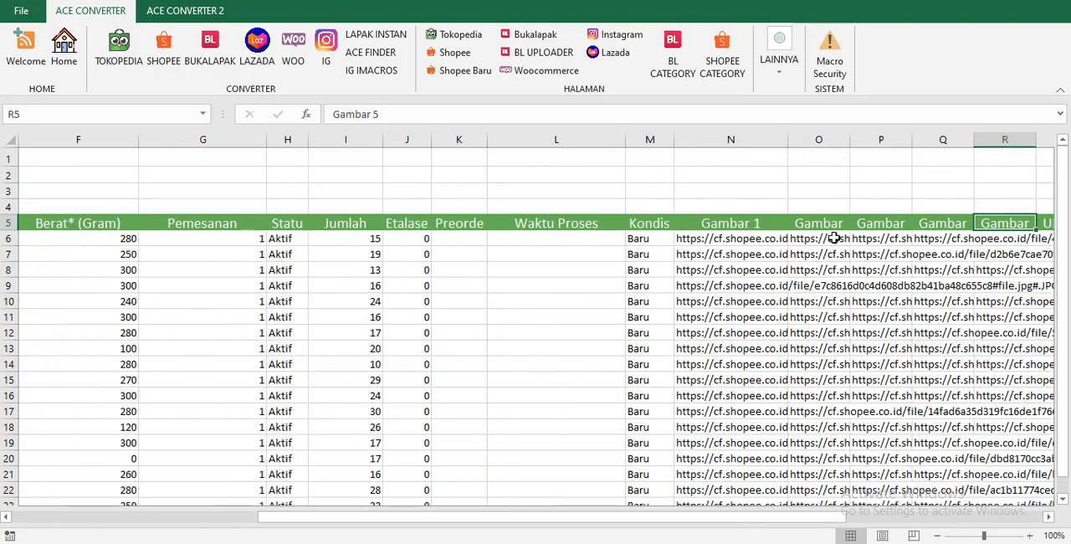
{"action": "key", "text": "Right"}
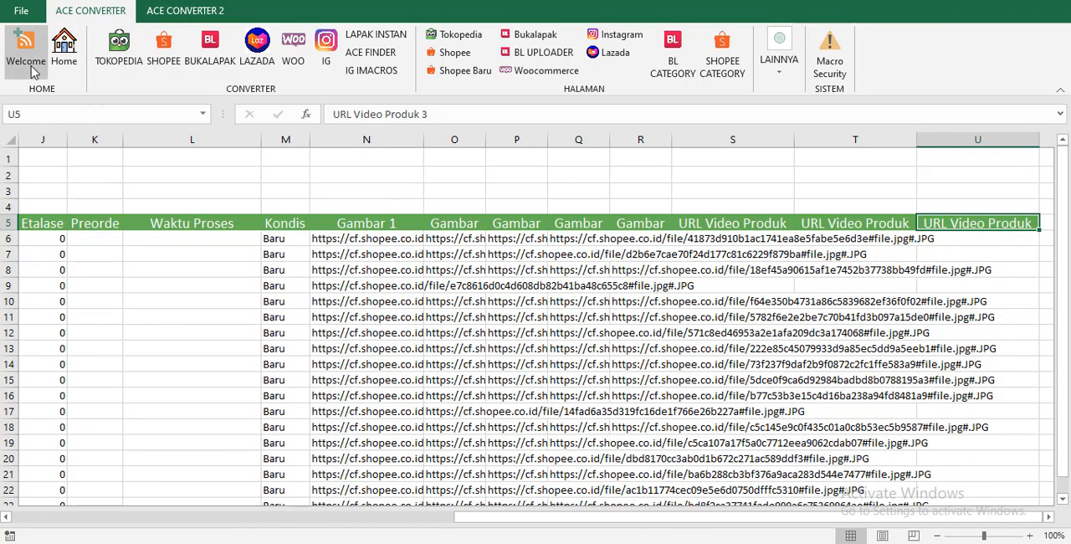
Return to the SETTING DATA page and show its SETTING LAINNYA options.
{"action": "left_click", "coordinate": [62, 74]}
{"action": "left_click", "coordinate": [103, 243]}
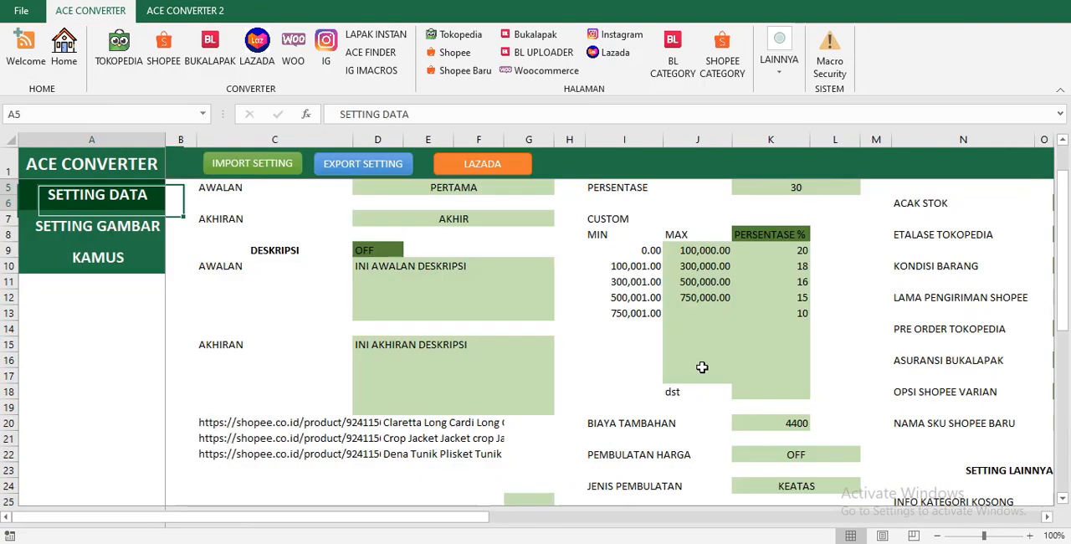
{"action": "scroll", "coordinate": [770, 386], "scroll_direction": "down", "scroll_amount": 5}
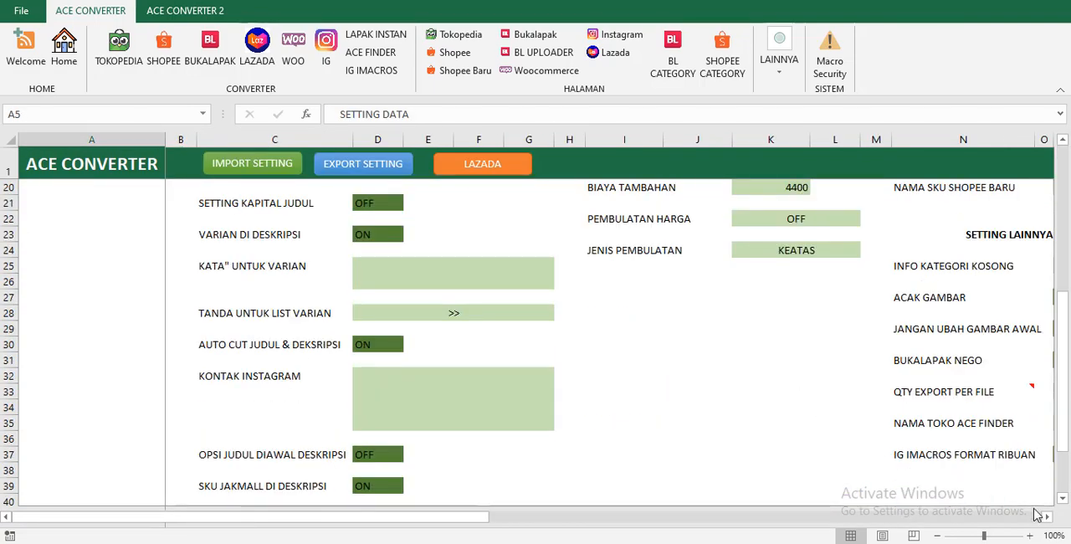
{"action": "left_click", "coordinate": [1046, 517]}
{"action": "left_click", "coordinate": [1046, 518]}
{"action": "left_click", "coordinate": [1047, 519]}
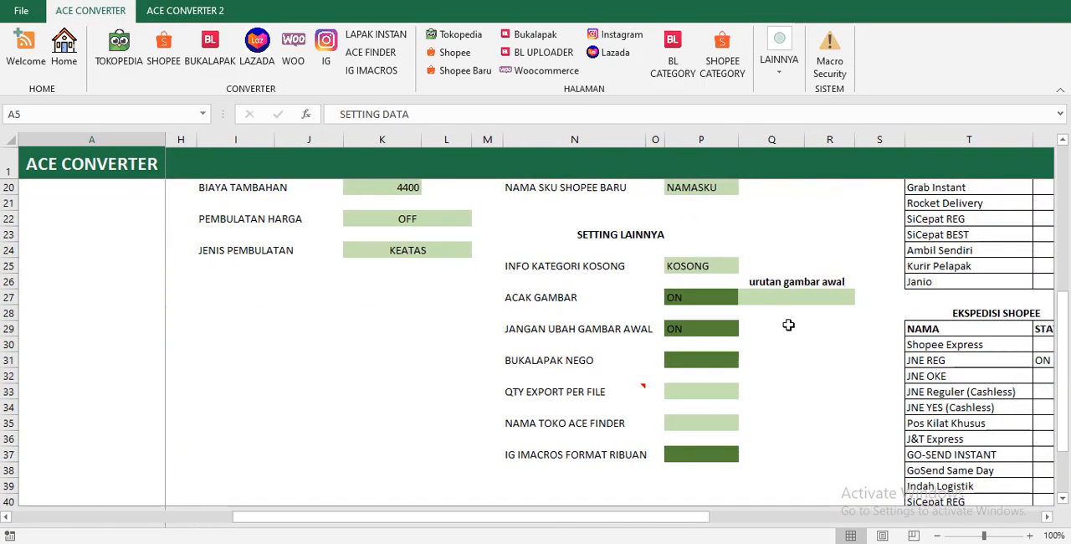
Set ACAK GAMBAR to OFF and switch it back to ON.
{"action": "left_click", "coordinate": [721, 300]}
{"action": "left_click", "coordinate": [745, 297]}
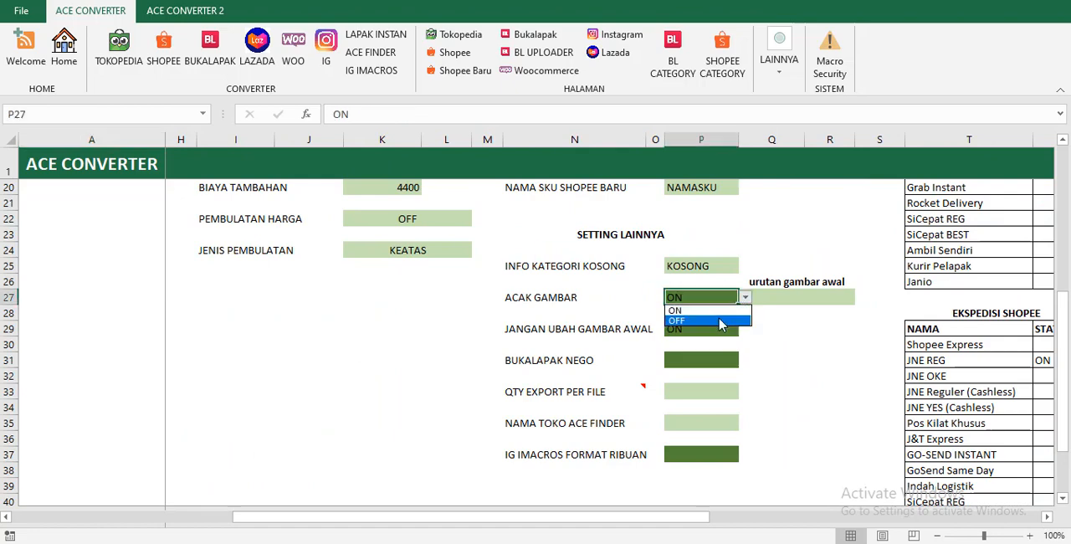
{"action": "left_click", "coordinate": [728, 322]}
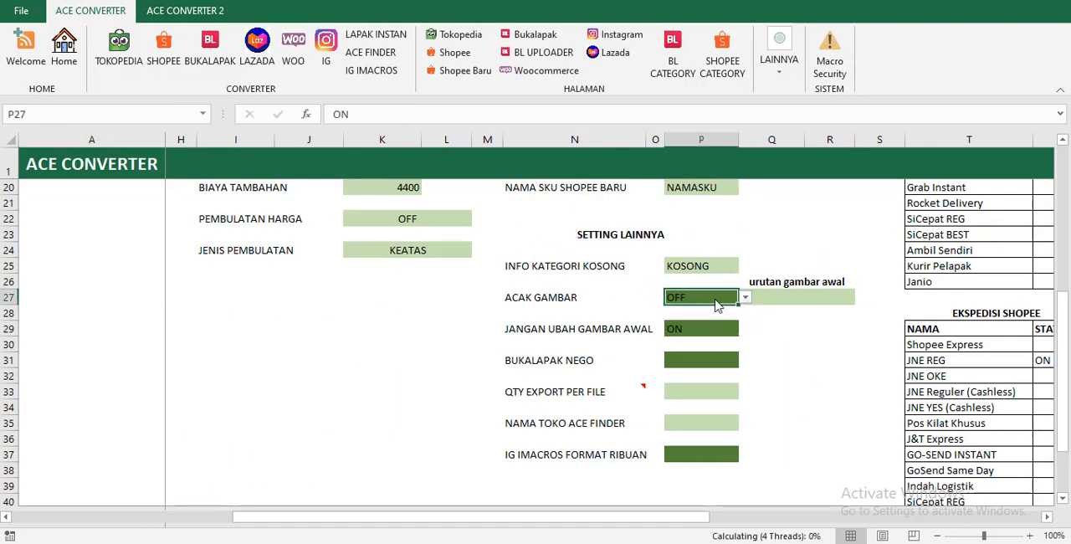
{"action": "left_click", "coordinate": [762, 297]}
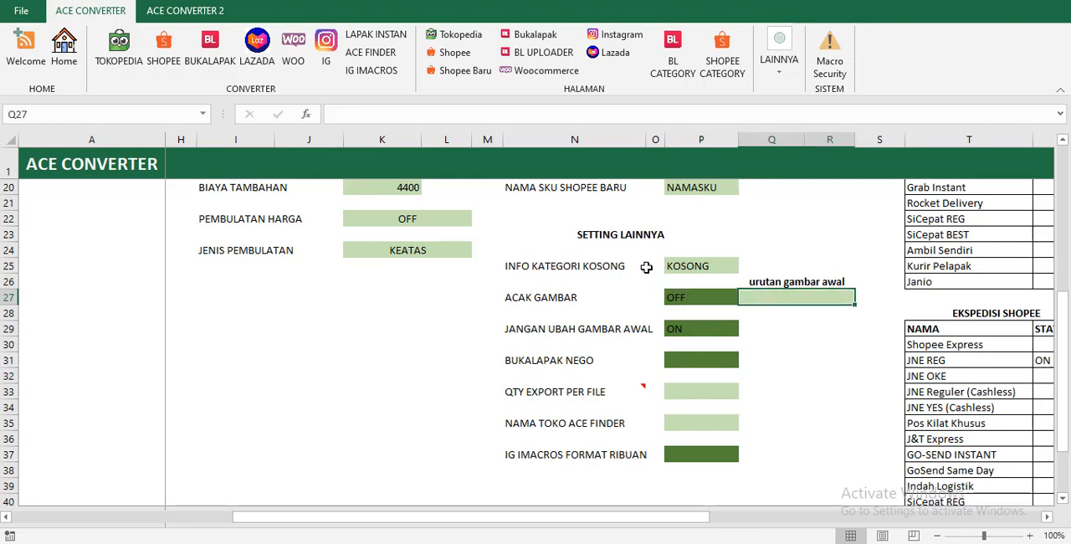
{"action": "left_click", "coordinate": [707, 301]}
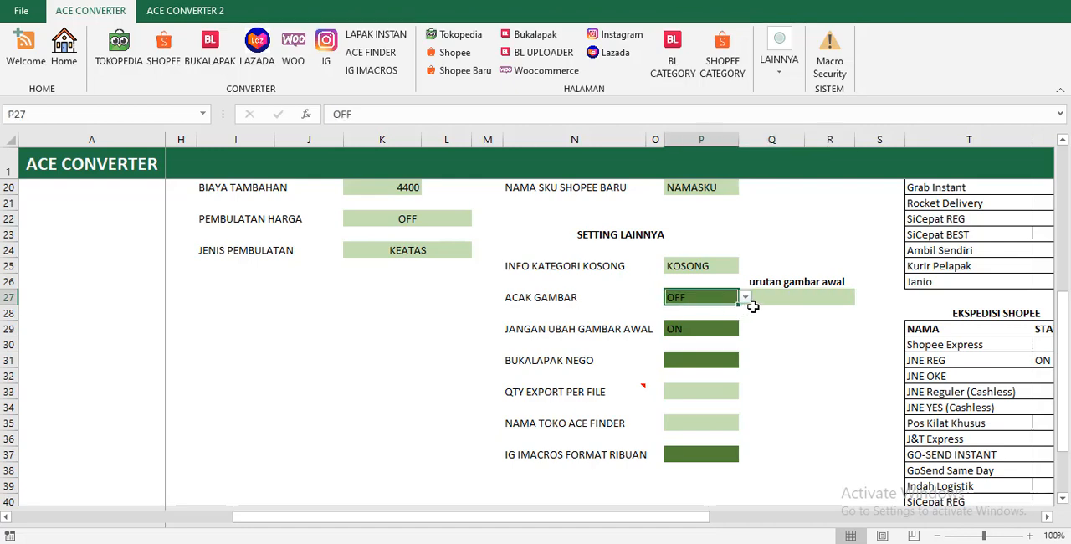
{"action": "left_click", "coordinate": [745, 298]}
{"action": "left_click", "coordinate": [730, 311]}
Enter 1 as the urutan gambar awal value beside ACAK GAMBAR and replace it with 2.
{"action": "left_click", "coordinate": [760, 295]}
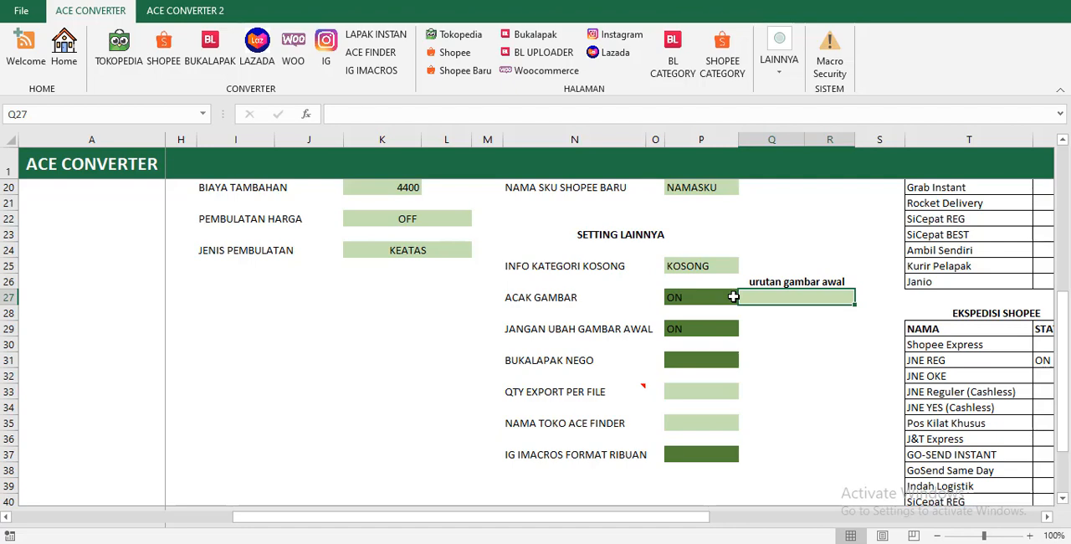
{"action": "type", "text": "1"}
{"action": "key", "text": "Return"}
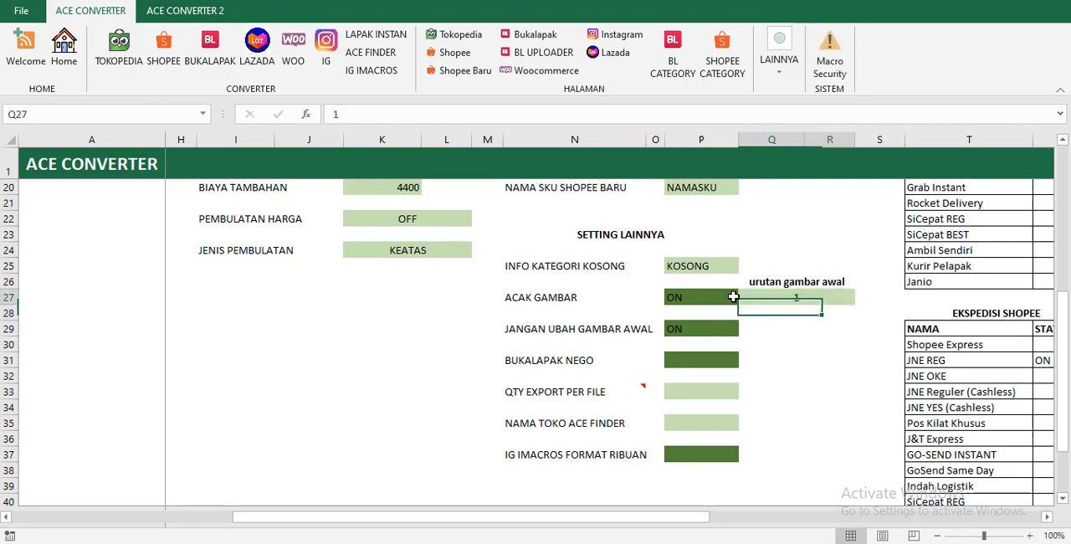
{"action": "key", "text": "Up"}
{"action": "type", "text": "2"}
{"action": "key", "text": "Return"}
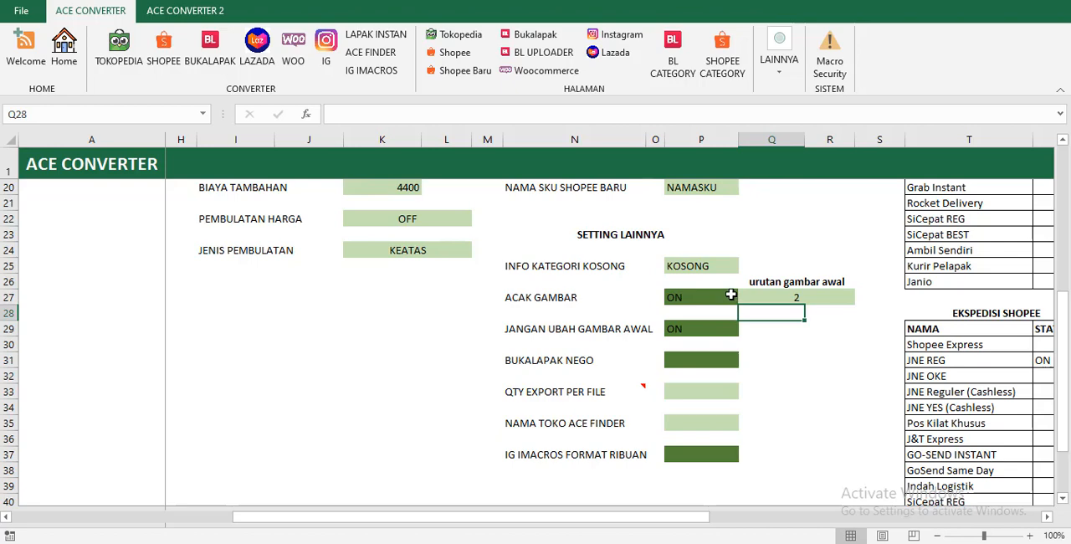
Examine the JANGAN UBAH GAMBAR AWAL option together with the urutan gambar awal value, keeping the option ON.
{"action": "left_click", "coordinate": [731, 294]}
{"action": "left_click", "coordinate": [720, 329]}
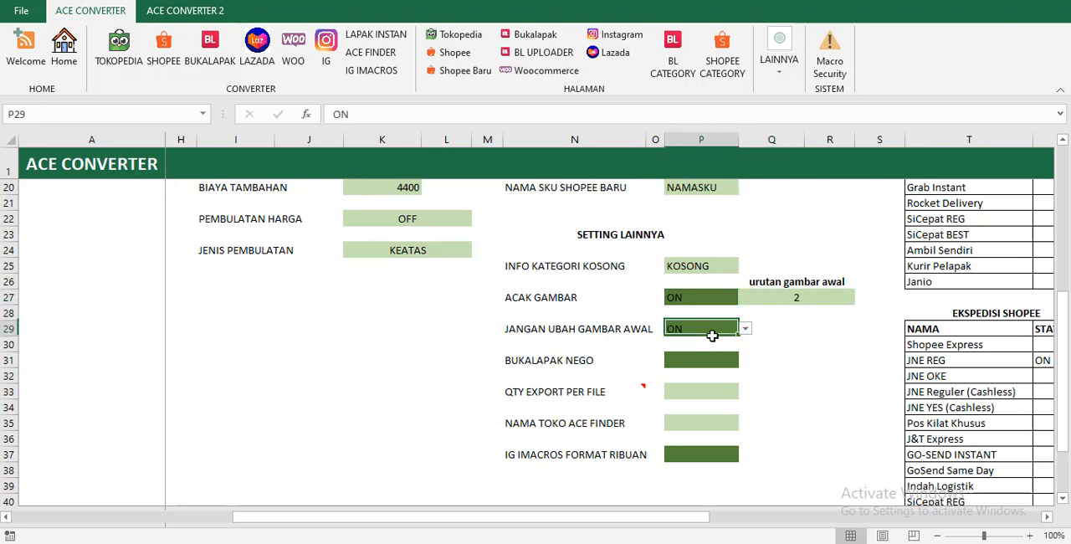
{"action": "left_click", "coordinate": [801, 298]}
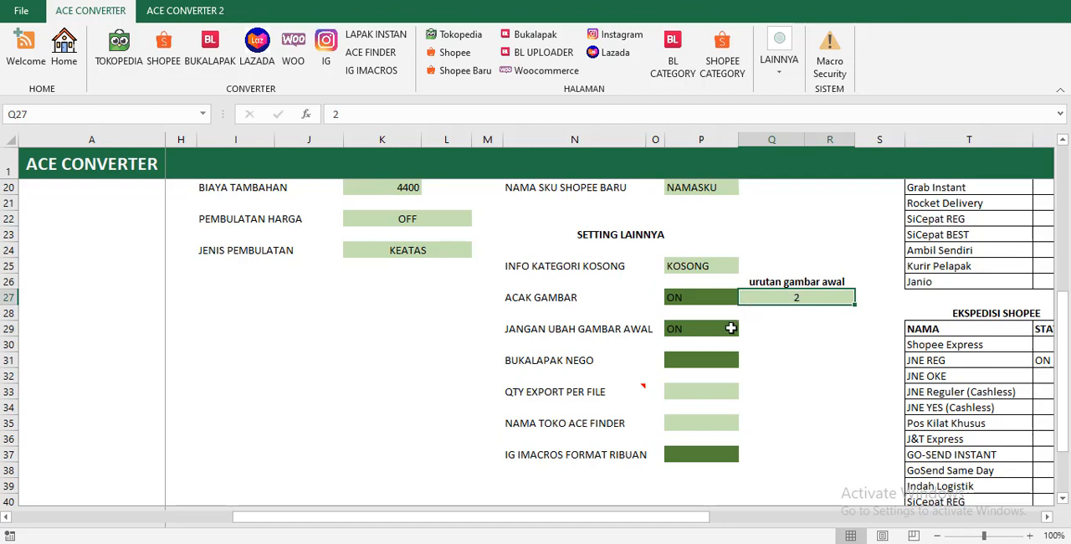
{"action": "left_click", "coordinate": [729, 330]}
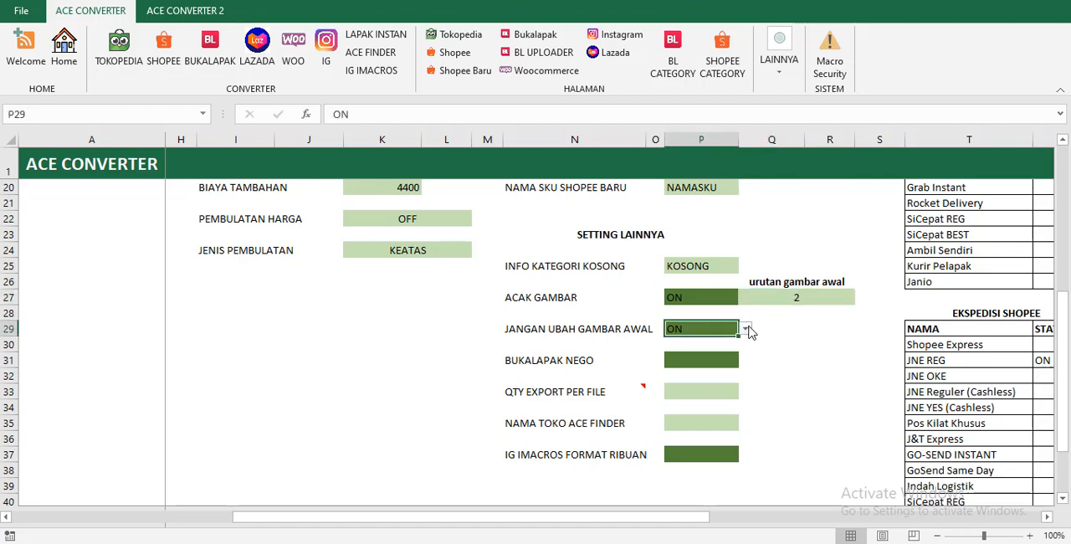
{"action": "left_click", "coordinate": [745, 329]}
{"action": "left_click", "coordinate": [723, 340]}
{"action": "left_click", "coordinate": [780, 301]}
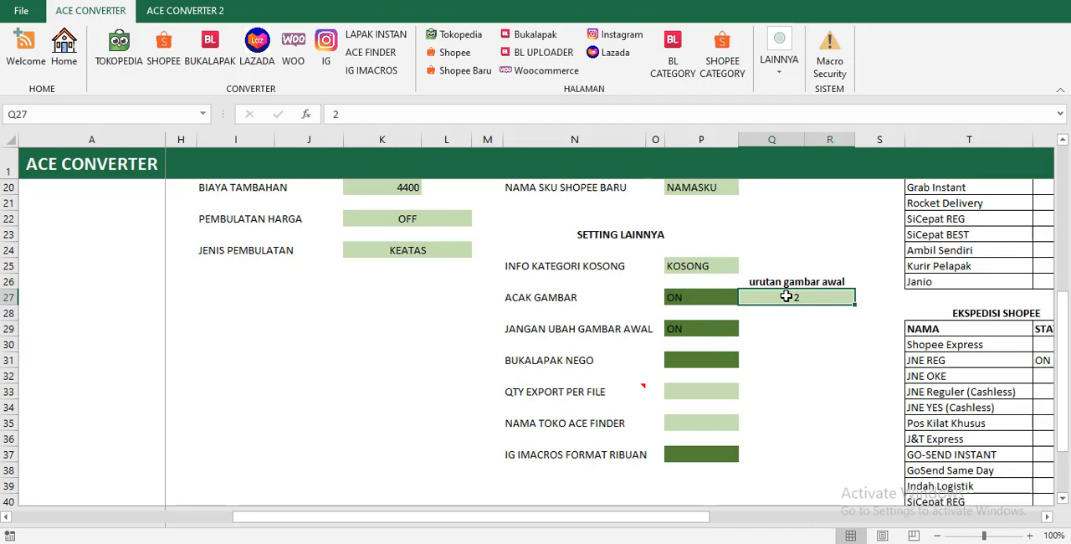
{"action": "left_click", "coordinate": [691, 332]}
{"action": "left_click", "coordinate": [760, 294]}
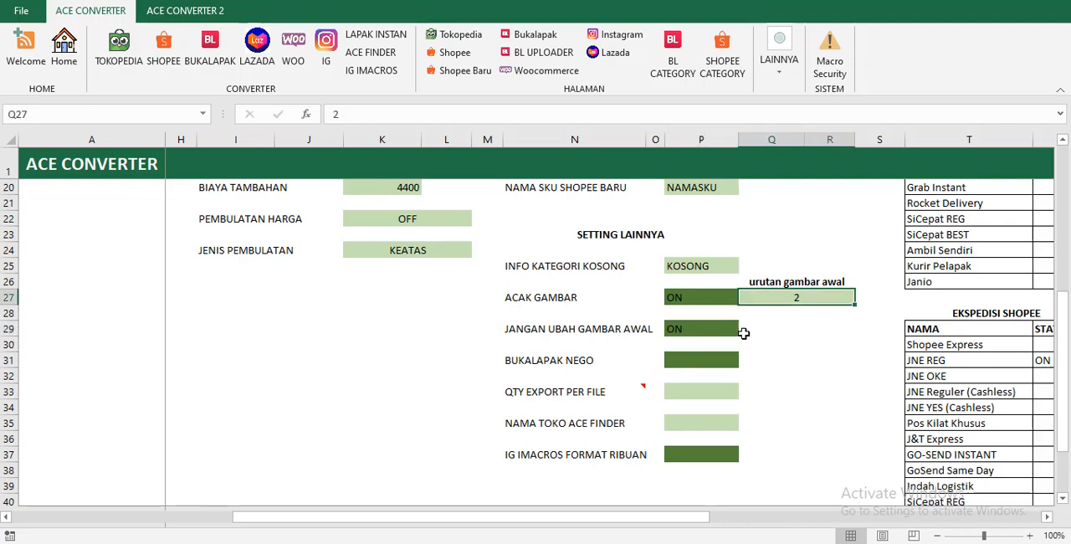
Set JANGAN UBAH GAMBAR AWAL to OFF and clear the urutan gambar awal value.
{"action": "left_click", "coordinate": [737, 331]}
{"action": "left_click", "coordinate": [744, 330]}
{"action": "left_click", "coordinate": [722, 355]}
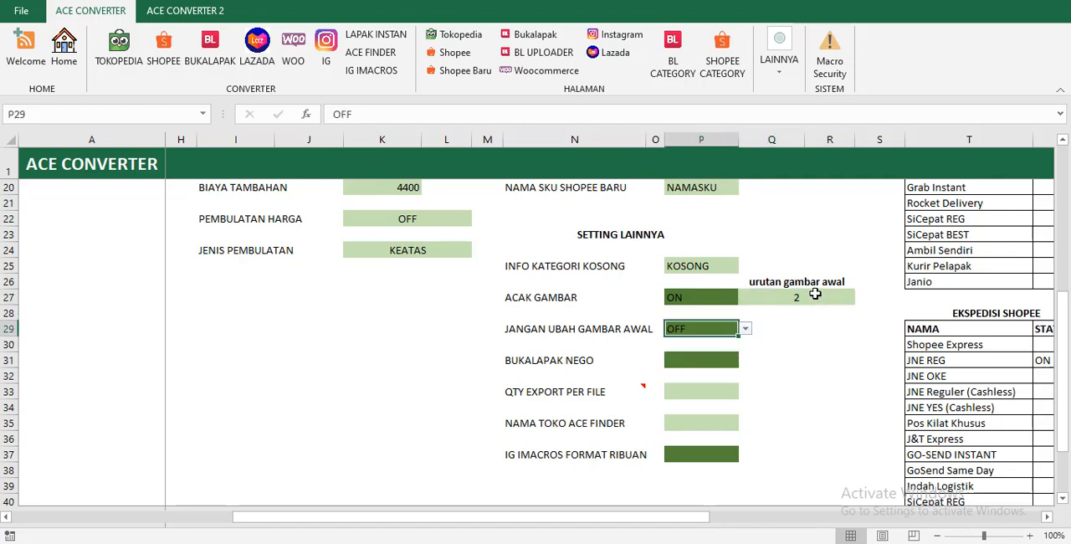
{"action": "left_click", "coordinate": [808, 297]}
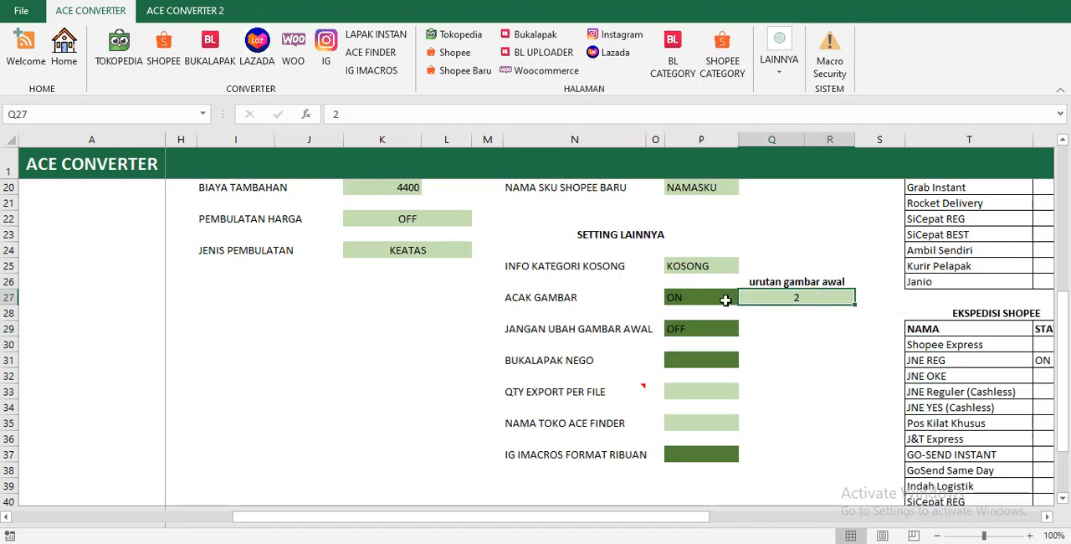
{"action": "key", "text": "BackSpace"}
{"action": "key", "text": "Return"}
{"action": "left_click", "coordinate": [707, 331]}
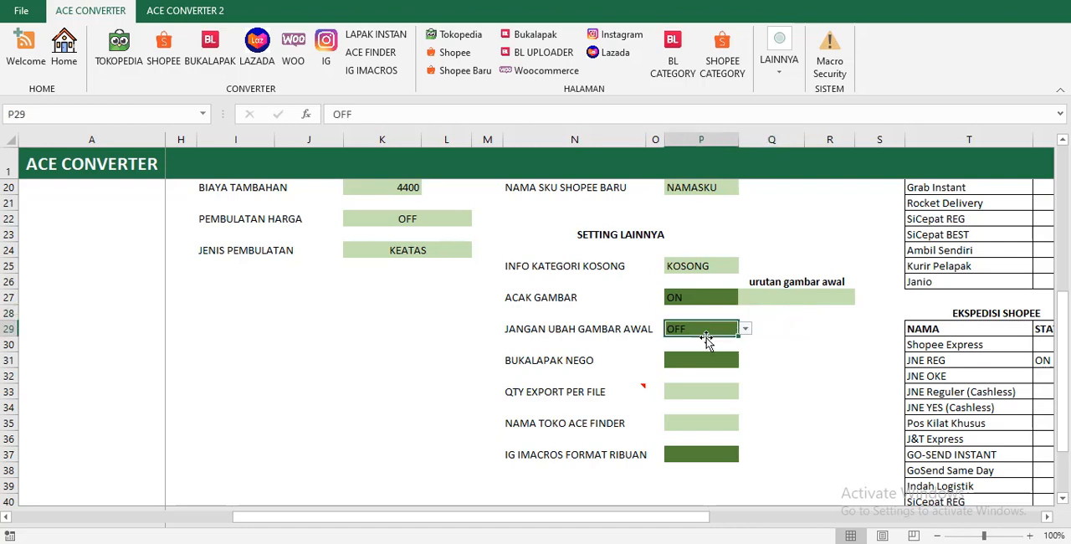
Try the ON option for BUKALAPAK NEGO and set it to OFF.
{"action": "left_click", "coordinate": [695, 359]}
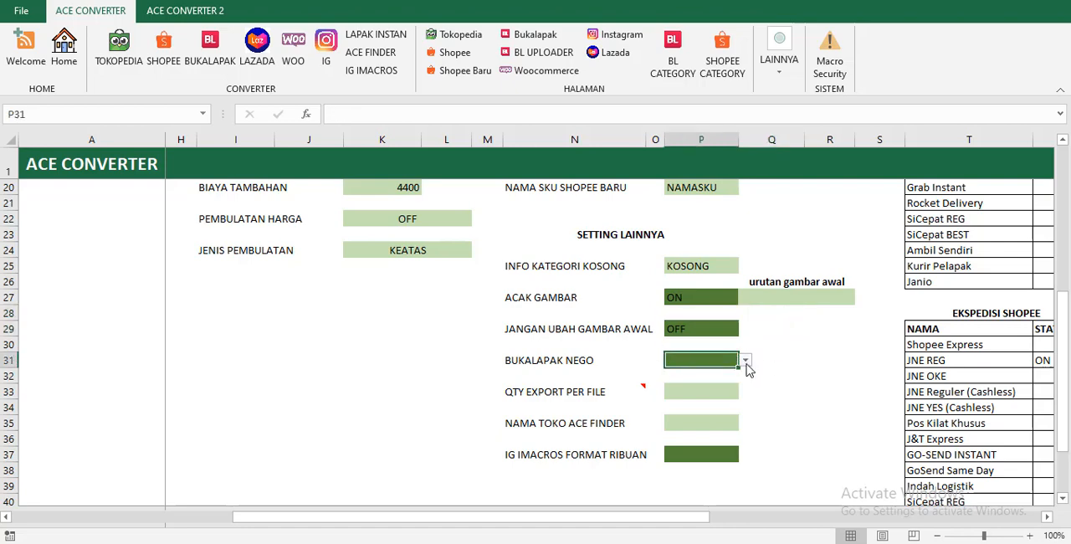
{"action": "left_click", "coordinate": [745, 361]}
{"action": "left_click", "coordinate": [680, 374]}
{"action": "left_click", "coordinate": [745, 361]}
{"action": "left_click", "coordinate": [703, 384]}
Open the Bukalapak template page and examine its columns from Nama Barang through the URL Gambar image columns.
{"action": "left_click", "coordinate": [540, 52]}
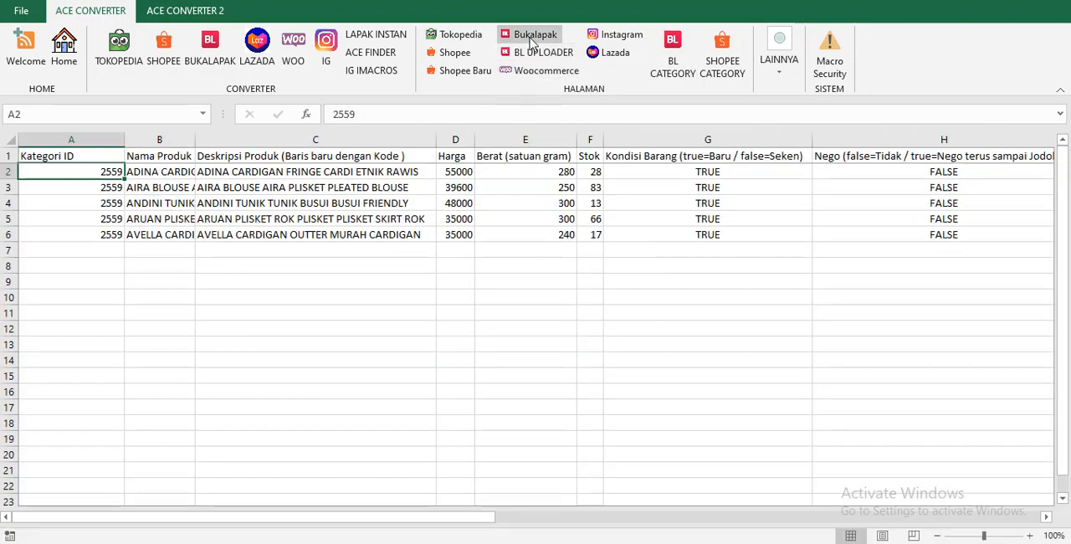
{"action": "left_click", "coordinate": [648, 187]}
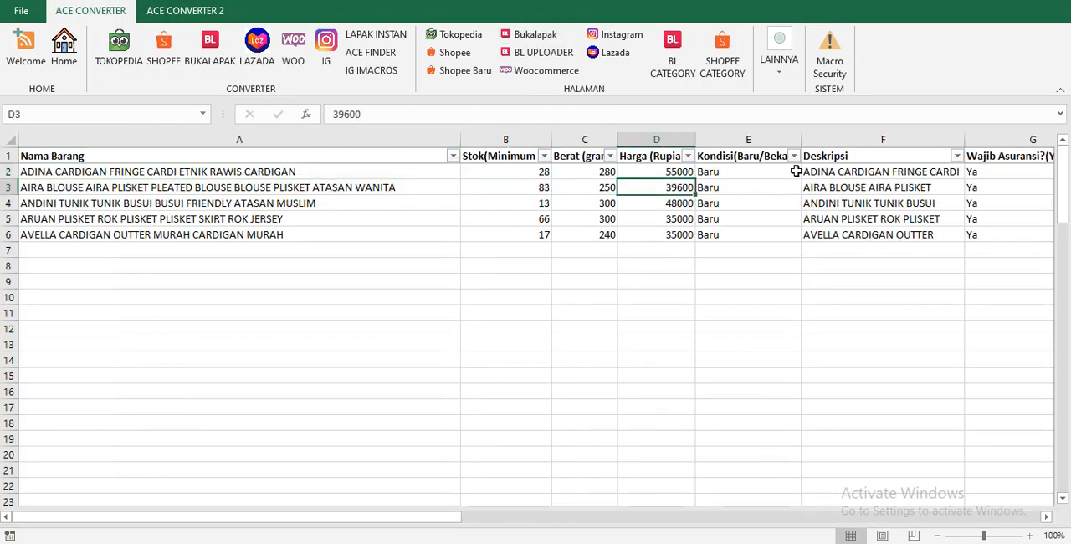
{"action": "key", "text": "Right"}
{"action": "key", "text": "Right"}
{"action": "key", "text": "Right"}
{"action": "key", "text": "Right"}
{"action": "key", "text": "Right"}
{"action": "key", "text": "Right"}
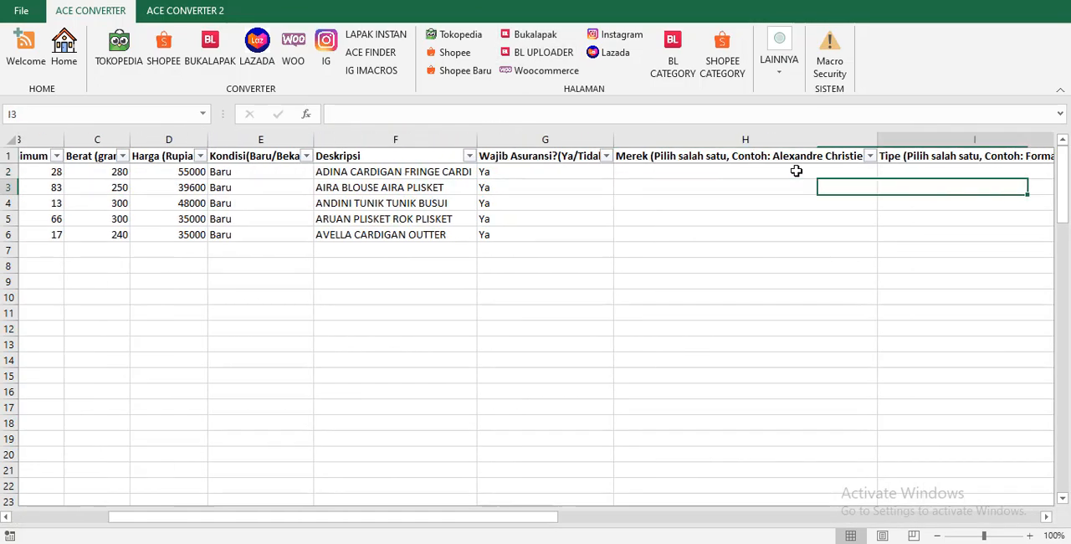
{"action": "key", "text": "Right"}
{"action": "key", "text": "Right"}
{"action": "key", "text": "Right"}
{"action": "key", "text": "Down"}
{"action": "key", "text": "Left"}
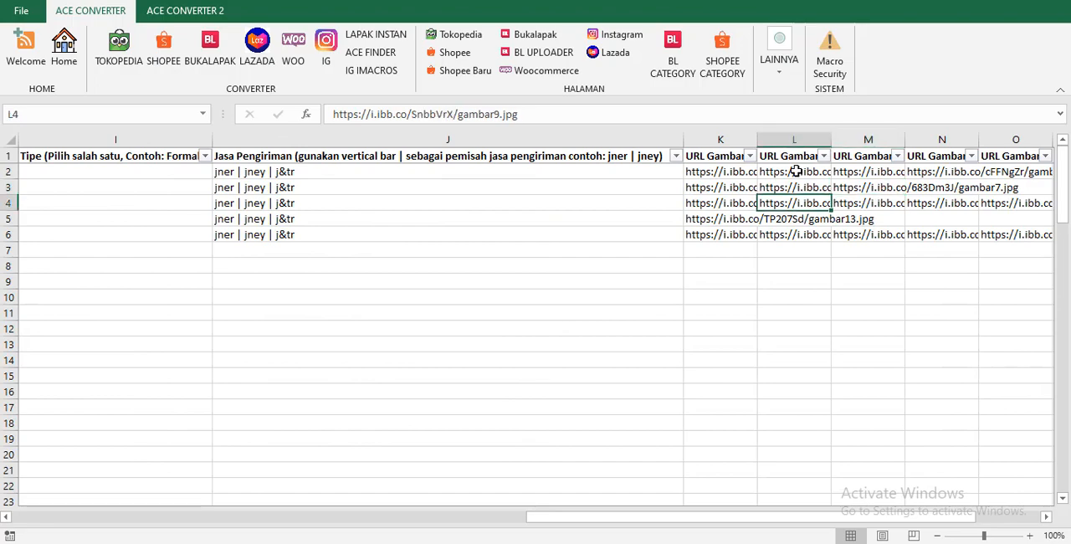
{"action": "key", "text": "Left"}
{"action": "key", "text": "Left"}
{"action": "key", "text": "Left"}
{"action": "key", "text": "Left"}
{"action": "key", "text": "Left"}
{"action": "key", "text": "Left"}
{"action": "key", "text": "Home"}
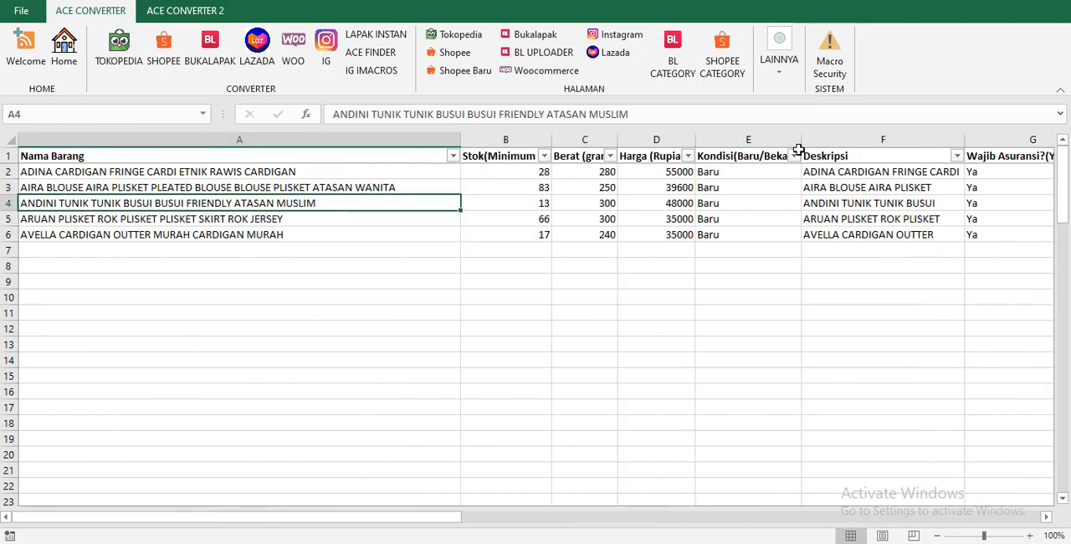
Open the BL UPLOADER page and check the values in its Nego column.
{"action": "left_click", "coordinate": [539, 57]}
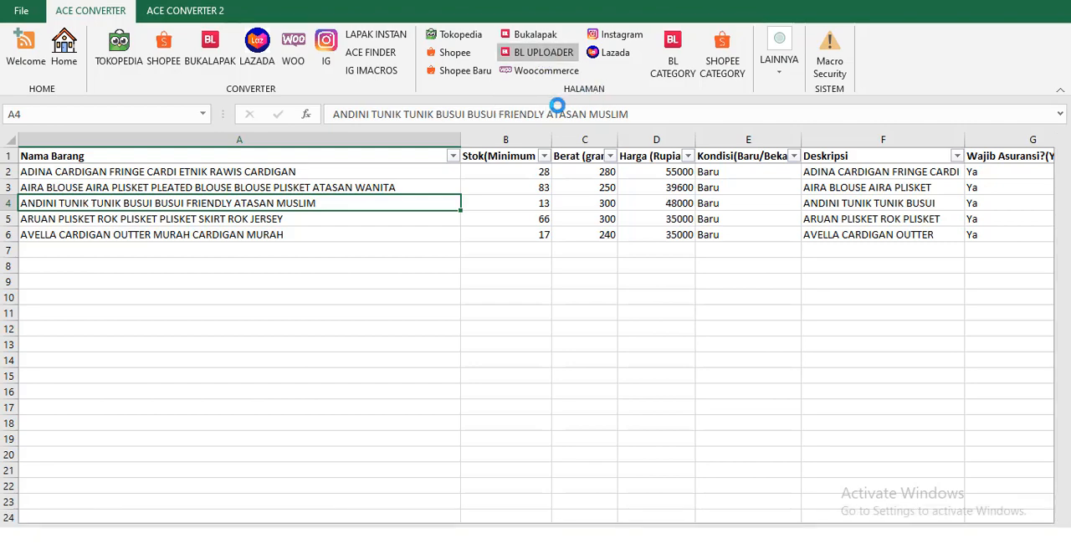
{"action": "left_click", "coordinate": [574, 183]}
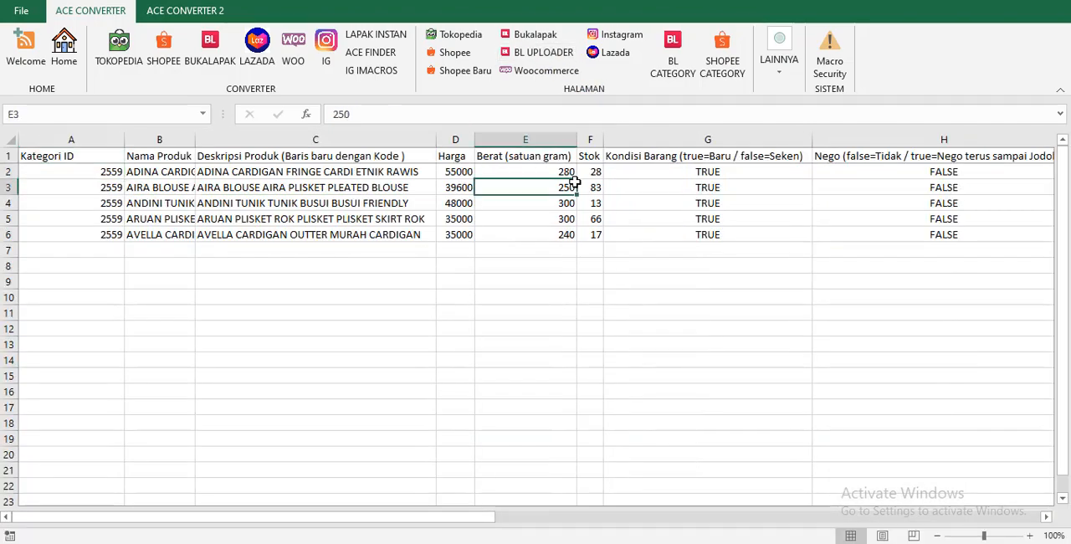
{"action": "key", "text": "Right"}
{"action": "key", "text": "Right"}
{"action": "key", "text": "Right"}
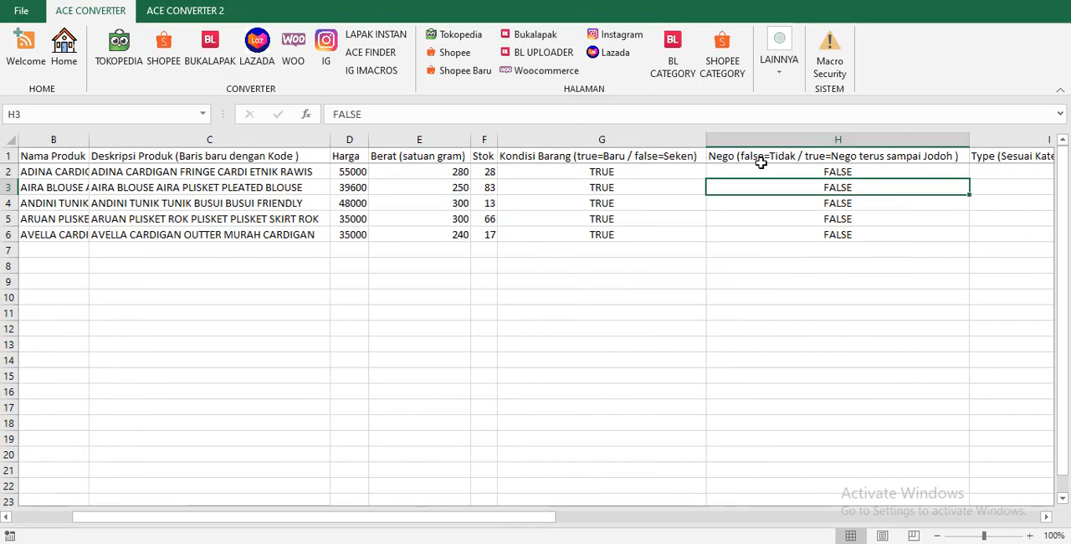
{"action": "left_click", "coordinate": [787, 171]}
Return to the SETTING DATA page and locate the BUKALAPAK NEGO setting under SETTING LAINNYA.
{"action": "left_click", "coordinate": [69, 46]}
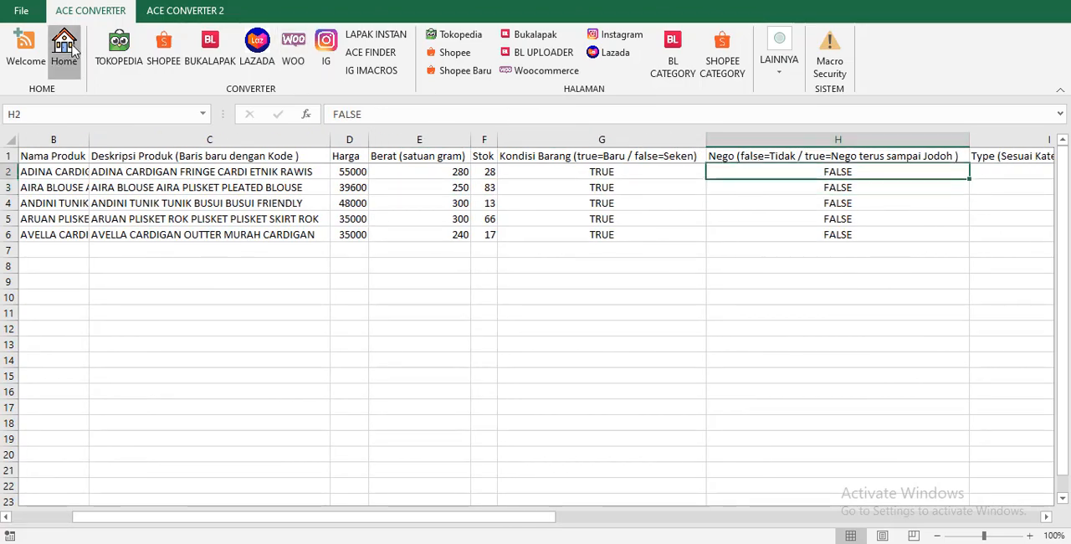
{"action": "left_click", "coordinate": [85, 235]}
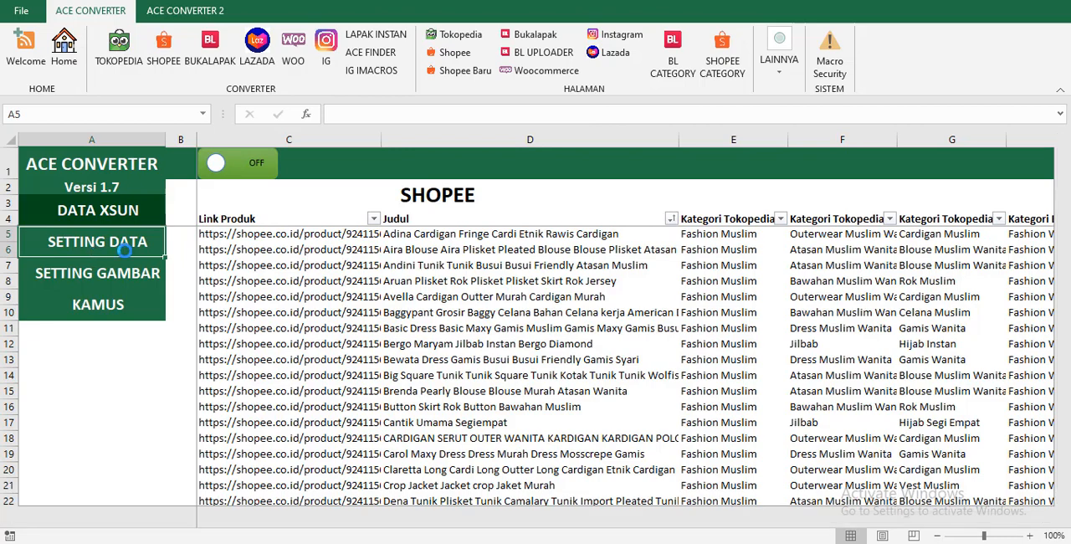
{"action": "left_click", "coordinate": [97, 252]}
{"action": "scroll", "coordinate": [726, 382], "scroll_direction": "down", "scroll_amount": 4}
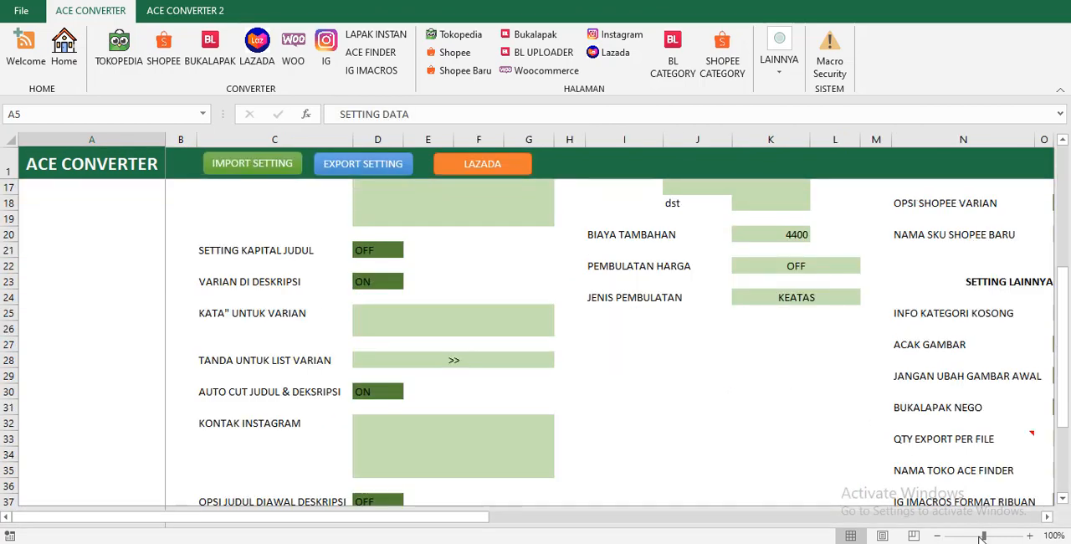
{"action": "left_click", "coordinate": [1046, 520]}
{"action": "left_click", "coordinate": [1046, 521]}
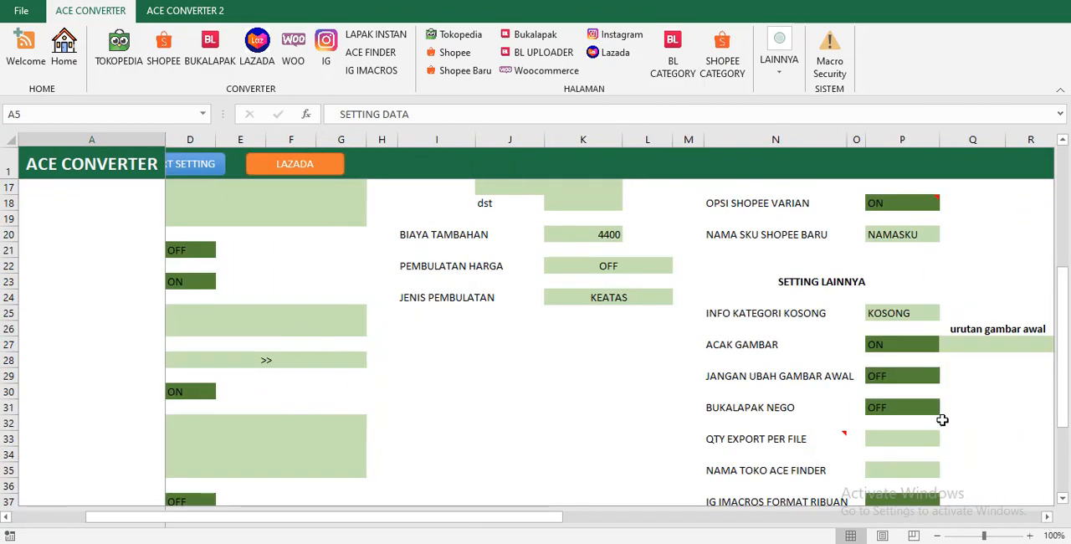
{"action": "left_click", "coordinate": [945, 409]}
{"action": "left_click", "coordinate": [1046, 517]}
{"action": "left_click", "coordinate": [1047, 517]}
{"action": "left_click", "coordinate": [1046, 517]}
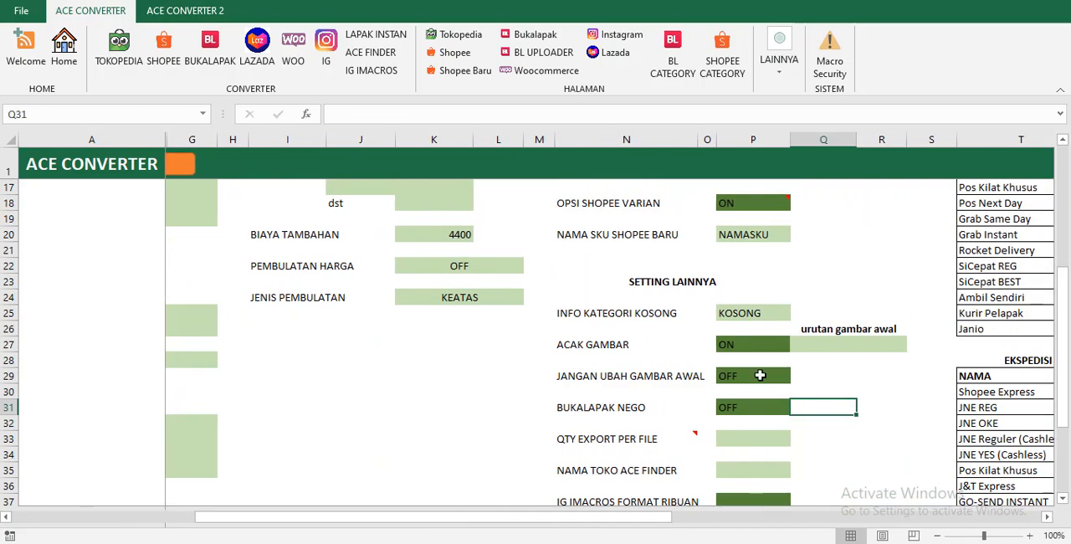
Set QTY EXPORT PER FILE to 150 under SETTING LAINNYA.
{"action": "scroll", "coordinate": [744, 375], "scroll_direction": "down", "scroll_amount": 2}
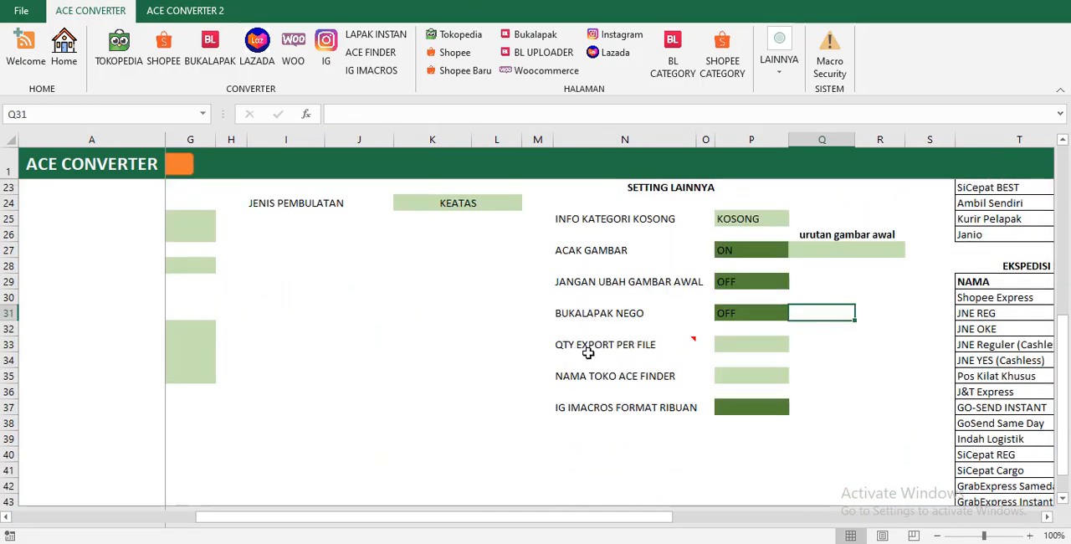
{"action": "left_click", "coordinate": [721, 344]}
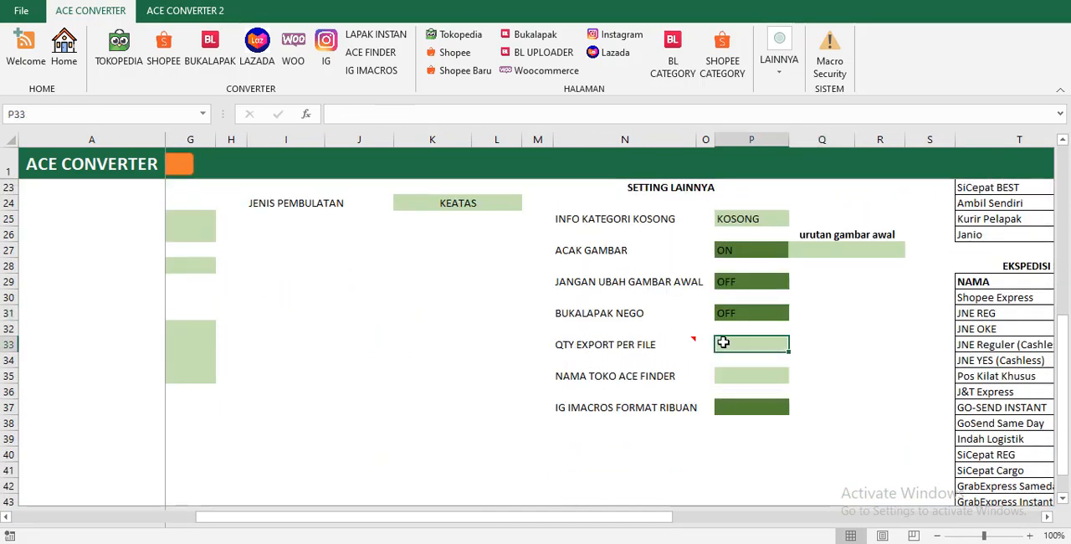
{"action": "mouse_move", "coordinate": [695, 340]}
{"action": "type", "text": "150"}
{"action": "key", "text": "Return"}
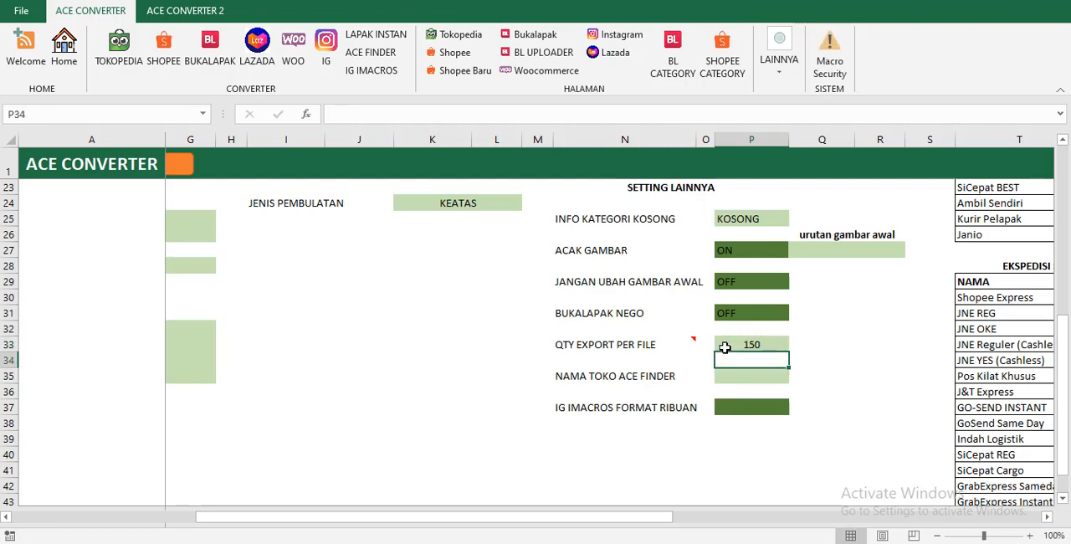
Open the Tokopedia template page and tidy its product data with Rapikan Data.
{"action": "left_click", "coordinate": [725, 346]}
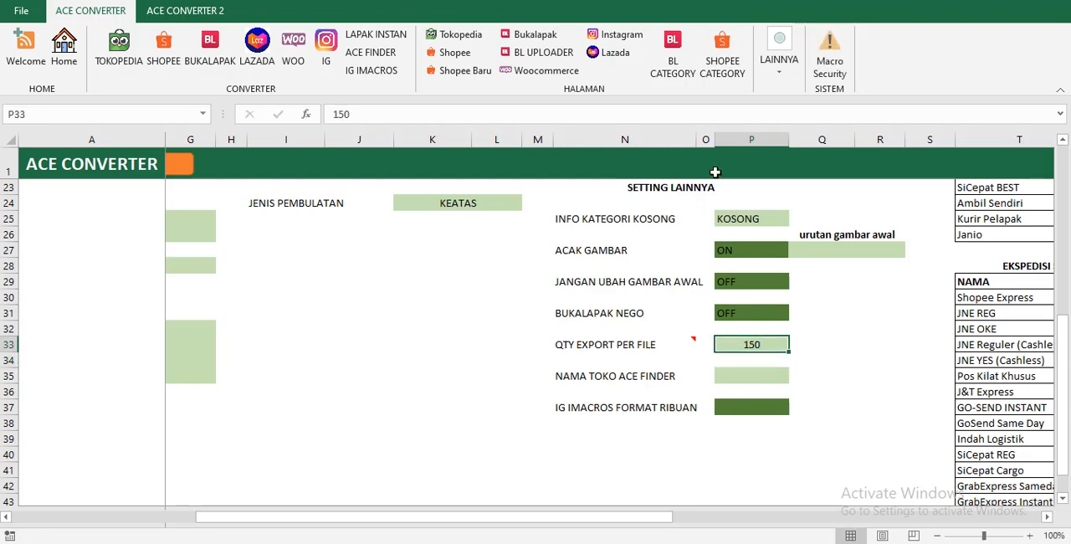
{"action": "left_click", "coordinate": [479, 37]}
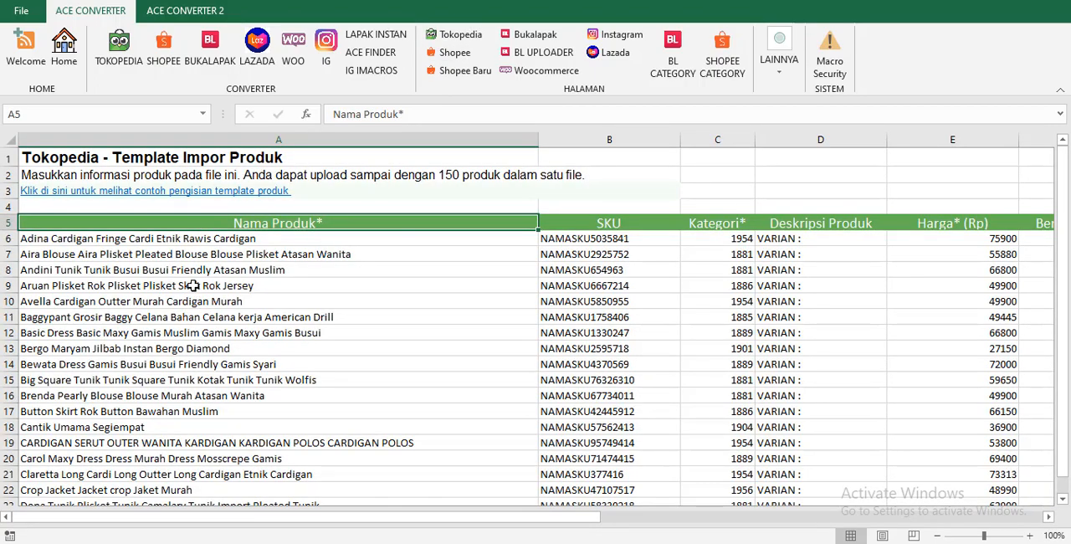
{"action": "left_click", "coordinate": [772, 87]}
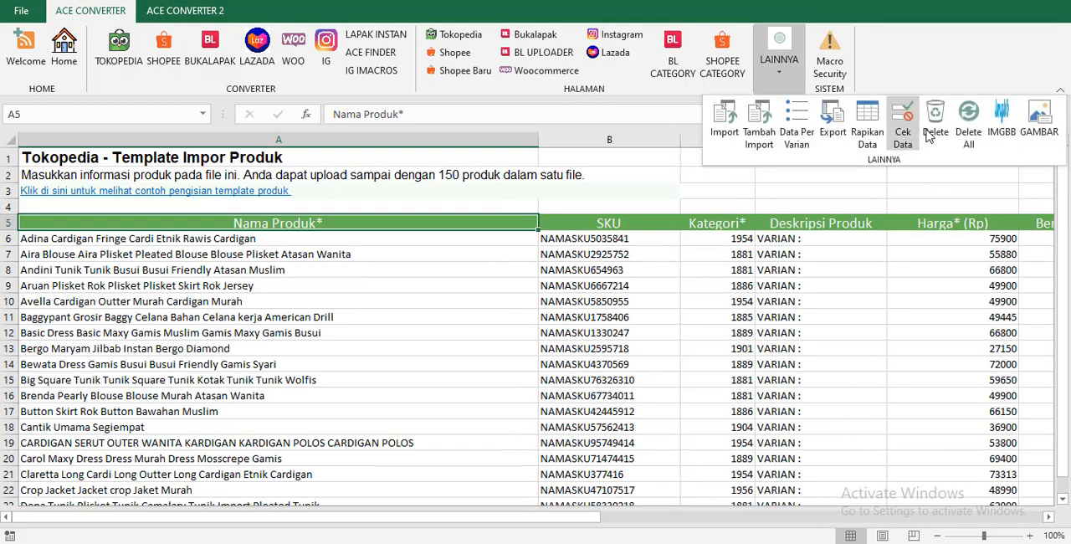
{"action": "left_click", "coordinate": [856, 128]}
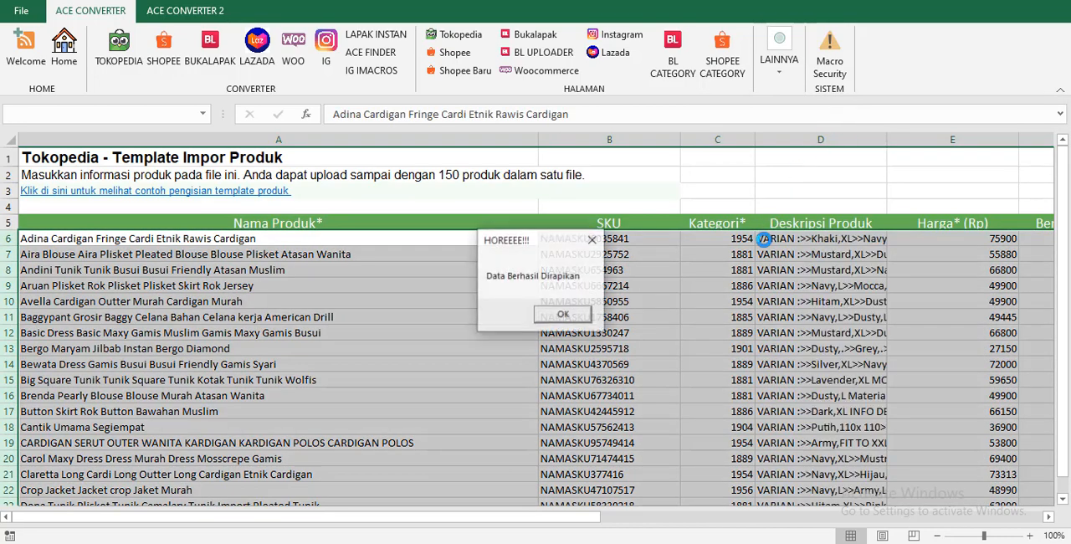
{"action": "left_click", "coordinate": [564, 313]}
{"action": "left_click", "coordinate": [675, 268]}
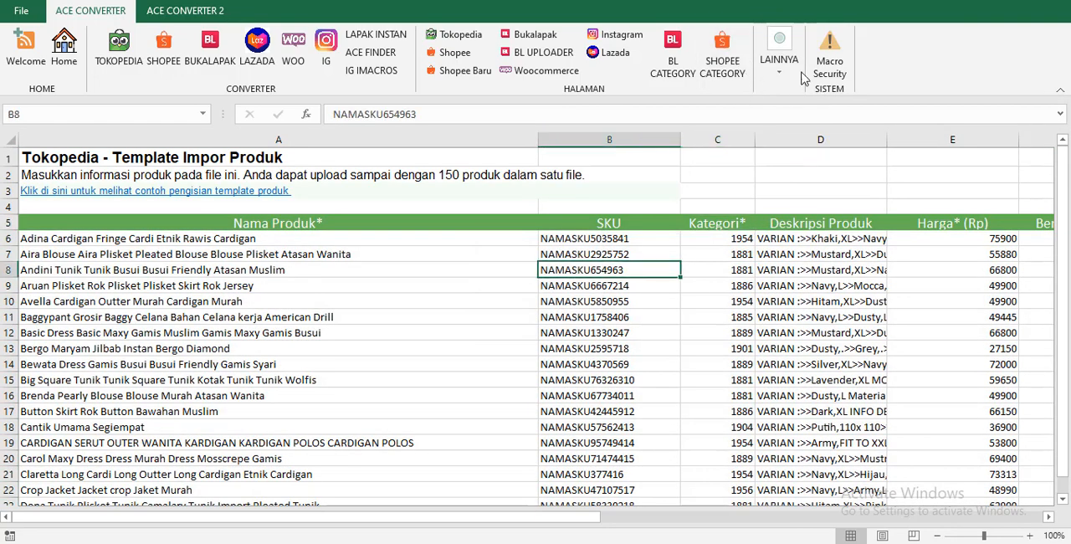
{"action": "left_click", "coordinate": [779, 59]}
{"action": "left_click", "coordinate": [833, 126]}
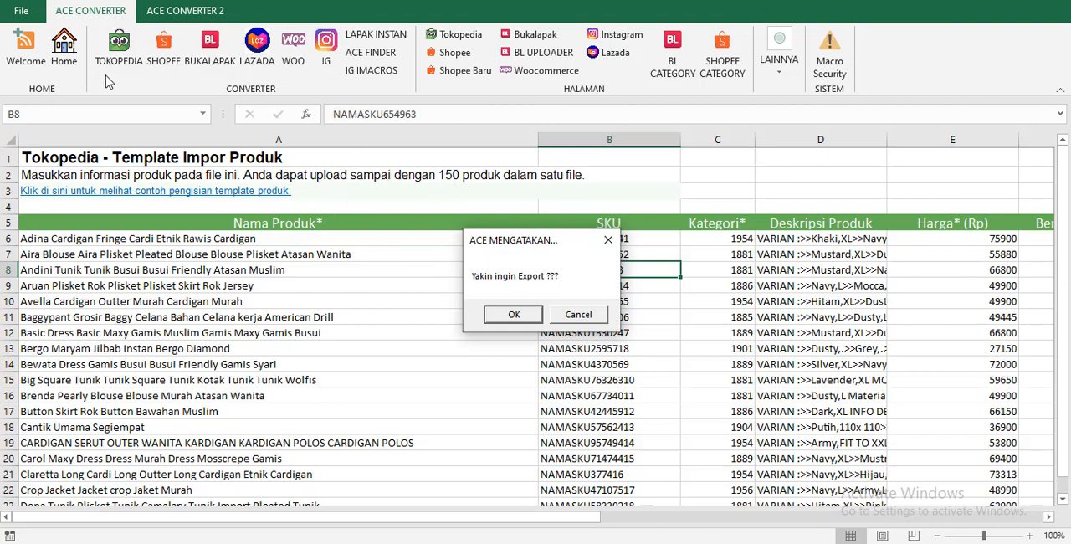
{"action": "left_click", "coordinate": [595, 317]}
{"action": "left_click", "coordinate": [578, 331]}
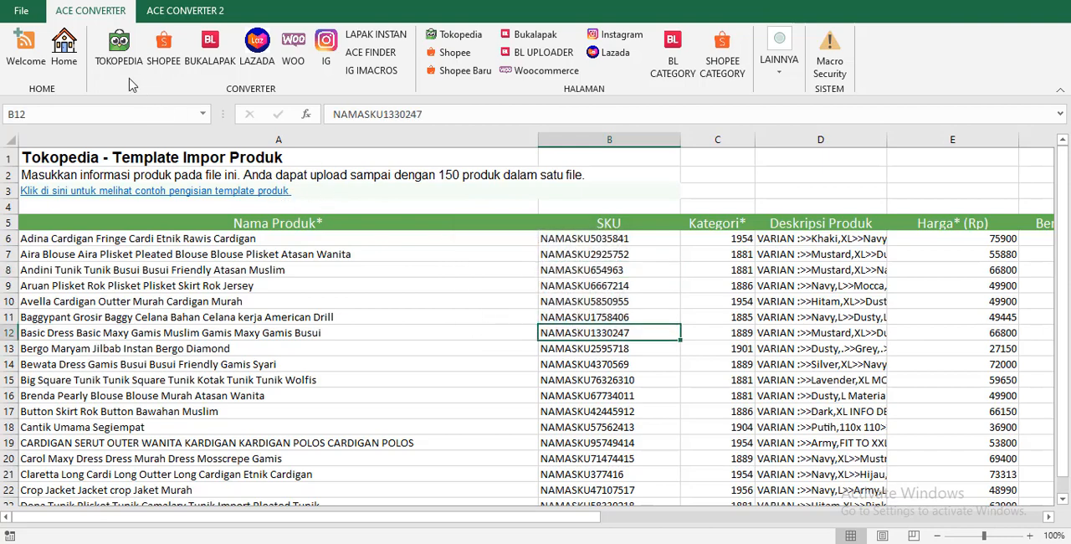
Return to the SETTING DATA page and clear the QTY EXPORT PER FILE value under SETTING LAINNYA.
{"action": "left_click", "coordinate": [64, 46]}
{"action": "left_click", "coordinate": [109, 252]}
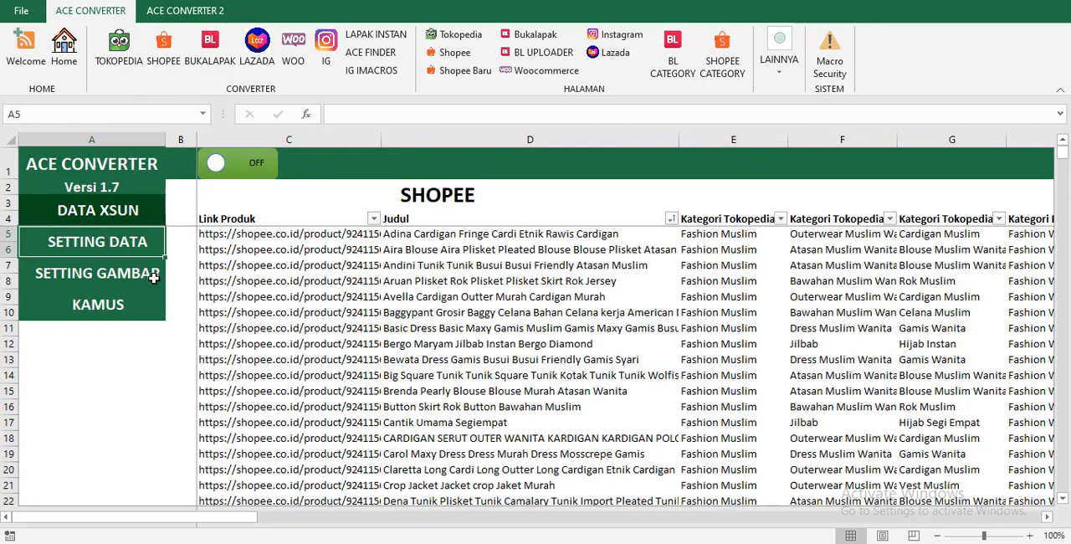
{"action": "scroll", "coordinate": [427, 330], "scroll_direction": "down", "scroll_amount": 5}
{"action": "scroll", "coordinate": [801, 296], "scroll_direction": "up", "scroll_amount": 2}
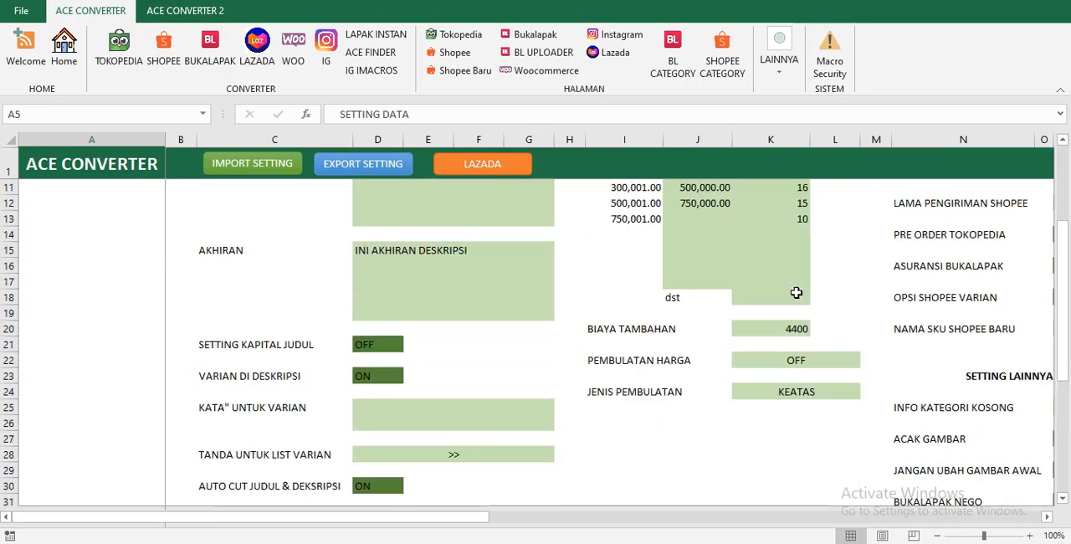
{"action": "scroll", "coordinate": [991, 475], "scroll_direction": "down", "scroll_amount": 3}
{"action": "scroll", "coordinate": [614, 406], "scroll_direction": "right", "scroll_amount": 5}
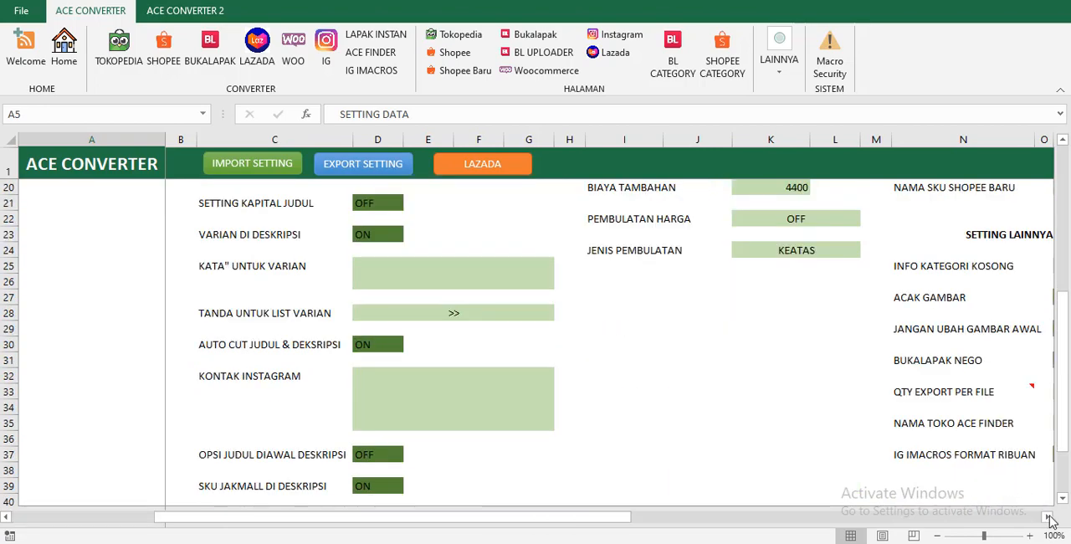
{"action": "left_click_drag", "start_coordinate": [555, 520], "coordinate": [426, 519]}
{"action": "left_click", "coordinate": [421, 386]}
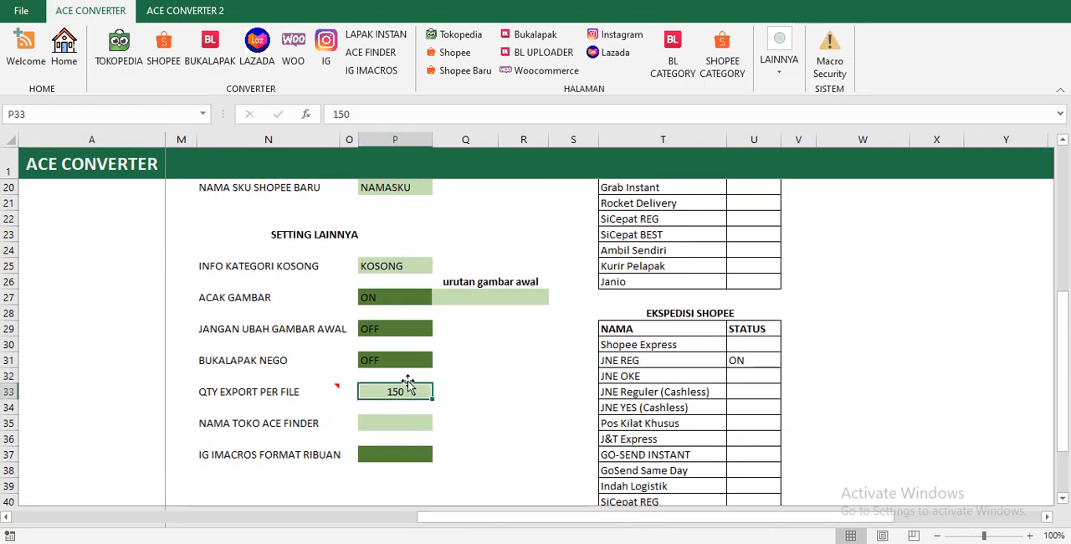
{"action": "key", "text": "BackSpace"}
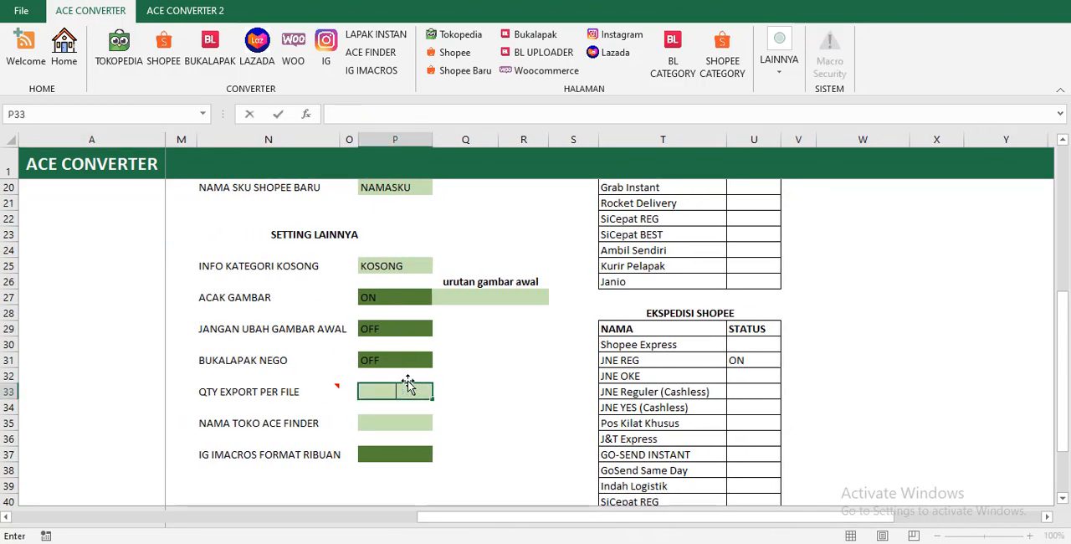
{"action": "key", "text": "Return"}
{"action": "left_click", "coordinate": [396, 419]}
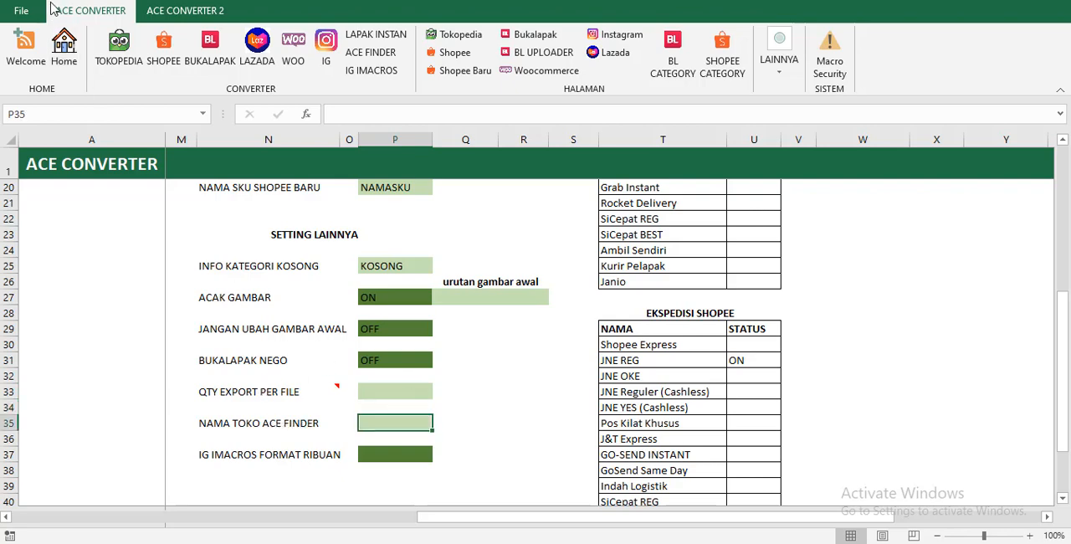
{"action": "left_click_drag", "start_coordinate": [730, 517], "coordinate": [624, 518]}
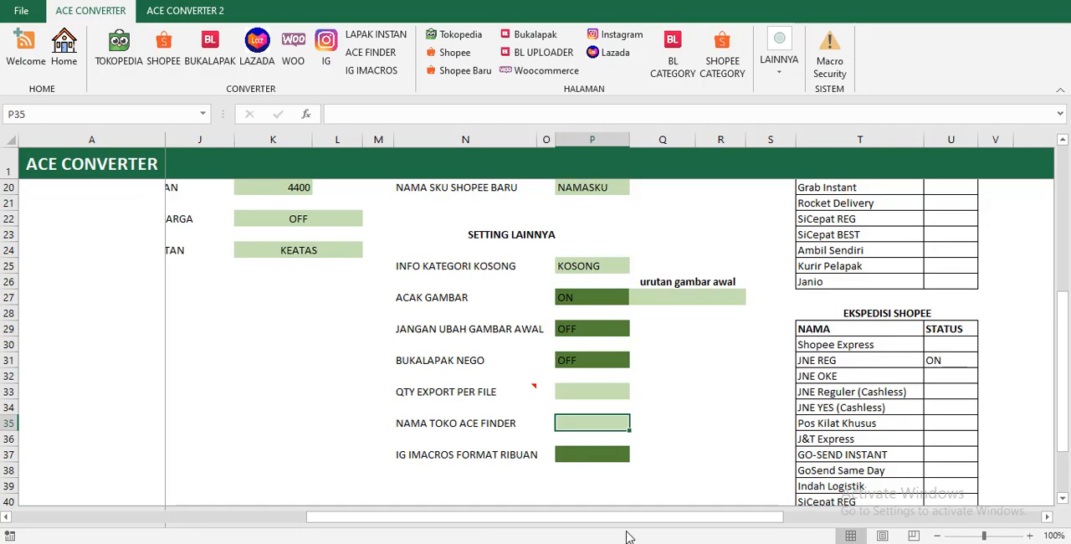
{"action": "left_click_drag", "start_coordinate": [630, 517], "coordinate": [446, 516]}
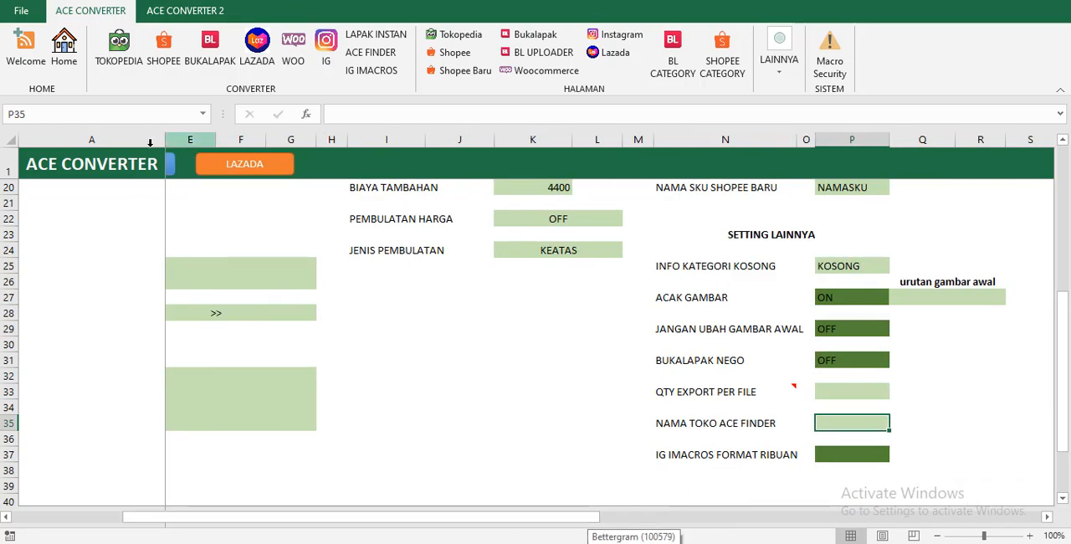
{"action": "left_click", "coordinate": [108, 164]}
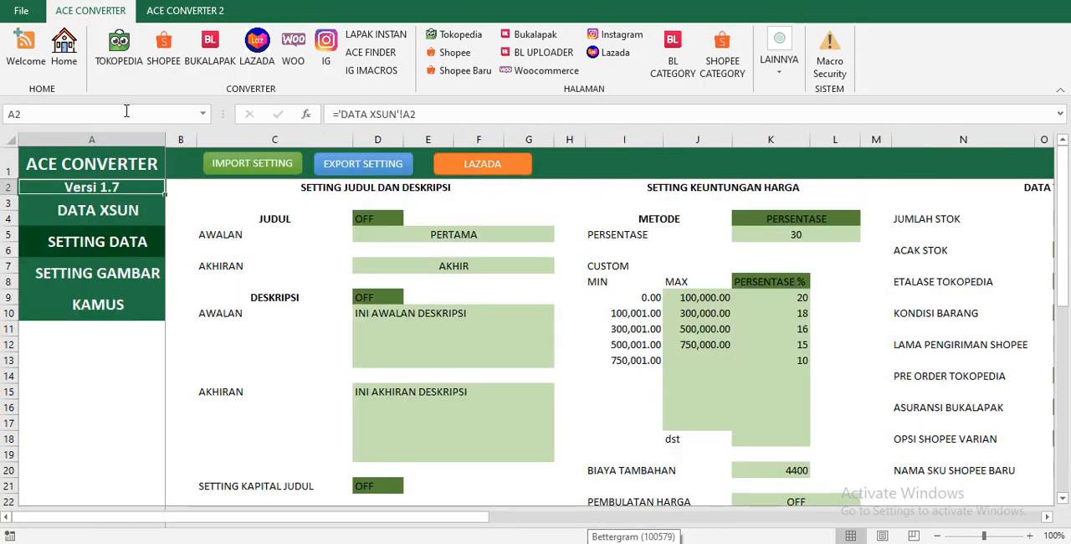
{"action": "left_click", "coordinate": [139, 213]}
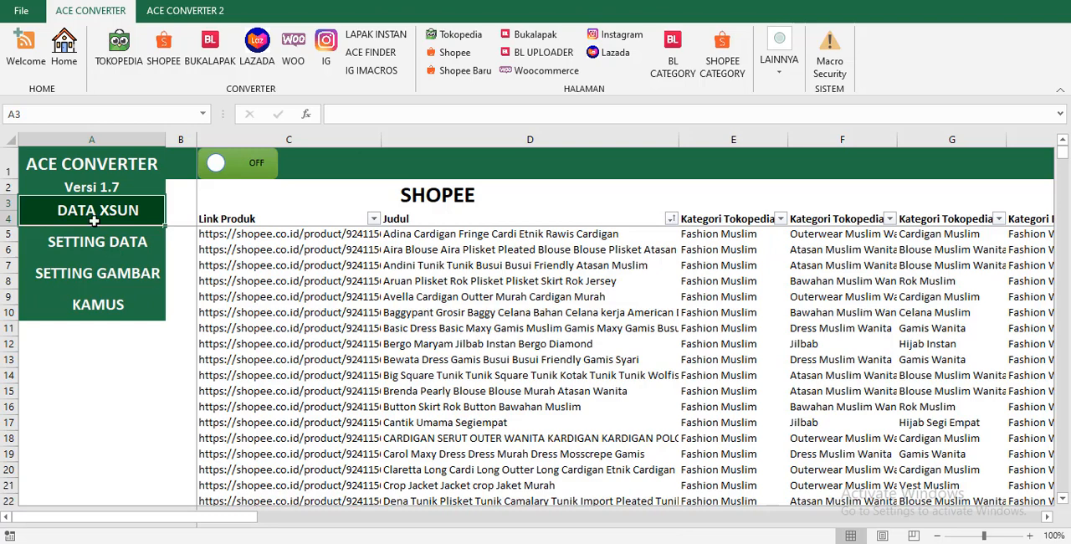
{"action": "left_click", "coordinate": [117, 272]}
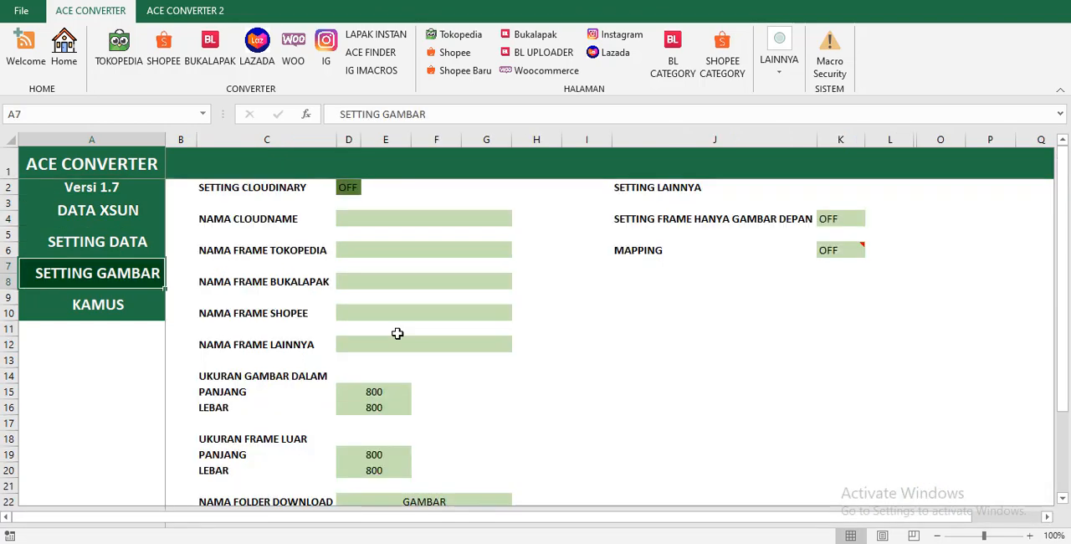
On the SETTING DATA page, set NAMA TOKO ACE FINDER under SETTING LAINNYA to TOKO A.
{"action": "left_click", "coordinate": [64, 255]}
{"action": "left_click", "coordinate": [799, 391]}
{"action": "scroll", "coordinate": [801, 396], "scroll_direction": "down", "scroll_amount": 4}
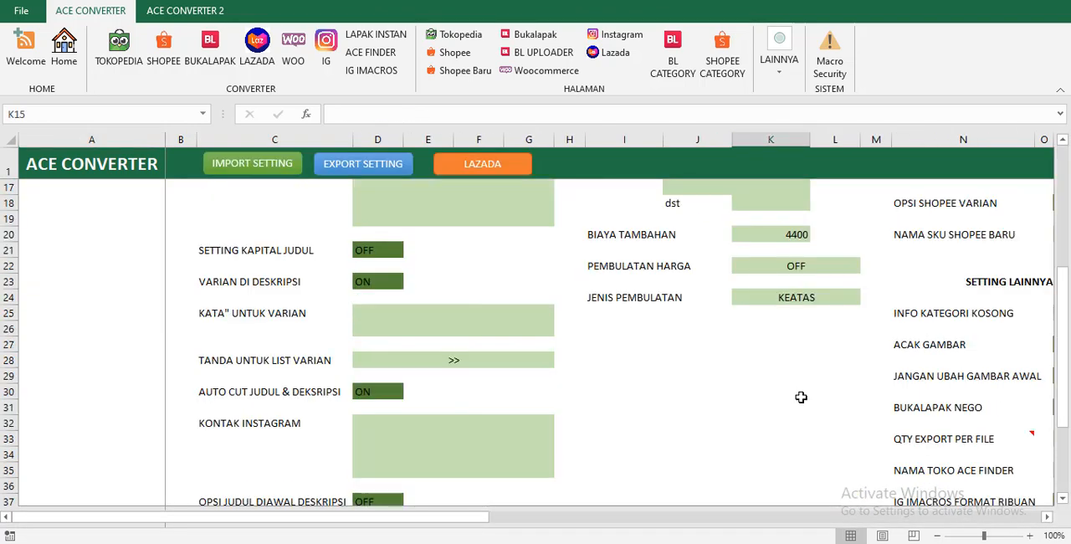
{"action": "scroll", "coordinate": [795, 331], "scroll_direction": "down", "scroll_amount": 2}
{"action": "left_click", "coordinate": [1011, 376]}
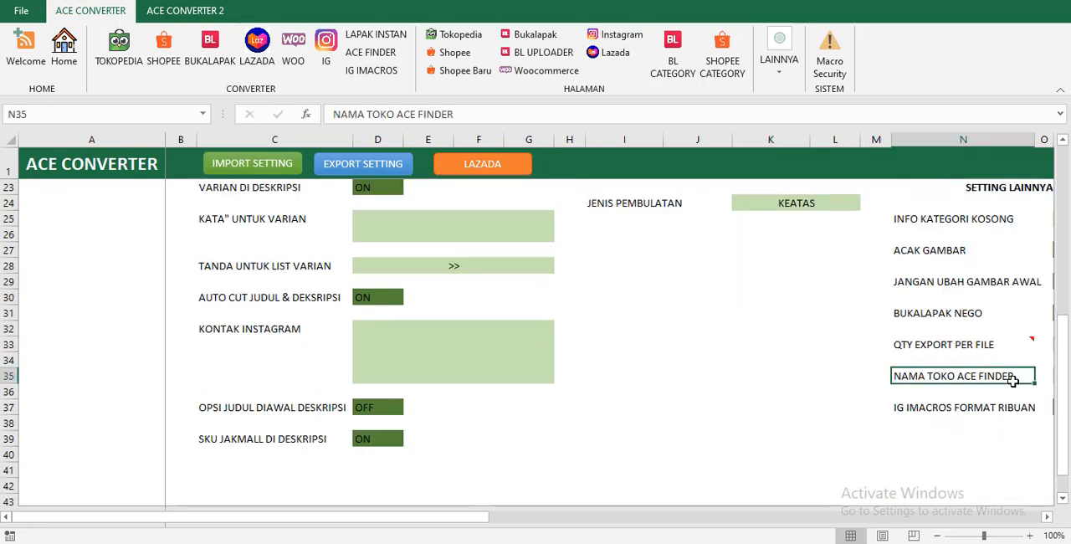
{"action": "key", "text": "Right"}
{"action": "key", "text": "Right"}
{"action": "type", "text": "TOKO"}
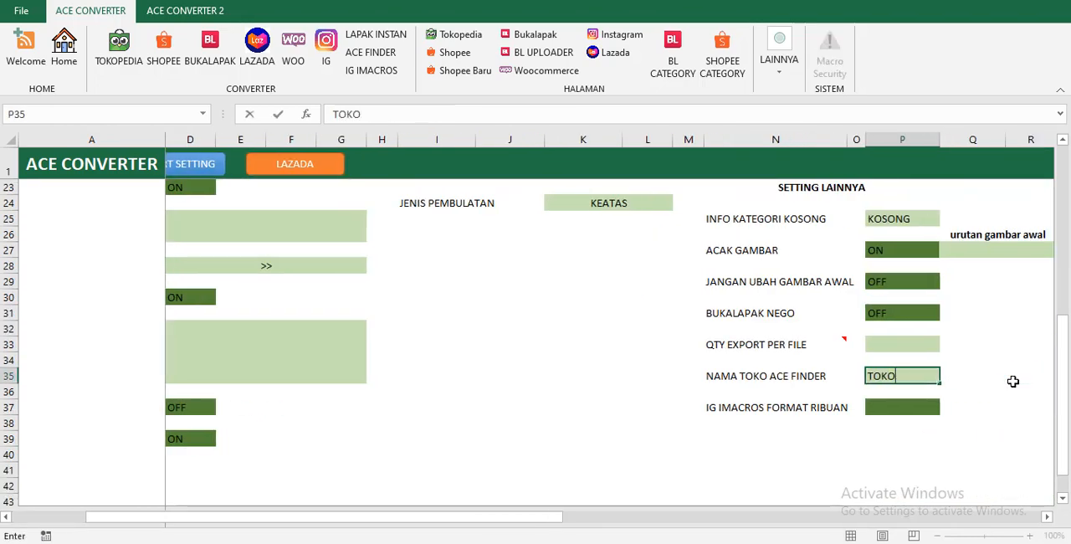
{"action": "key", "text": "Return"}
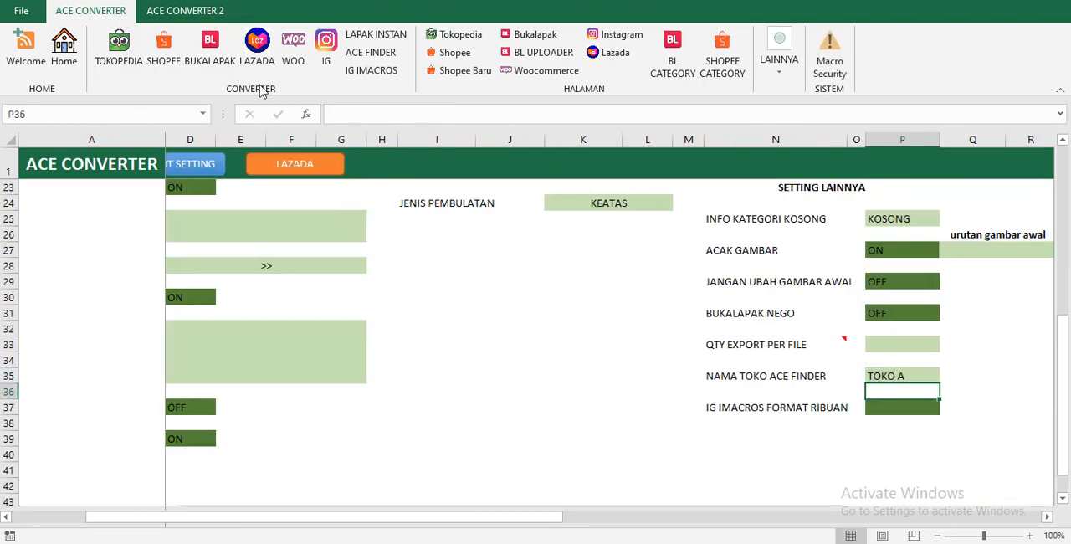
Convert the product data to ACE FINDER and check the Toko column of the converted sheet.
{"action": "left_click", "coordinate": [360, 52]}
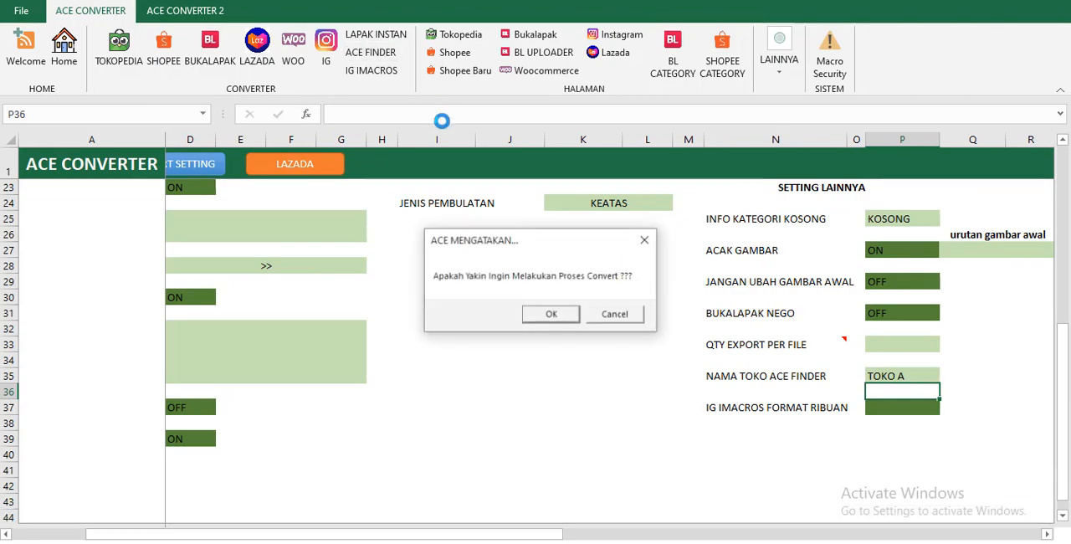
{"action": "left_click", "coordinate": [553, 314]}
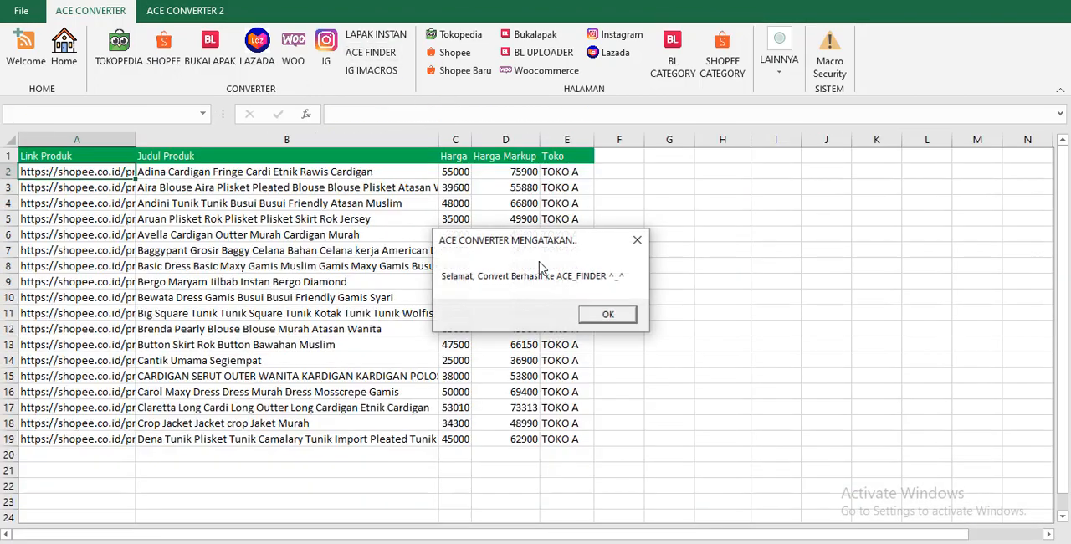
{"action": "left_click", "coordinate": [609, 313]}
{"action": "left_click", "coordinate": [559, 188]}
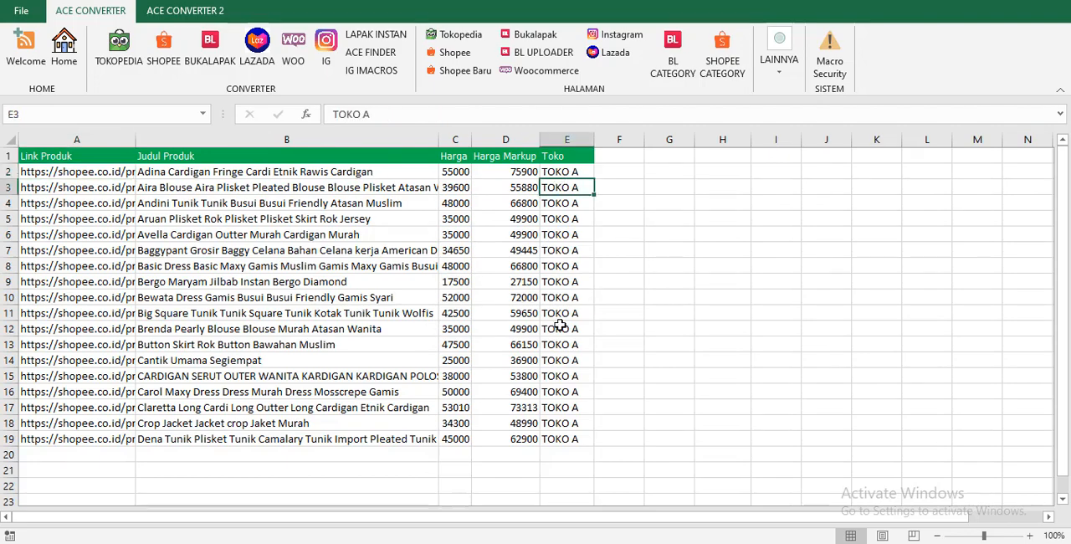
{"action": "left_click", "coordinate": [559, 328]}
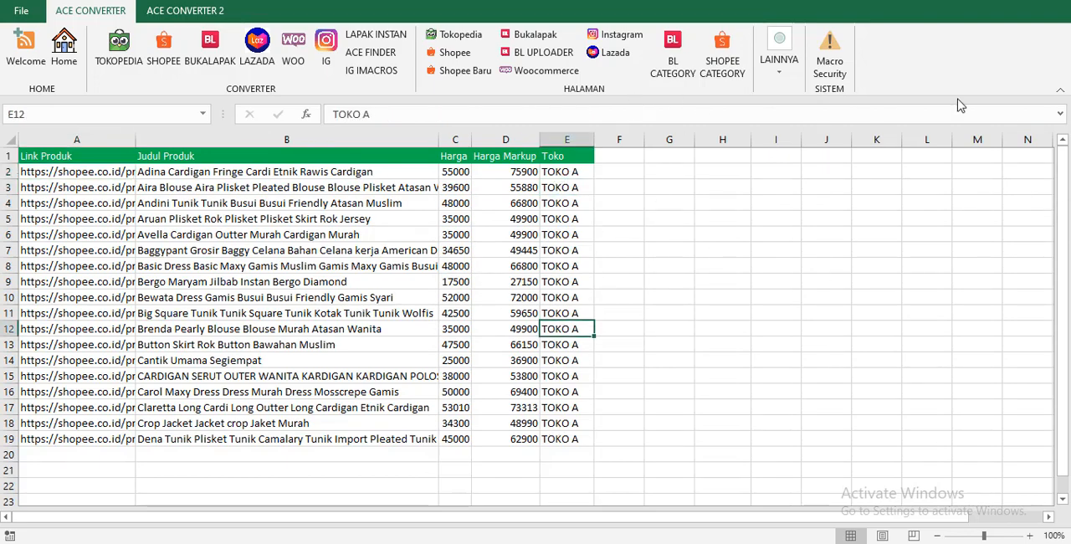
{"action": "left_click", "coordinate": [772, 65]}
{"action": "left_click", "coordinate": [542, 368]}
{"action": "left_click", "coordinate": [278, 298]}
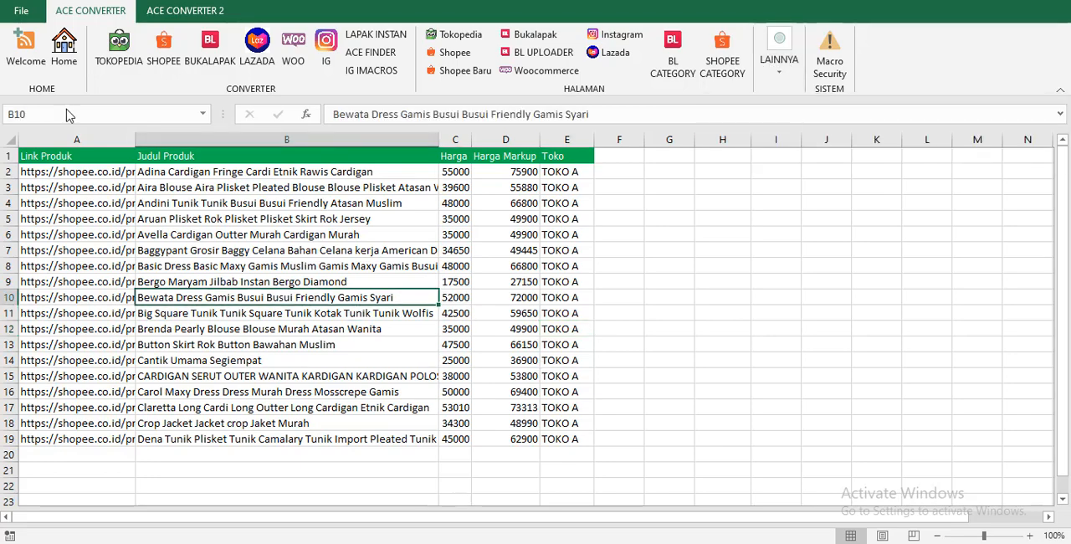
Locate IG IMACROS FORMAT RIBUAN under SETTING LAINNYA on the SETTING DATA page and try the IG IMACROS conversion.
{"action": "left_click", "coordinate": [64, 46]}
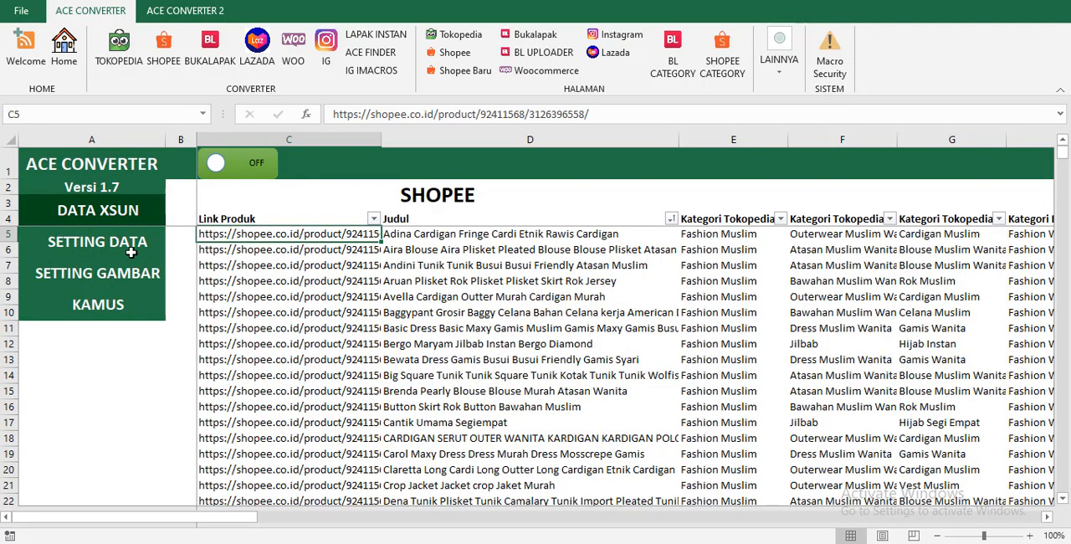
{"action": "left_click", "coordinate": [132, 252]}
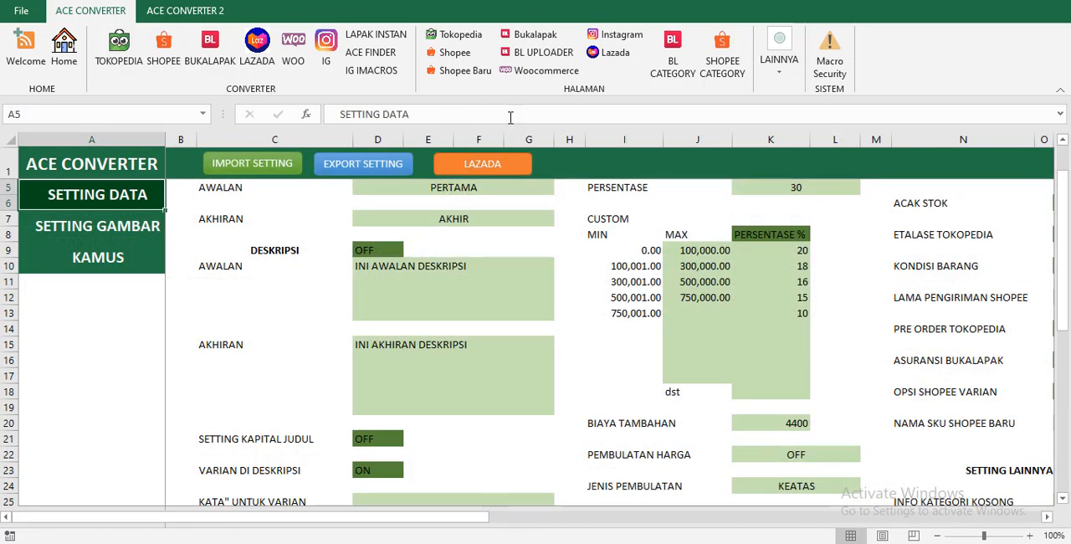
{"action": "scroll", "coordinate": [691, 335], "scroll_direction": "down", "scroll_amount": 5}
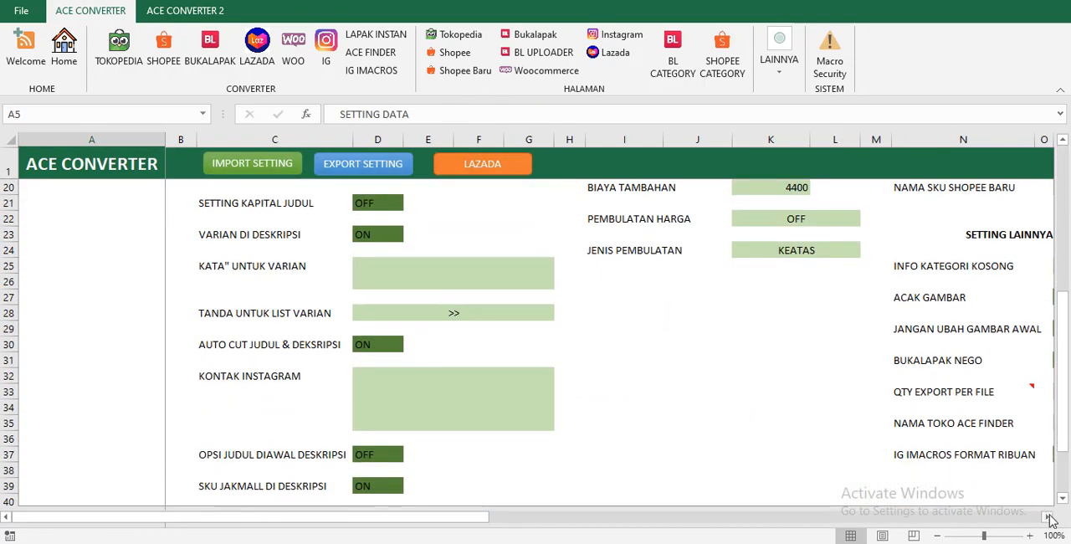
{"action": "left_click", "coordinate": [1048, 517]}
{"action": "left_click", "coordinate": [1048, 517]}
{"action": "left_click", "coordinate": [1048, 517]}
{"action": "left_click", "coordinate": [878, 468]}
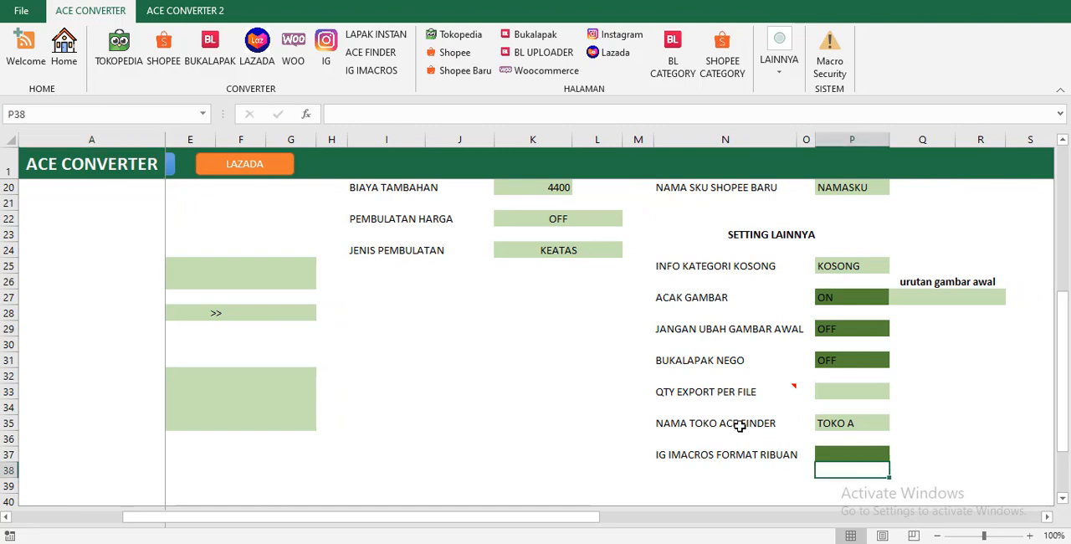
{"action": "left_click", "coordinate": [827, 455]}
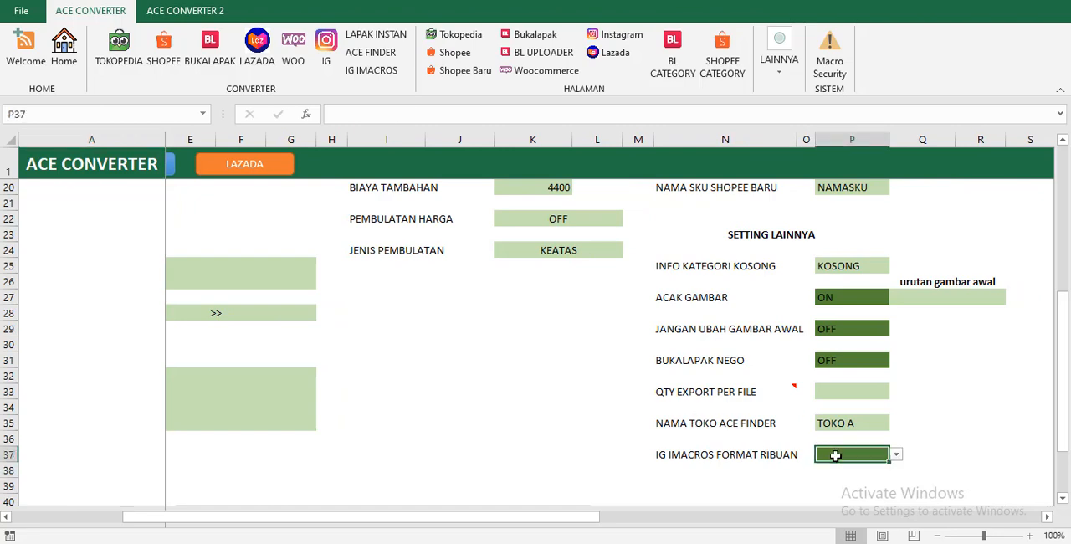
{"action": "left_click", "coordinate": [376, 74]}
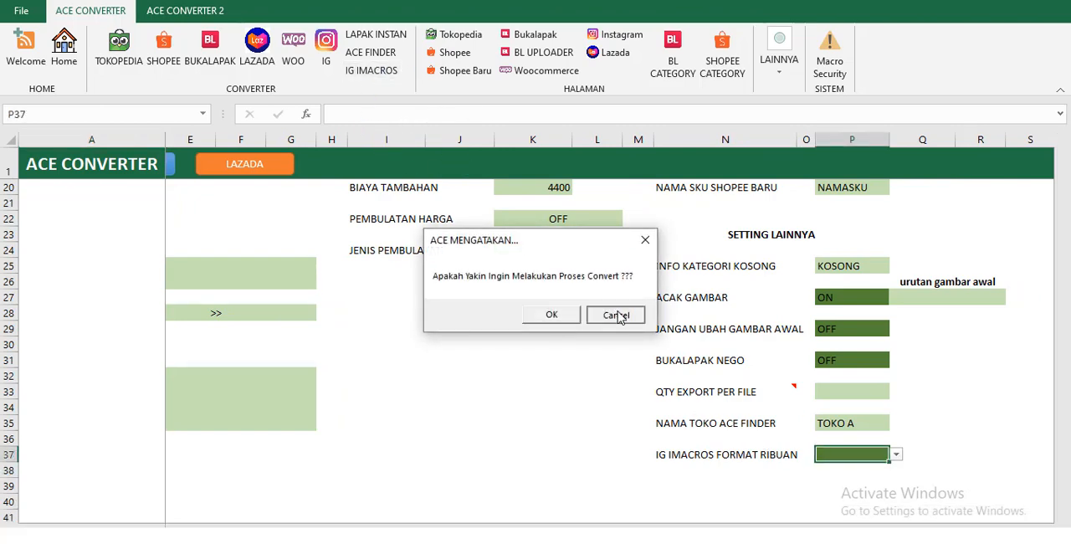
{"action": "left_click", "coordinate": [587, 315]}
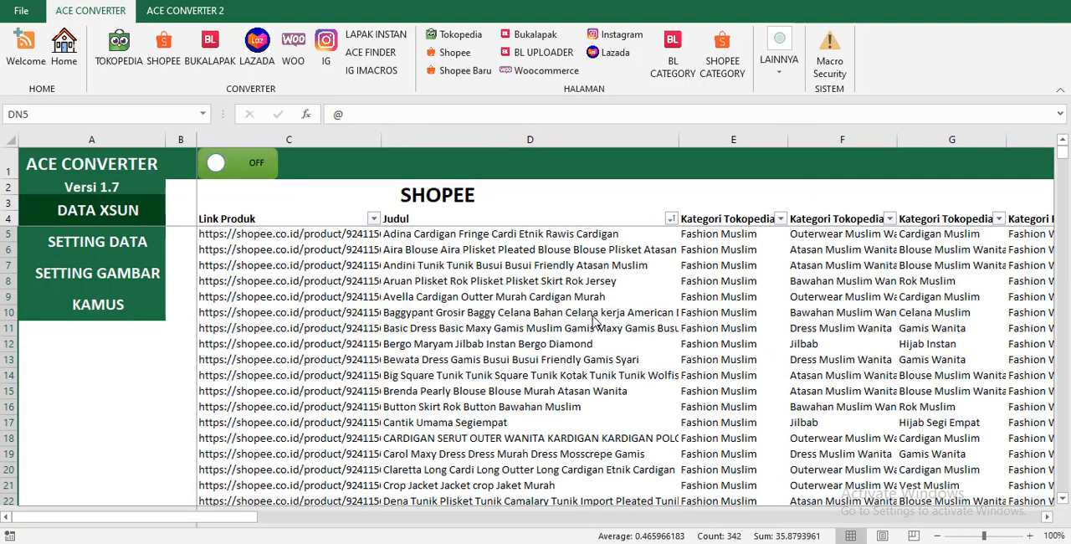
Open the SETTING DATA page and examine the courier statuses in the EKSPEDISI BUKALAPAK and EKSPEDISI SHOPEE tables.
{"action": "left_click", "coordinate": [118, 254]}
{"action": "left_click", "coordinate": [117, 242]}
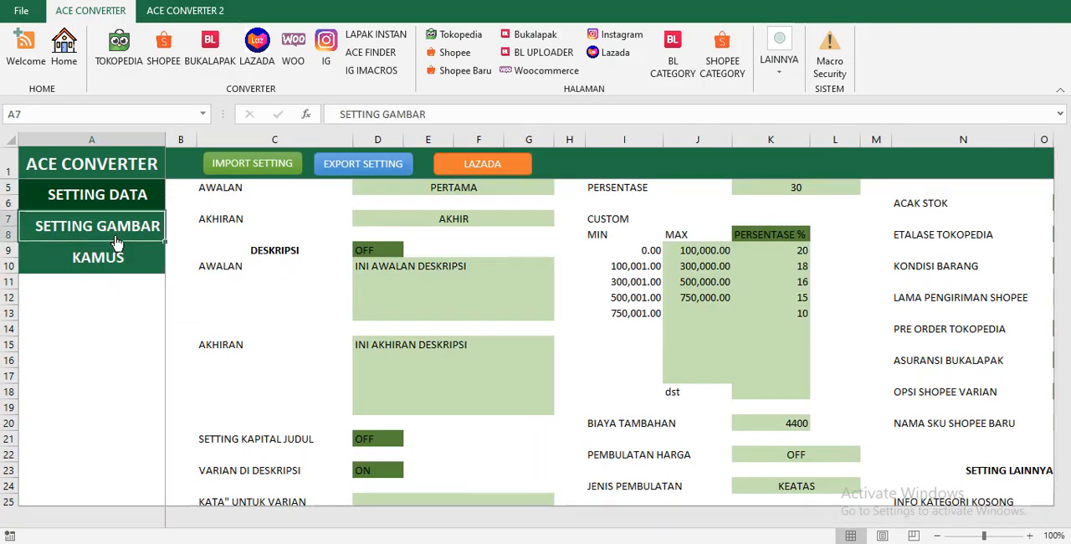
{"action": "left_click", "coordinate": [81, 252]}
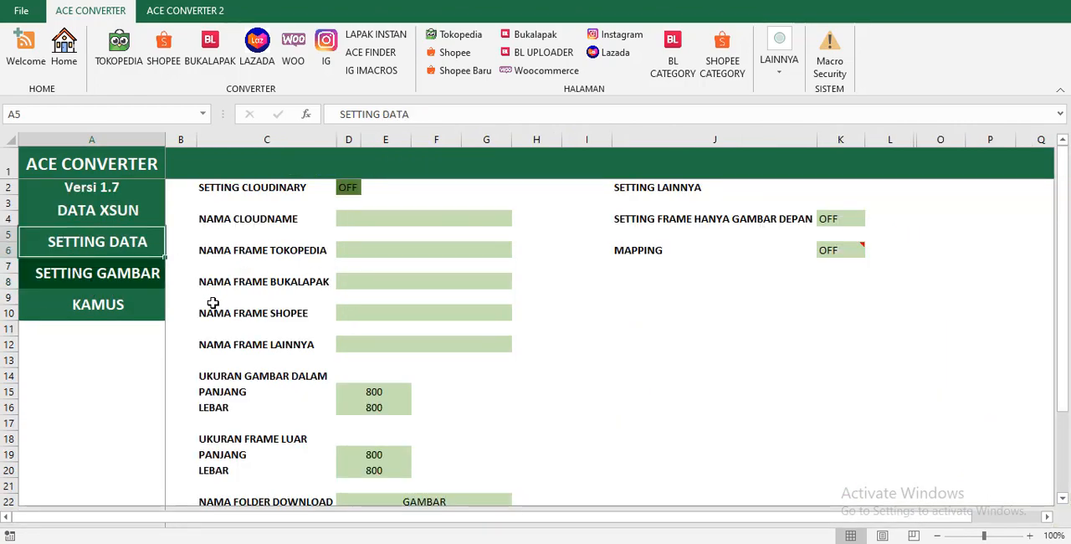
{"action": "left_click", "coordinate": [104, 251]}
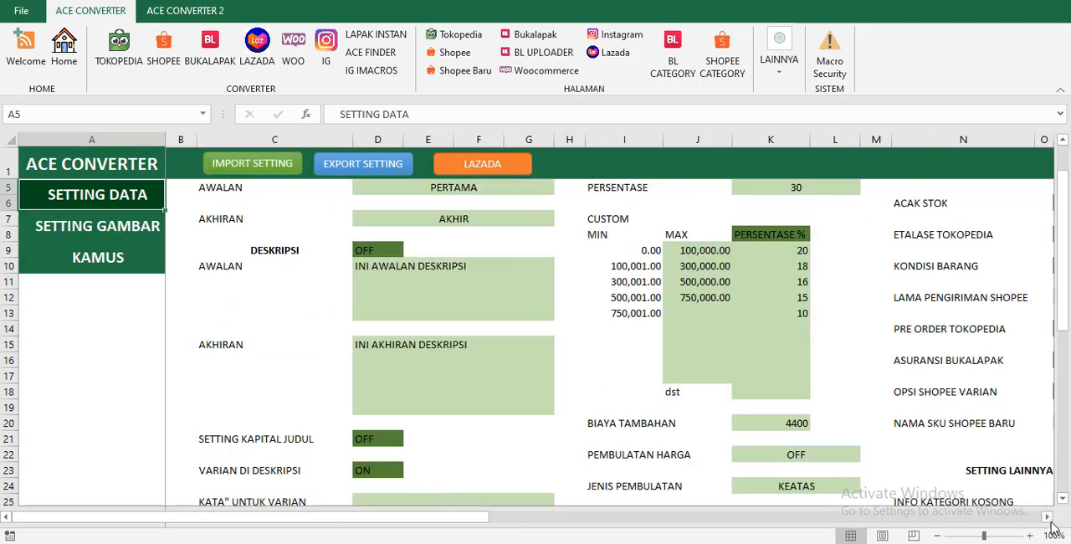
{"action": "scroll", "coordinate": [1053, 526], "scroll_direction": "right", "scroll_amount": 10}
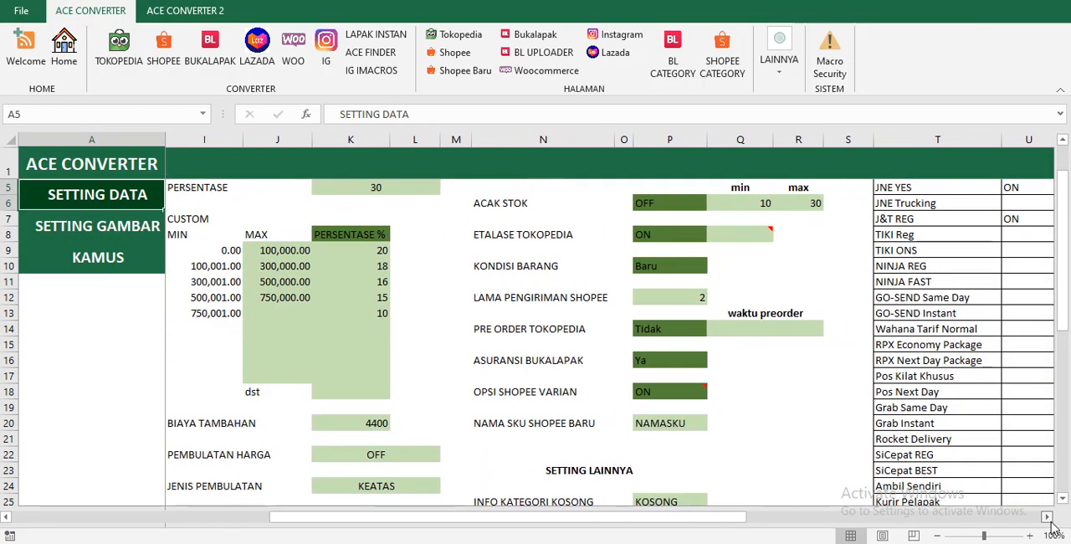
{"action": "scroll", "coordinate": [1053, 526], "scroll_direction": "right", "scroll_amount": 3}
{"action": "scroll", "coordinate": [858, 441], "scroll_direction": "down", "scroll_amount": 9}
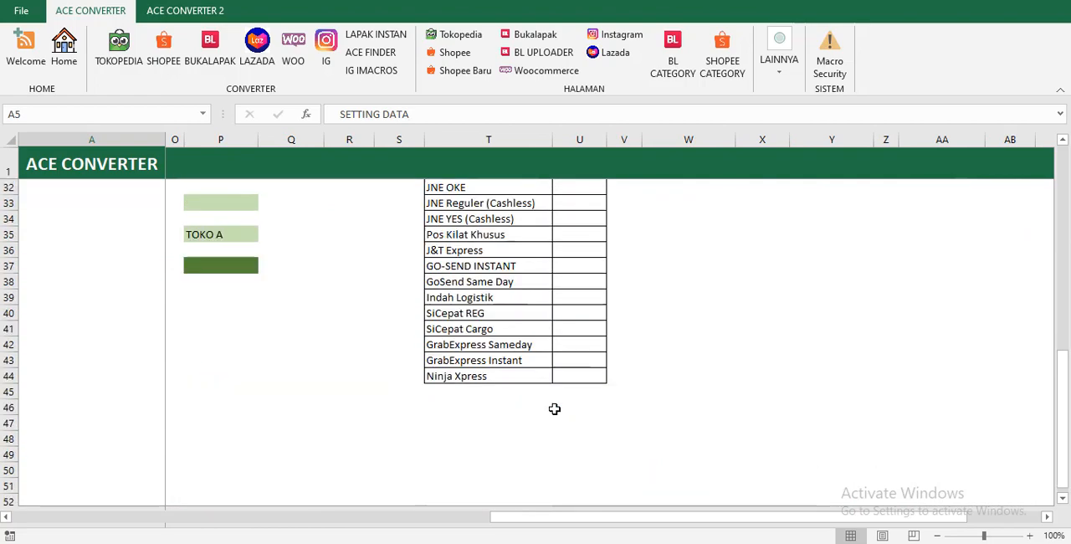
{"action": "scroll", "coordinate": [554, 407], "scroll_direction": "up", "scroll_amount": 10}
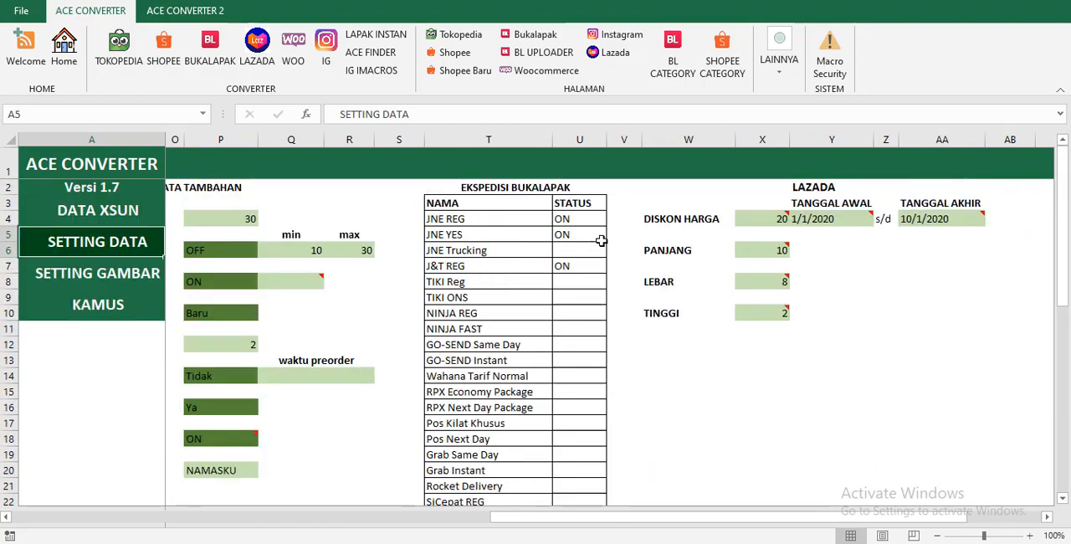
{"action": "left_click", "coordinate": [596, 268]}
{"action": "scroll", "coordinate": [603, 352], "scroll_direction": "down", "scroll_amount": 9}
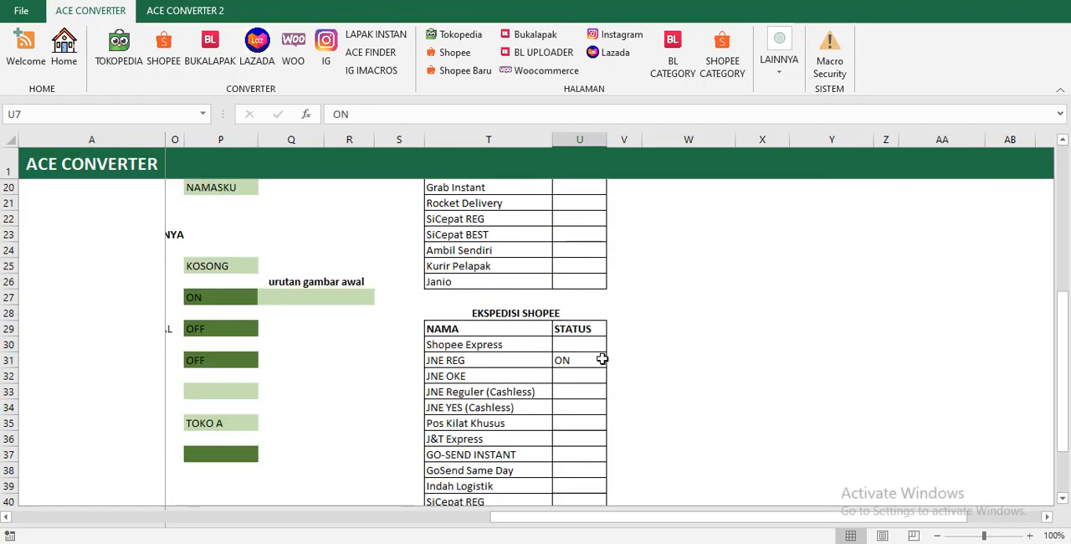
{"action": "scroll", "coordinate": [580, 304], "scroll_direction": "up", "scroll_amount": 5}
{"action": "scroll", "coordinate": [579, 305], "scroll_direction": "up", "scroll_amount": 4}
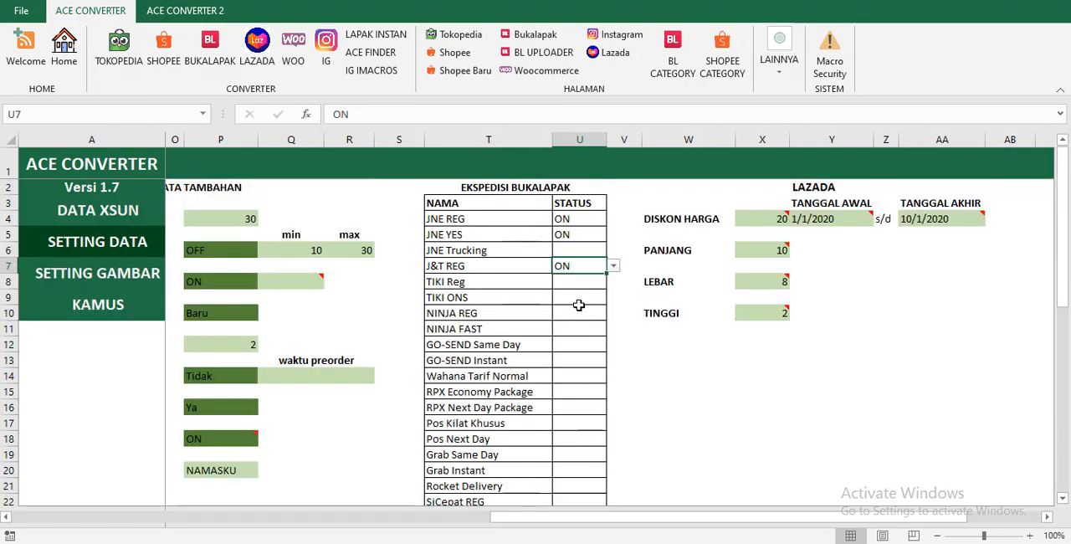
{"action": "left_click", "coordinate": [574, 219]}
{"action": "scroll", "coordinate": [568, 314], "scroll_direction": "down", "scroll_amount": 5}
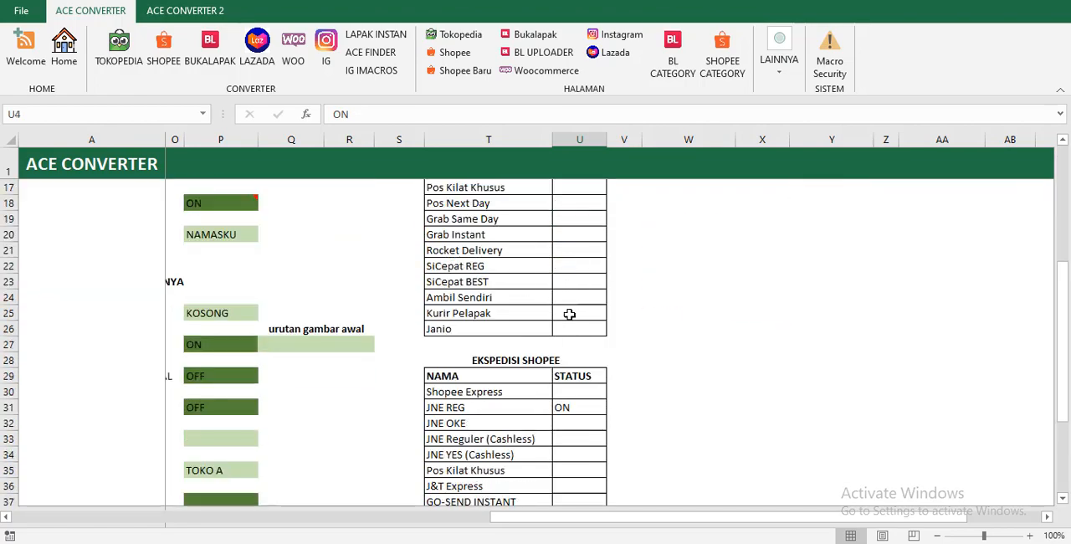
{"action": "scroll", "coordinate": [535, 375], "scroll_direction": "up", "scroll_amount": 5}
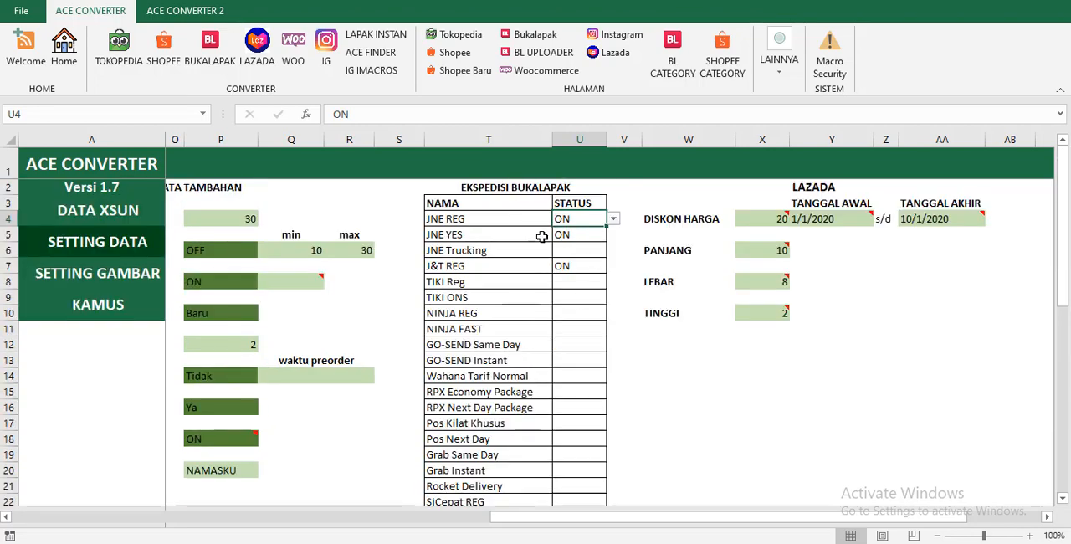
{"action": "left_click", "coordinate": [536, 265]}
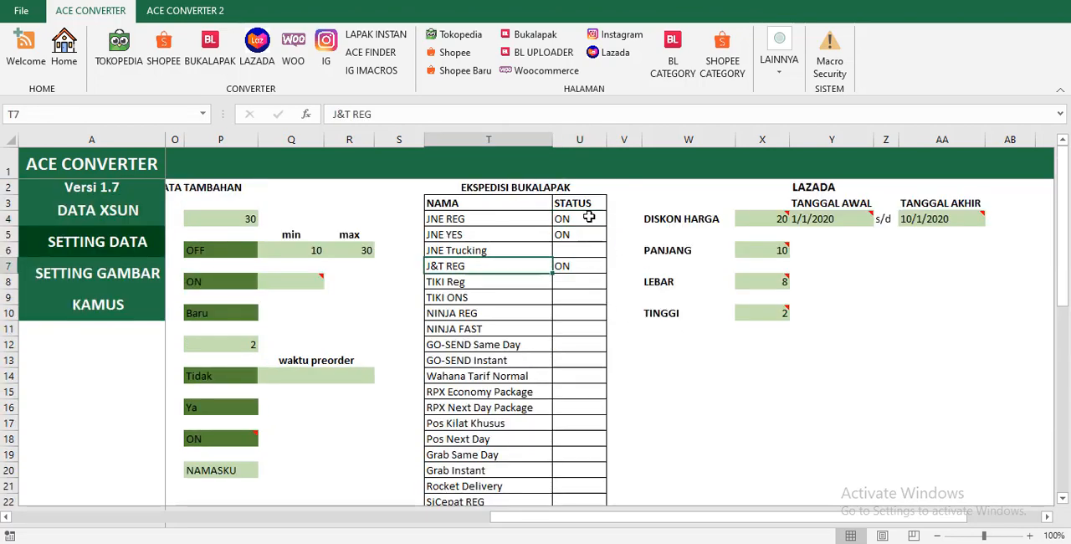
Set the JNE REG status in the EKSPEDISI BUKALAPAK table to OFF.
{"action": "left_click", "coordinate": [590, 217]}
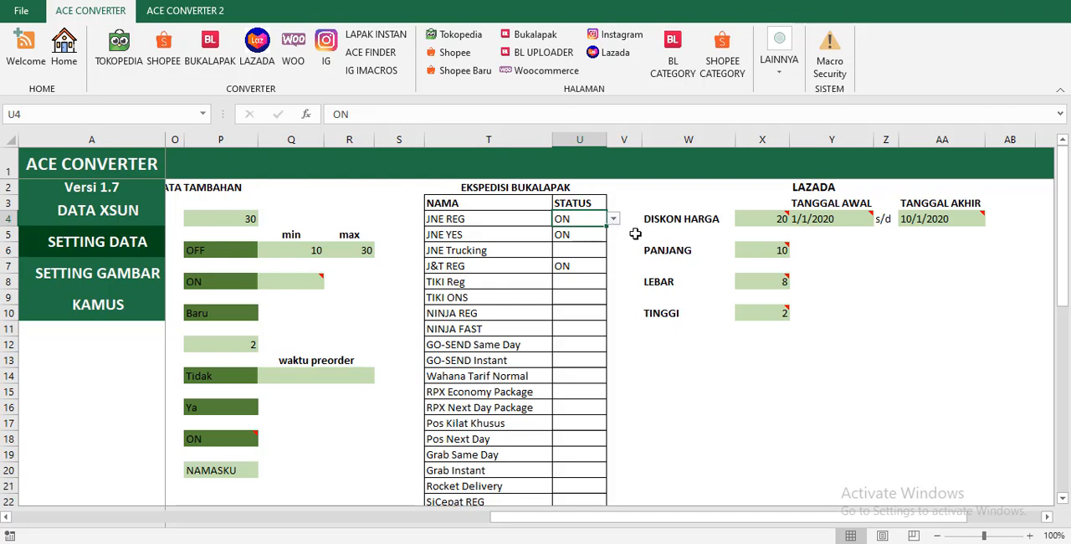
{"action": "left_click", "coordinate": [613, 219]}
{"action": "left_click", "coordinate": [586, 241]}
{"action": "left_click", "coordinate": [613, 219]}
{"action": "left_click", "coordinate": [605, 243]}
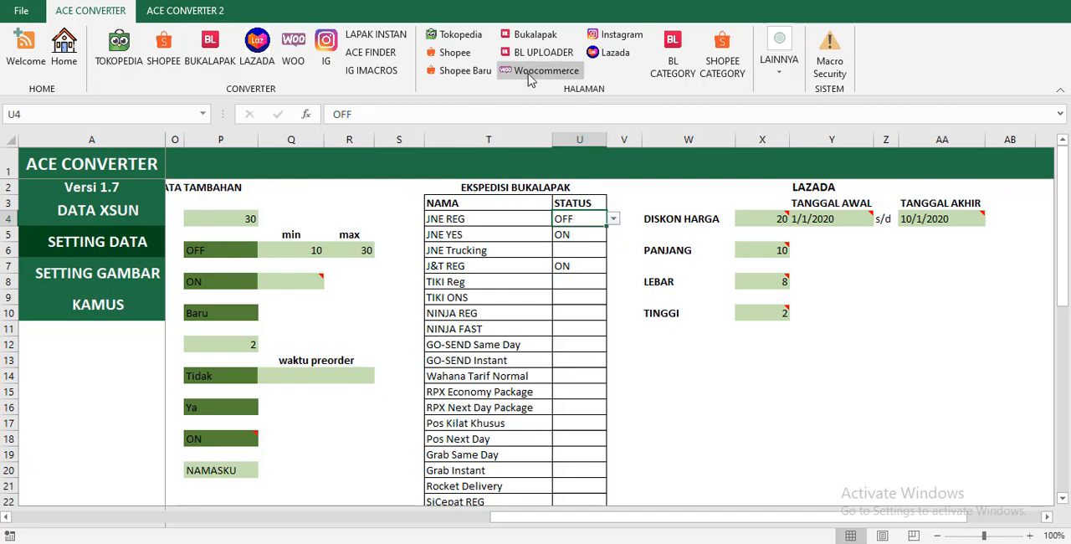
Open the Bukalapak sheet and check the courier codes in the Jasa Pengiriman column.
{"action": "left_click", "coordinate": [519, 34]}
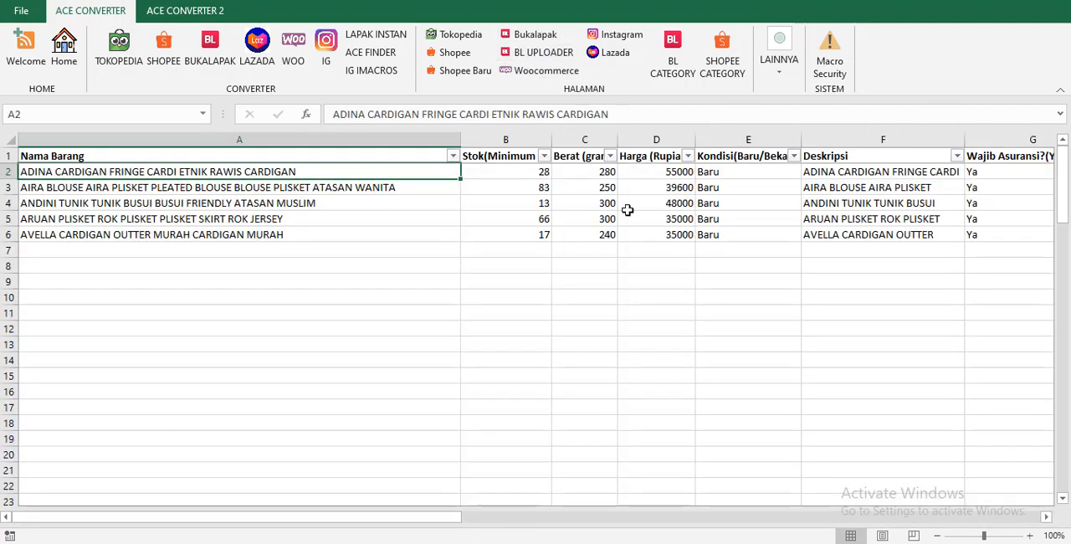
{"action": "left_click", "coordinate": [840, 196]}
{"action": "key", "text": "Right"}
{"action": "key", "text": "Right"}
{"action": "key", "text": "Right"}
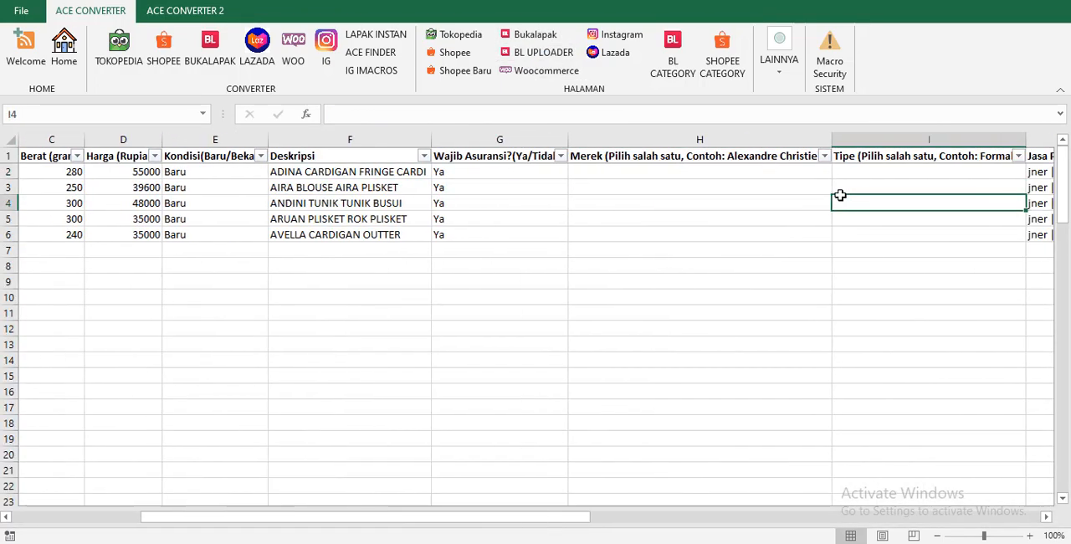
{"action": "left_click", "coordinate": [648, 174]}
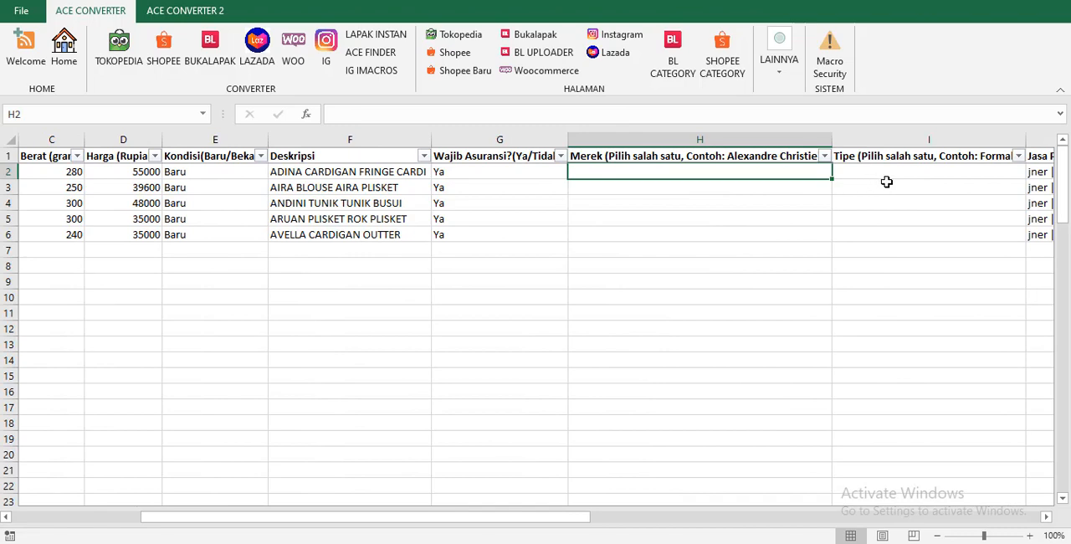
{"action": "key", "text": "Right"}
{"action": "key", "text": "Right"}
{"action": "key", "text": "Right"}
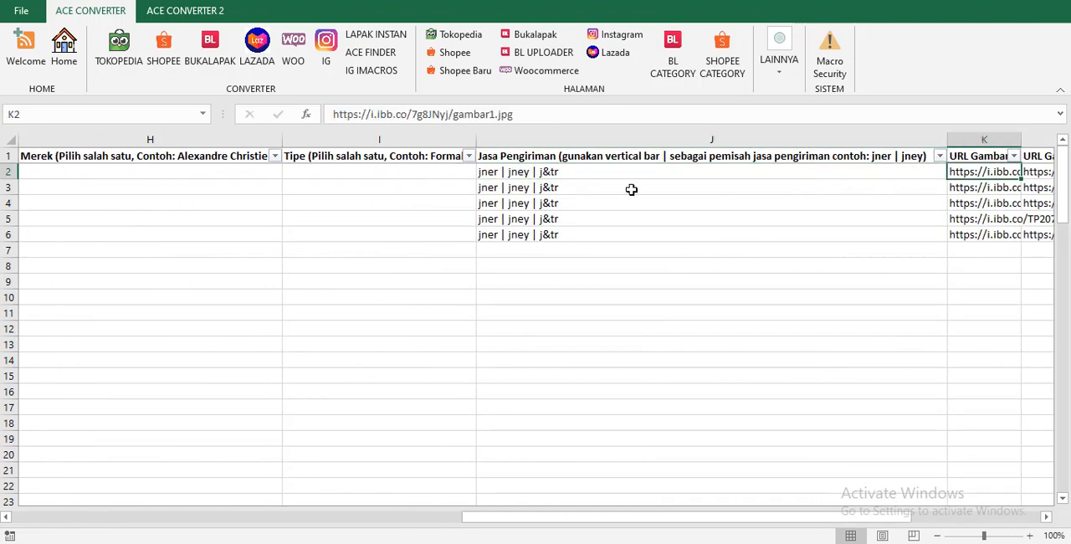
{"action": "left_click", "coordinate": [497, 182]}
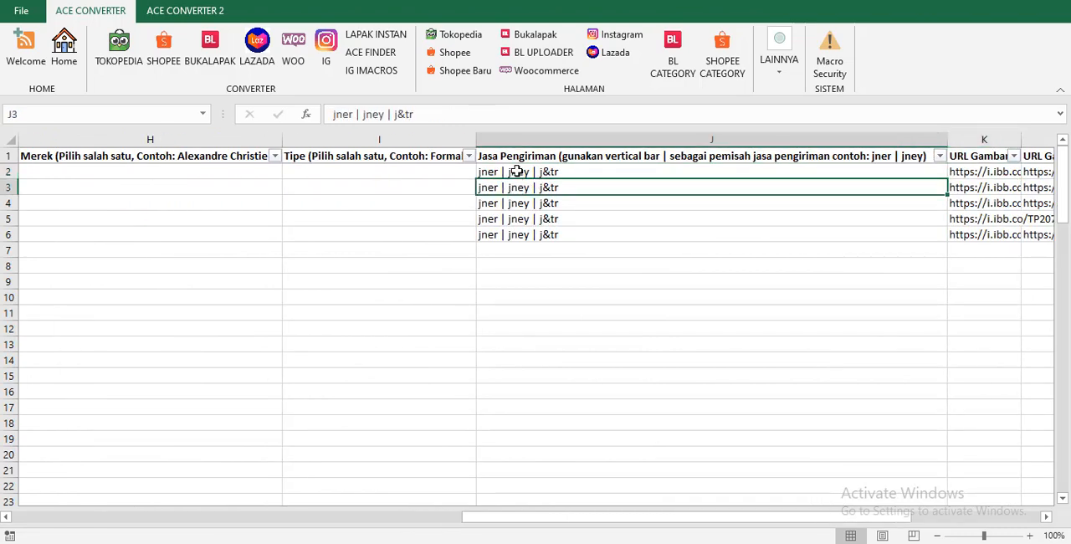
{"action": "left_click", "coordinate": [517, 172]}
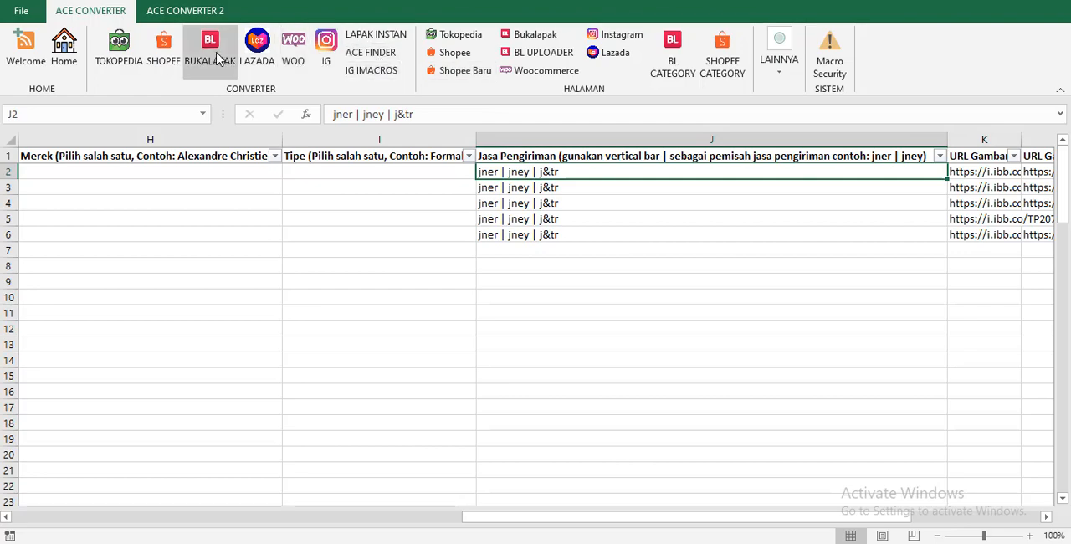
Return to the SETTING DATA page and set the J&T REG status in the EKSPEDISI BUKALAPAK table to OFF.
{"action": "left_click", "coordinate": [69, 52]}
{"action": "left_click", "coordinate": [141, 275]}
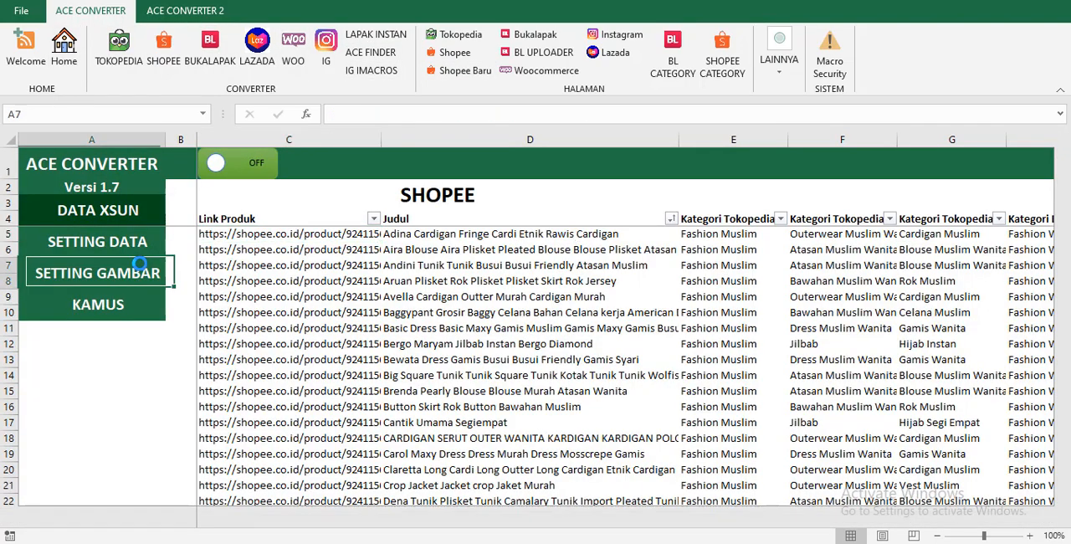
{"action": "left_click", "coordinate": [139, 253]}
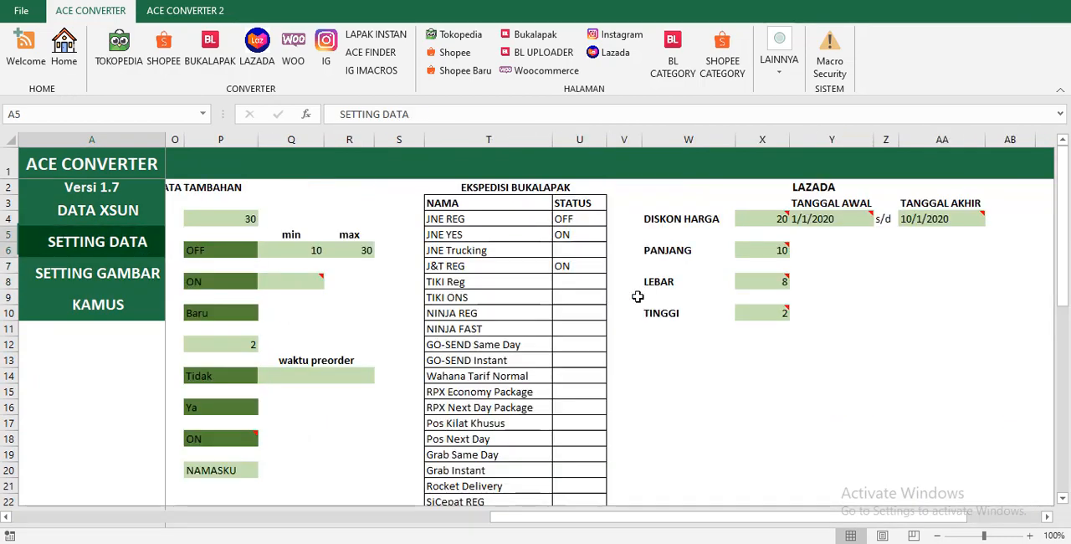
{"action": "left_click", "coordinate": [578, 220]}
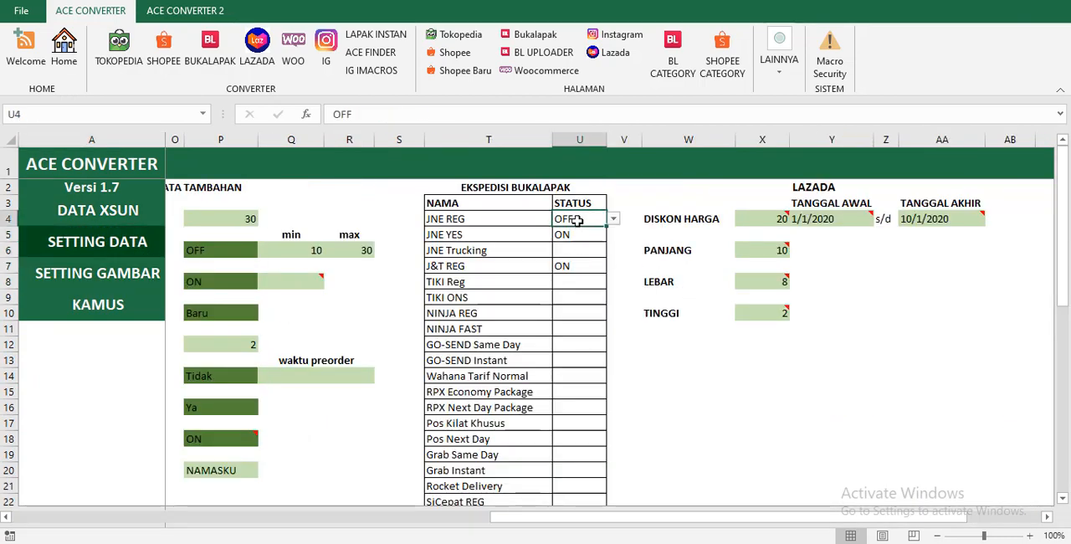
{"action": "left_click", "coordinate": [578, 264]}
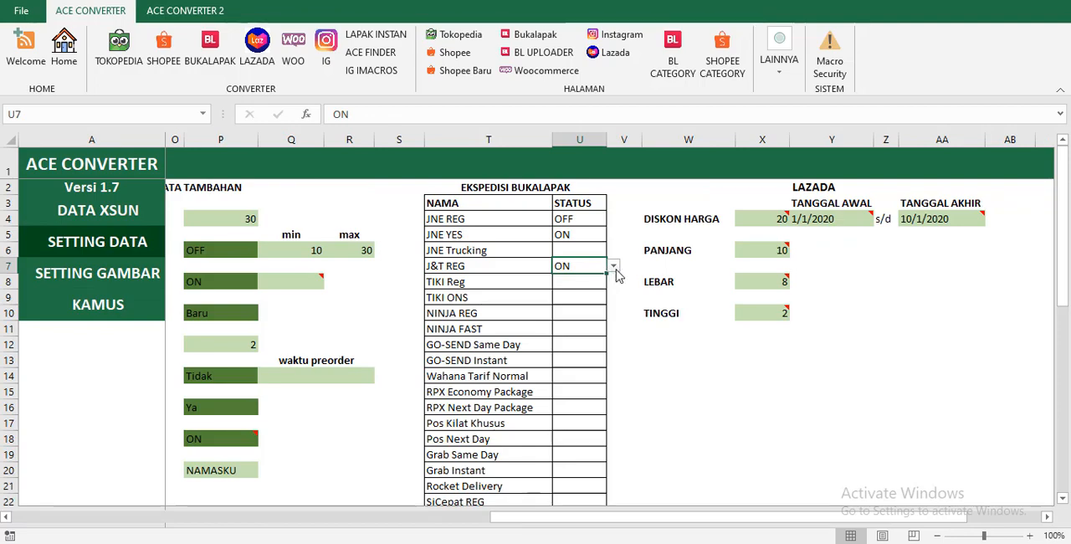
{"action": "left_click", "coordinate": [614, 265]}
{"action": "left_click", "coordinate": [616, 290]}
{"action": "scroll", "coordinate": [620, 276], "scroll_direction": "down", "scroll_amount": 4}
{"action": "scroll", "coordinate": [619, 274], "scroll_direction": "up", "scroll_amount": 4}
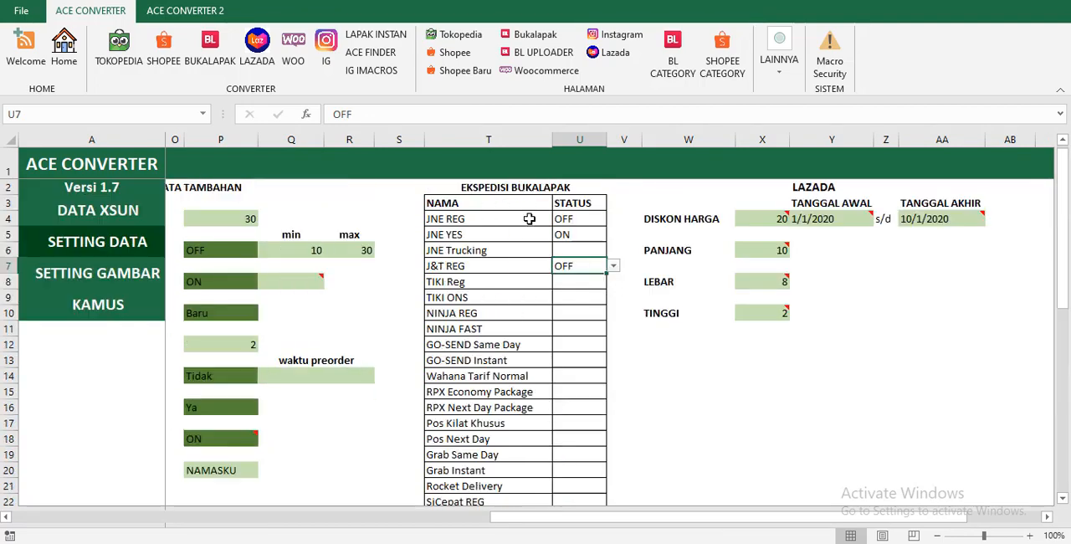
Convert the product data to BUKALAPAK and dismiss the conversion reports.
{"action": "left_click", "coordinate": [163, 50]}
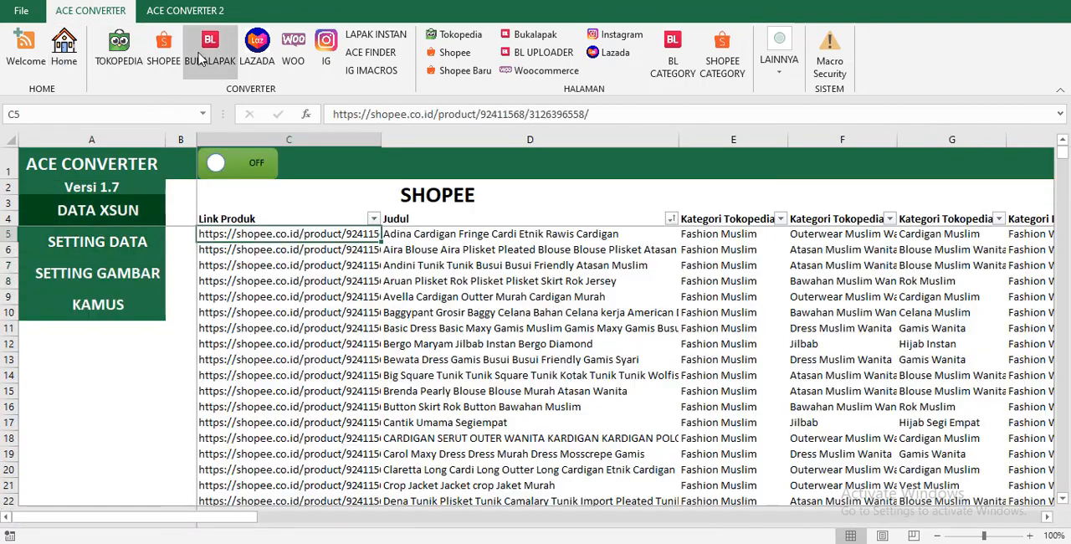
{"action": "left_click", "coordinate": [569, 314]}
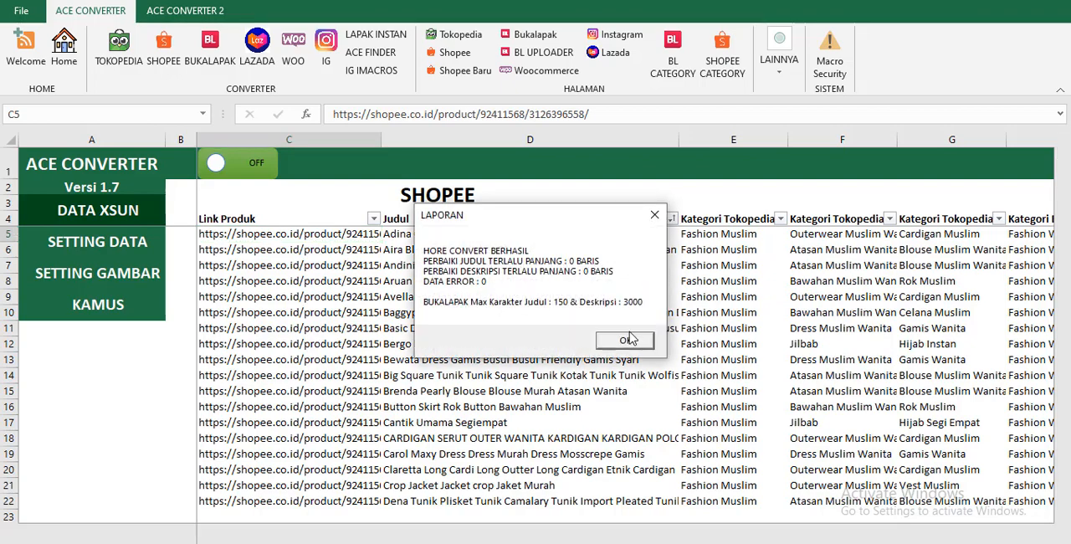
{"action": "left_click", "coordinate": [631, 338]}
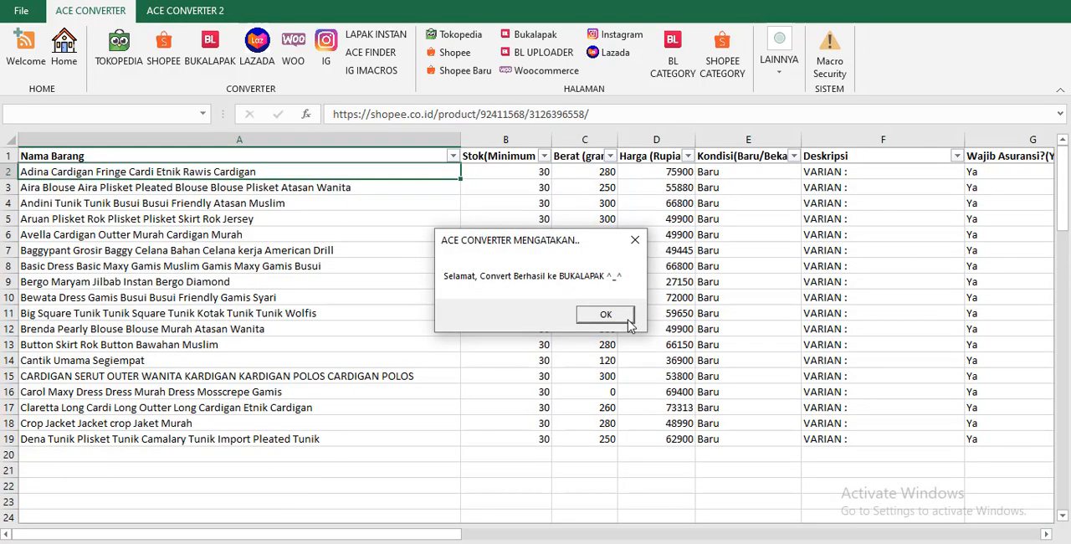
{"action": "left_click", "coordinate": [626, 317]}
Check the Jasa Pengiriman column of the converted Bukalapak sheet for the courier codes of each product.
{"action": "left_click", "coordinate": [765, 189]}
{"action": "key", "text": "Page_Down"}
{"action": "key", "text": "Page_Down"}
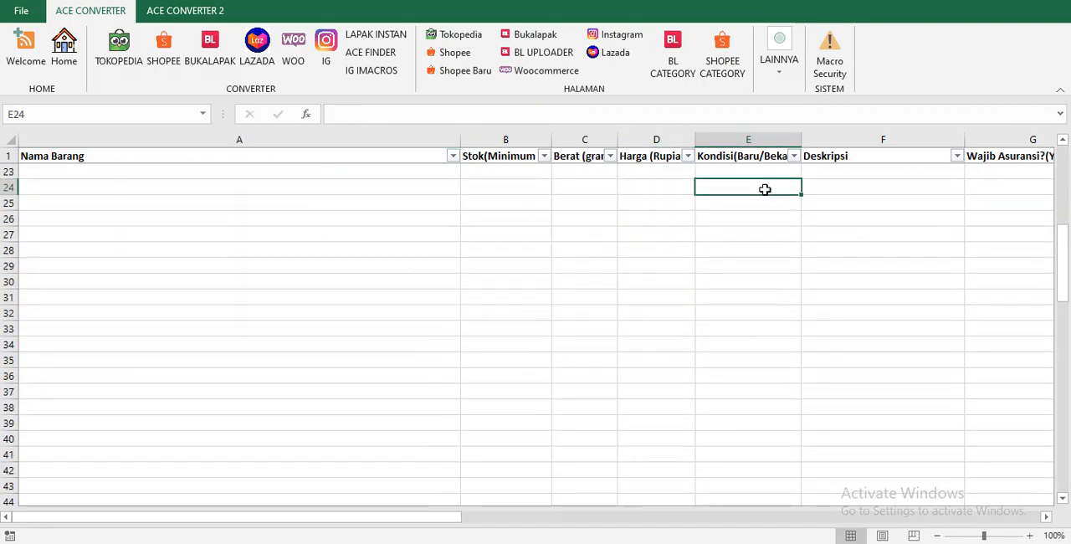
{"action": "key", "text": "Up"}
{"action": "key", "text": "Up"}
{"action": "key", "text": "Up"}
{"action": "key", "text": "Up"}
{"action": "key", "text": "Up"}
{"action": "key", "text": "Up"}
{"action": "key", "text": "Up"}
{"action": "key", "text": "Up"}
{"action": "key", "text": "Up"}
{"action": "key", "text": "Up"}
{"action": "key", "text": "Up"}
{"action": "key", "text": "Up"}
{"action": "key", "text": "Up"}
{"action": "key", "text": "Up"}
{"action": "key", "text": "Up"}
{"action": "key", "text": "Up"}
{"action": "key", "text": "Up"}
{"action": "key", "text": "Up"}
{"action": "key", "text": "Up"}
{"action": "key", "text": "Up"}
{"action": "key", "text": "Up"}
{"action": "key", "text": "Up"}
{"action": "key", "text": "Up"}
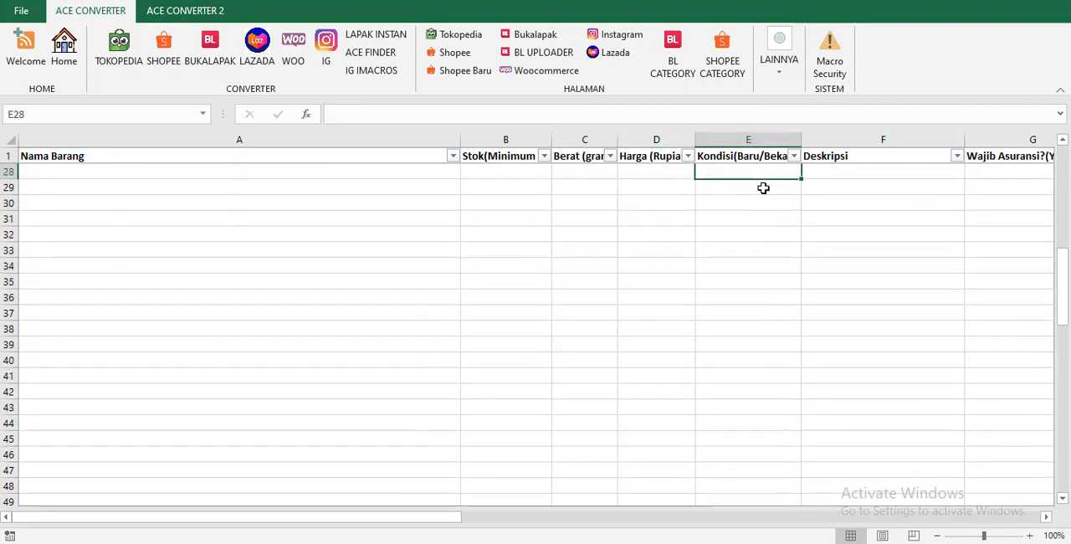
{"action": "key", "text": "Down"}
{"action": "key", "text": "Right"}
{"action": "key", "text": "Right"}
{"action": "key", "text": "Right"}
{"action": "key", "text": "Right"}
{"action": "key", "text": "Right"}
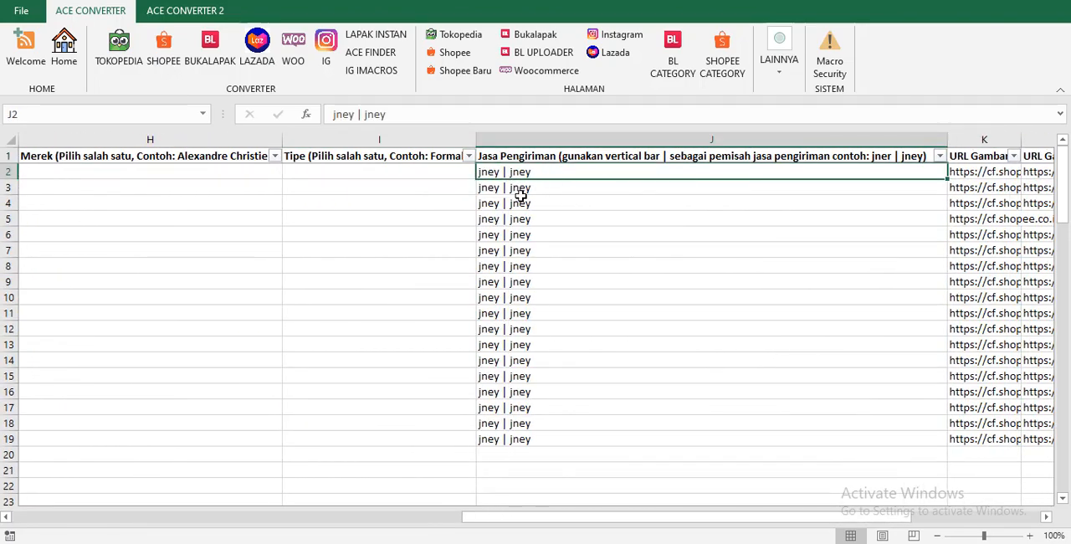
{"action": "left_click", "coordinate": [601, 240]}
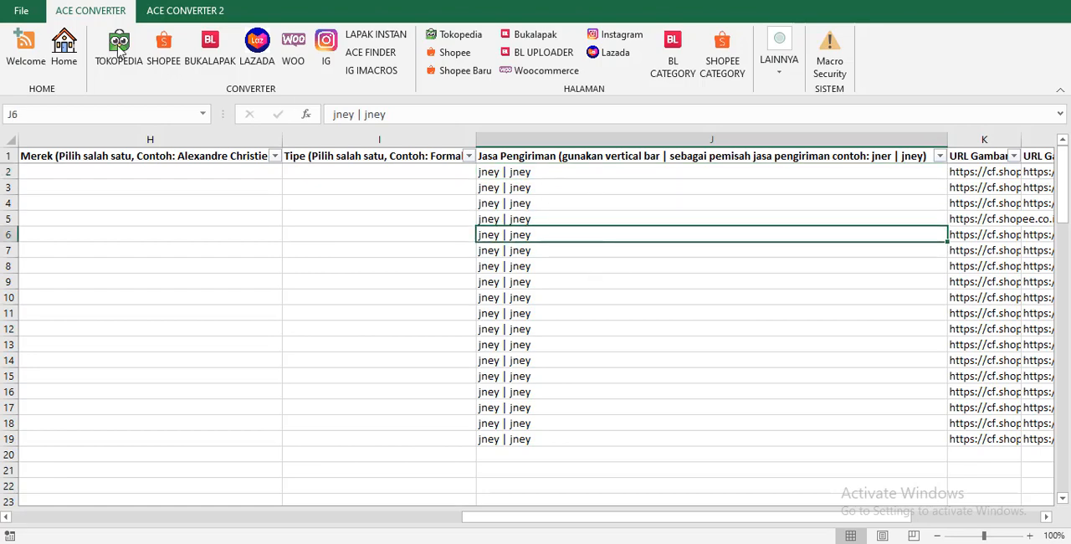
Open the SETTING DATA page and review the LAZADA cells for DISKON HARGA, TANGGAL AWAL and TANGGAL AKHIR.
{"action": "left_click", "coordinate": [65, 49]}
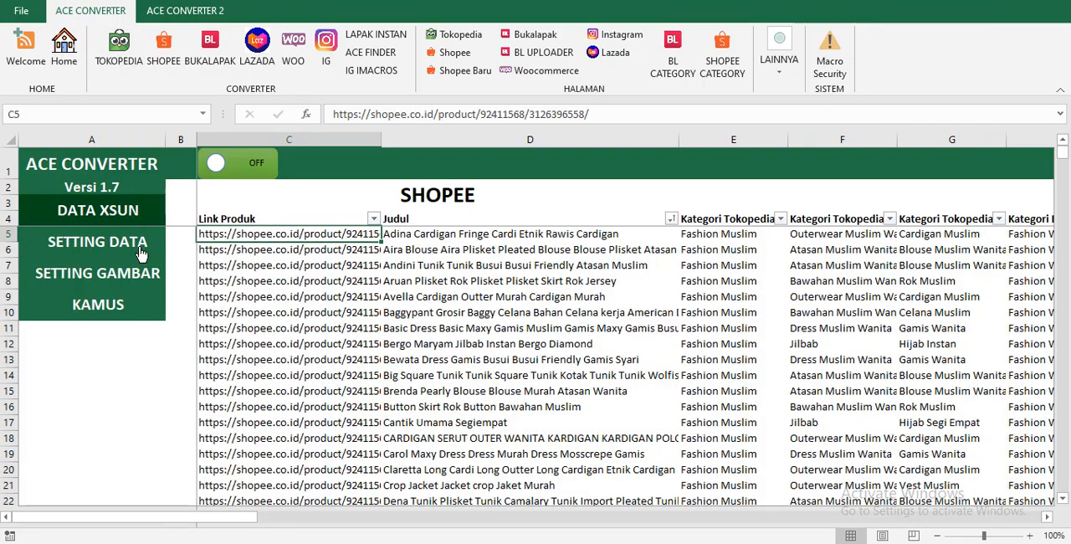
{"action": "left_click", "coordinate": [137, 251]}
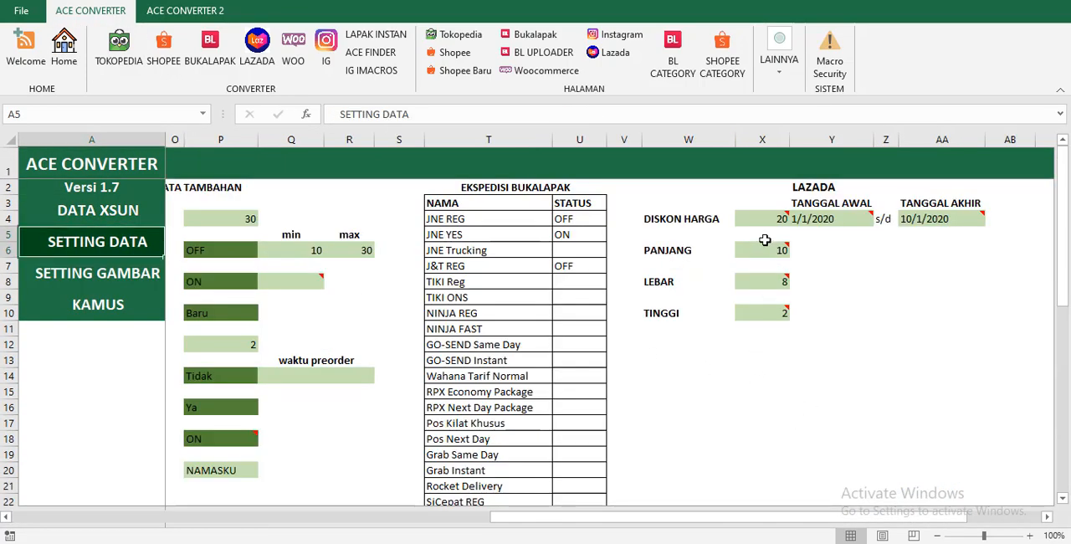
{"action": "left_click", "coordinate": [765, 238]}
{"action": "left_click", "coordinate": [1047, 517]}
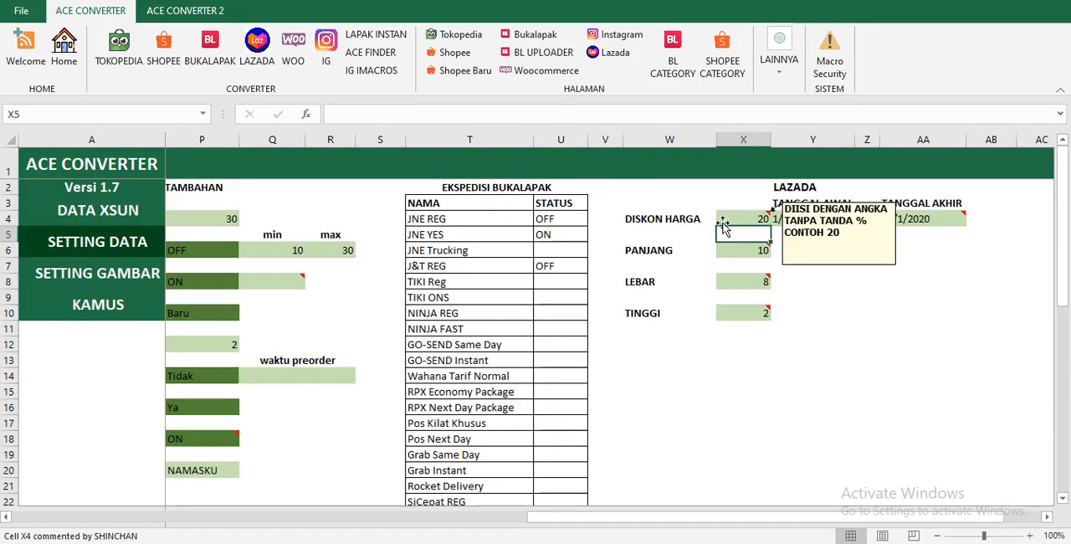
{"action": "left_click", "coordinate": [727, 222]}
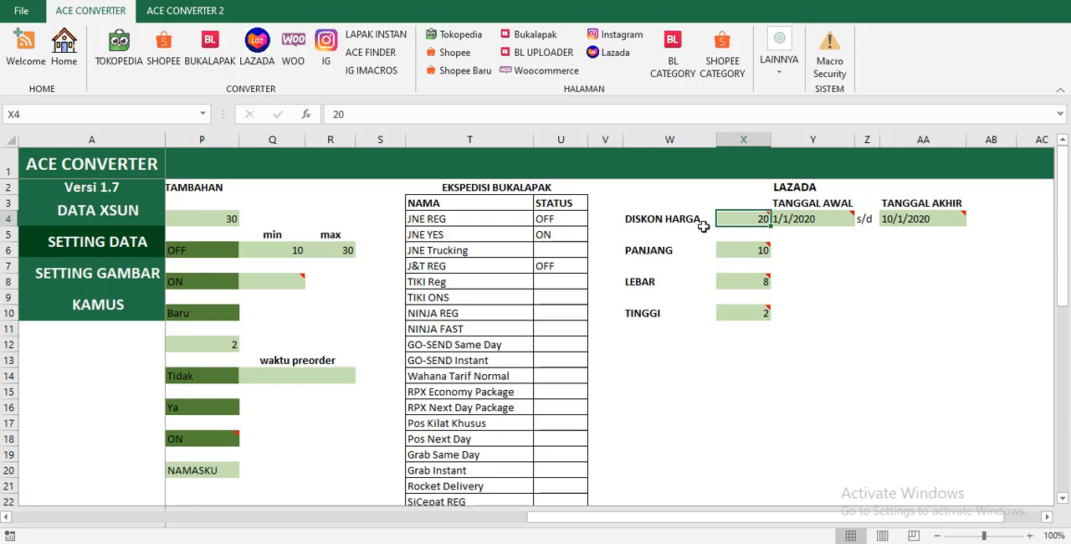
{"action": "mouse_move", "coordinate": [763, 230]}
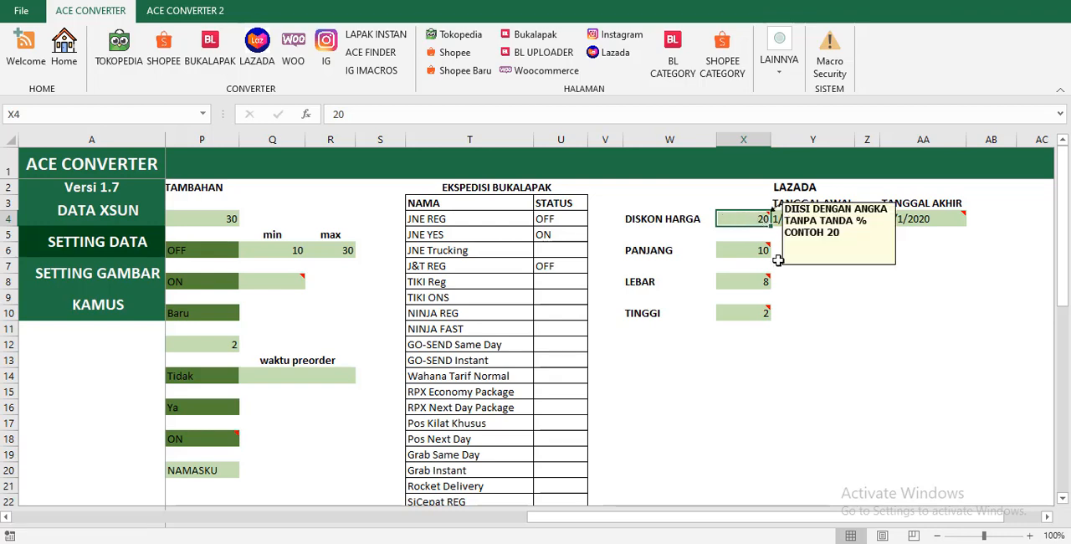
{"action": "key", "text": "Right"}
{"action": "mouse_move", "coordinate": [824, 219]}
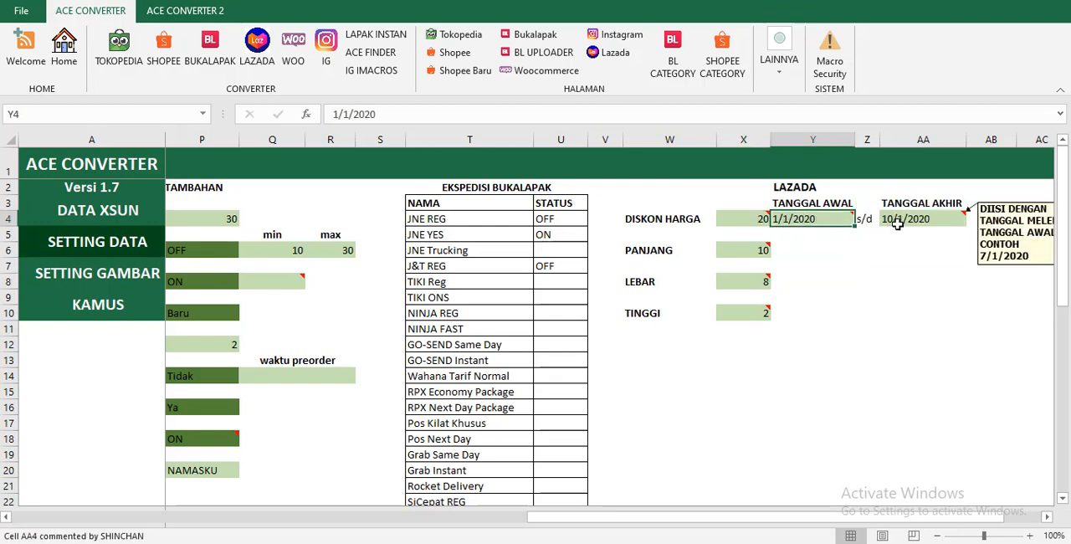
{"action": "left_click", "coordinate": [898, 219]}
{"action": "left_click", "coordinate": [792, 220]}
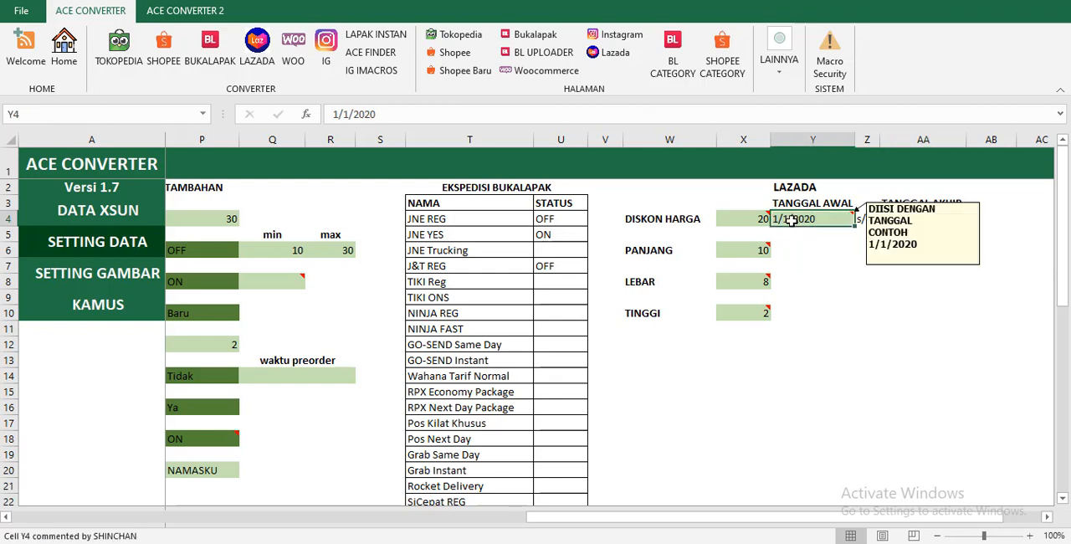
{"action": "left_click", "coordinate": [885, 220]}
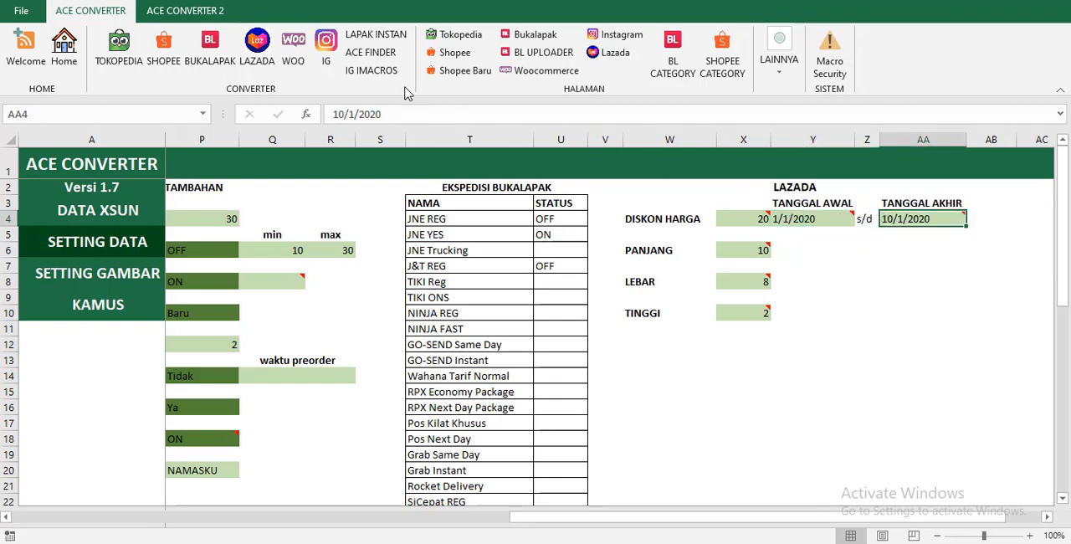
Open the Lazada sheet and look at the product data it holds before converting.
{"action": "left_click", "coordinate": [611, 52]}
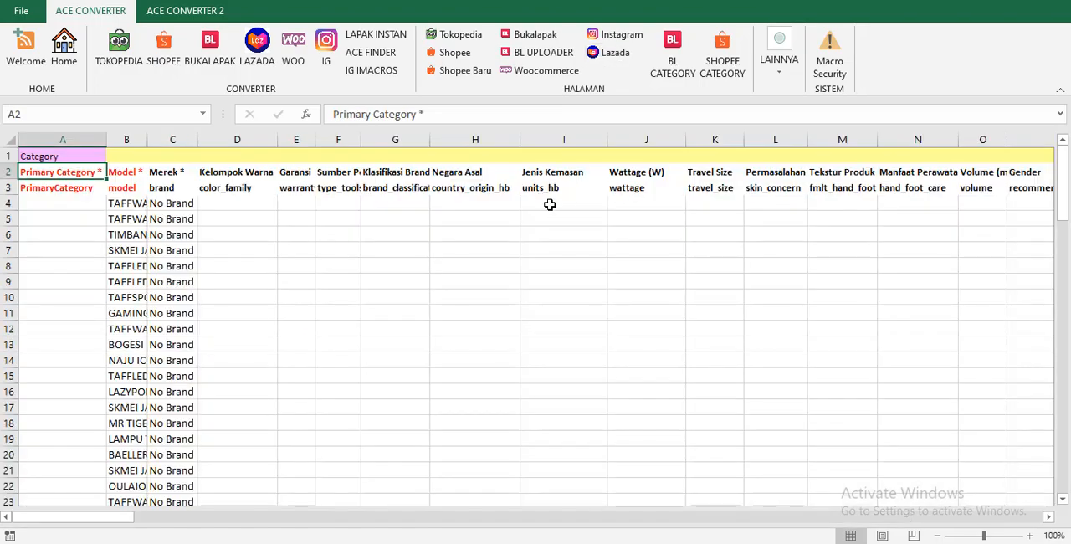
{"action": "left_click", "coordinate": [550, 205]}
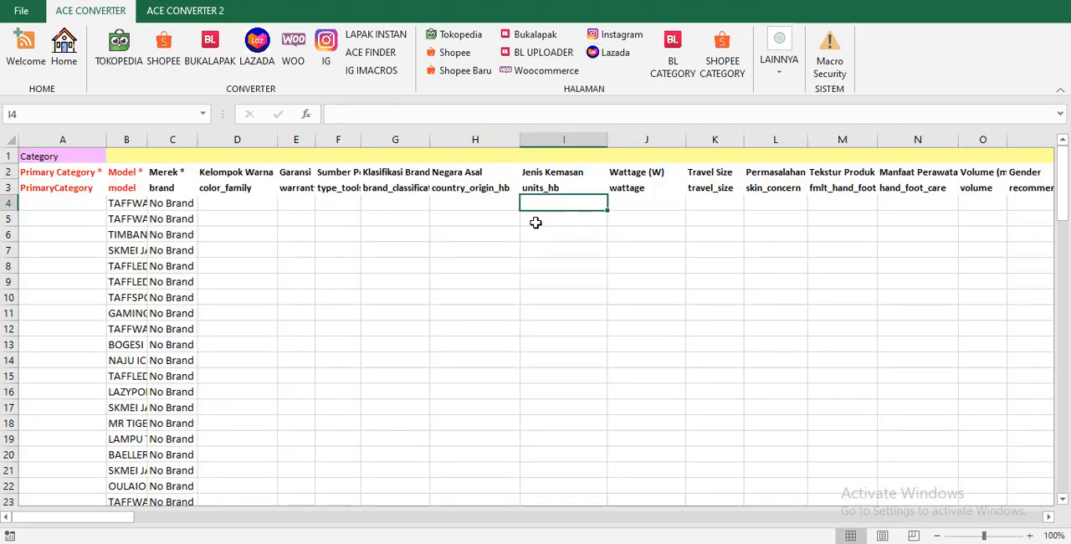
{"action": "key", "text": "Tab"}
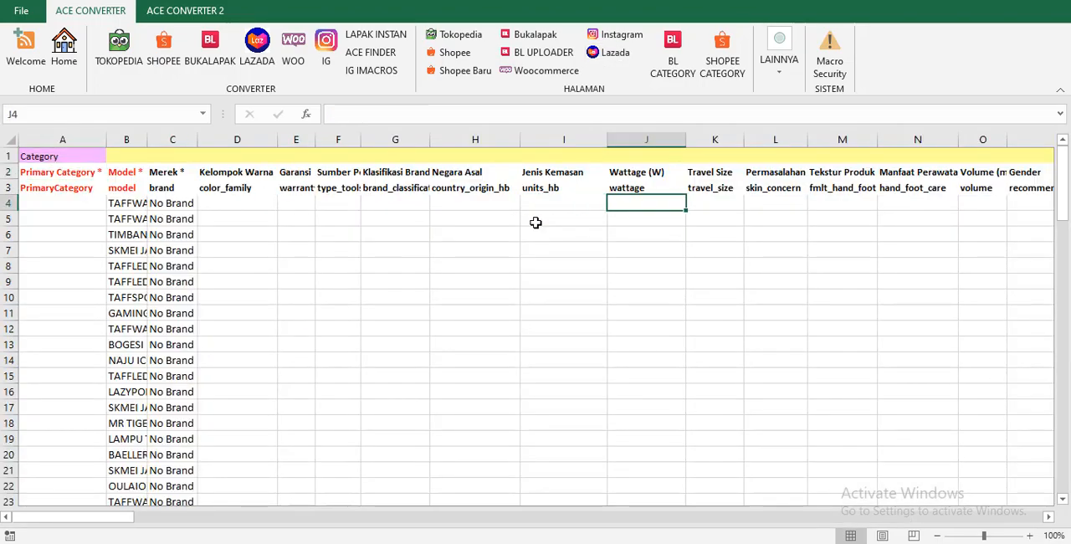
Return to the product data page, convert the products to LAZADA and dismiss the conversion report.
{"action": "left_click", "coordinate": [64, 46]}
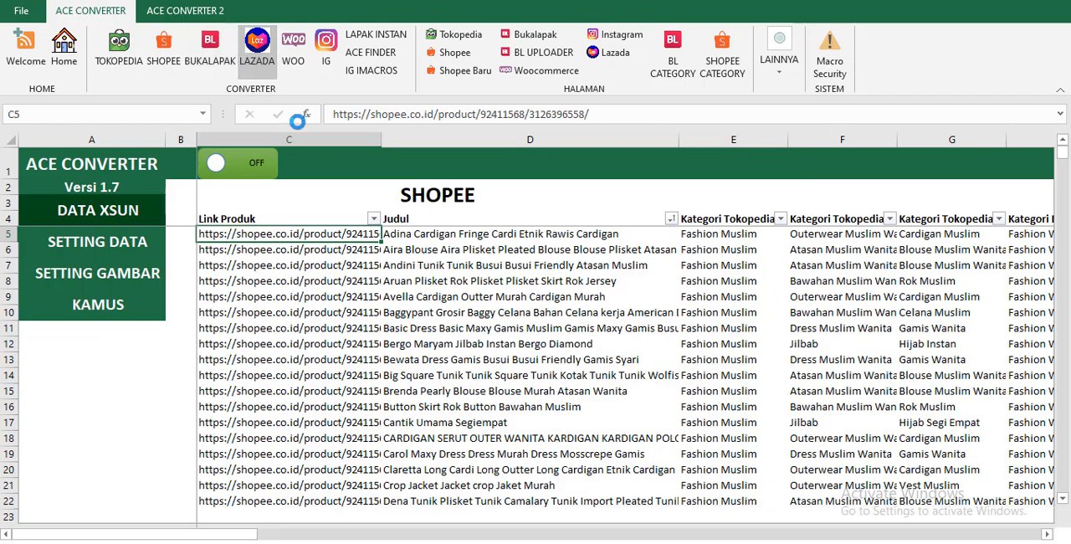
{"action": "left_click", "coordinate": [244, 57]}
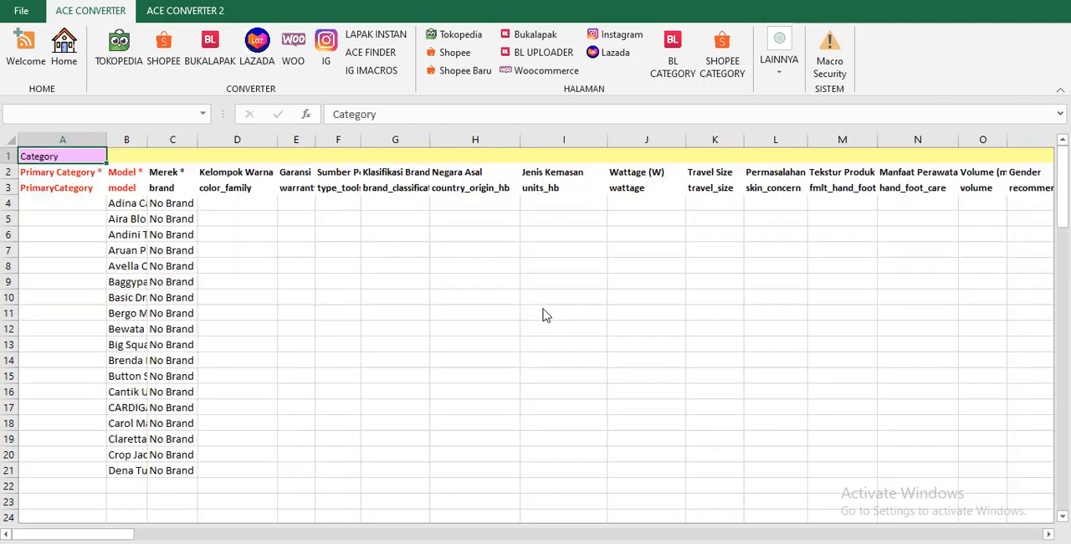
{"action": "left_click", "coordinate": [566, 319]}
Look across the converted Lazada sheet from the product names to the price and discount columns.
{"action": "left_click", "coordinate": [511, 225]}
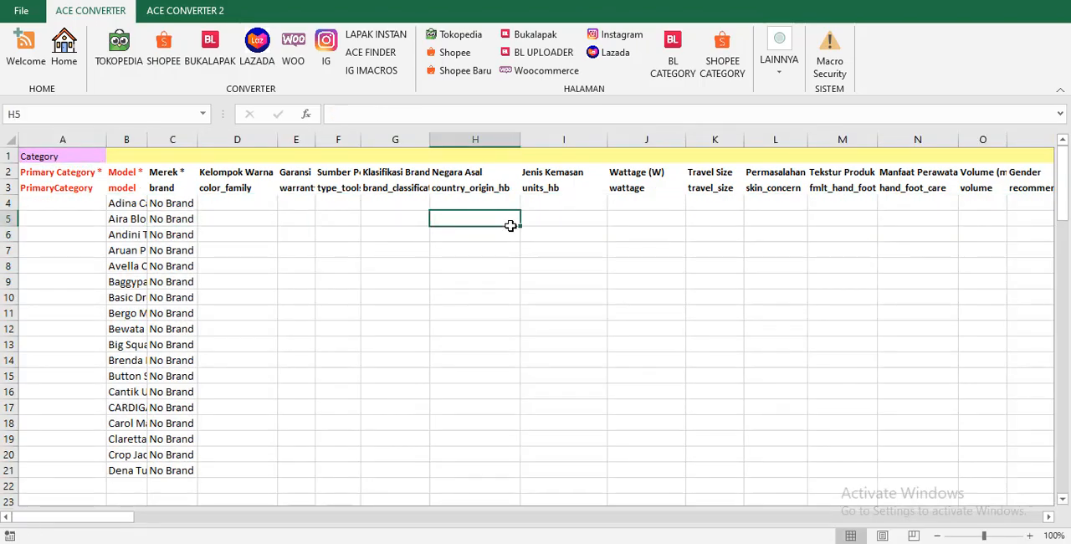
{"action": "key", "text": "Right"}
{"action": "key", "text": "Right"}
{"action": "key", "text": "Right"}
{"action": "key", "text": "Right"}
{"action": "key", "text": "Right"}
{"action": "key", "text": "Right"}
{"action": "key", "text": "Right"}
{"action": "key", "text": "Right"}
{"action": "key", "text": "Right"}
{"action": "key", "text": "Right"}
{"action": "key", "text": "Right"}
{"action": "key", "text": "Right"}
{"action": "key", "text": "Right"}
{"action": "key", "text": "Right"}
{"action": "key", "text": "Right"}
{"action": "key", "text": "Right"}
{"action": "key", "text": "Right"}
{"action": "key", "text": "Right"}
{"action": "key", "text": "Right"}
{"action": "key", "text": "Right"}
{"action": "key", "text": "Right"}
{"action": "key", "text": "Right"}
{"action": "key", "text": "Right"}
{"action": "key", "text": "Right"}
{"action": "key", "text": "Right"}
{"action": "key", "text": "Right"}
{"action": "key", "text": "Right"}
{"action": "key", "text": "Right"}
{"action": "key", "text": "Right"}
{"action": "key", "text": "Right"}
{"action": "key", "text": "Right"}
{"action": "key", "text": "Right"}
{"action": "key", "text": "Right"}
{"action": "key", "text": "Right"}
{"action": "key", "text": "Right"}
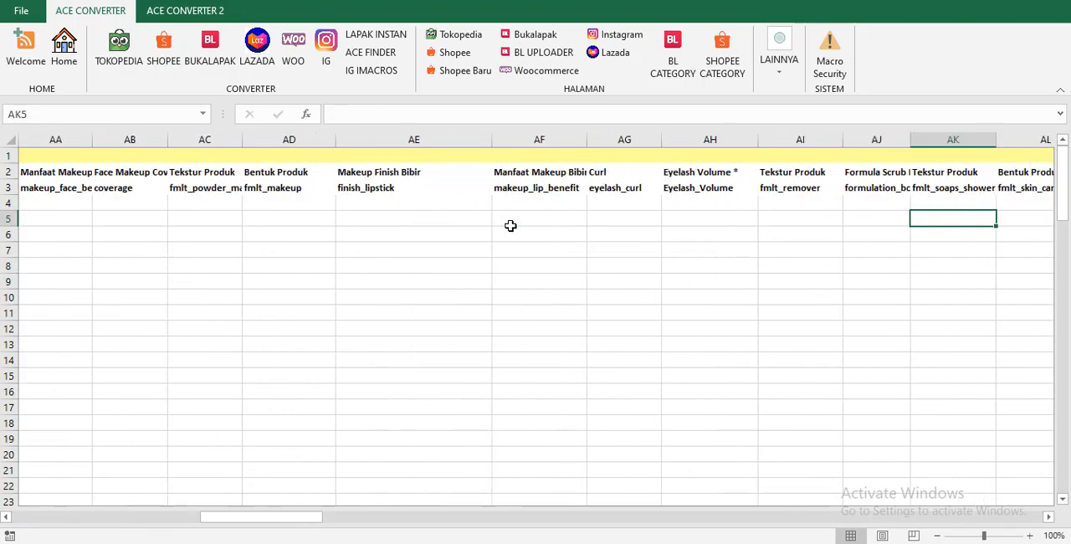
{"action": "key", "text": "Right"}
{"action": "key", "text": "Right"}
{"action": "key", "text": "Right"}
{"action": "key", "text": "Right"}
{"action": "key", "text": "Right"}
{"action": "key", "text": "Right"}
{"action": "key", "text": "Right"}
{"action": "key", "text": "Right"}
{"action": "key", "text": "Right"}
{"action": "key", "text": "Right"}
{"action": "key", "text": "Right"}
{"action": "key", "text": "Right"}
{"action": "key", "text": "Right"}
{"action": "key", "text": "Right"}
{"action": "key", "text": "Right"}
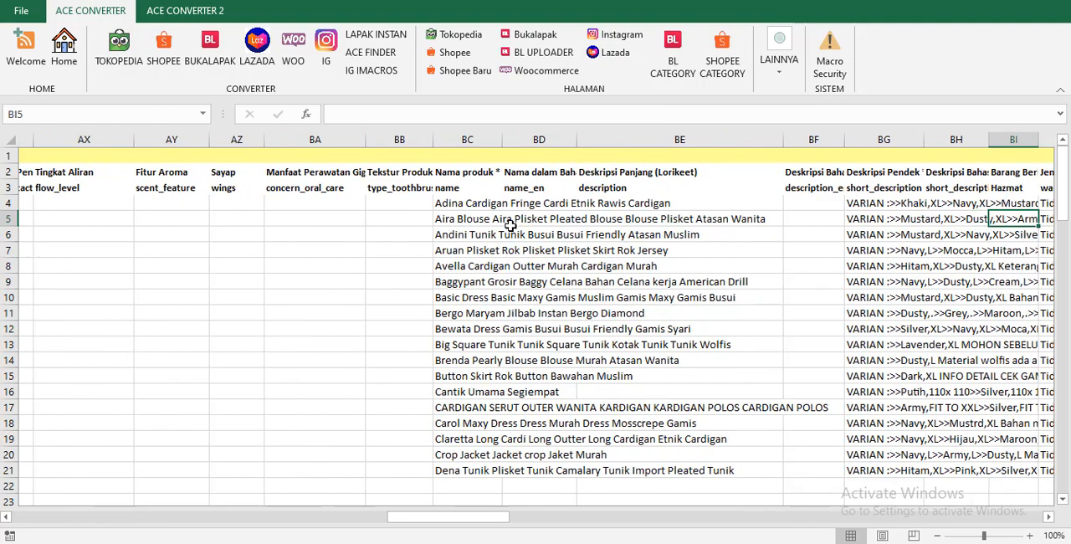
{"action": "key", "text": "Left"}
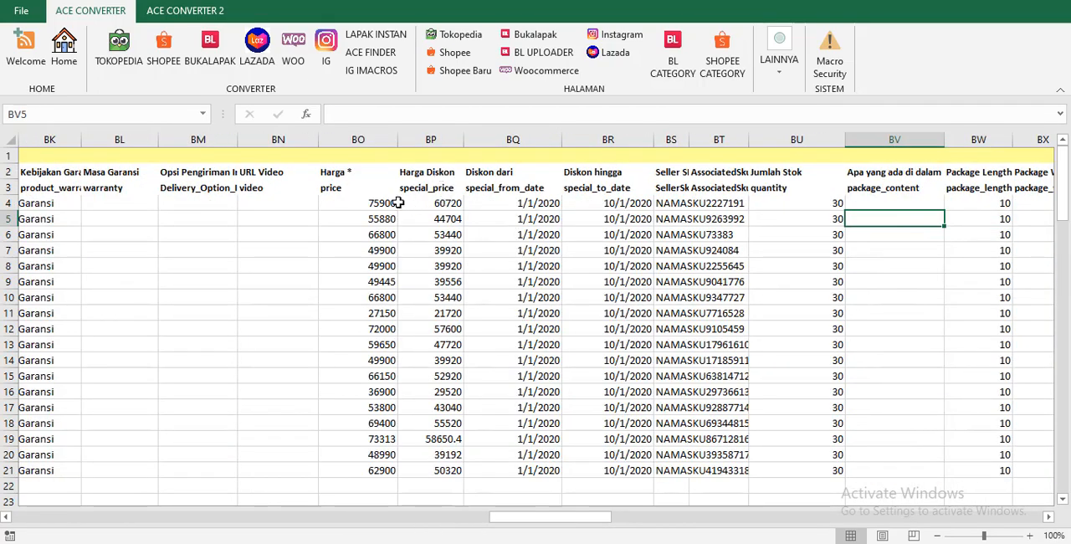
Recheck the Lazada discount settings on the SETTING DATA page and find the matching price columns in the Lazada sheet.
{"action": "left_click", "coordinate": [64, 46]}
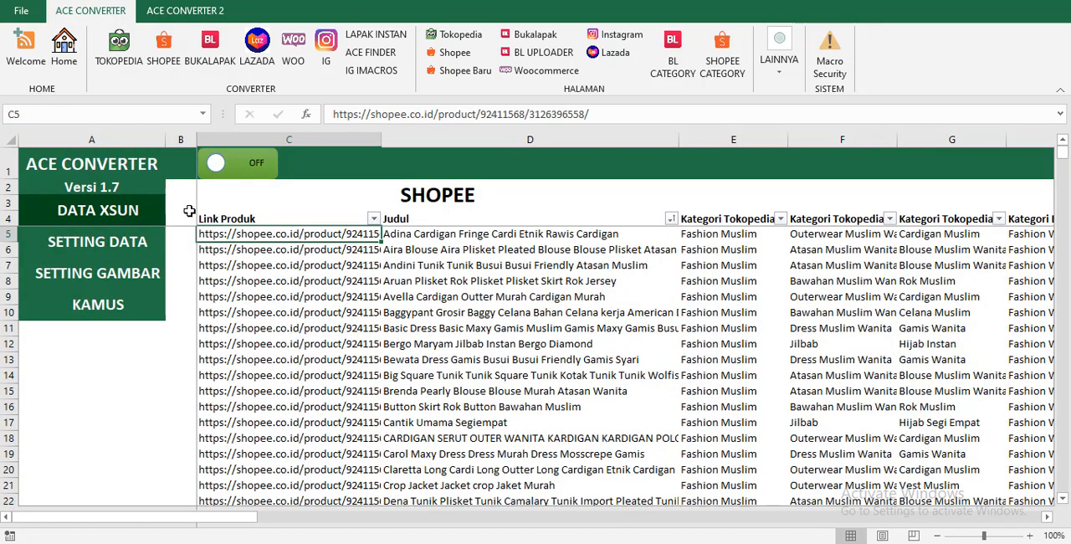
{"action": "left_click", "coordinate": [128, 248]}
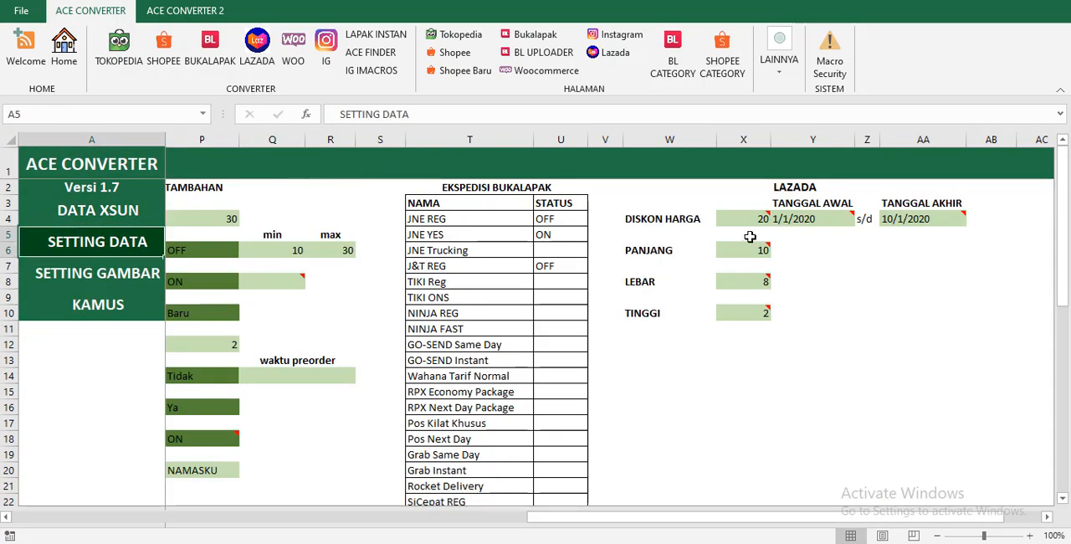
{"action": "left_click", "coordinate": [611, 54]}
{"action": "left_click", "coordinate": [442, 207]}
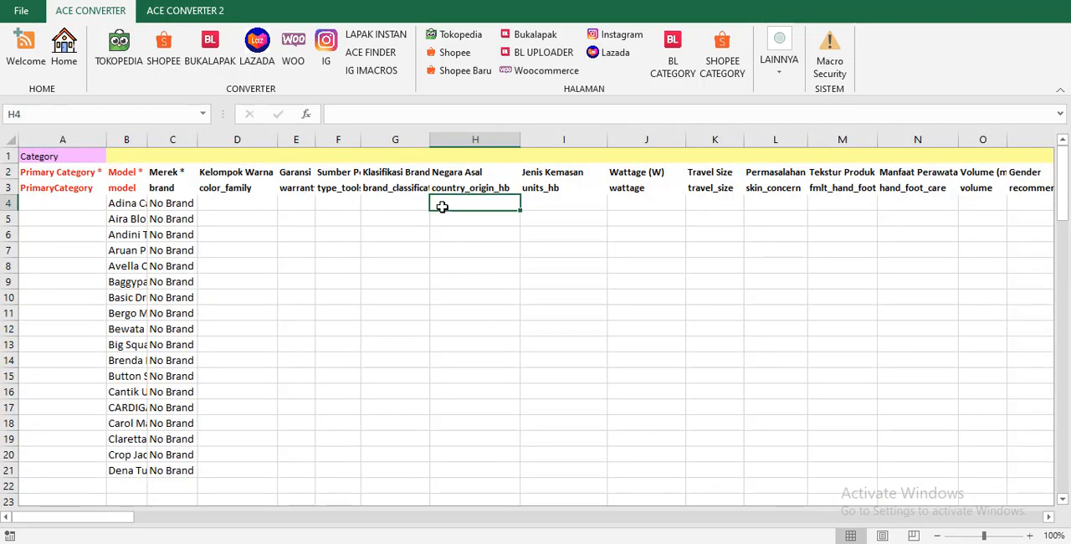
{"action": "key", "text": "ctrl+Right"}
{"action": "key", "text": "ctrl+Right"}
{"action": "key", "text": "ctrl+Right"}
{"action": "key", "text": "ctrl+Right"}
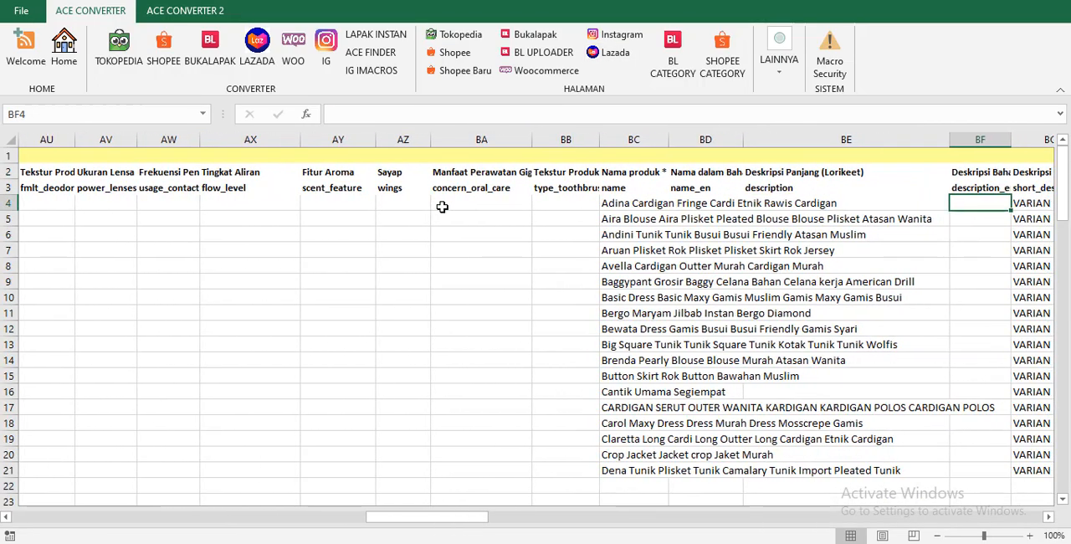
{"action": "key", "text": "ctrl+Right"}
{"action": "key", "text": "ctrl+Right"}
{"action": "key", "text": "ctrl+Right"}
{"action": "key", "text": "ctrl+Right"}
{"action": "key", "text": "ctrl+Right"}
{"action": "key", "text": "ctrl+Right"}
{"action": "key", "text": "ctrl+Right"}
{"action": "key", "text": "ctrl+Right"}
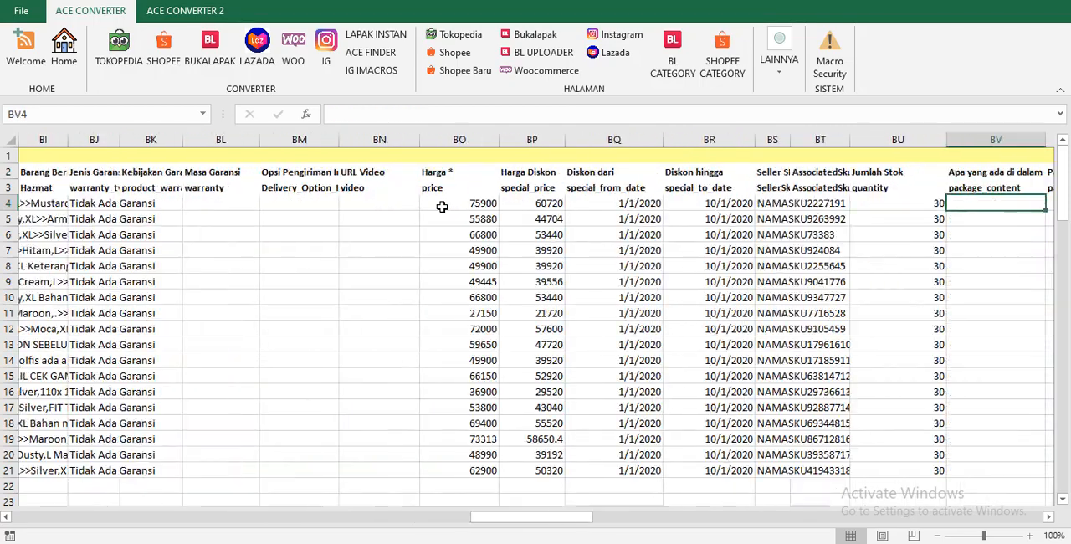
Check the first product's Harga, Harga Diskon, Diskon dari and Diskon hingga values in the Lazada sheet.
{"action": "left_click", "coordinate": [395, 203]}
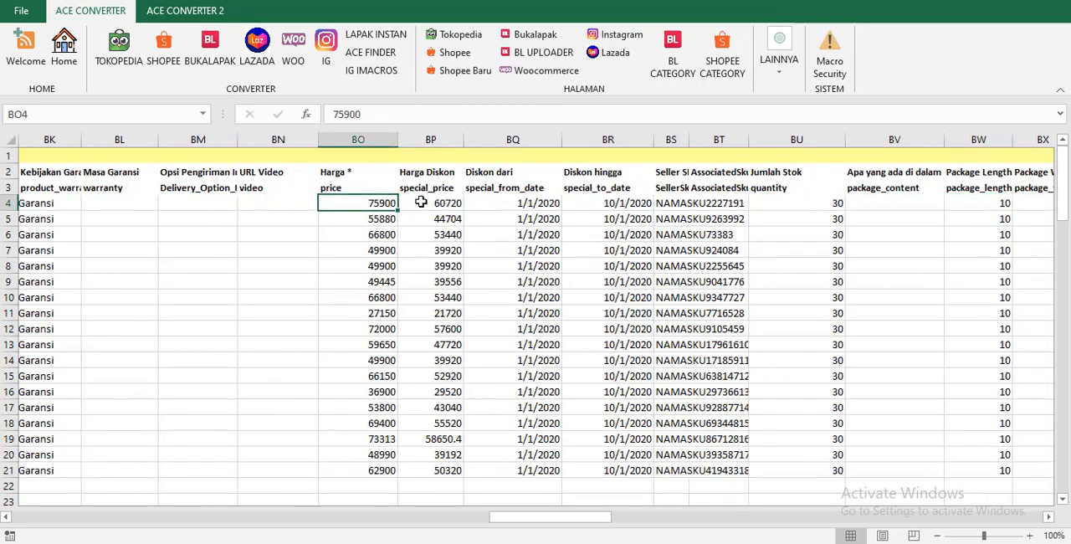
{"action": "left_click", "coordinate": [421, 202]}
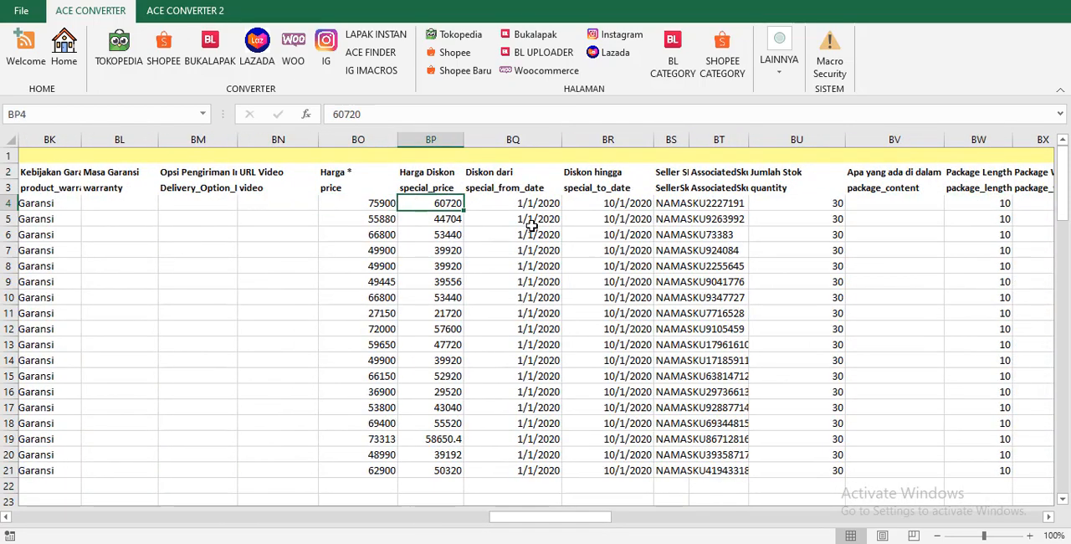
{"action": "left_click", "coordinate": [505, 202]}
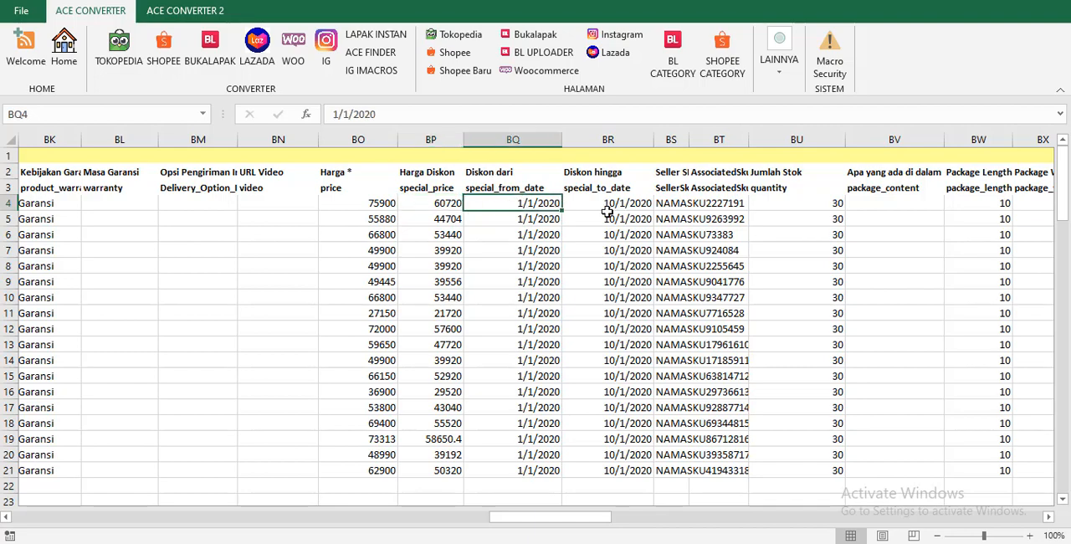
{"action": "left_click", "coordinate": [603, 208]}
{"action": "left_click", "coordinate": [522, 203]}
{"action": "left_click", "coordinate": [605, 211]}
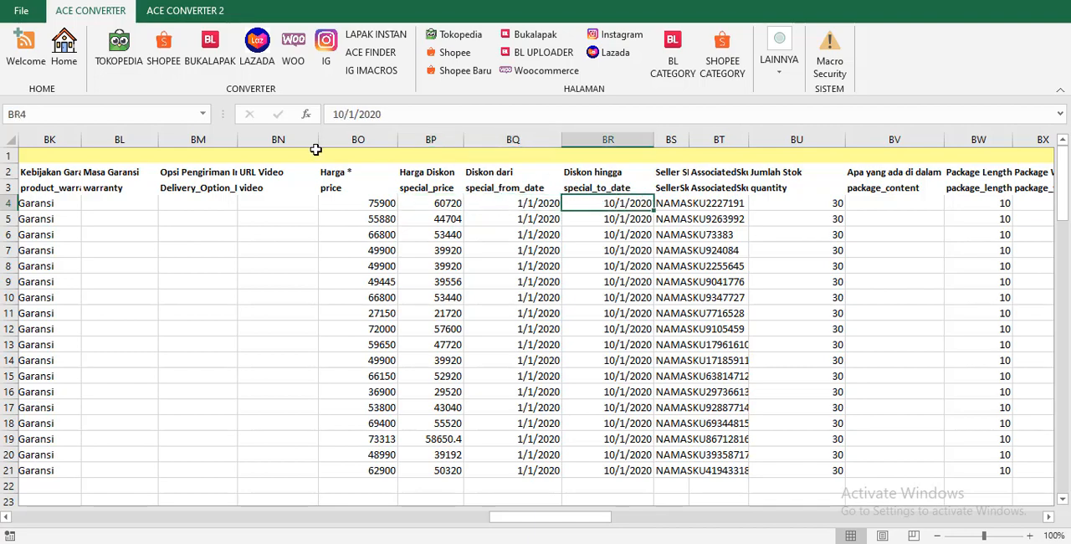
Return to the SETTING DATA page and review the Lazada PANJANG, LEBAR and TINGGI package dimensions.
{"action": "left_click", "coordinate": [65, 51]}
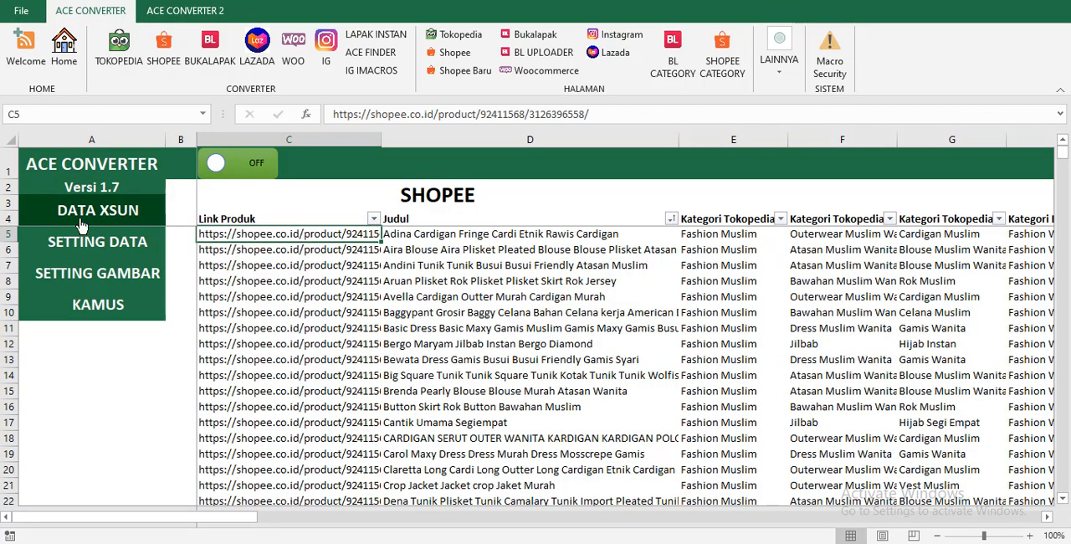
{"action": "left_click", "coordinate": [97, 243]}
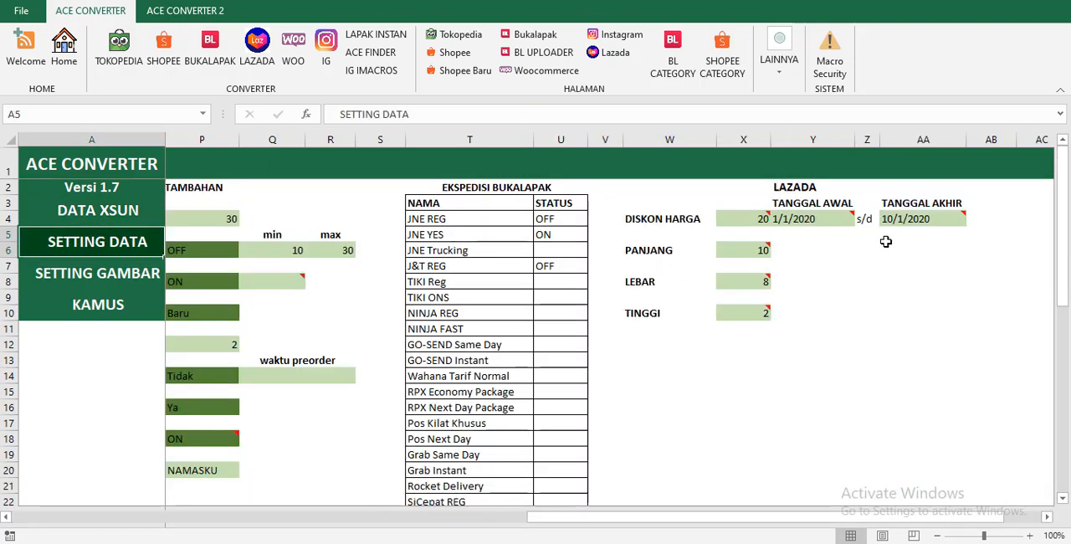
{"action": "left_click", "coordinate": [755, 251]}
{"action": "left_click", "coordinate": [757, 282]}
{"action": "left_click", "coordinate": [756, 314]}
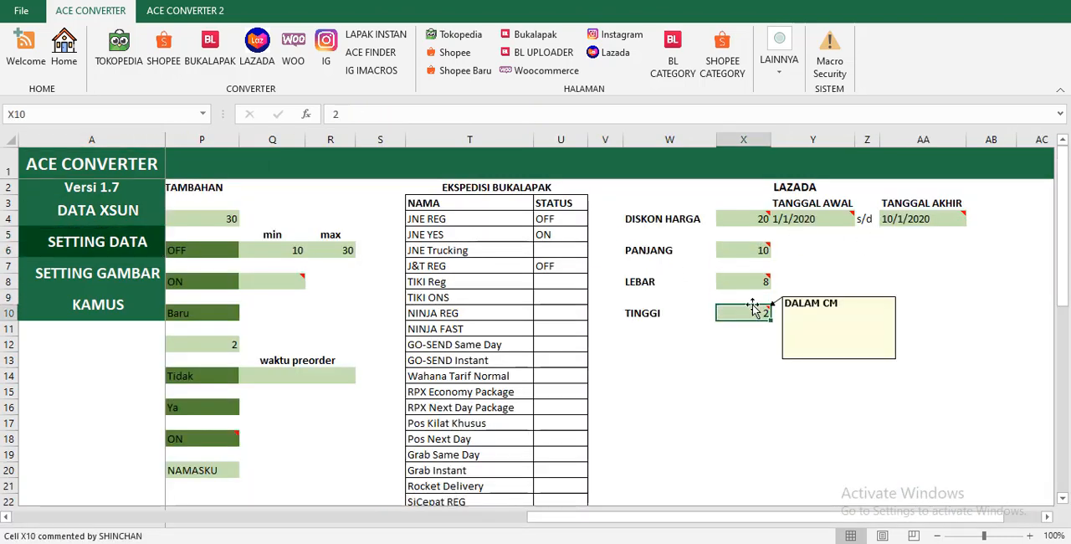
Open the Lazada sheet and check the first product's package length, width and height.
{"action": "left_click", "coordinate": [609, 51]}
{"action": "left_click", "coordinate": [506, 201]}
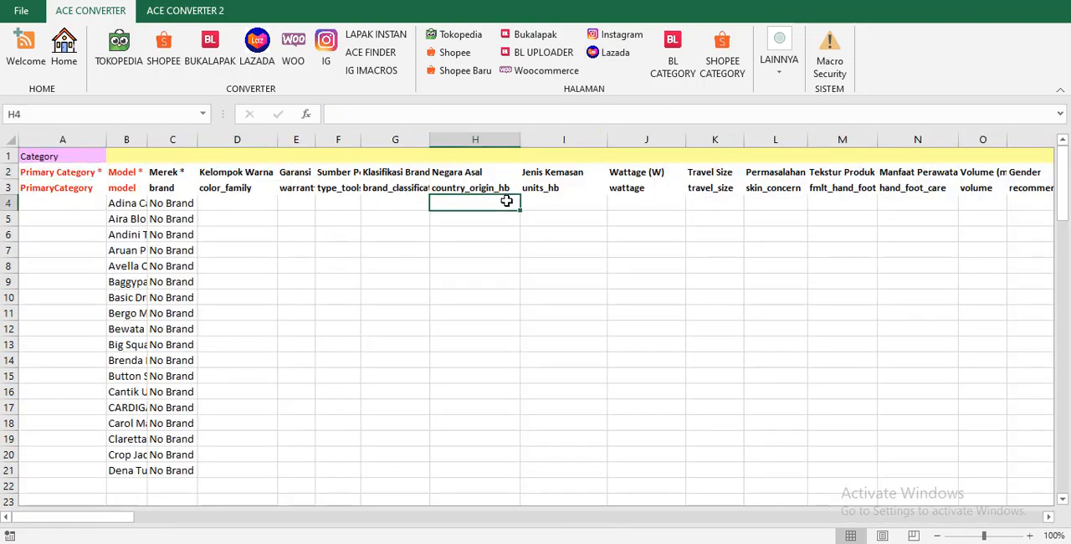
{"action": "key", "text": "Right"}
{"action": "key", "text": "Right"}
{"action": "key", "text": "Right"}
{"action": "key", "text": "Right"}
{"action": "key", "text": "Right"}
{"action": "key", "text": "Right"}
{"action": "key", "text": "Right"}
{"action": "key", "text": "Right"}
{"action": "key", "text": "Right"}
{"action": "key", "text": "Right"}
{"action": "key", "text": "Right"}
{"action": "key", "text": "Right"}
{"action": "key", "text": "Right"}
{"action": "key", "text": "Right"}
{"action": "key", "text": "Right"}
{"action": "key", "text": "Right"}
{"action": "key", "text": "Right"}
{"action": "key", "text": "Right"}
{"action": "key", "text": "Right"}
{"action": "key", "text": "Right"}
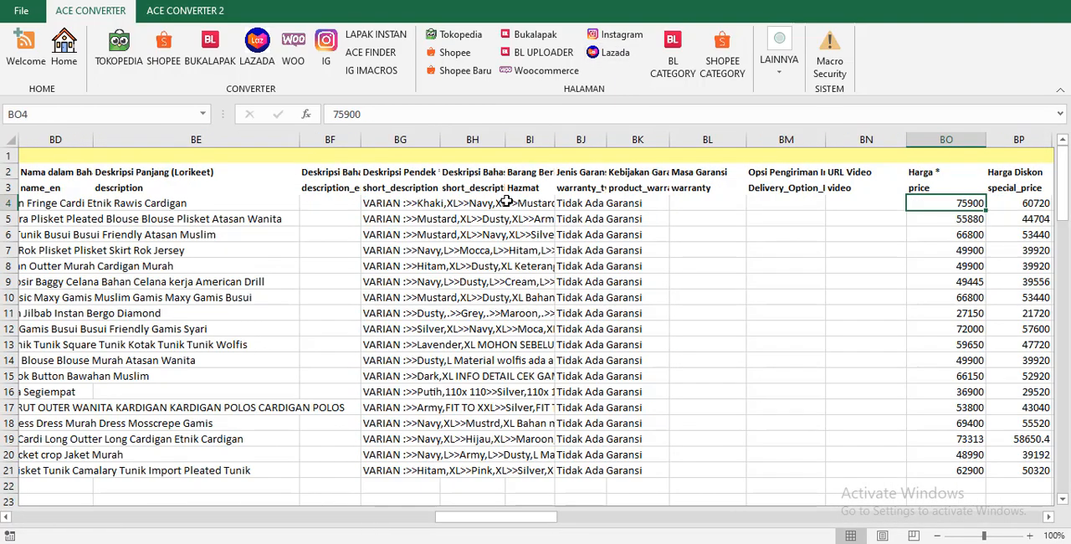
{"action": "key", "text": "Right"}
{"action": "key", "text": "Right"}
{"action": "key", "text": "Right"}
{"action": "key", "text": "Right"}
{"action": "key", "text": "Right"}
{"action": "key", "text": "Right"}
{"action": "key", "text": "Right"}
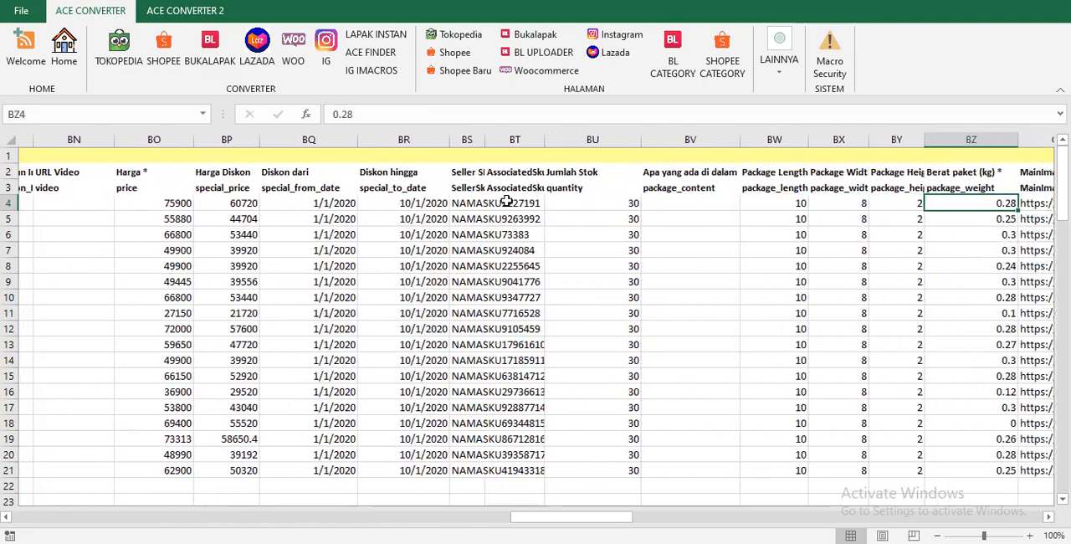
{"action": "left_click", "coordinate": [783, 207]}
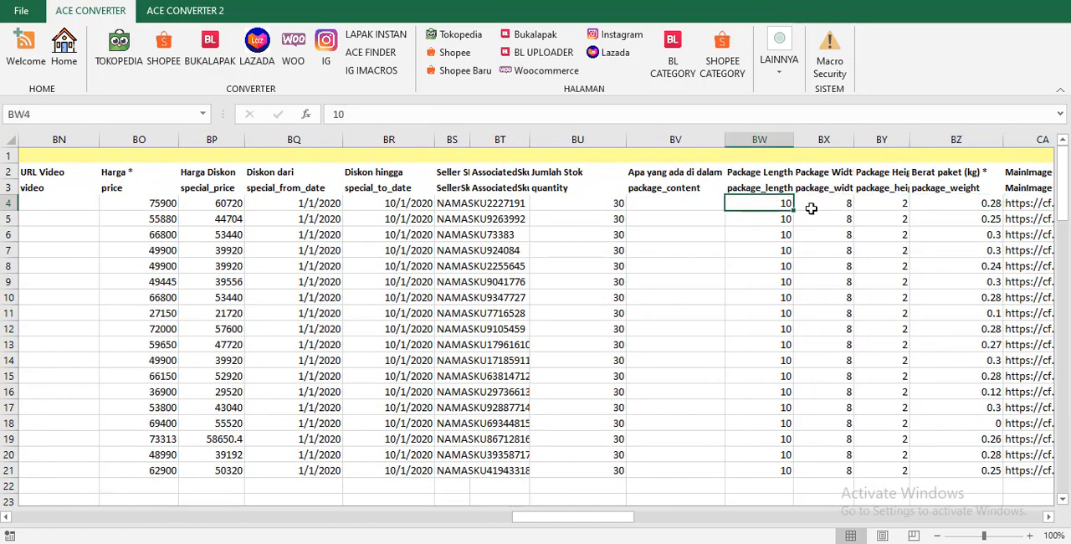
{"action": "left_click", "coordinate": [834, 205]}
{"action": "left_click", "coordinate": [874, 206]}
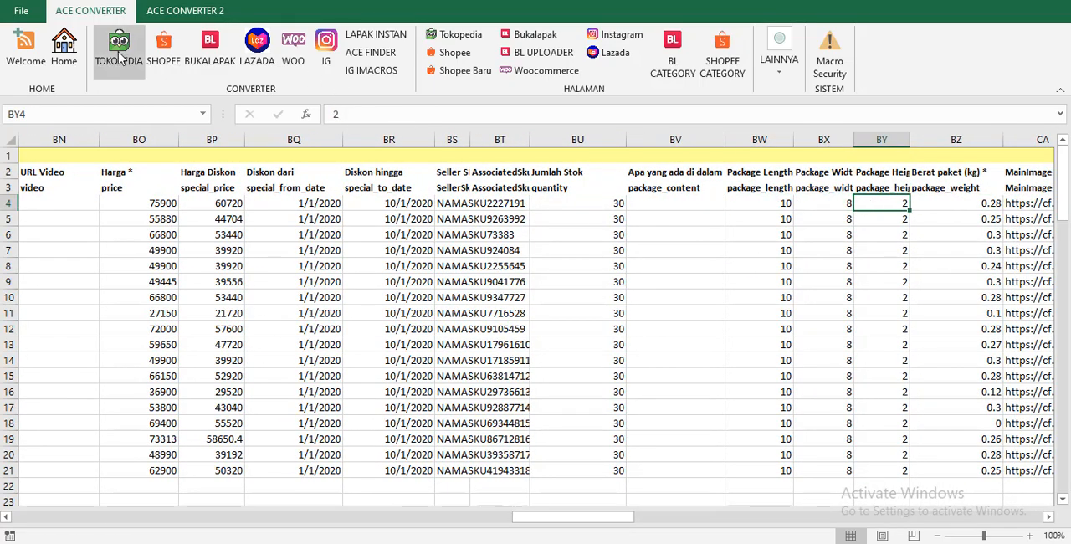
Return to the SETTING DATA page and look over its settings from the LAZADA section back to SETTING JUDUL DAN DESKRIPSI.
{"action": "left_click", "coordinate": [74, 44]}
{"action": "left_click", "coordinate": [112, 243]}
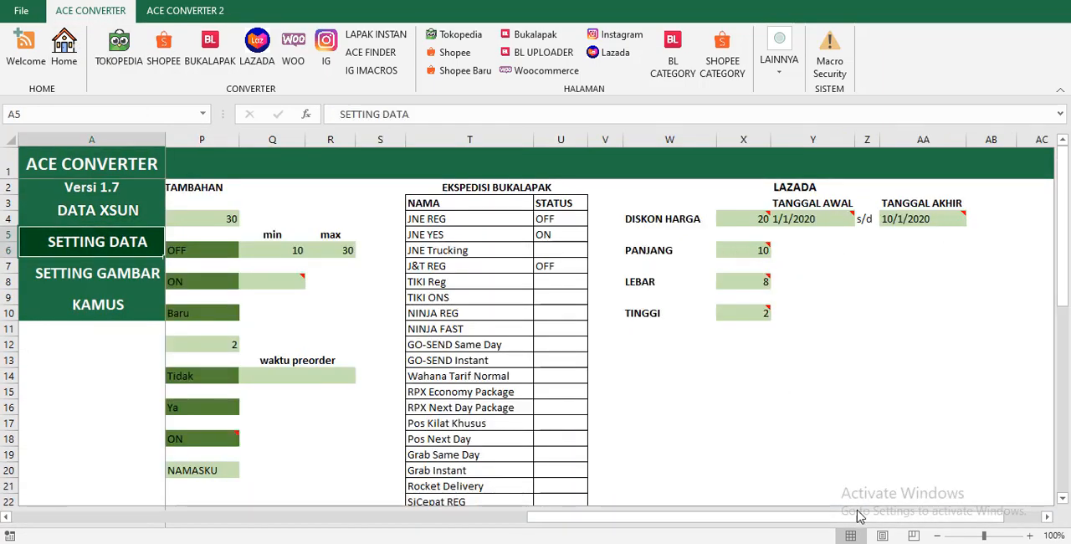
{"action": "left_click_drag", "start_coordinate": [862, 517], "coordinate": [739, 517]}
{"action": "scroll", "coordinate": [729, 368], "scroll_direction": "down", "scroll_amount": 9}
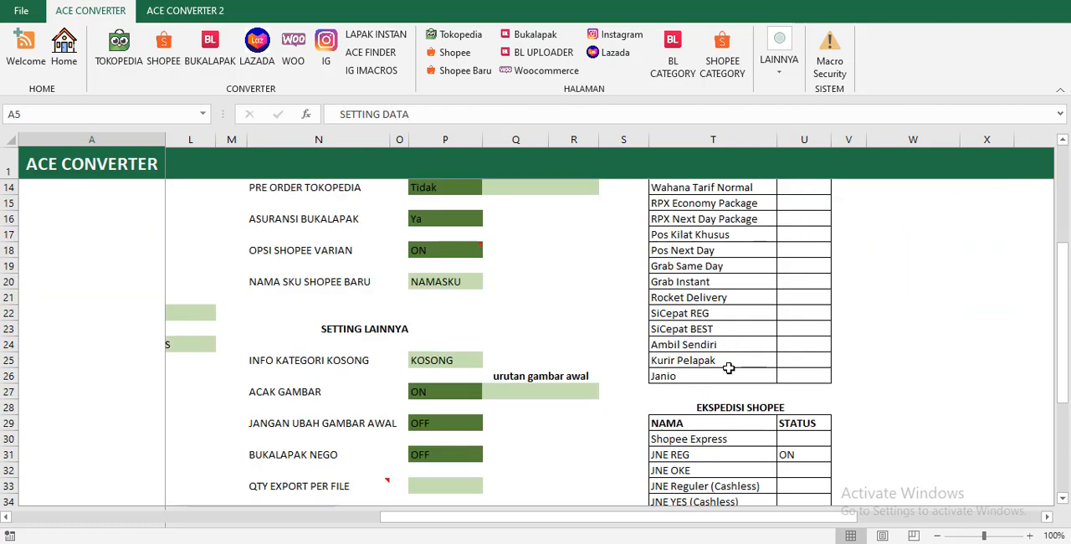
{"action": "scroll", "coordinate": [729, 368], "scroll_direction": "up", "scroll_amount": 9}
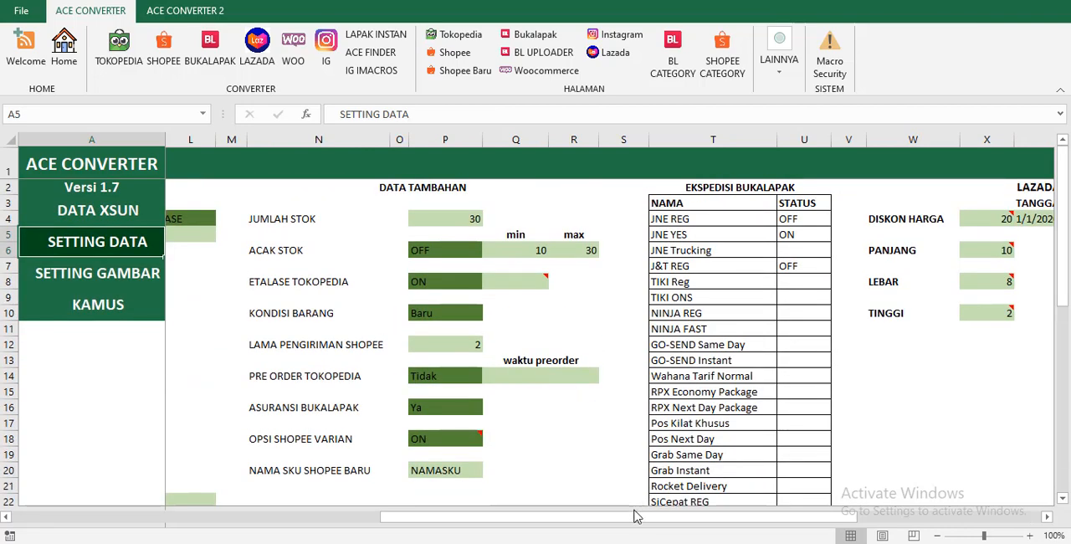
{"action": "left_click_drag", "start_coordinate": [636, 517], "coordinate": [230, 469]}
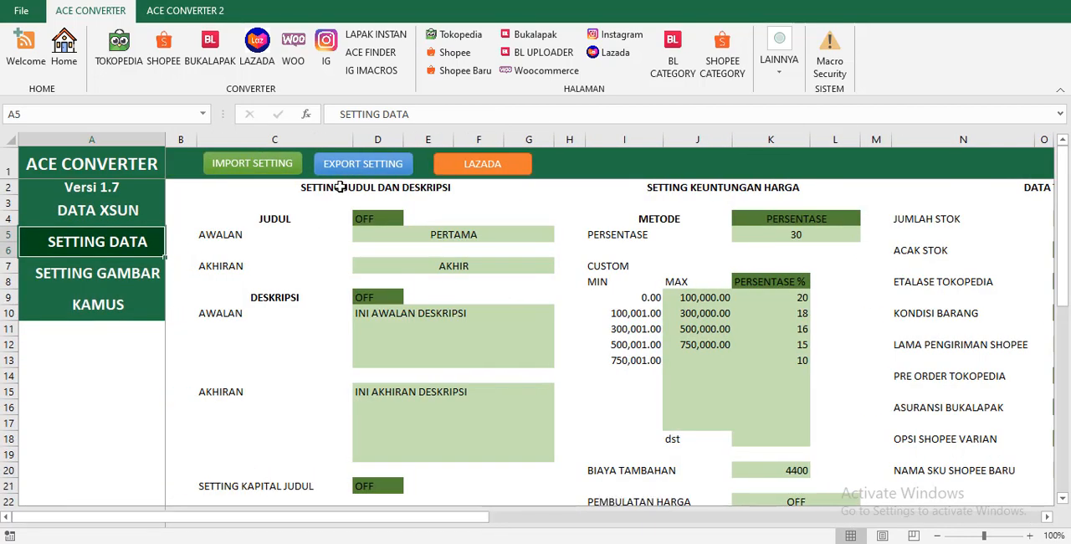
Export the current SETTING DATA configuration as a backup and confirm the backup request.
{"action": "left_click", "coordinate": [390, 222]}
{"action": "left_click", "coordinate": [486, 237]}
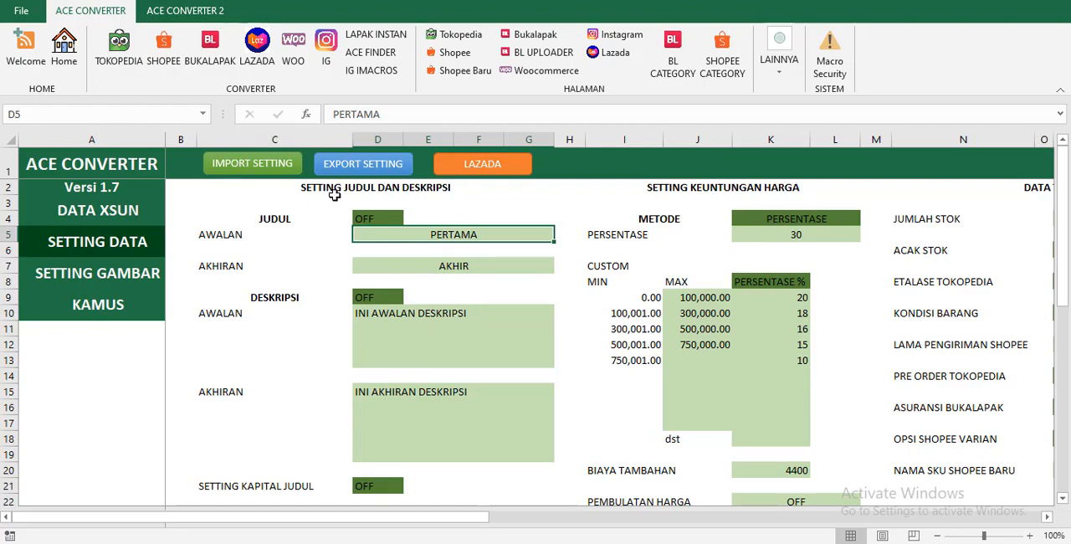
{"action": "left_click", "coordinate": [390, 167]}
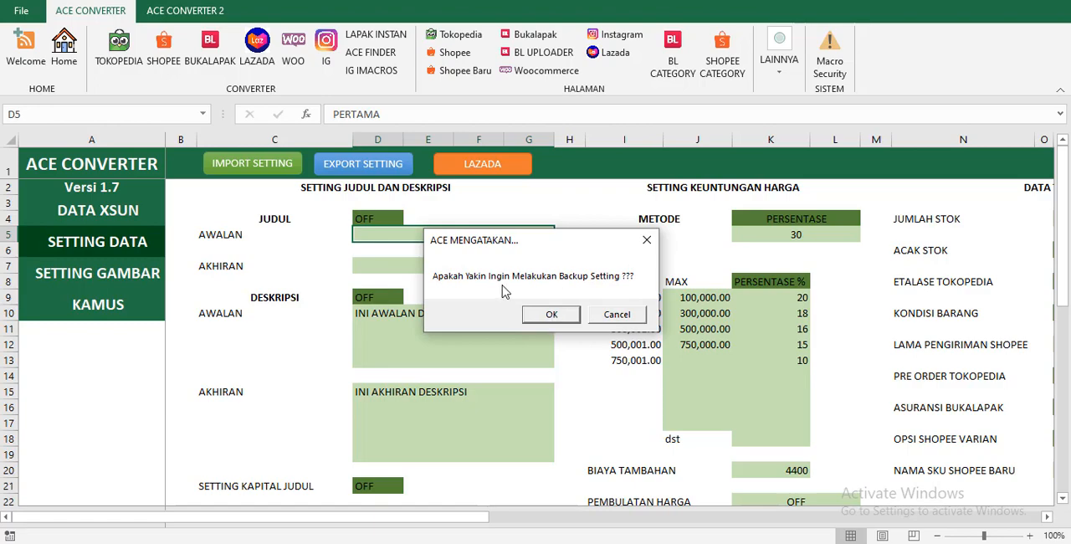
{"action": "left_click", "coordinate": [551, 315]}
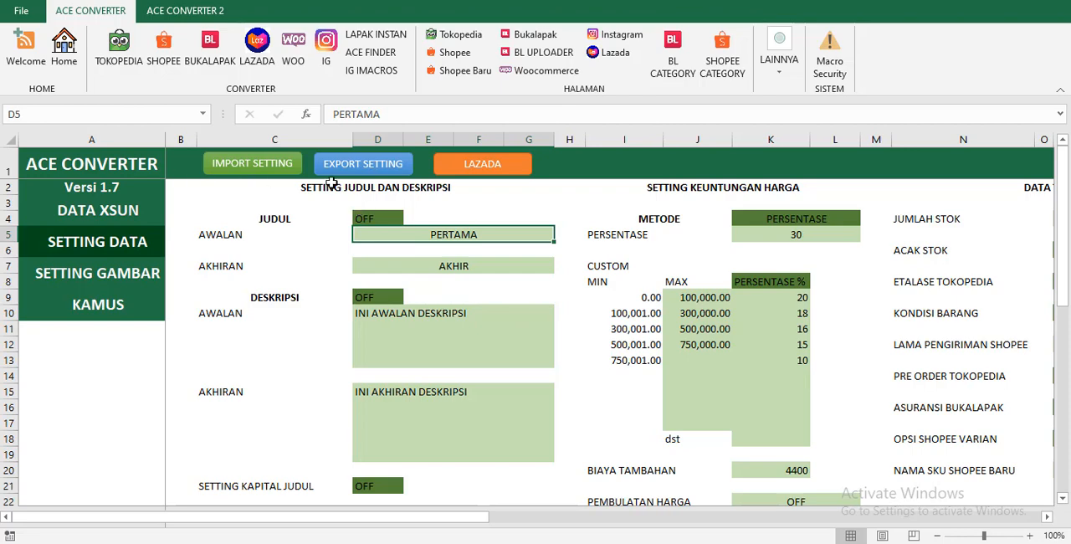
Clear the AWALAN and AKHIRAN texts of both JUDUL and DESKRIPSI.
{"action": "key", "text": "Delete"}
{"action": "key", "text": "Down"}
{"action": "key", "text": "Down"}
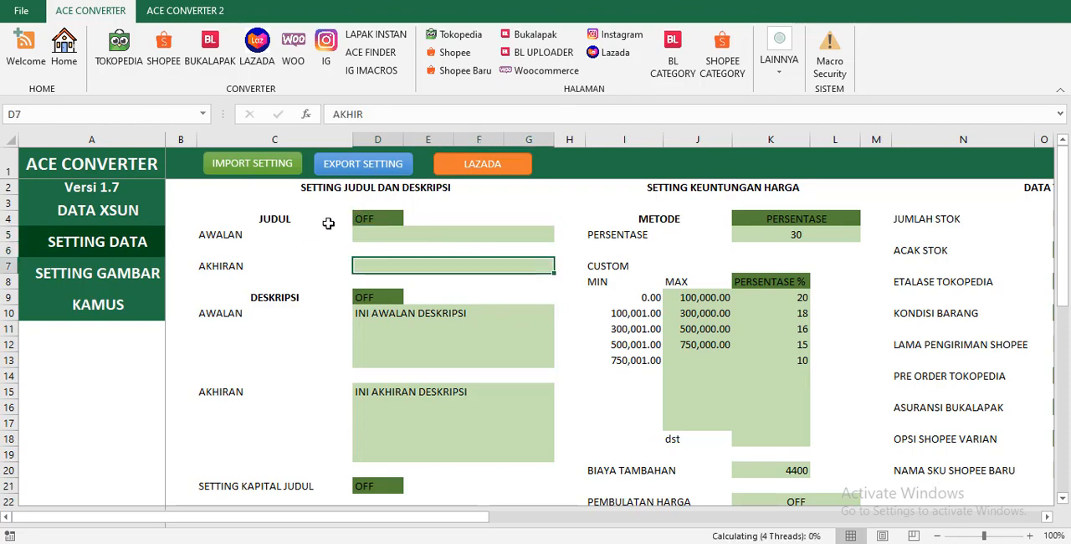
{"action": "key", "text": "Delete"}
{"action": "key", "text": "Down"}
{"action": "key", "text": "Down"}
{"action": "key", "text": "Down"}
{"action": "key", "text": "Delete"}
{"action": "key", "text": "Down"}
{"action": "key", "text": "Down"}
{"action": "key", "text": "Delete"}
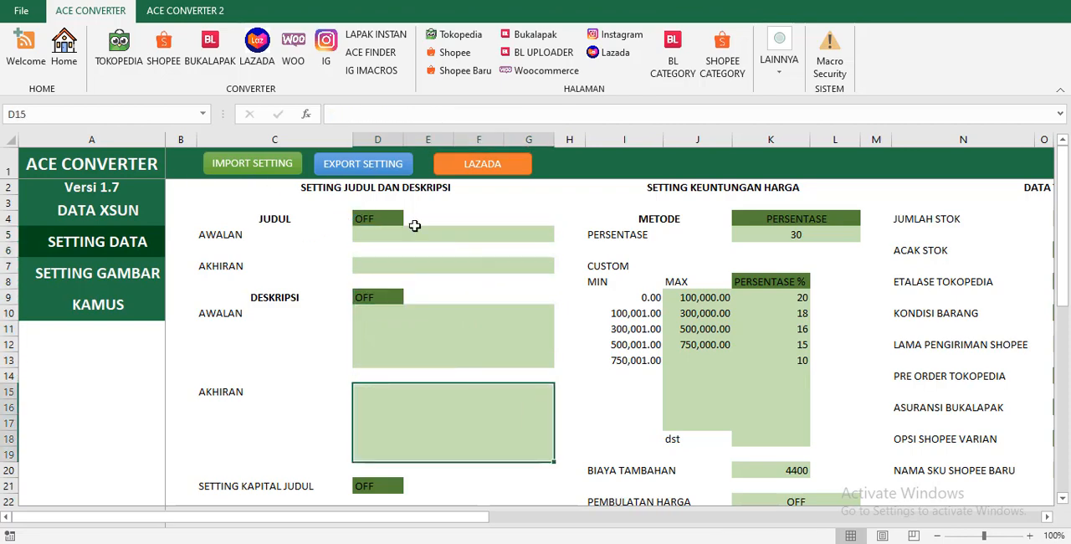
Clear the custom MAX and PERSENTASE % ranges, the PERSENTASE profit value and BIAYA TAMBAHAN in the price settings.
{"action": "left_click_drag", "start_coordinate": [701, 300], "coordinate": [772, 397]}
{"action": "key", "text": "Delete"}
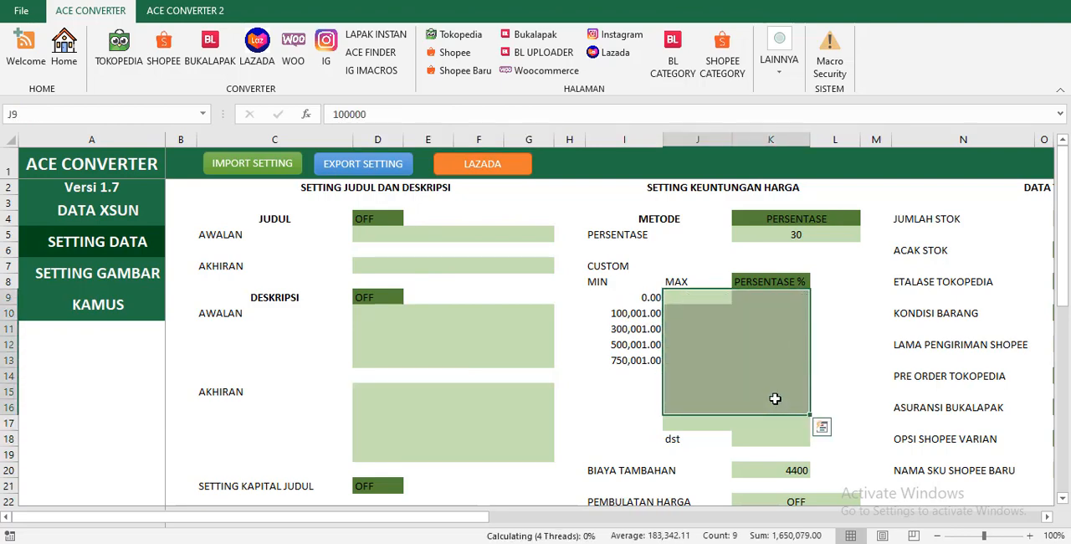
{"action": "left_click", "coordinate": [481, 329]}
{"action": "left_click", "coordinate": [810, 234]}
{"action": "key", "text": "Delete"}
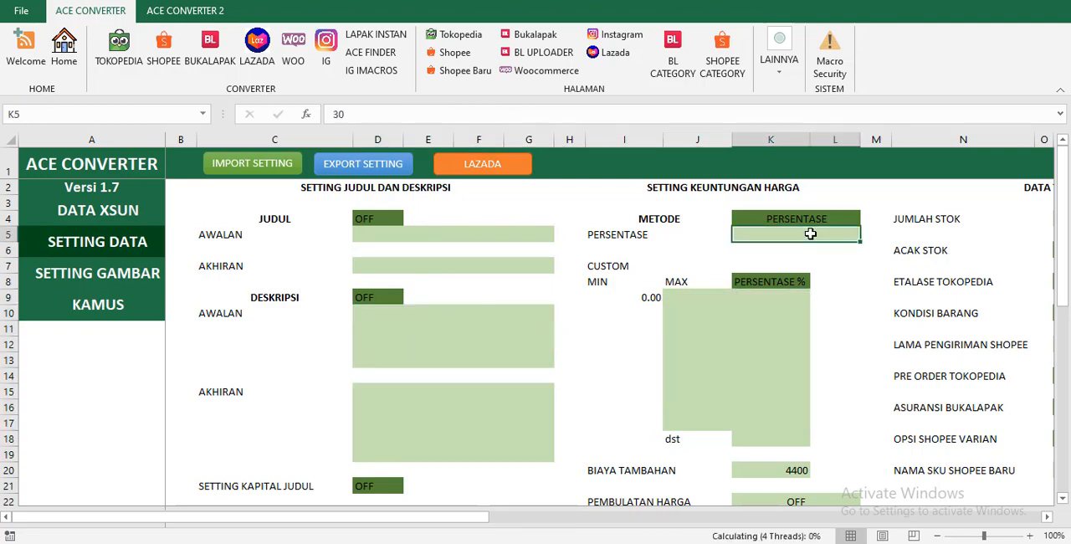
{"action": "left_click", "coordinate": [787, 482]}
{"action": "left_click", "coordinate": [787, 474]}
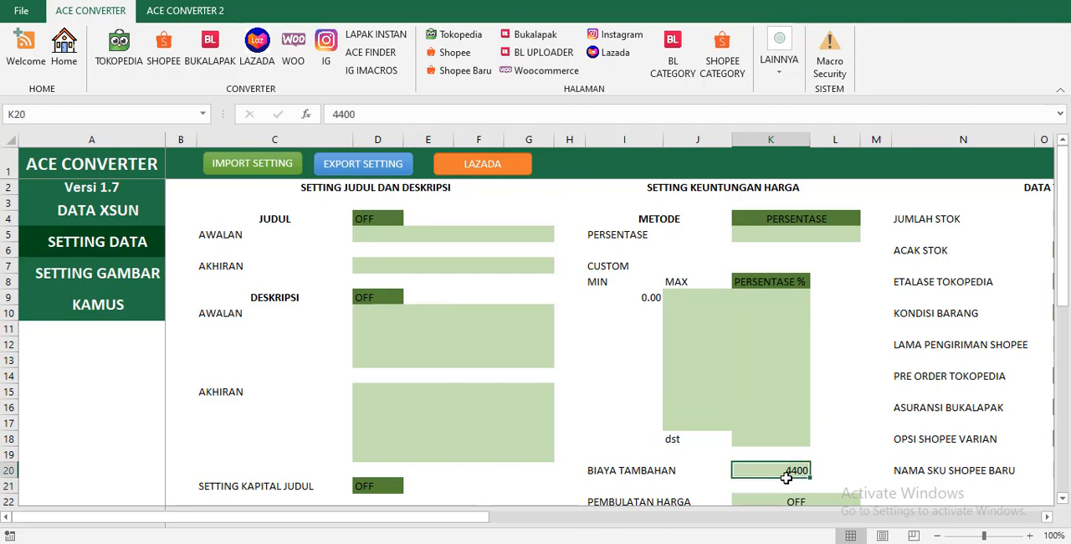
{"action": "key", "text": "Delete"}
{"action": "key", "text": "Up"}
{"action": "left_click", "coordinate": [424, 265]}
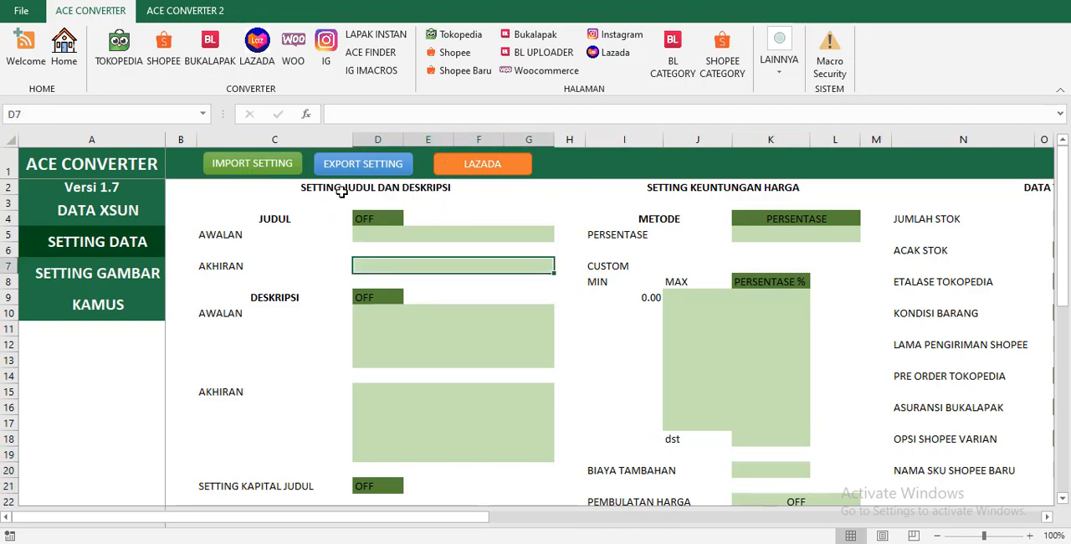
Import the settings backup CONFIG30-Mar-2020 05-43.csv from the DROPSHIP folder on Local Disk (E:).
{"action": "left_click", "coordinate": [261, 172]}
{"action": "left_click", "coordinate": [588, 314]}
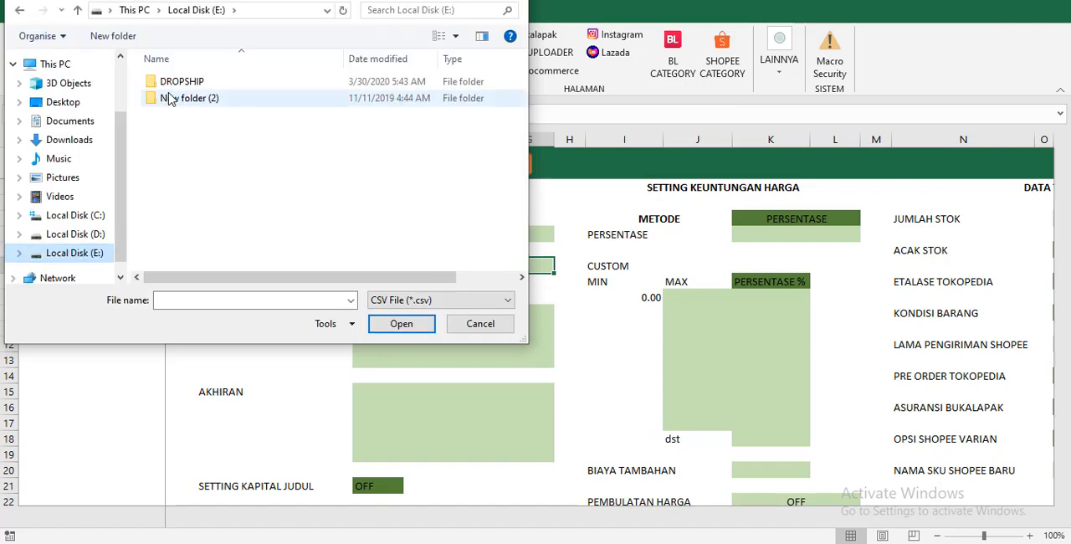
{"action": "double_click", "coordinate": [173, 84]}
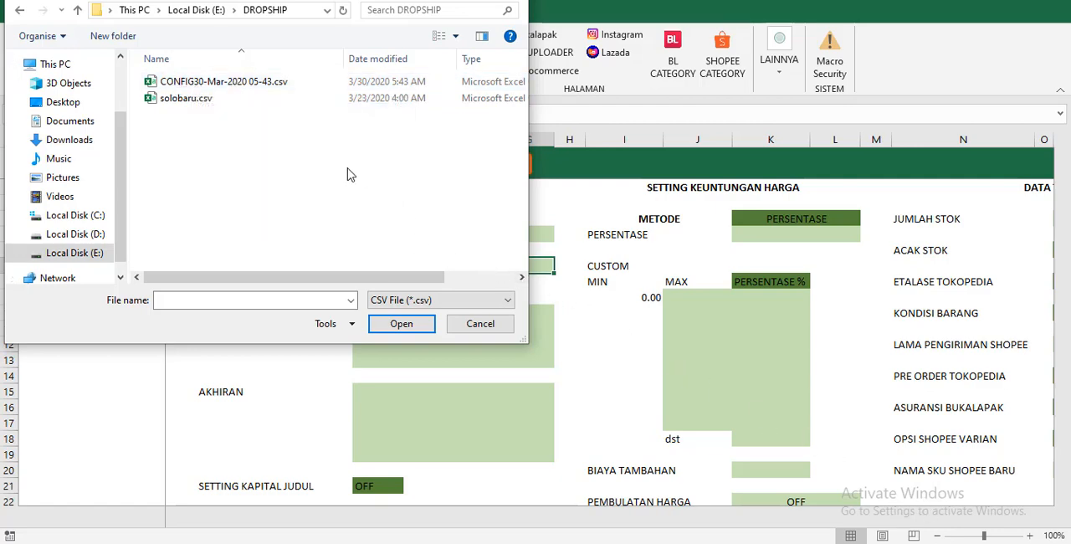
{"action": "left_click", "coordinate": [215, 84]}
{"action": "left_click", "coordinate": [385, 325]}
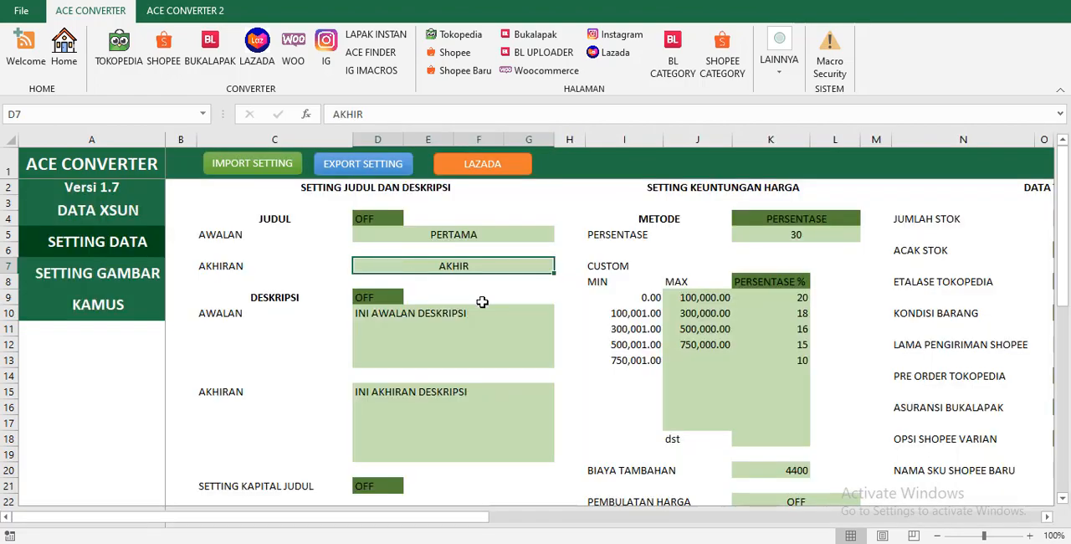
{"action": "left_click", "coordinate": [485, 342]}
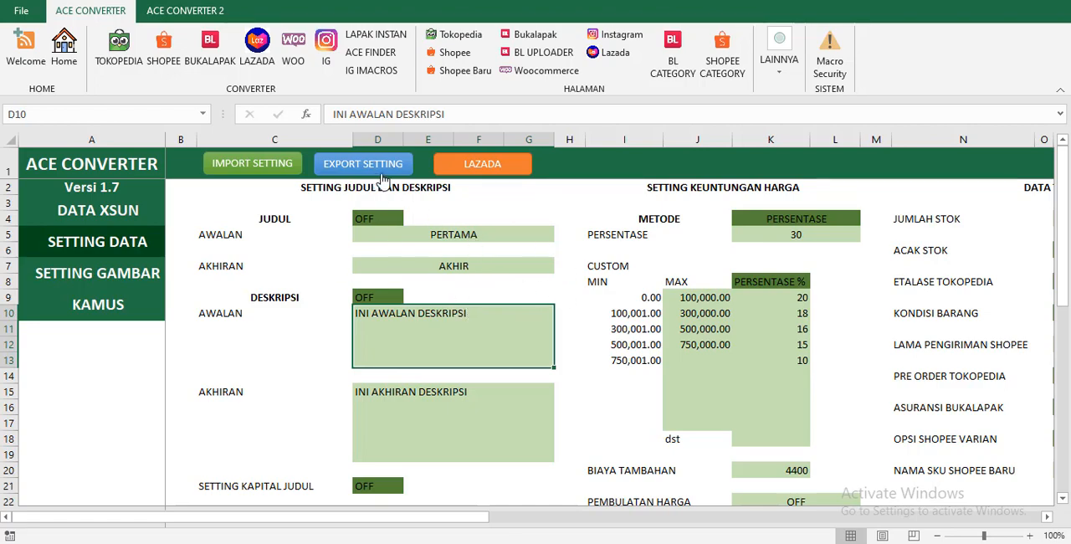
Jump to the LAZADA settings section, then go back to the start of the SETTING DATA page.
{"action": "left_click", "coordinate": [519, 242]}
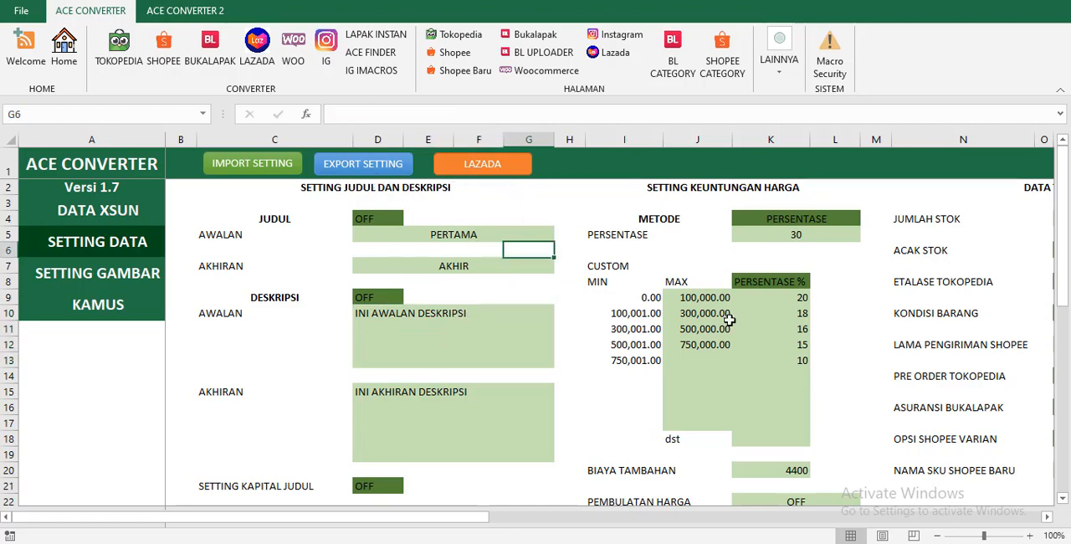
{"action": "left_click", "coordinate": [501, 167]}
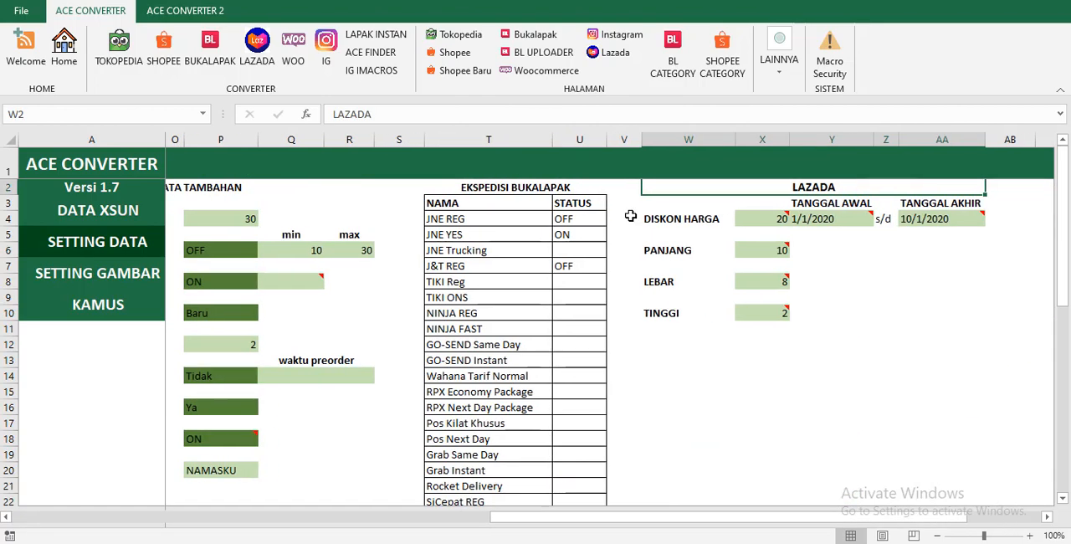
{"action": "left_click_drag", "start_coordinate": [711, 516], "coordinate": [243, 455]}
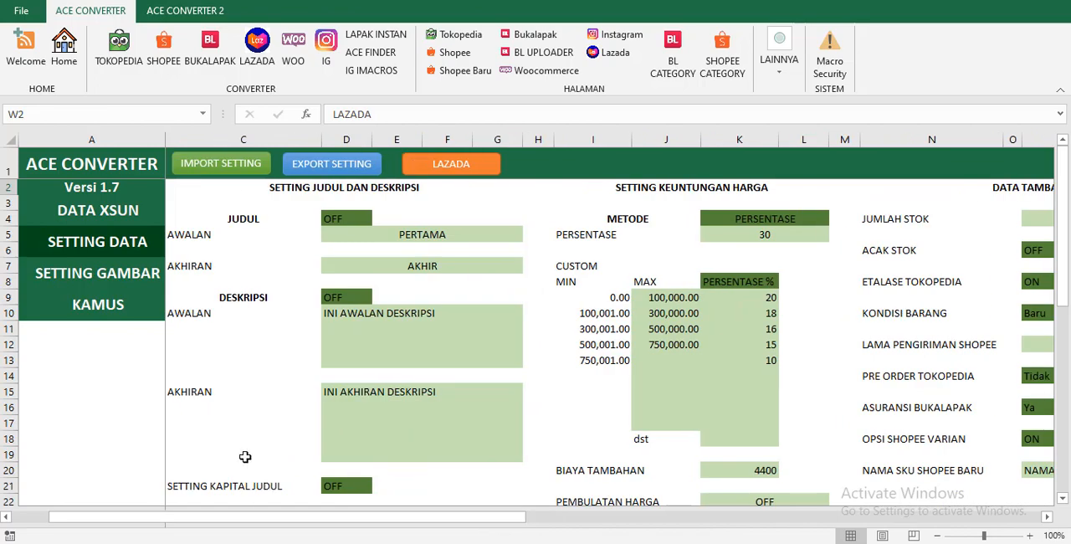
{"action": "left_click_drag", "start_coordinate": [285, 515], "coordinate": [167, 493]}
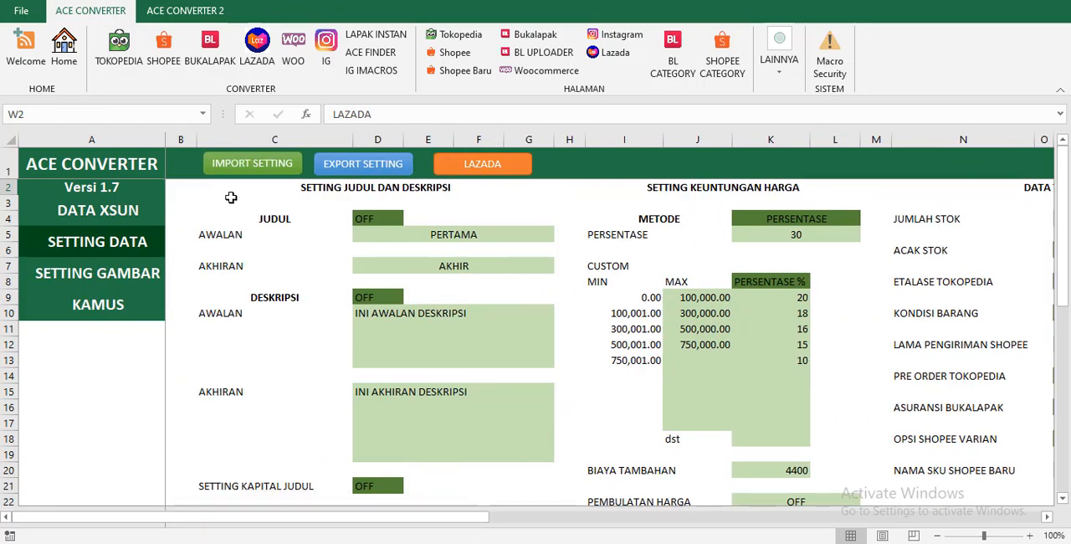